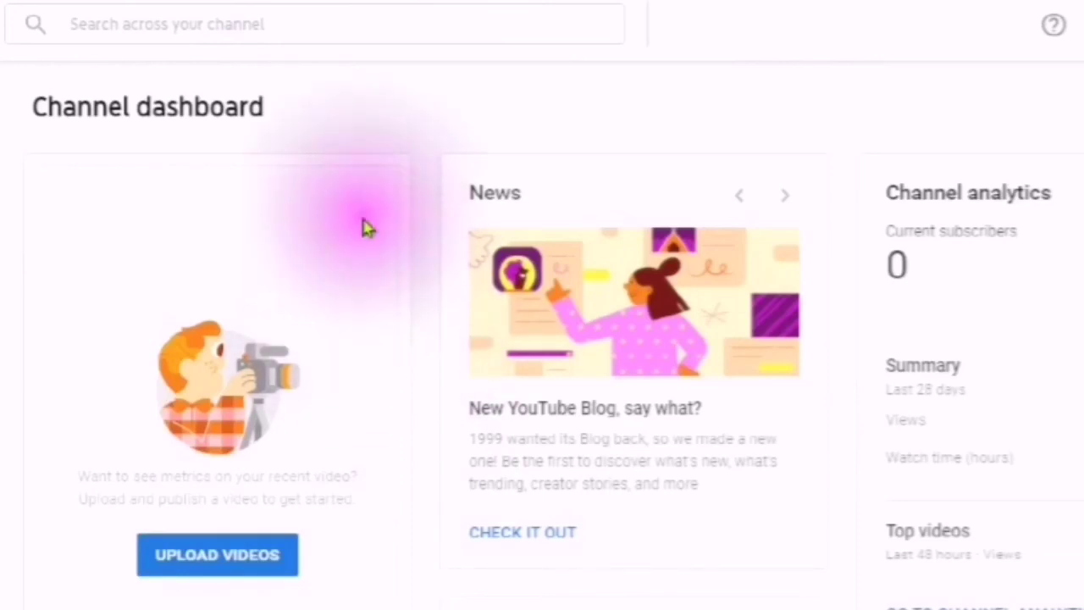
- Look over the channel dashboard, open the channel's video list and look through the uploads
scroll(402, 244, "down", 1)
scroll(402, 244, "down", 6)
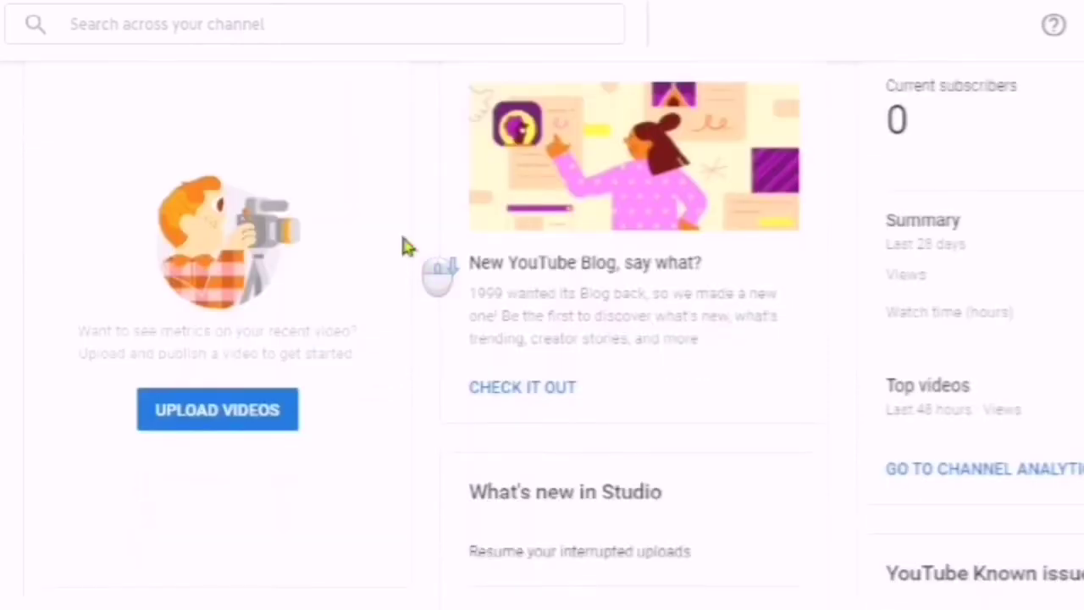
scroll(405, 246, "down", 2)
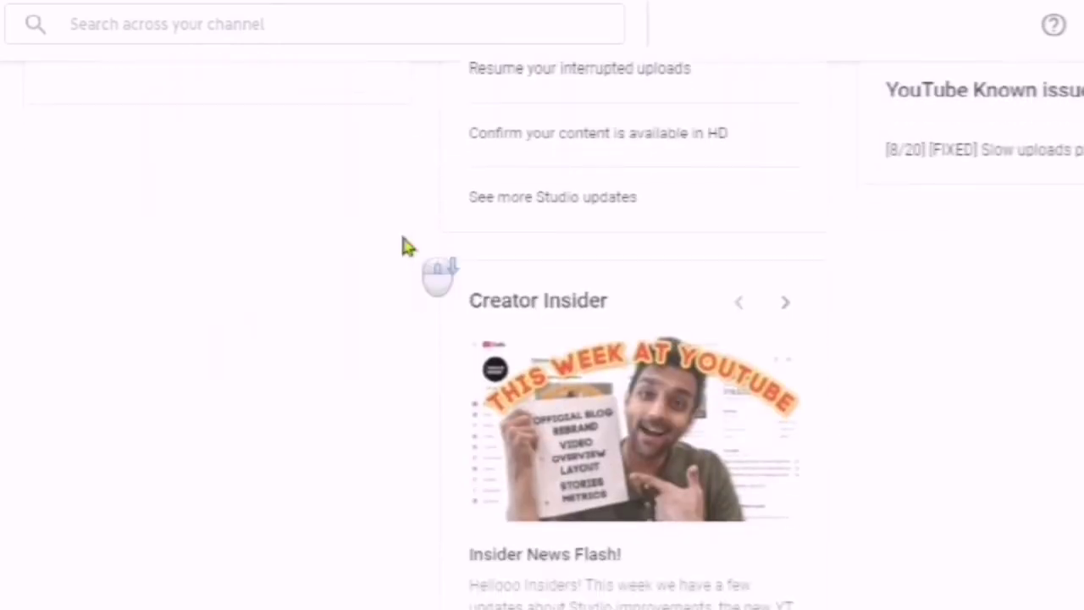
scroll(405, 246, "up", 8)
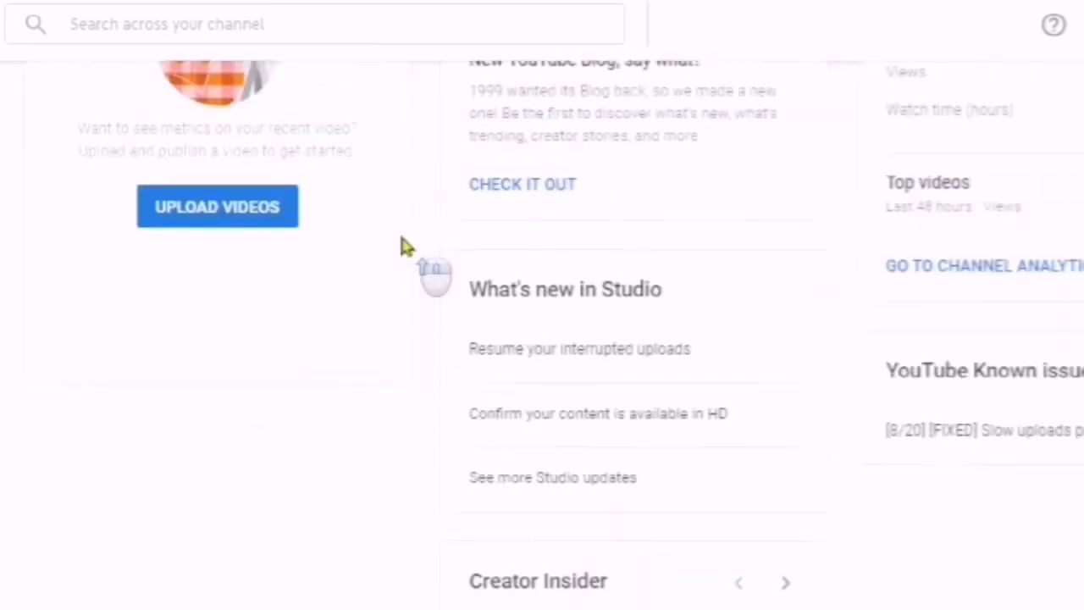
scroll(402, 242, "up", 1)
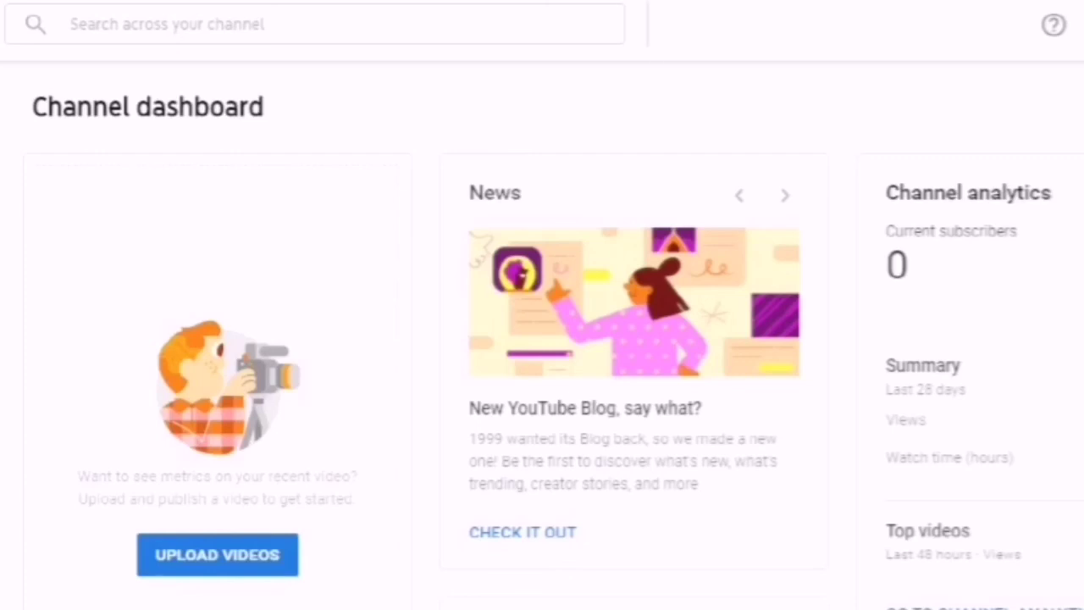
left_click(92, 116)
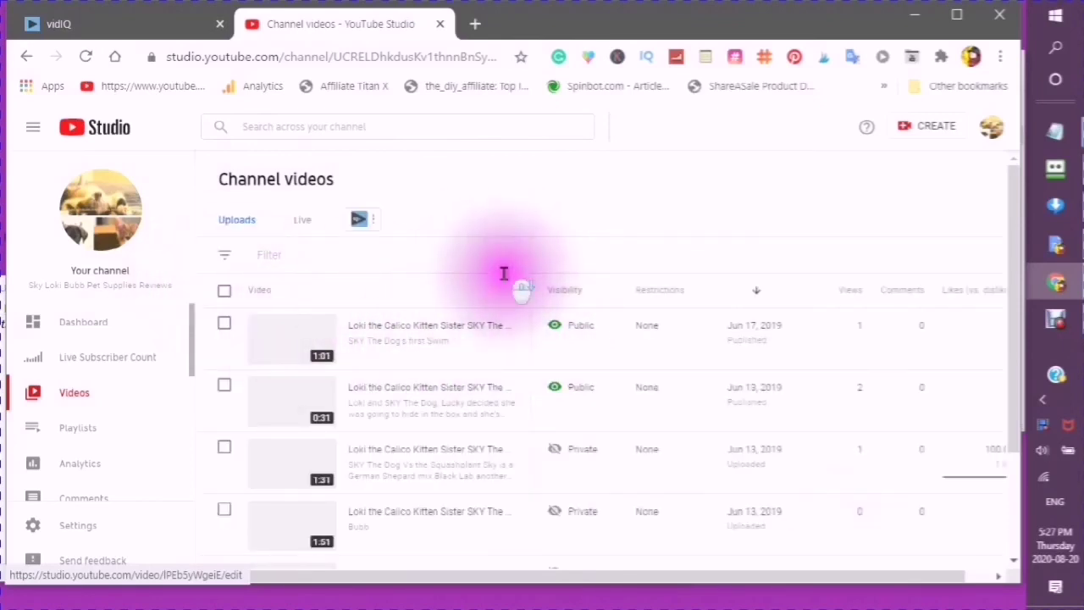
scroll(504, 273, "down", 1)
scroll(484, 266, "down", 1)
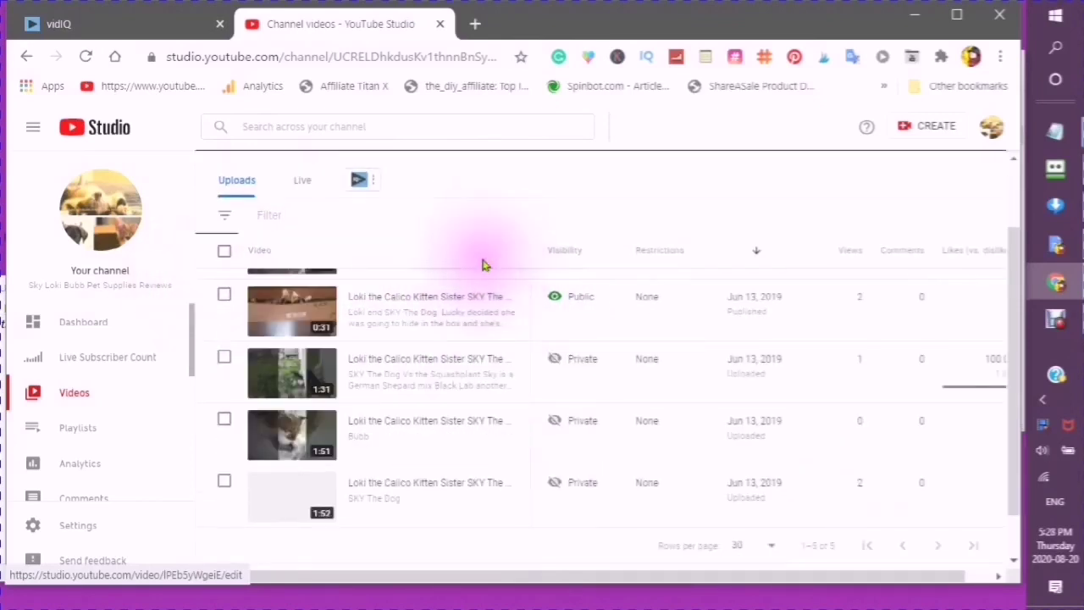
scroll(476, 267, "up", 2)
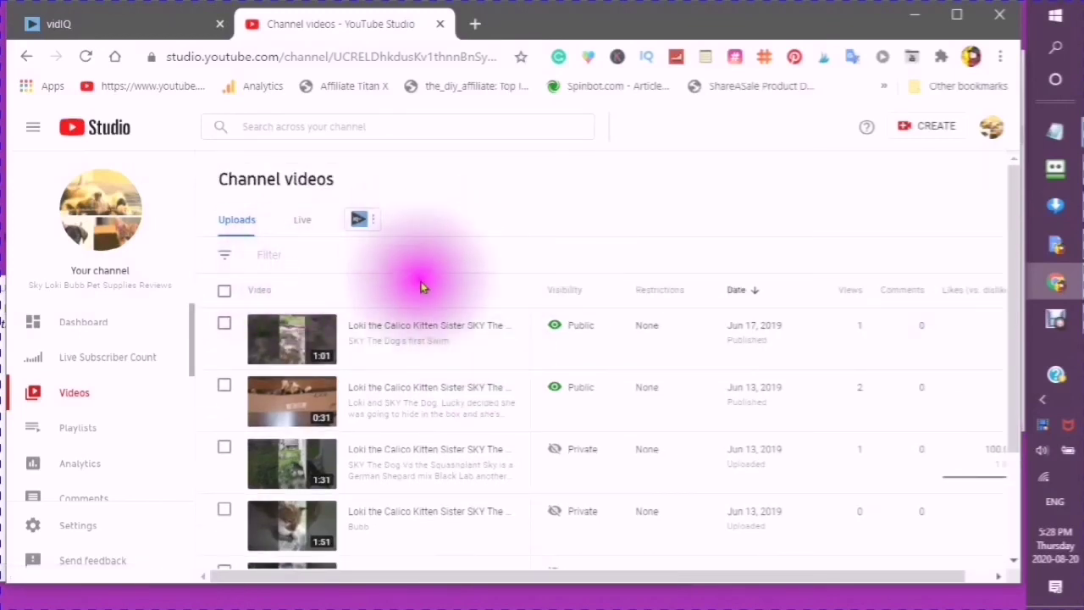
scroll(473, 238, "down", 1)
scroll(465, 251, "up", 1)
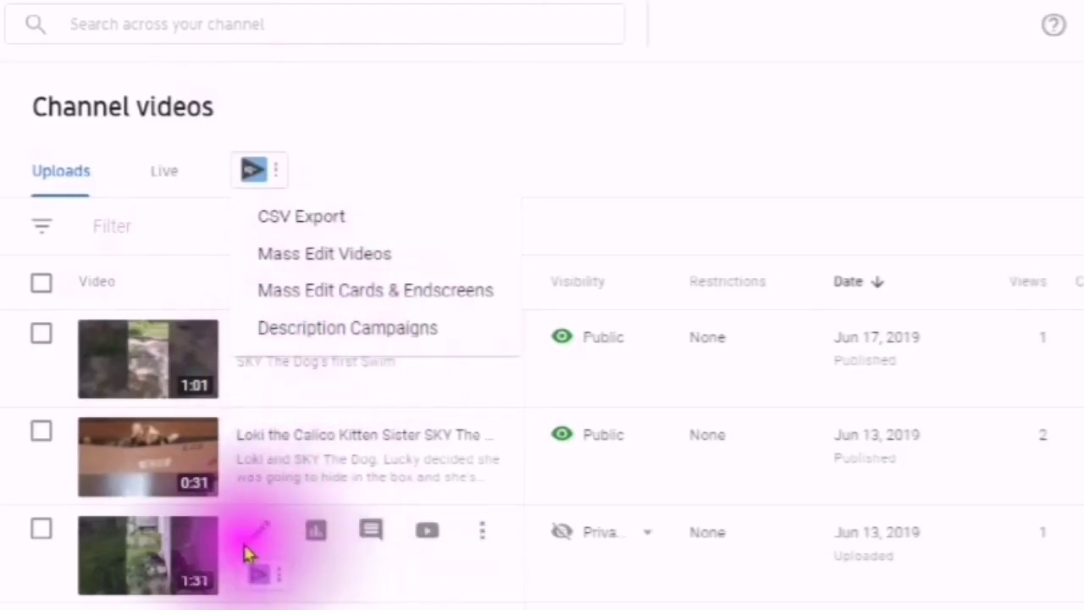
- View vidIQ's Send to Facebook tool for the 1:51 video and close its dialog
scroll(349, 407, "down", 3)
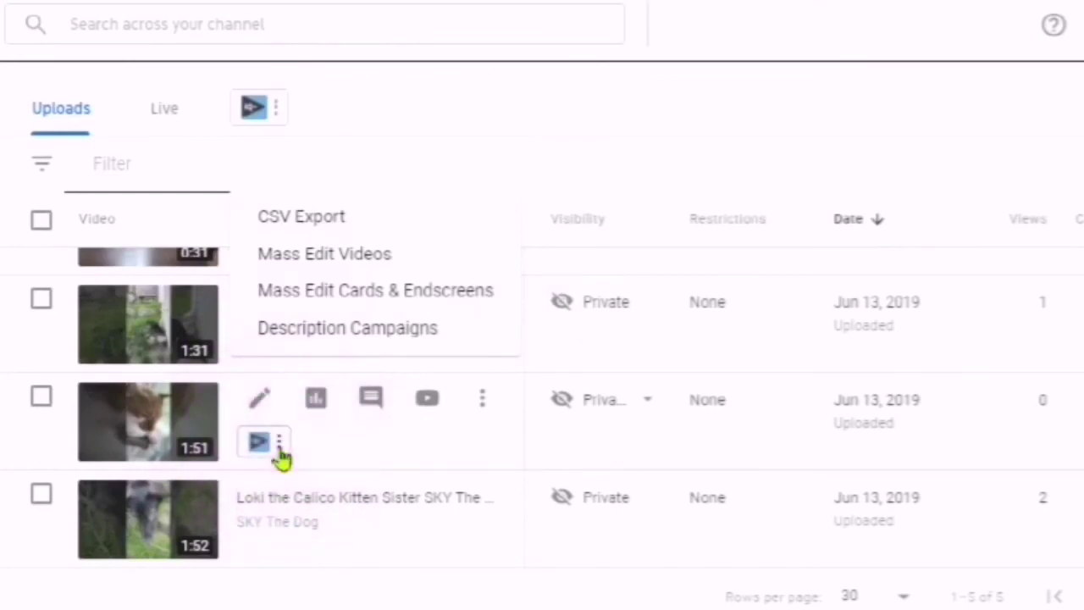
left_click(280, 449)
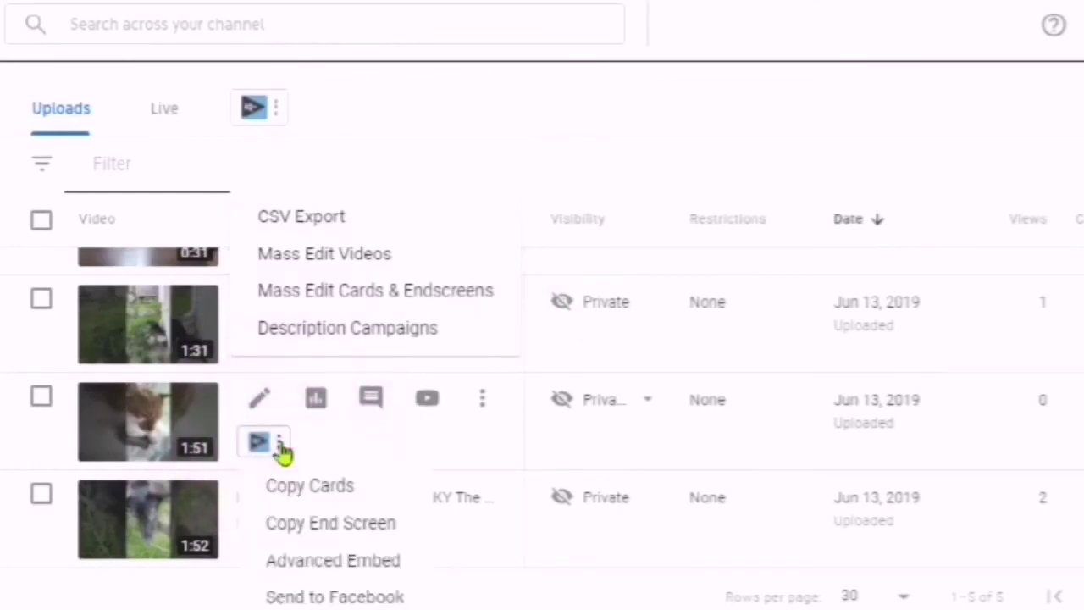
left_click(285, 508)
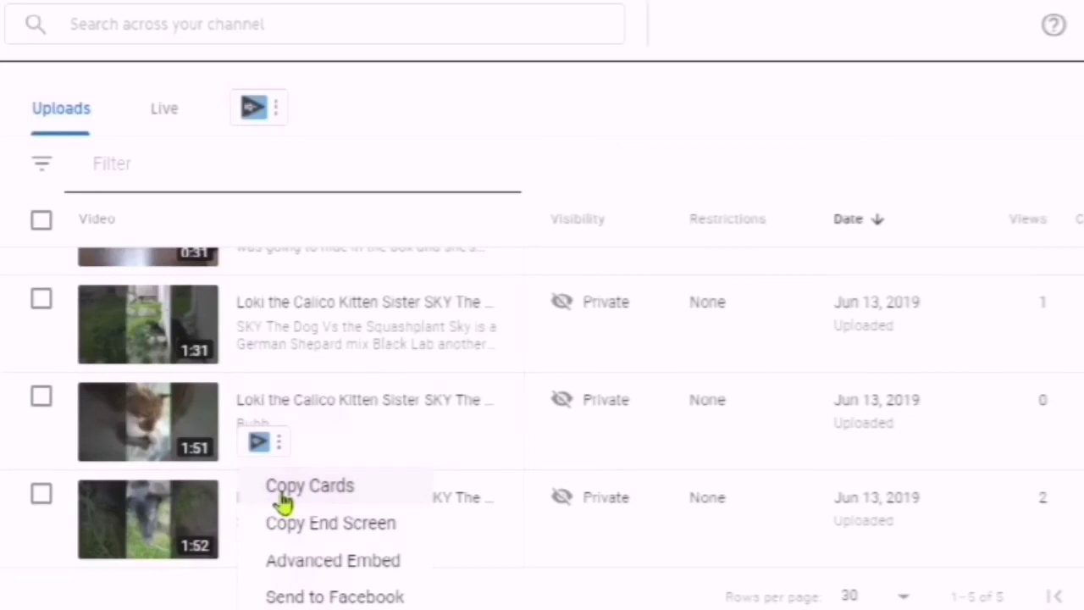
left_click(283, 542)
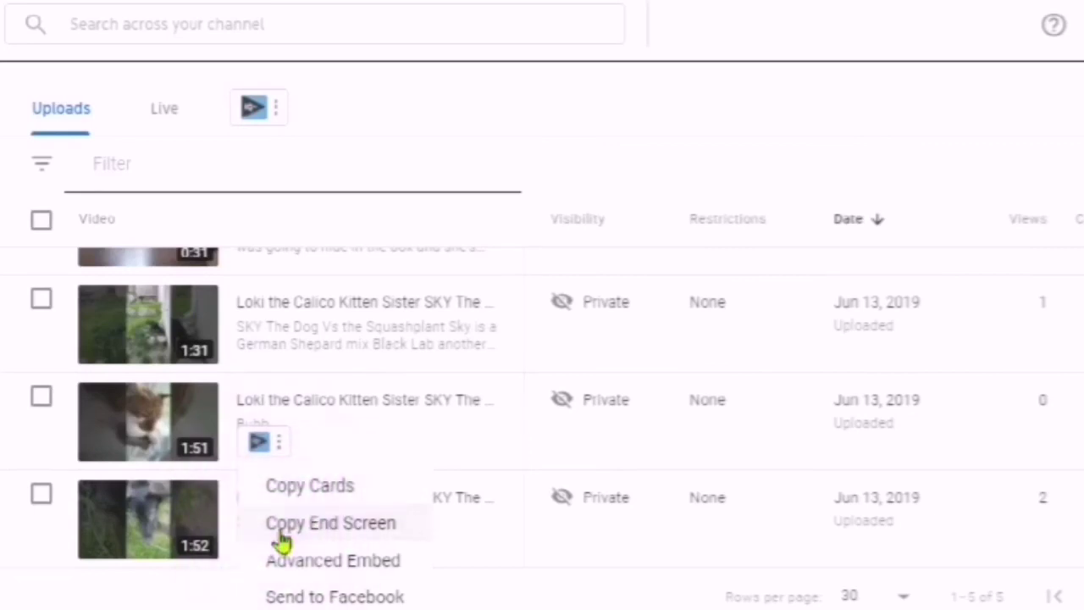
left_click(269, 565)
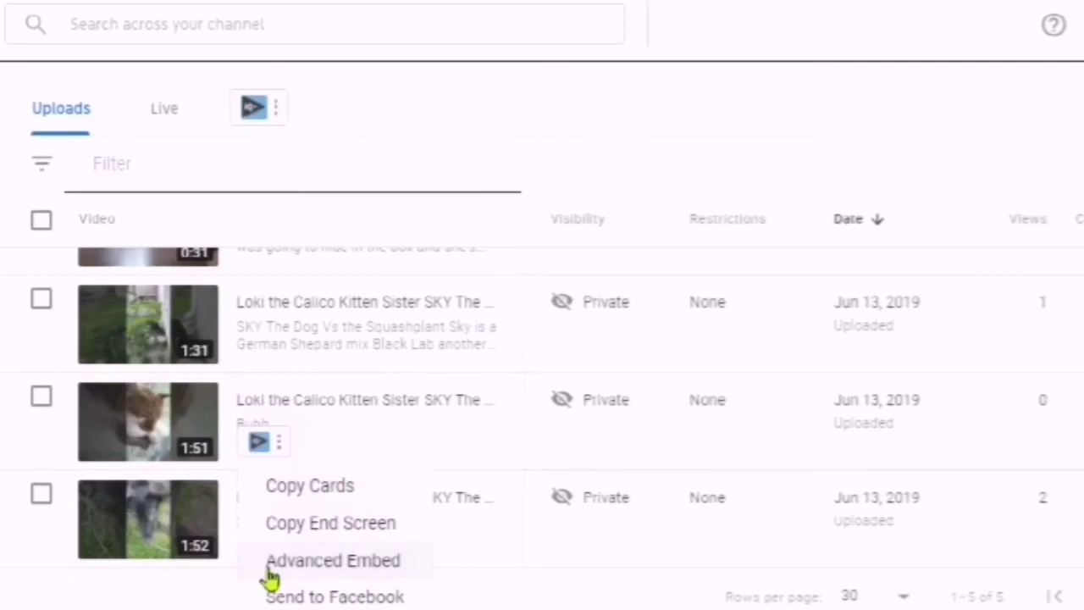
left_click(254, 593)
left_click(254, 593)
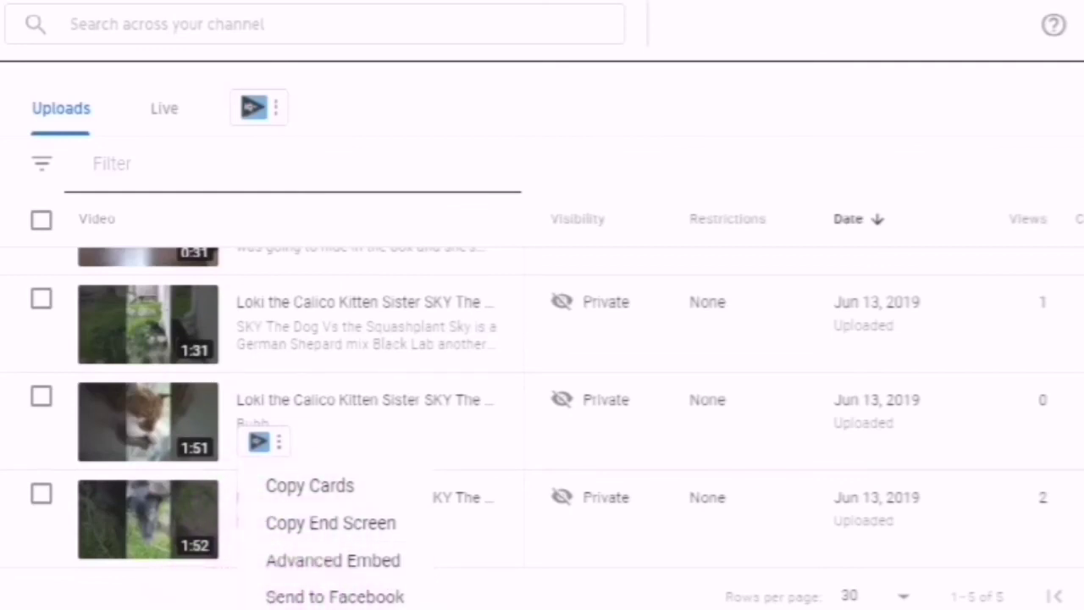
left_click(258, 598)
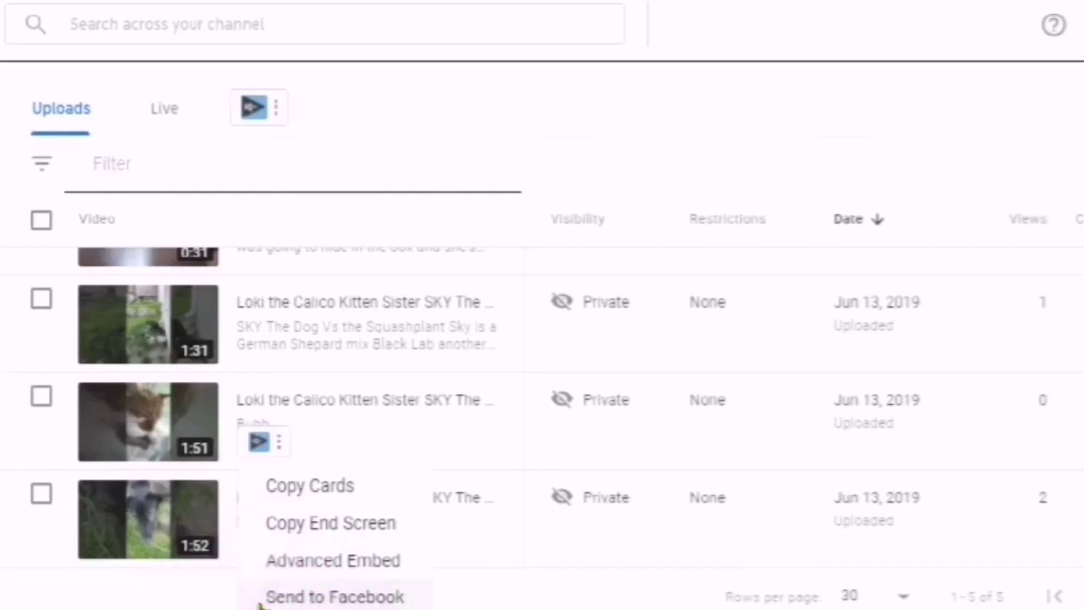
left_click(259, 598)
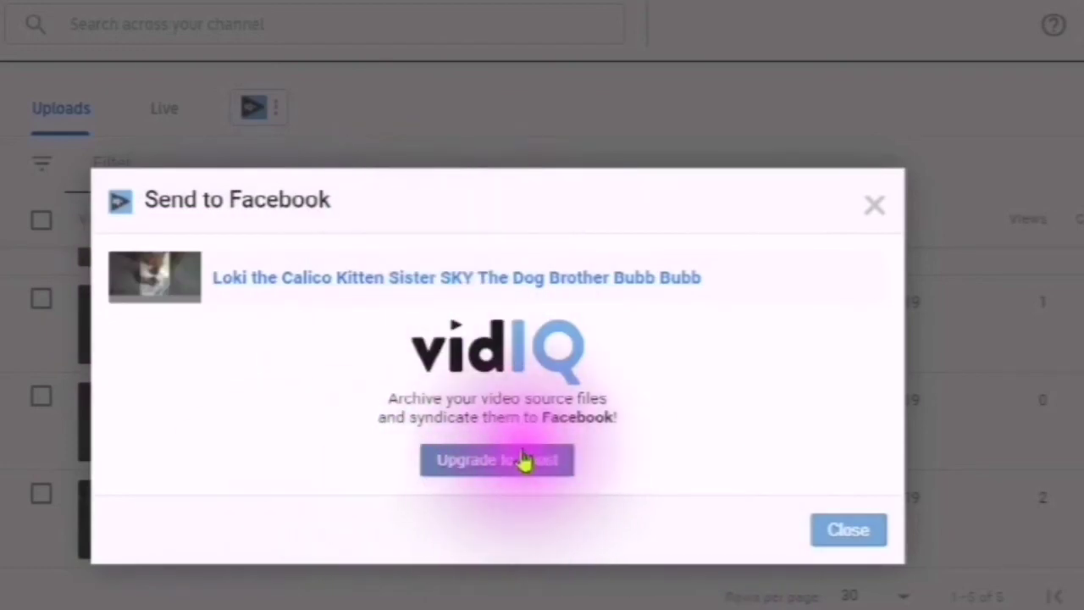
left_click(878, 218)
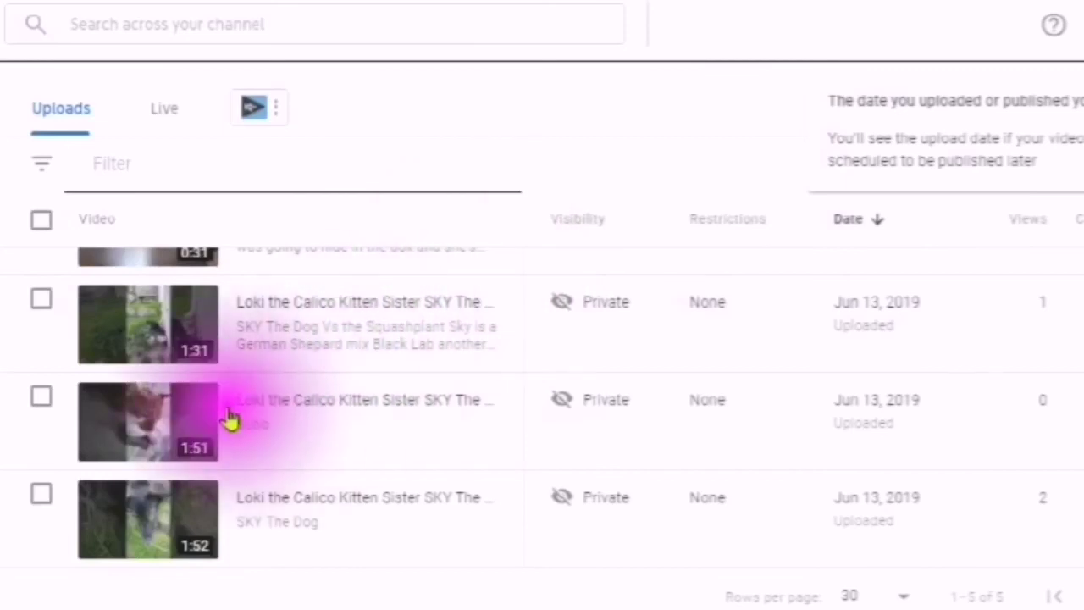
- Check the 1:51 video for cards with vidIQ's Copy Cards tool and close its dialog
mouse_move(203, 441)
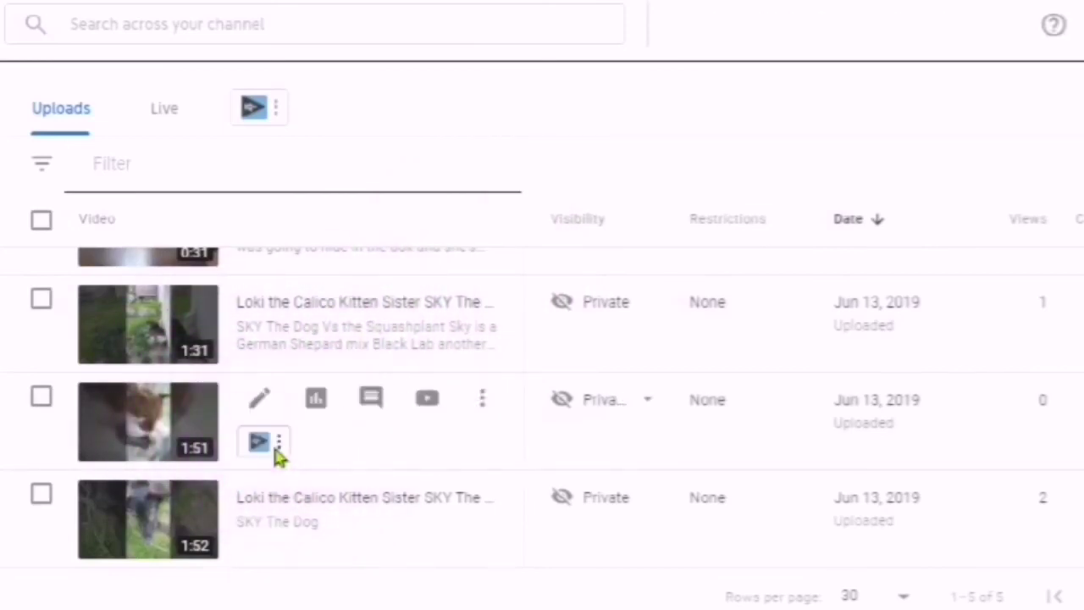
left_click(279, 443)
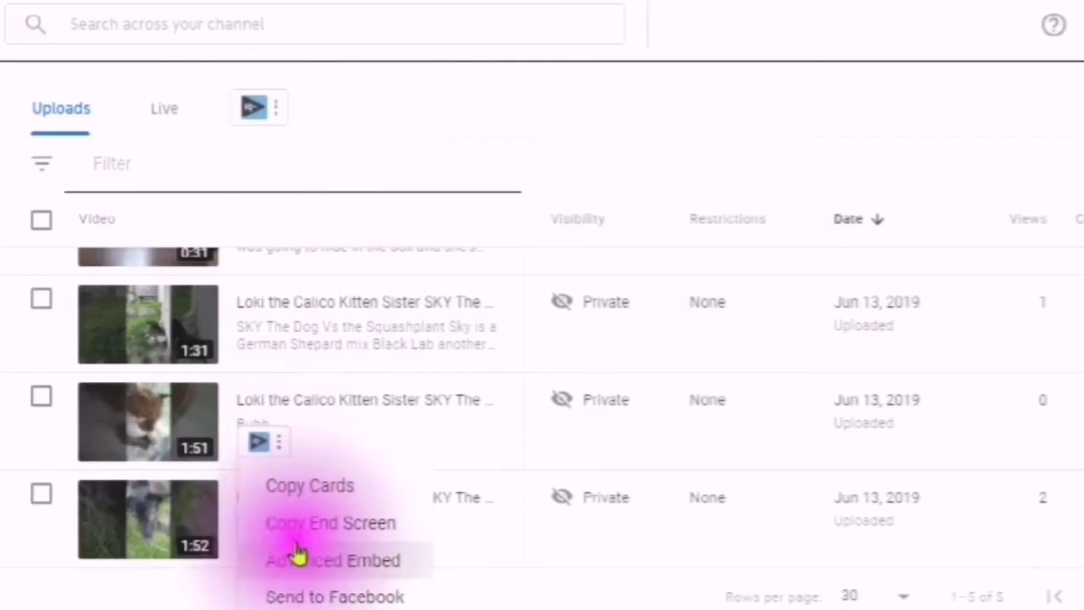
left_click(293, 499)
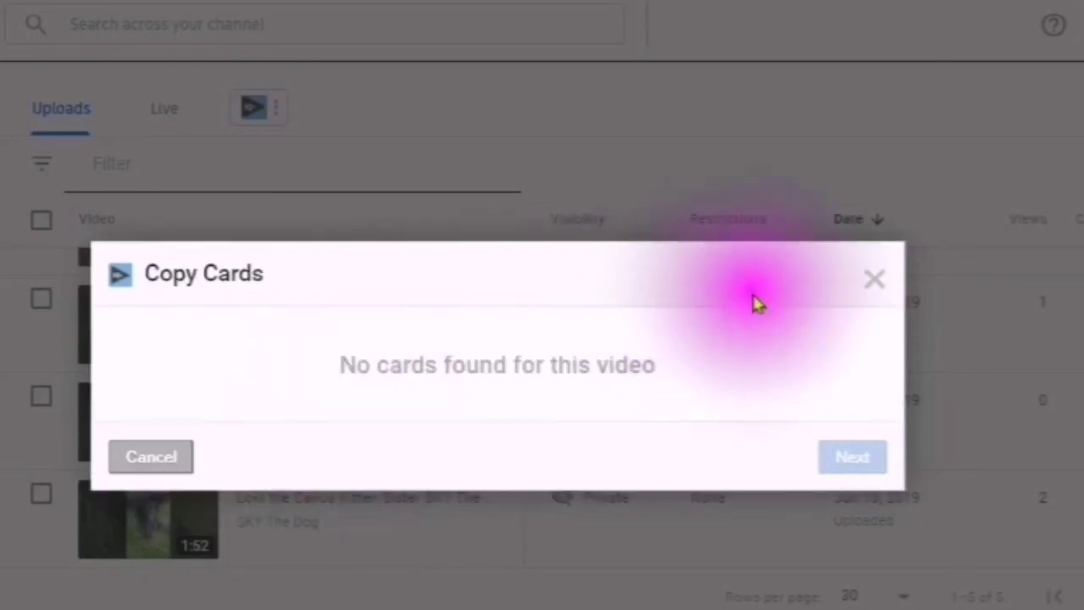
left_click(875, 285)
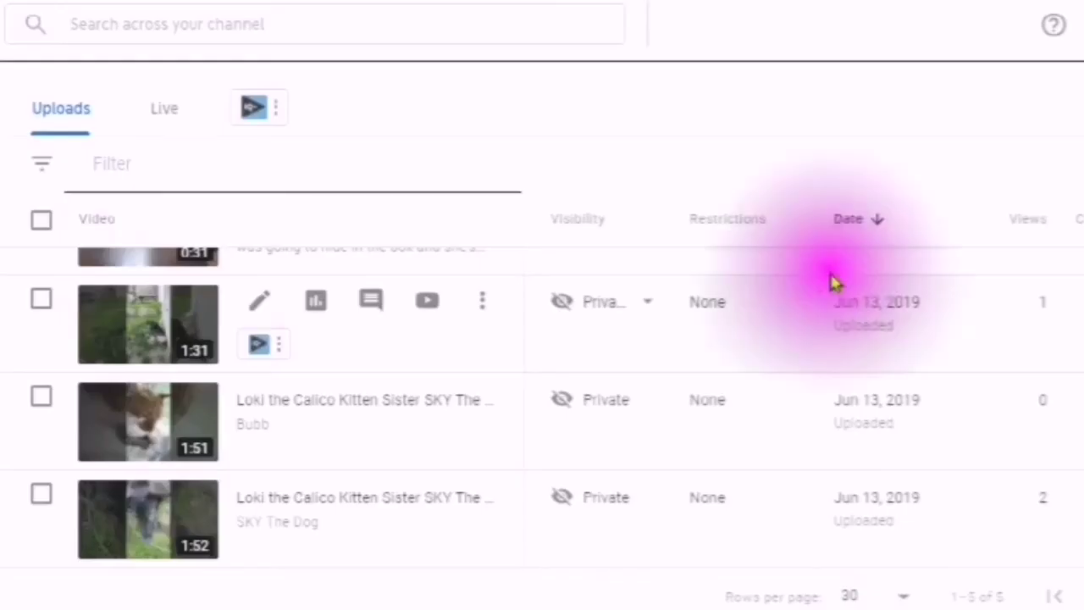
- Check the 1:31 video for end screens with vidIQ's Copy End Screen tool and close its dialog
left_click(276, 349)
left_click(290, 436)
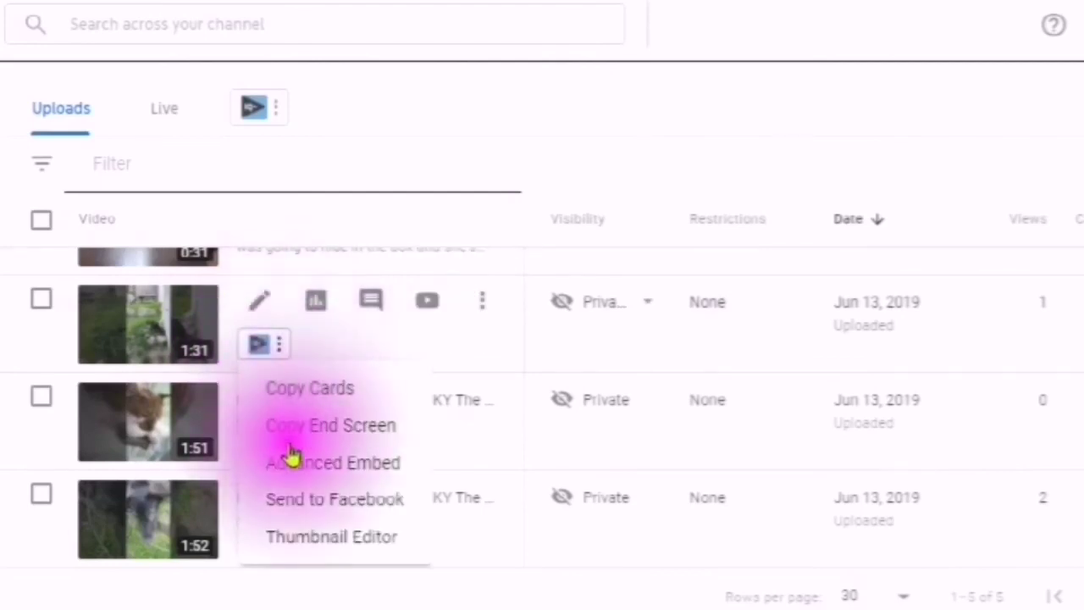
left_click(287, 438)
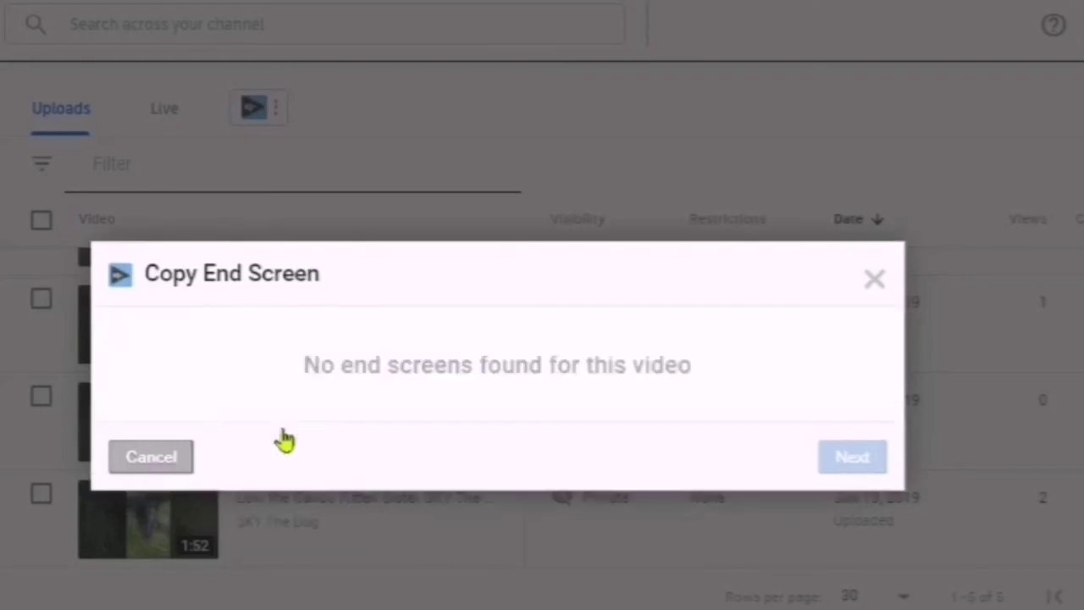
left_click(873, 291)
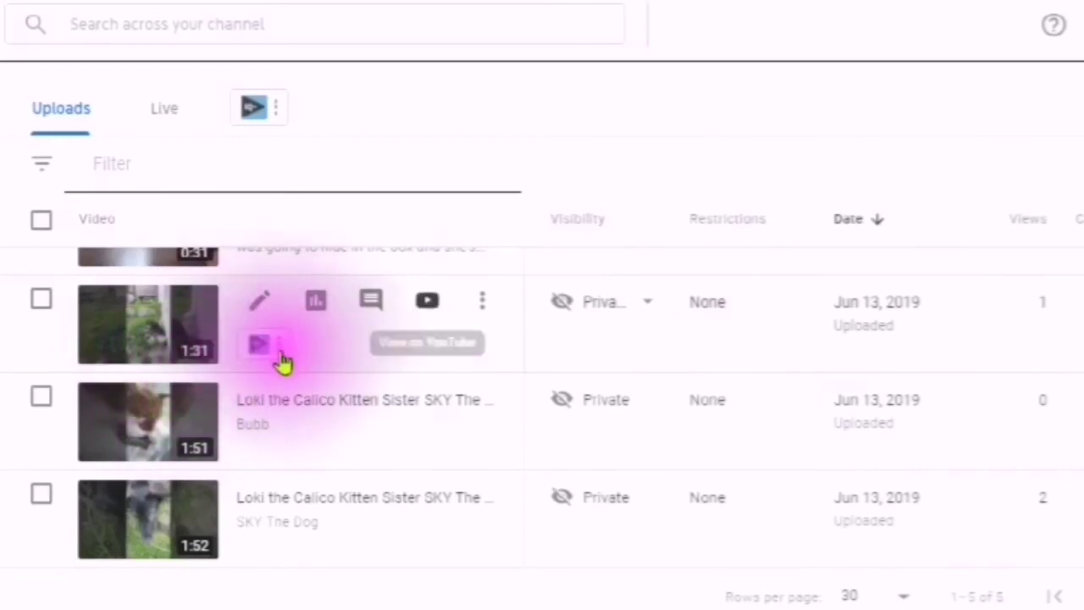
- Open vidIQ's Advanced Embed options for the 1:31 video and copy its embed code
left_click(278, 347)
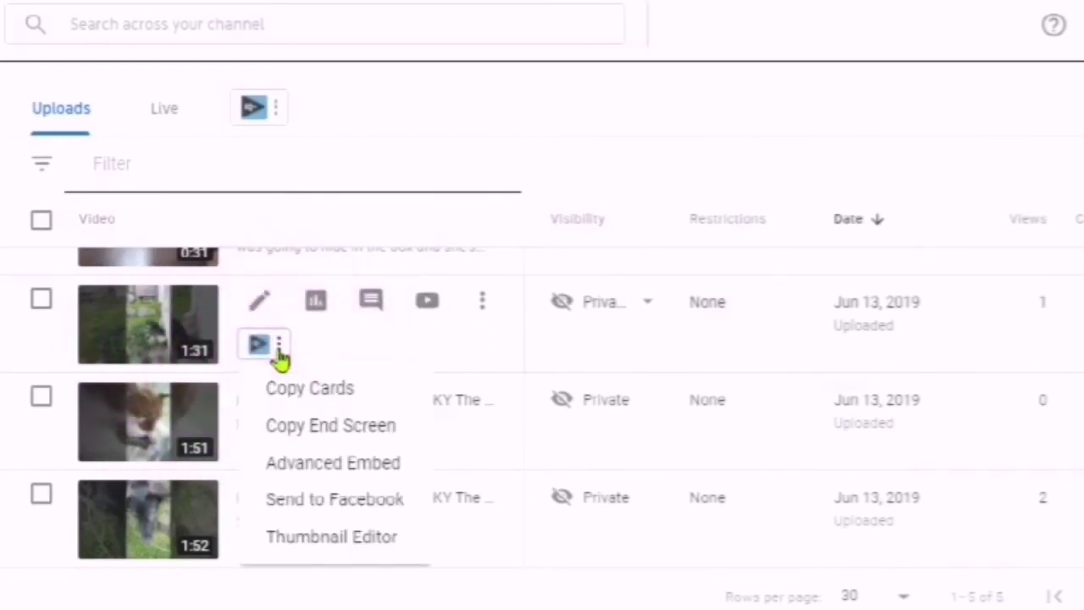
left_click(297, 480)
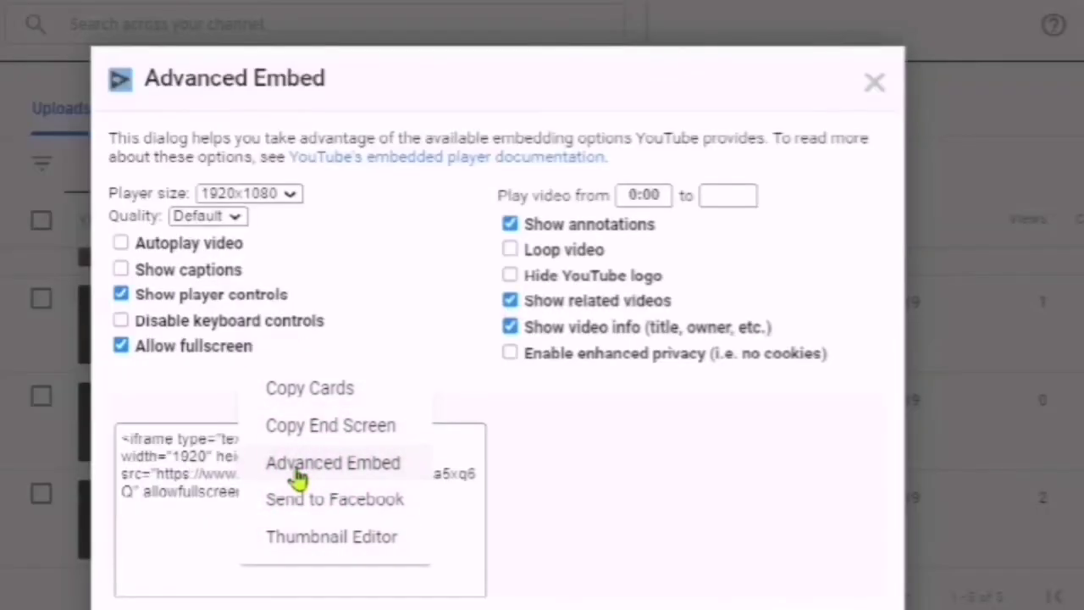
left_click(593, 460)
left_click(460, 551)
left_click(332, 415)
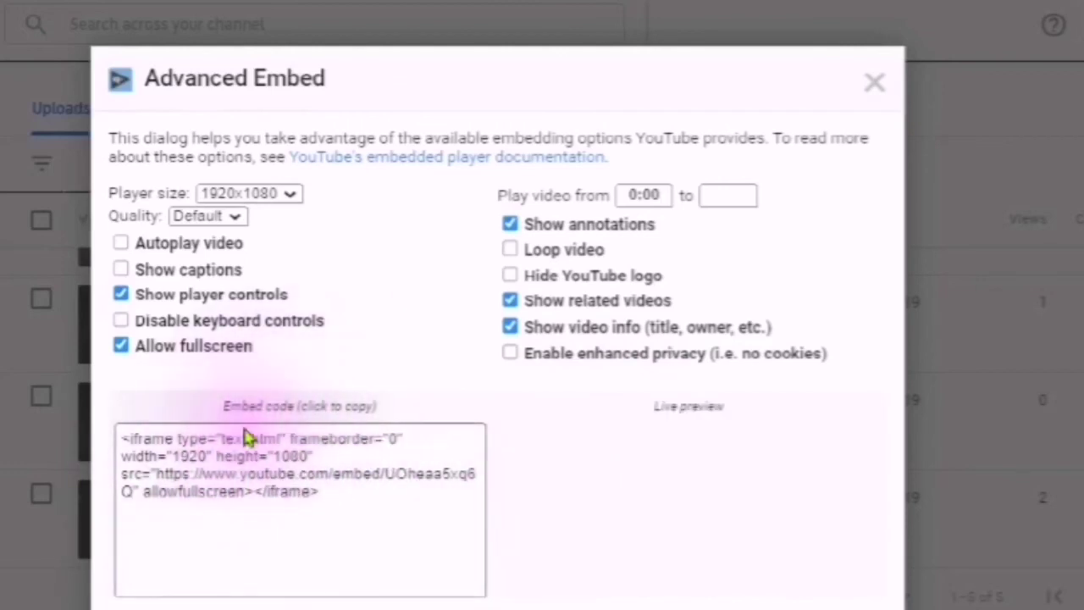
left_click(302, 525)
left_click(326, 507)
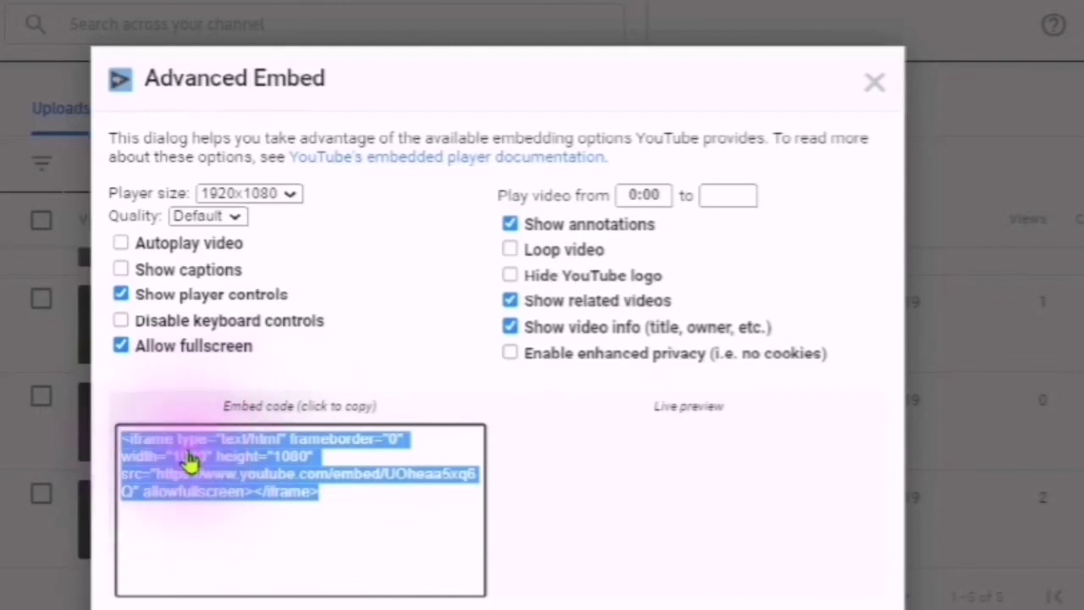
left_click(161, 462)
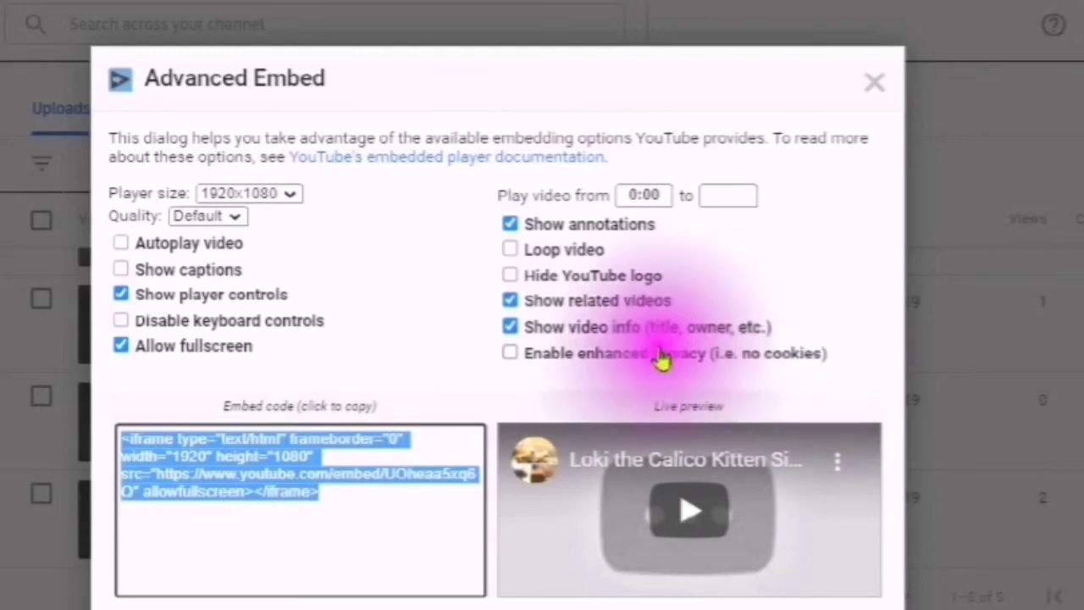
- Enable enhanced privacy (no cookies) for the 1:31 video's embed and close the Advanced Embed dialog
left_click(511, 356)
left_click(510, 355)
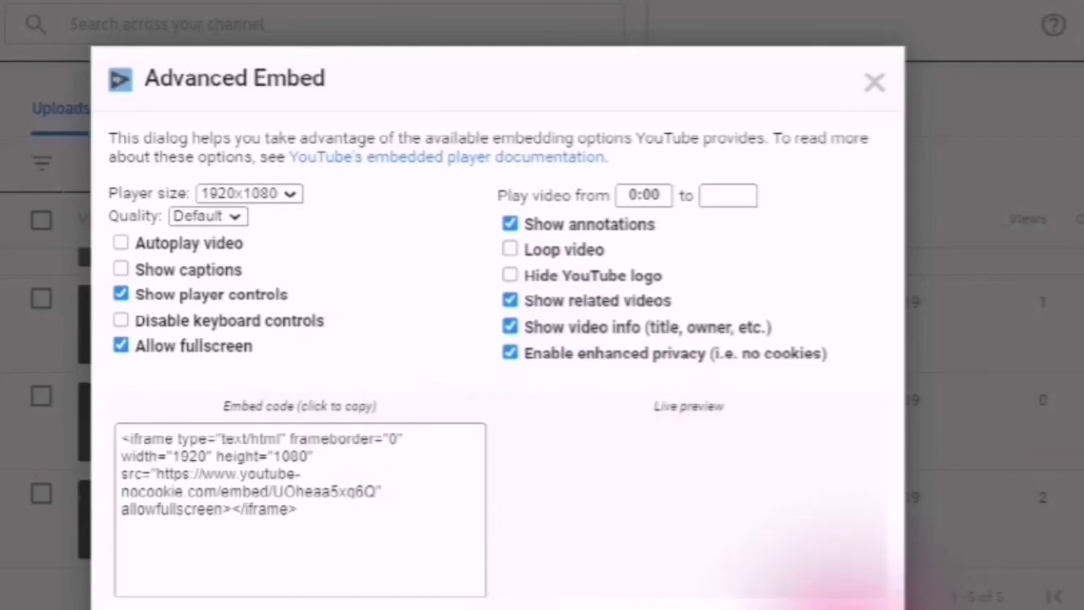
key("Escape")
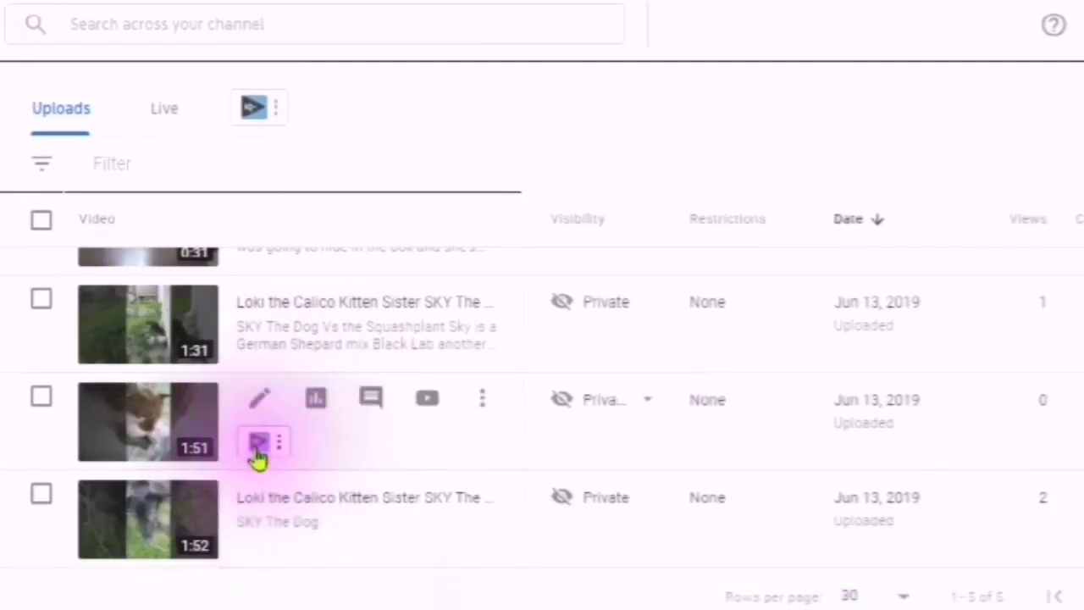
- Open vidIQ's Thumbnail Editor for the 1:51 video and switch the thumbnail background from Video Still to Solid Color
left_click(276, 449)
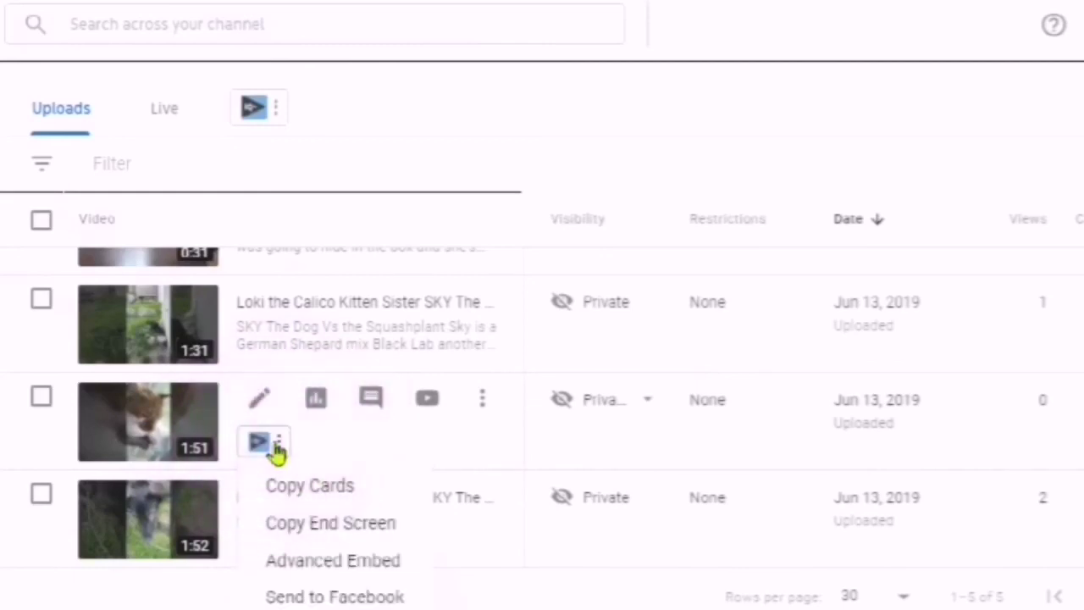
left_click(271, 557)
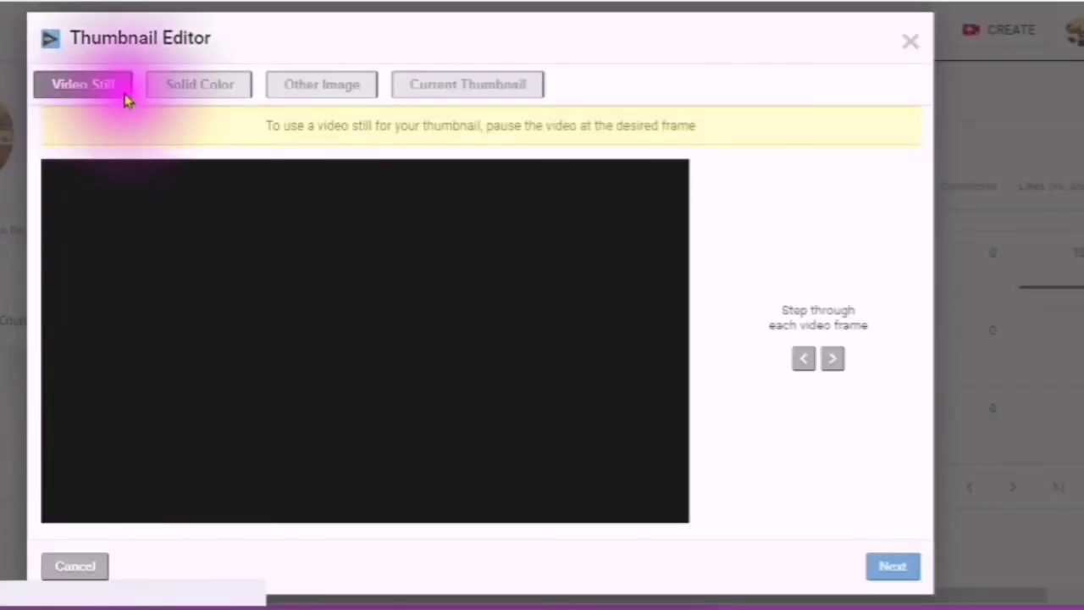
left_click(84, 96)
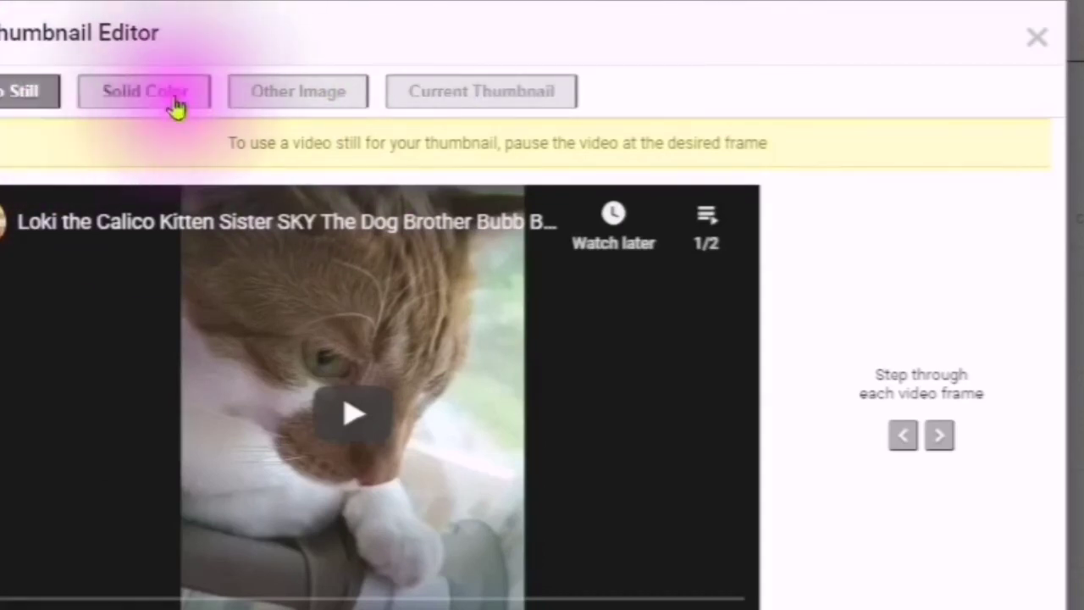
left_click(147, 100)
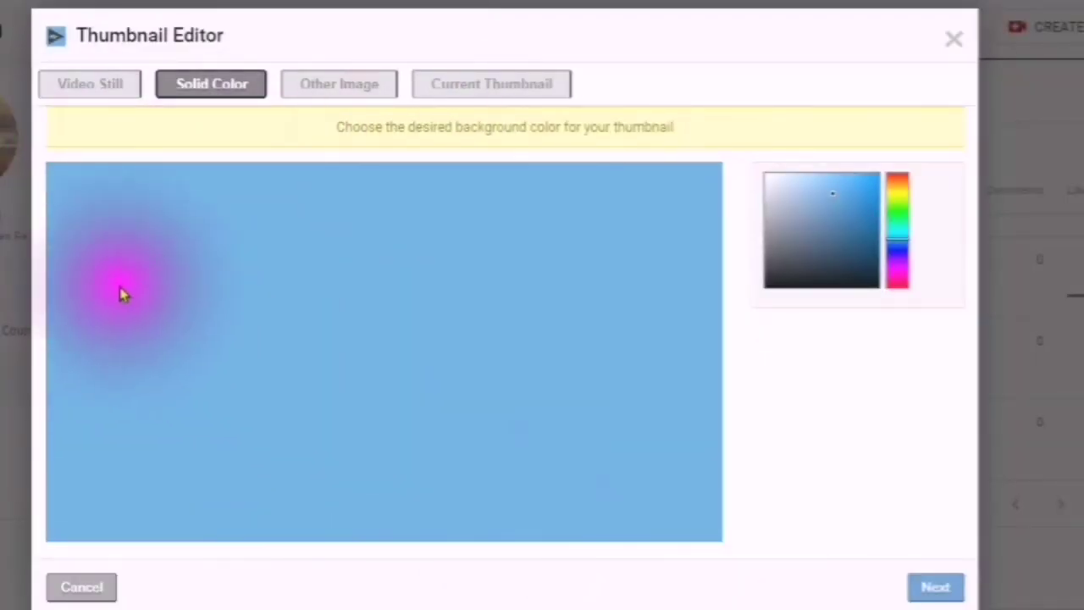
- Switch the thumbnail background to Other Image and try to upload the picture 20190209_124322
left_click(349, 88)
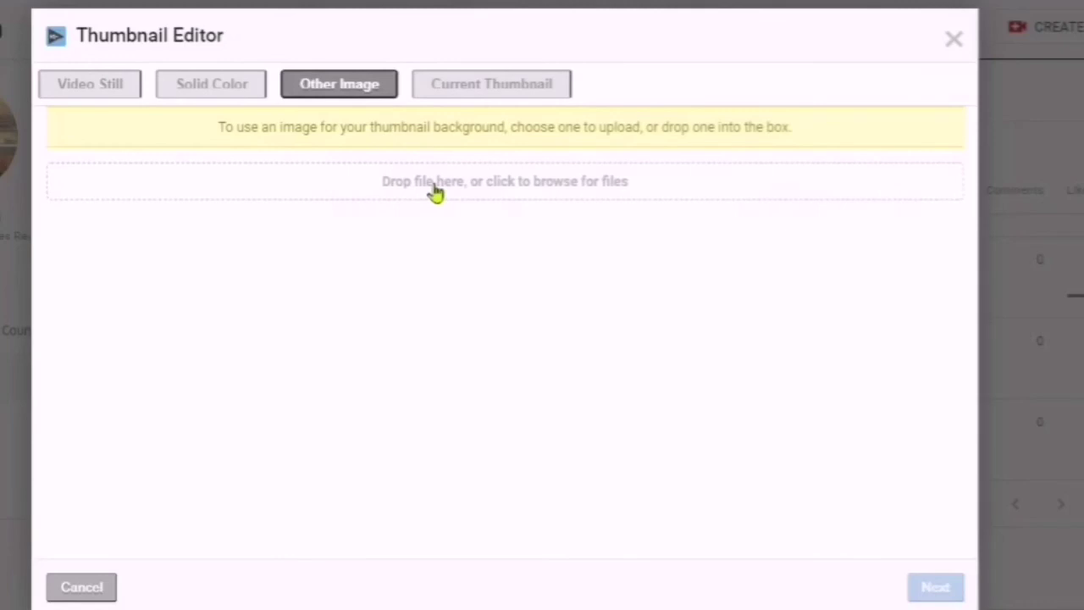
left_click(435, 193)
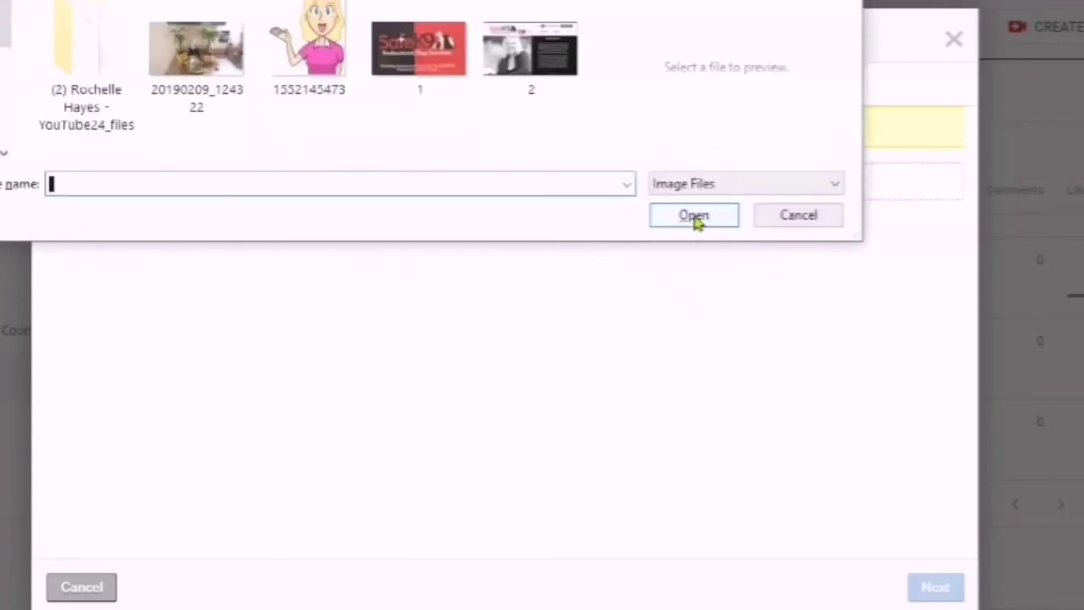
left_click(203, 64)
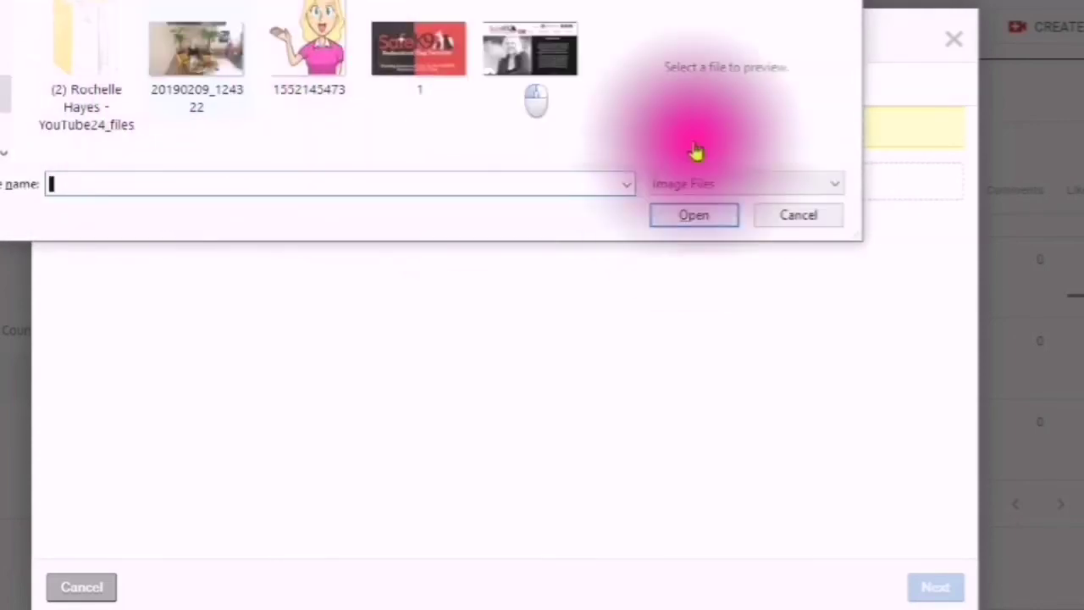
left_click(699, 219)
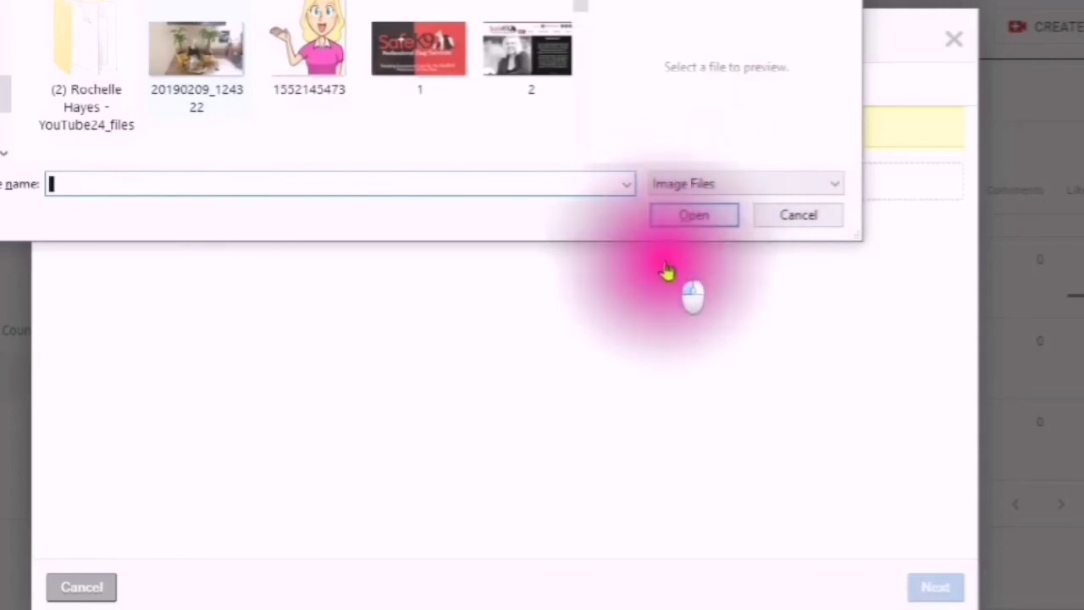
left_click(687, 223)
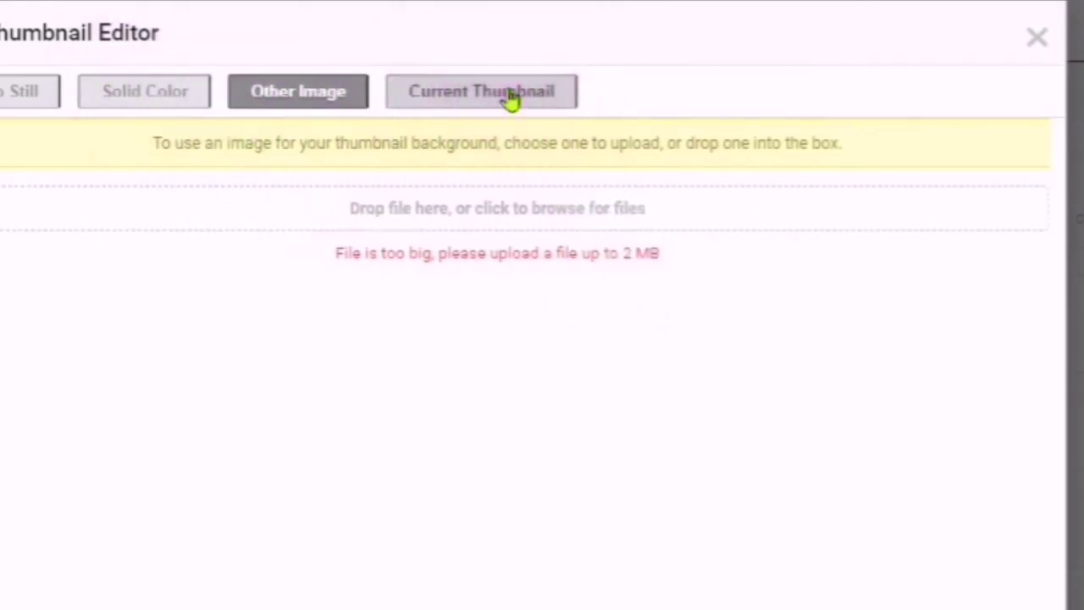
left_click(292, 98)
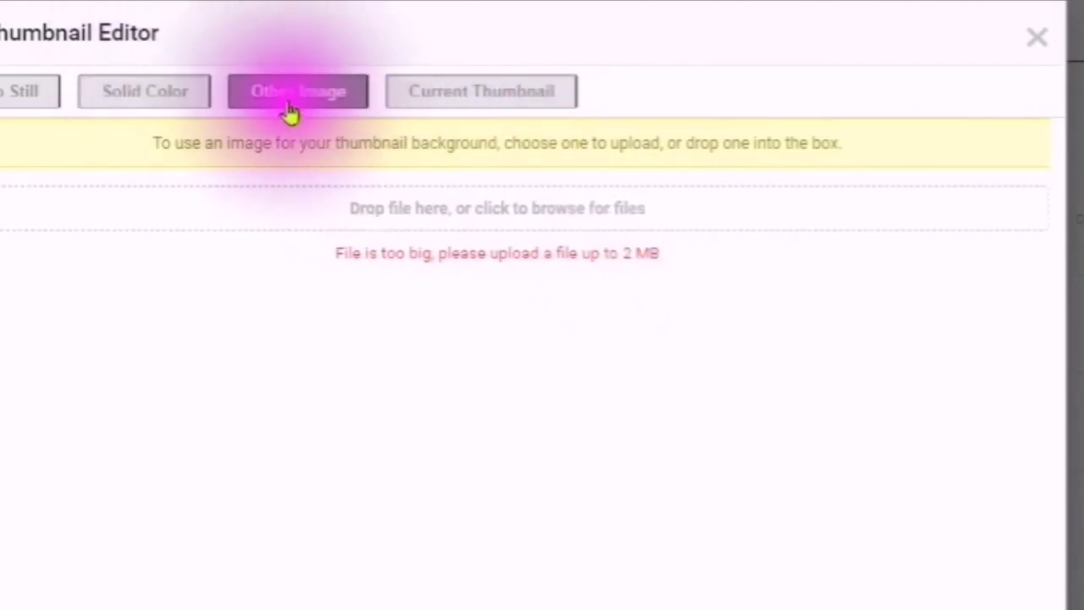
- Switch the background back to Video Still and add a "Loki Sky Bubb" text overlay with a border width of 5
left_click(38, 100)
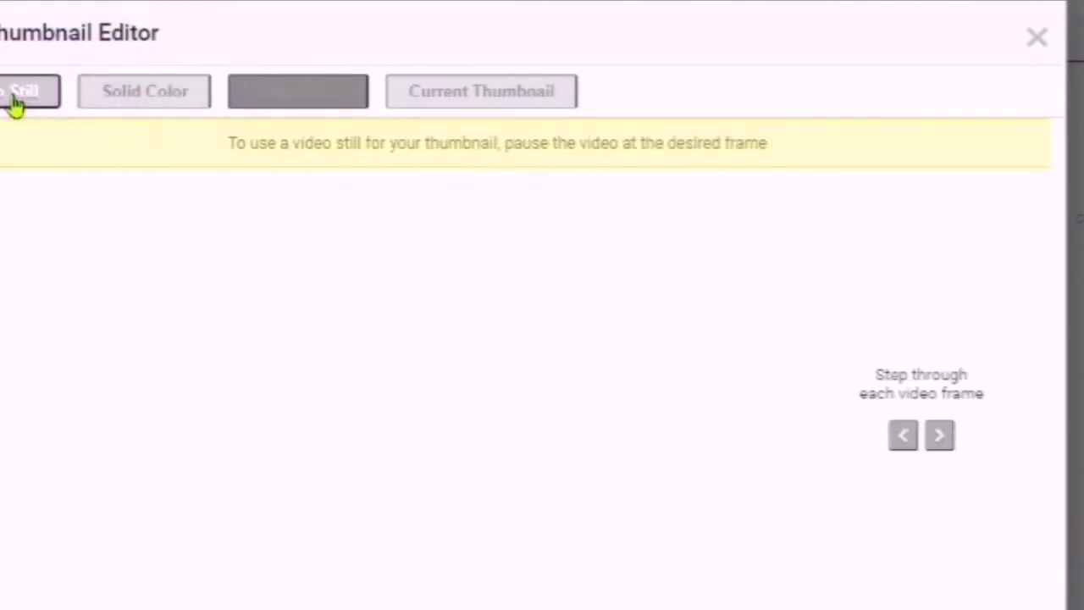
left_click(777, 131)
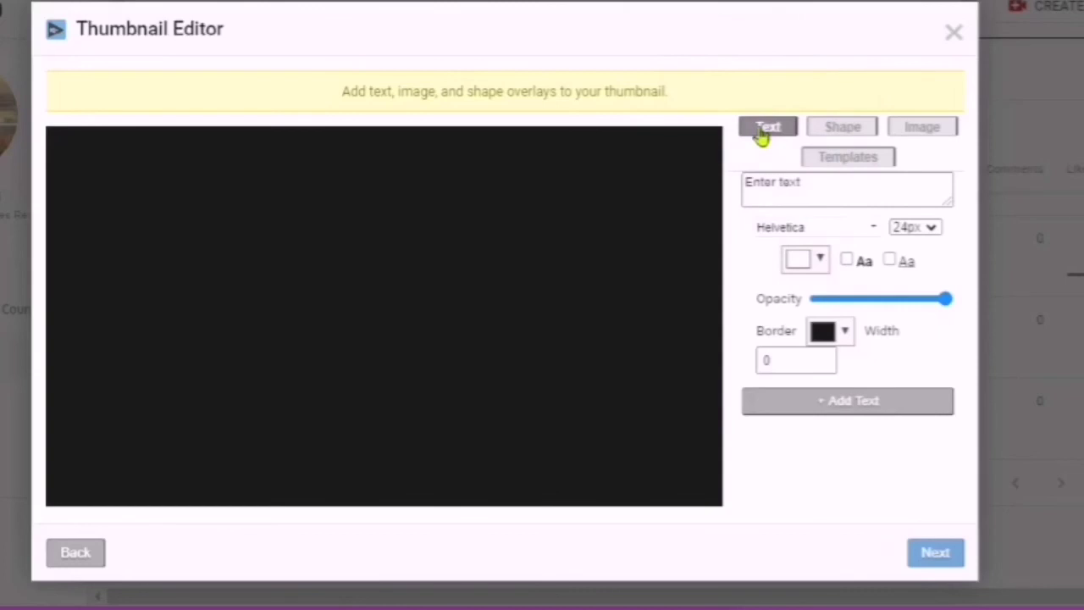
left_click(765, 131)
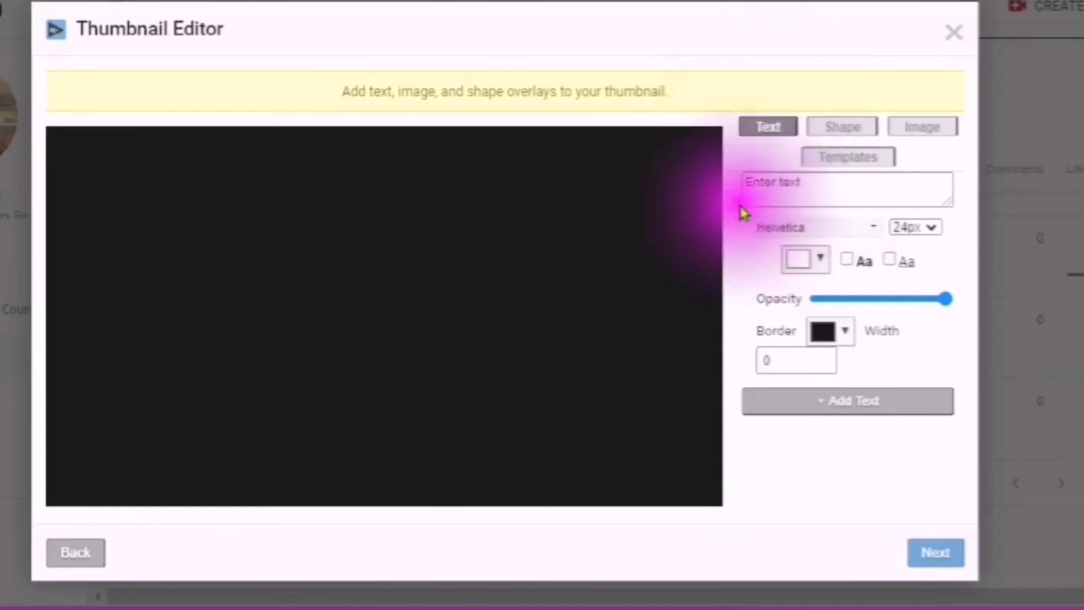
left_click(758, 178)
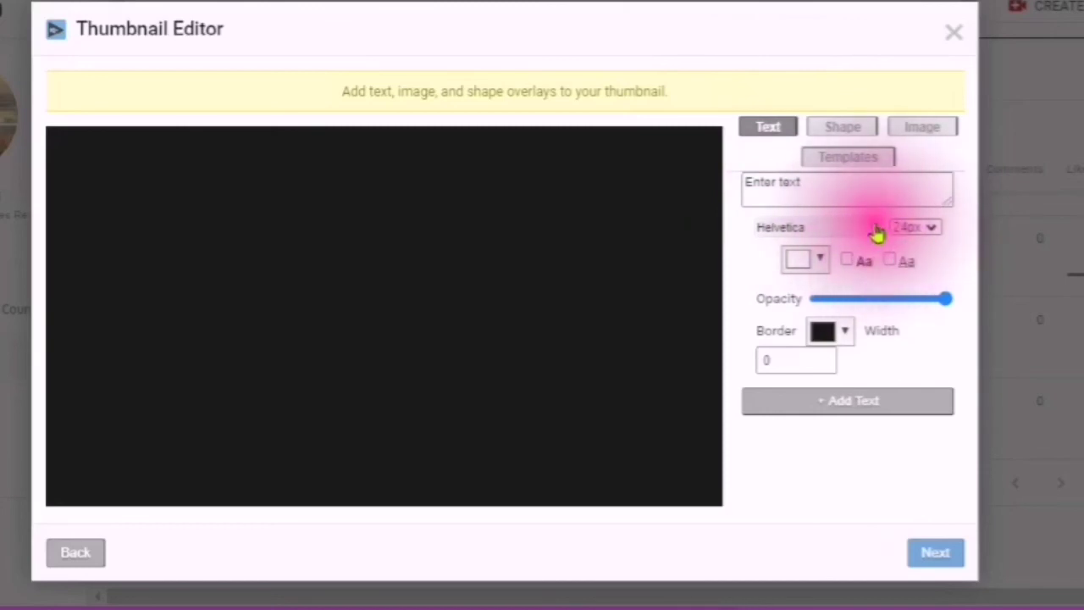
left_click(938, 237)
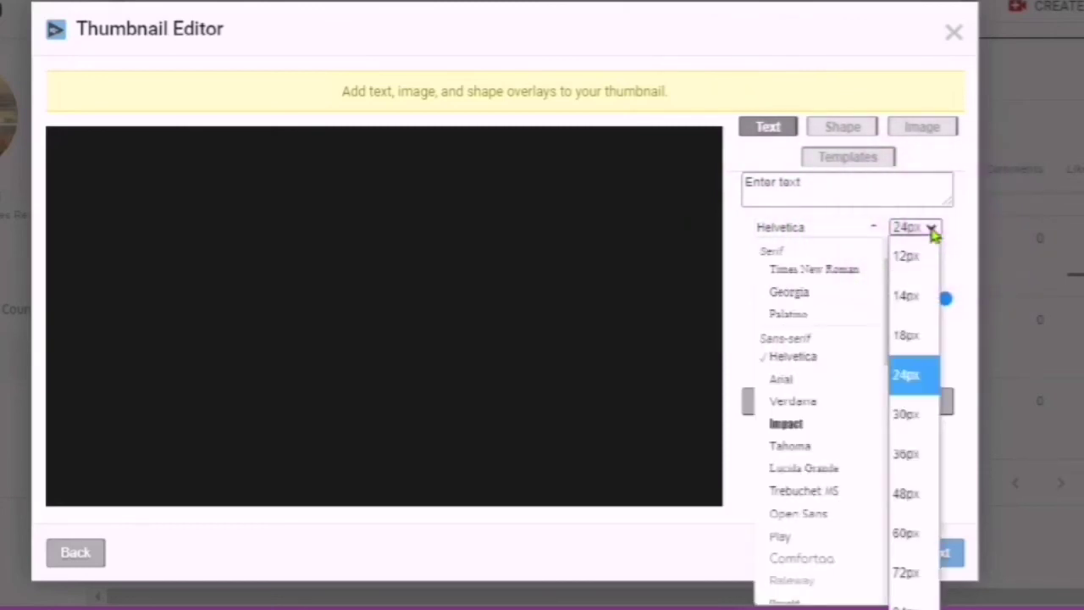
left_click(734, 354)
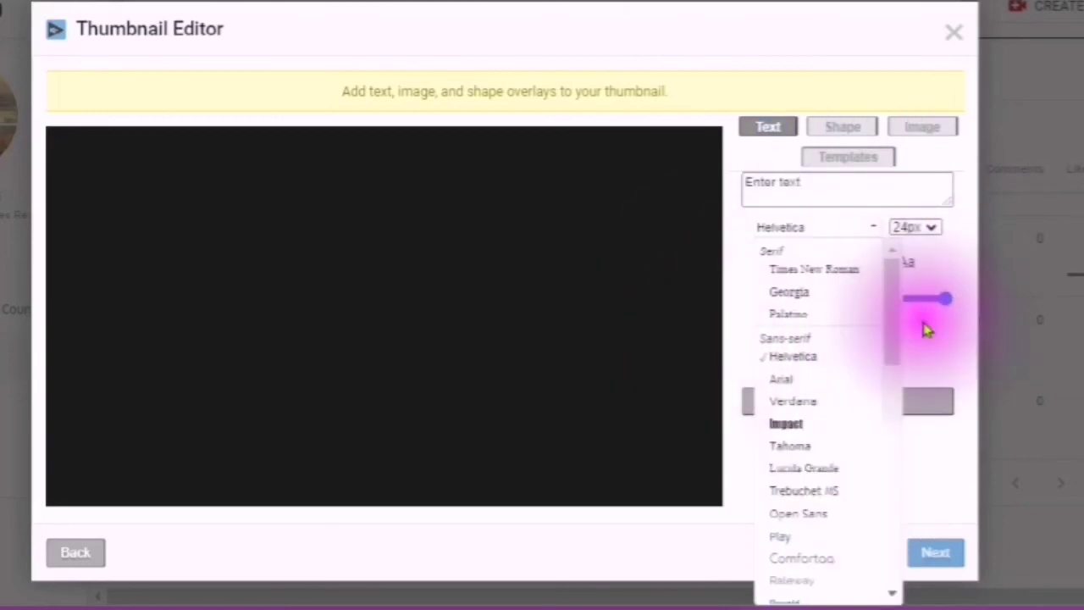
left_click(925, 358)
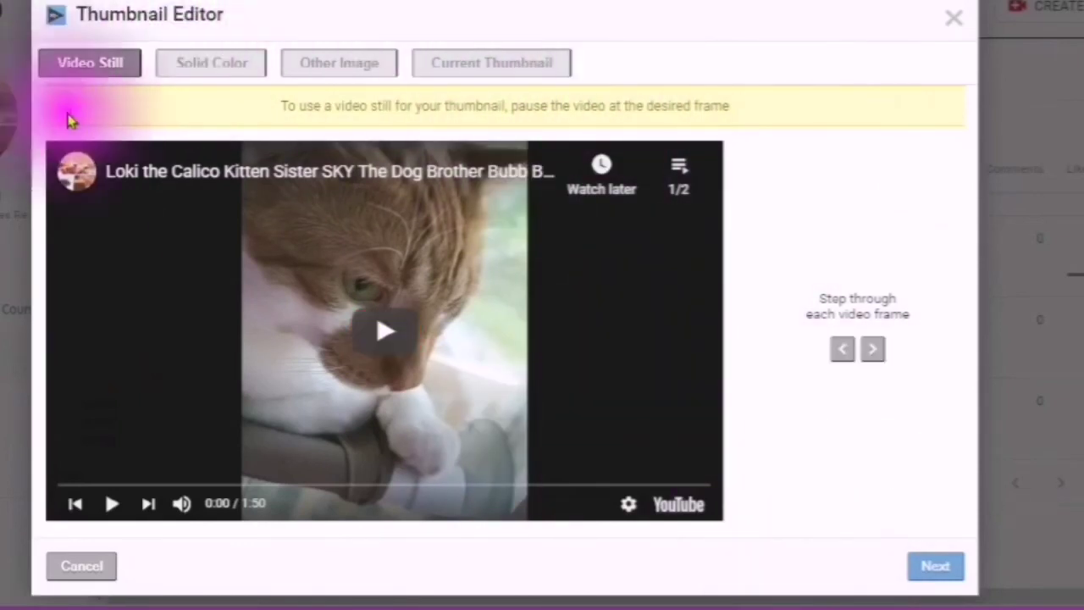
- Continue from the video still background to the overlay stage and leave the Thumbnail Editor for the channel's video list
left_click(933, 567)
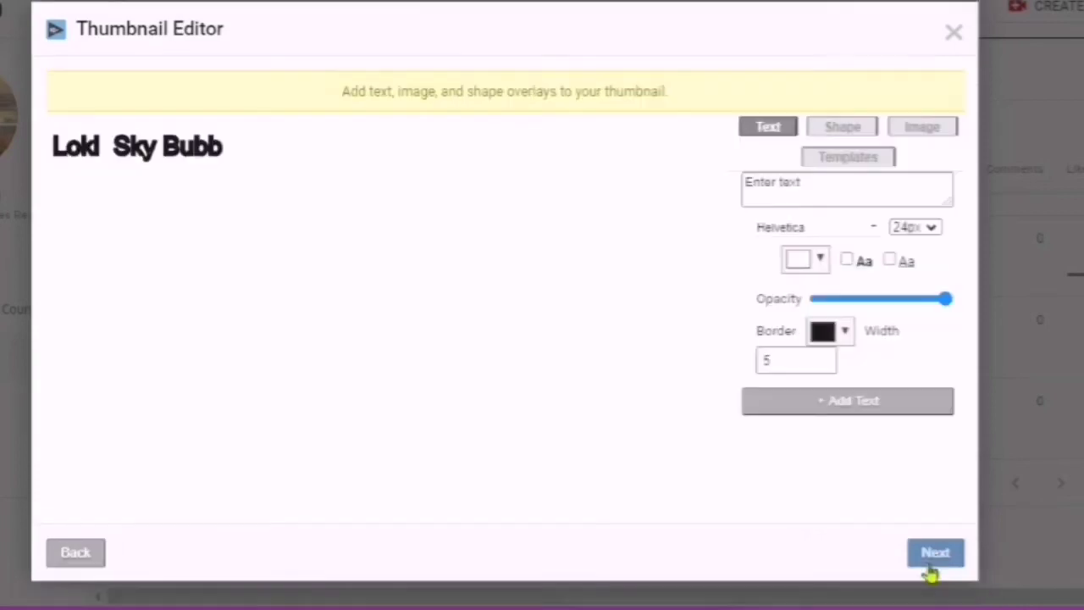
left_click(921, 570)
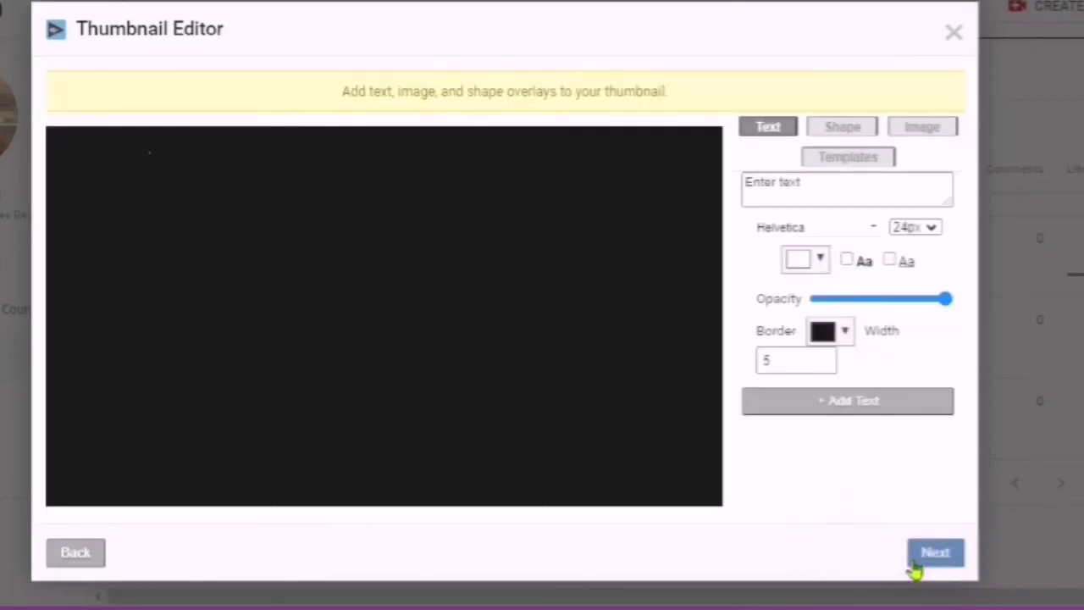
left_click(918, 572)
left_click(520, 322)
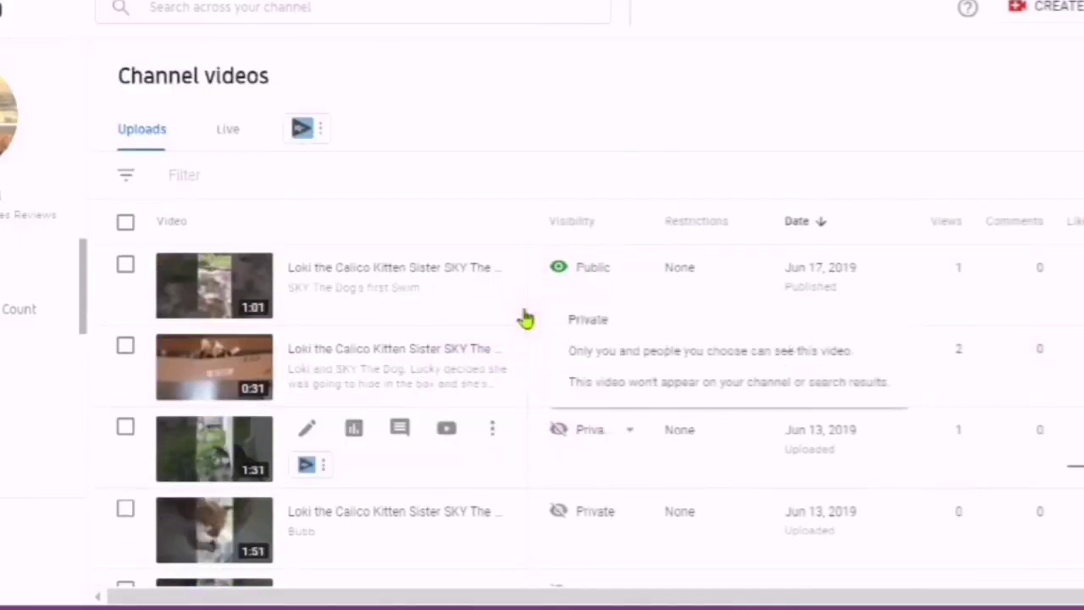
- Open the details of the 1:01 video and bring up the YouTube search results for its title
scroll(527, 315, "down", 2)
scroll(523, 315, "up", 2)
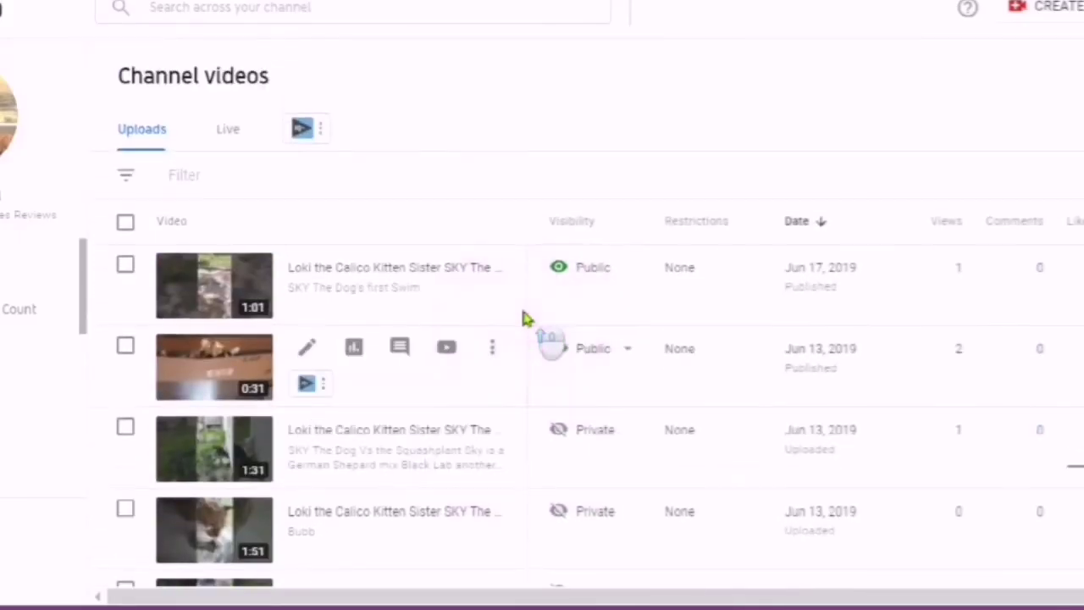
left_click(543, 339)
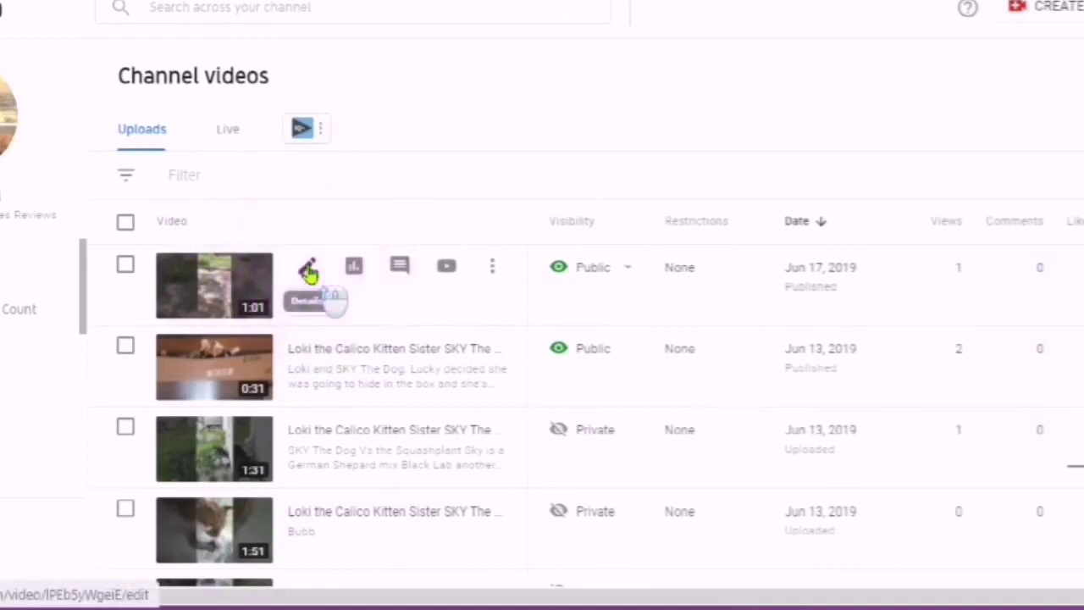
left_click(410, 269)
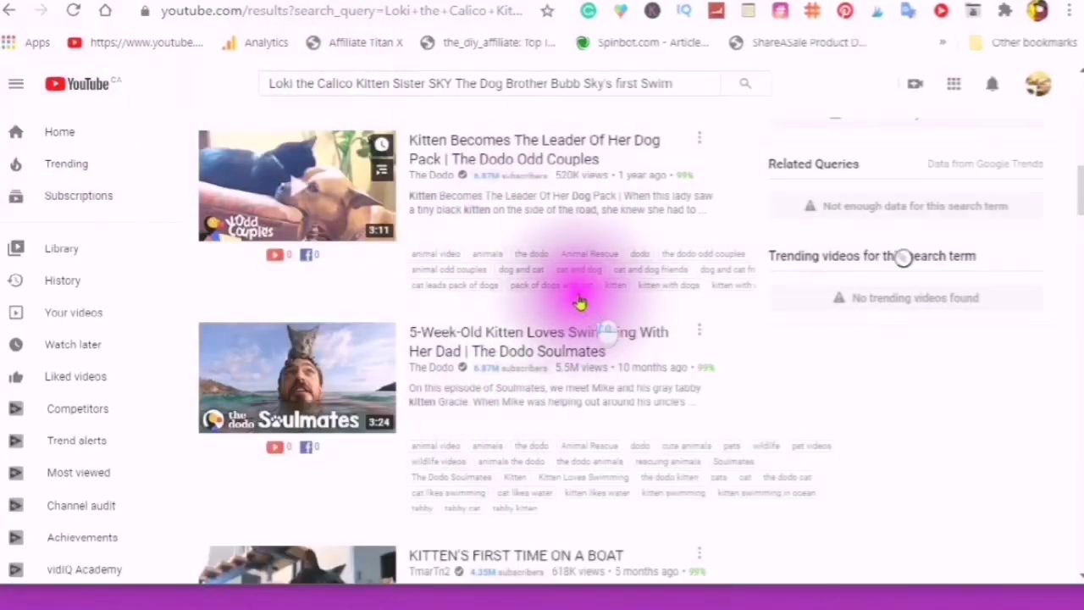
- Examine the search insights and vidIQ's Search Term statistics beside the results, such as views, subscribers and average age
scroll(579, 302, "up", 2)
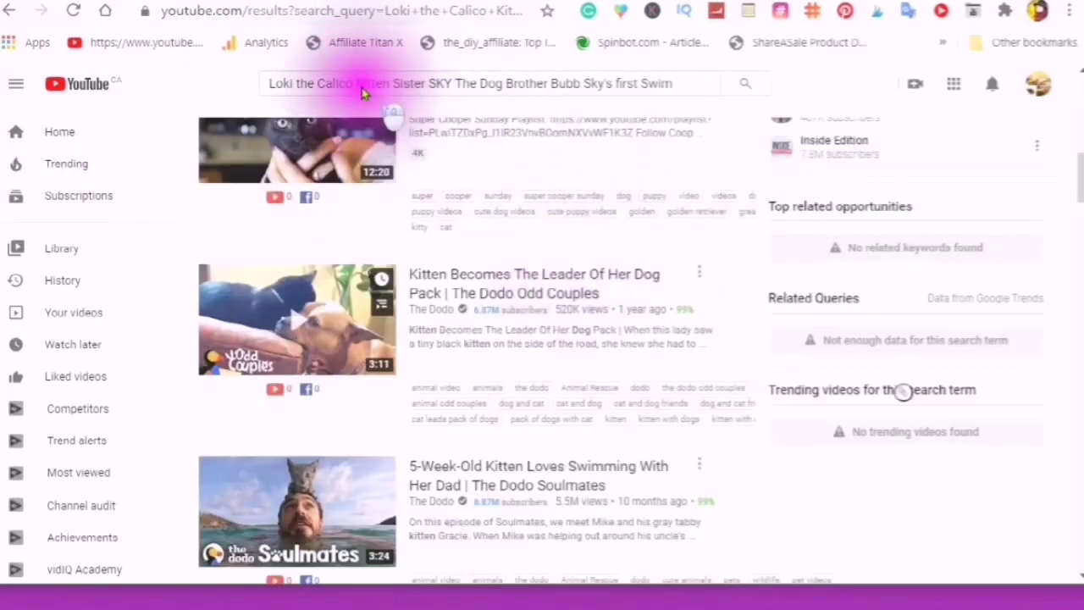
scroll(339, 94, "up", 1)
scroll(658, 82, "up", 5)
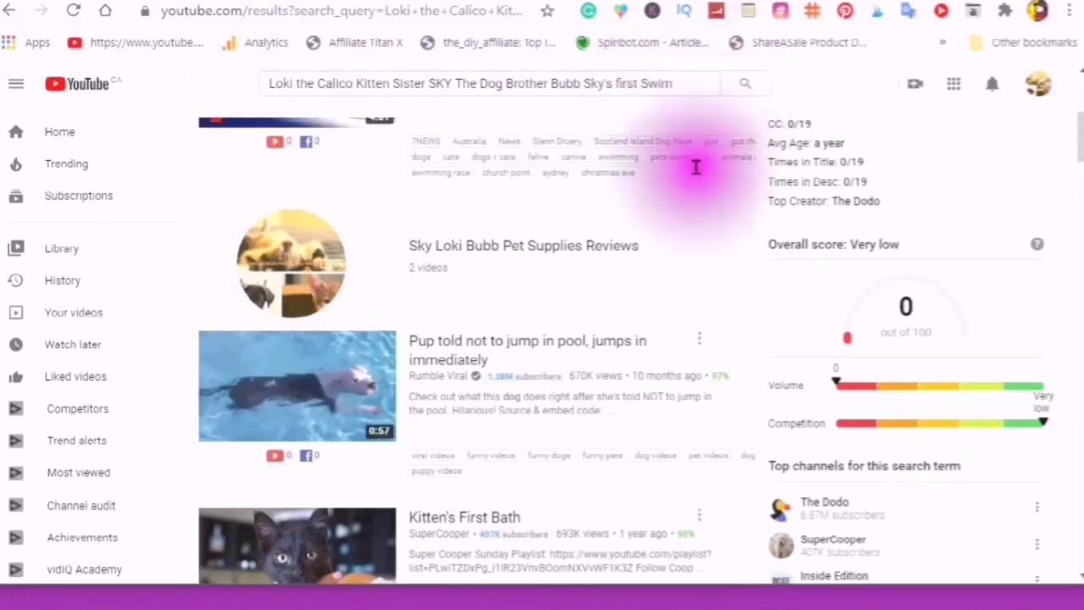
scroll(653, 222, "up", 5)
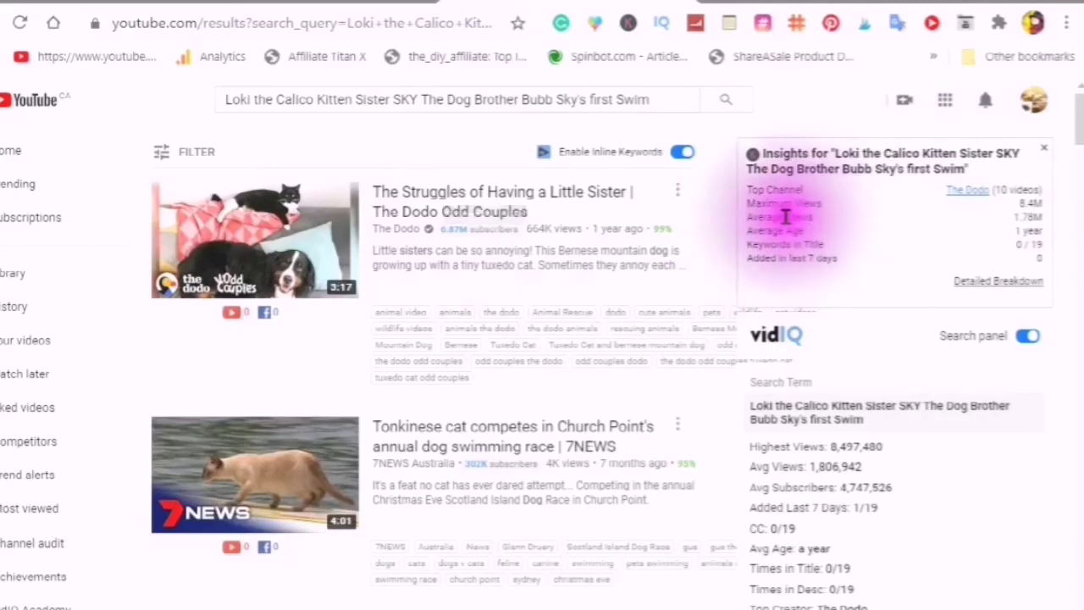
scroll(792, 237, "down", 2)
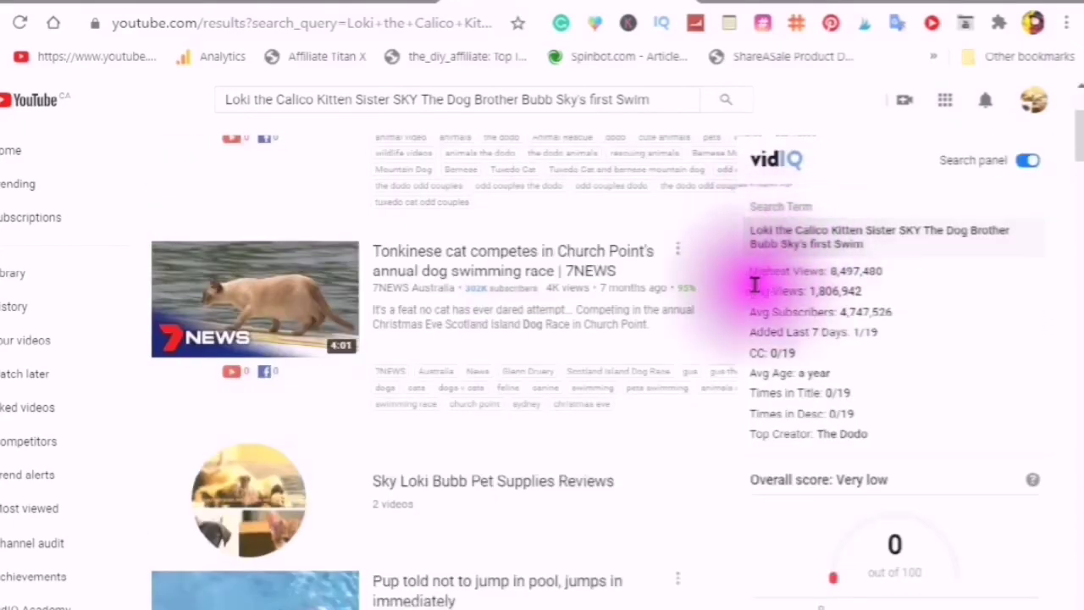
scroll(763, 286, "down", 1)
scroll(804, 319, "up", 2)
scroll(792, 313, "down", 1)
scroll(675, 255, "up", 2)
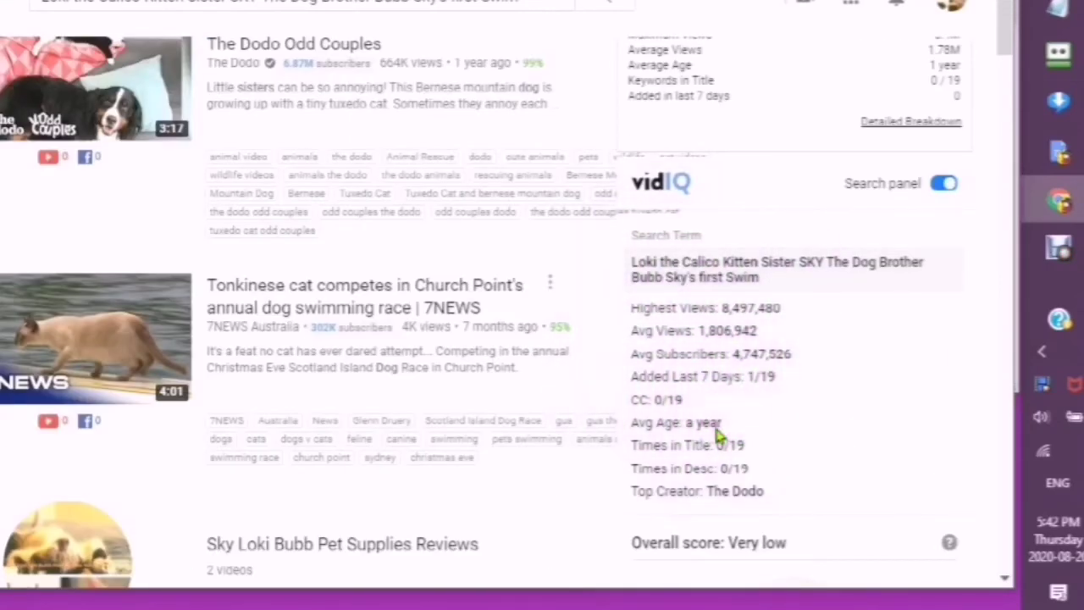
- Review vidIQ's overall score, volume, competition, top channels, related opportunities, related queries and trending videos for the search term
scroll(718, 436, "down", 3)
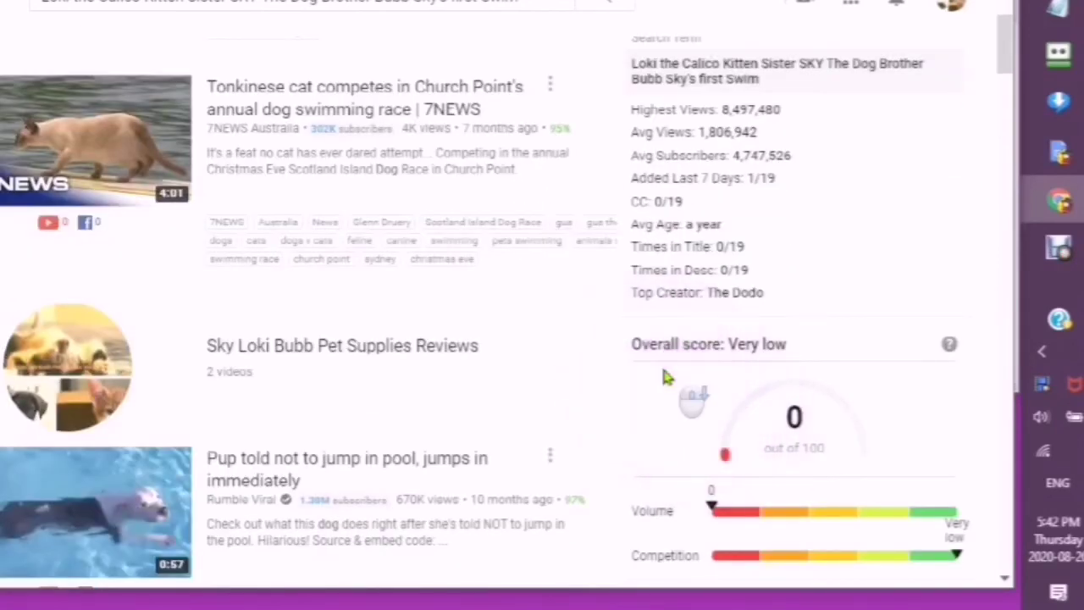
scroll(665, 375, "down", 4)
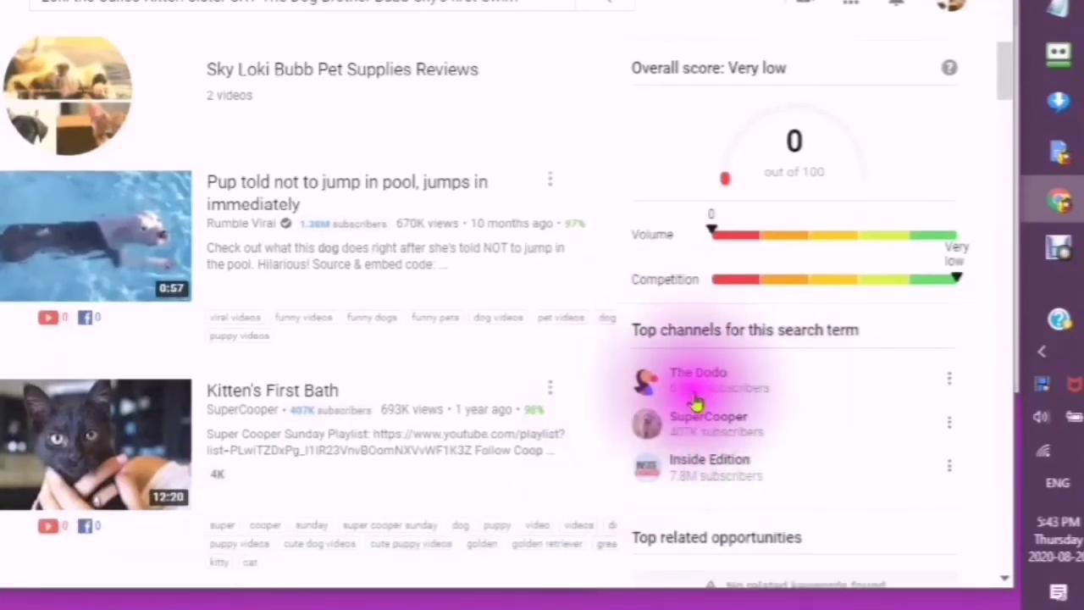
scroll(694, 398, "down", 2)
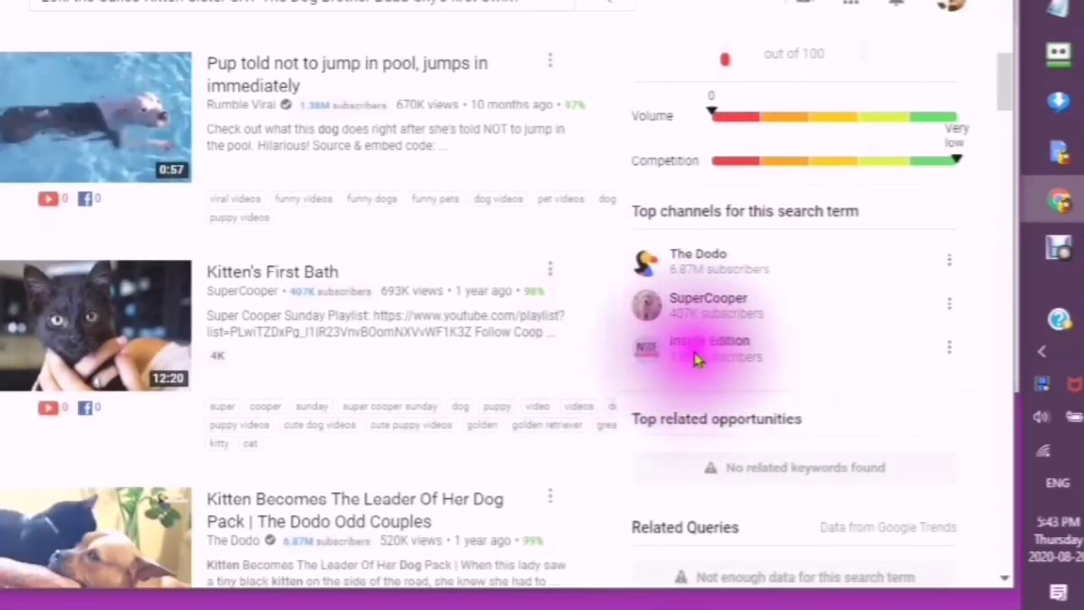
scroll(662, 370, "down", 2)
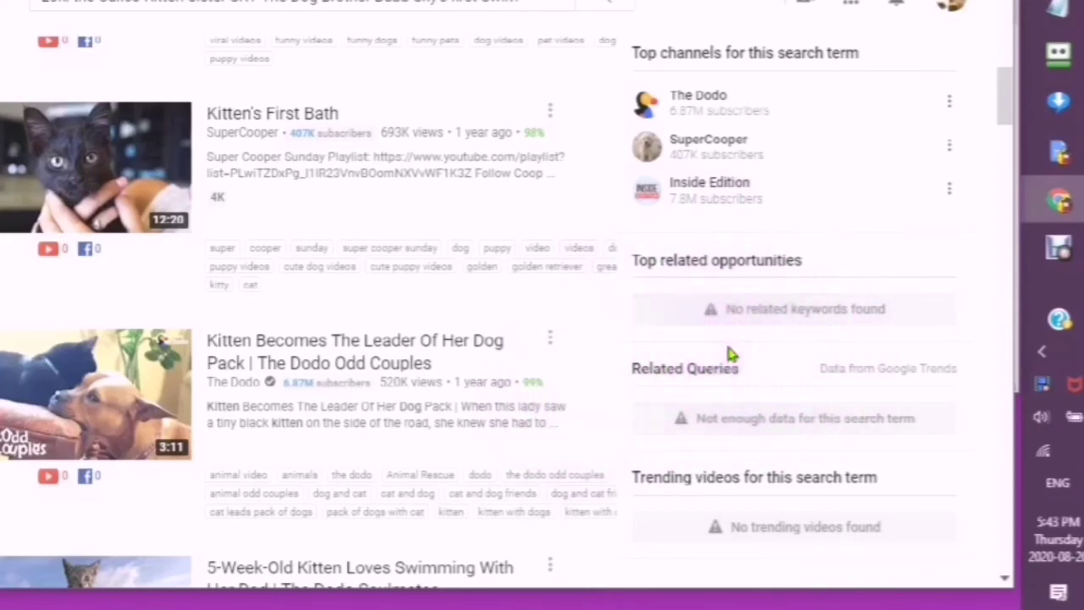
scroll(534, 363, "down", 3)
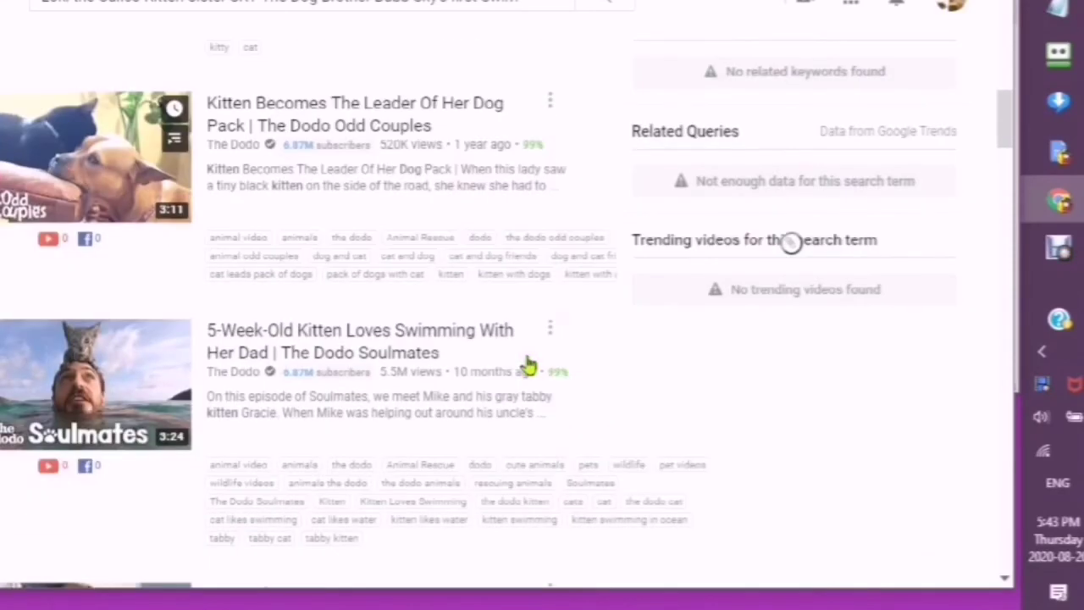
- Turn vidIQ's inline keywords off for the search results and enable them again
scroll(490, 284, "up", 6)
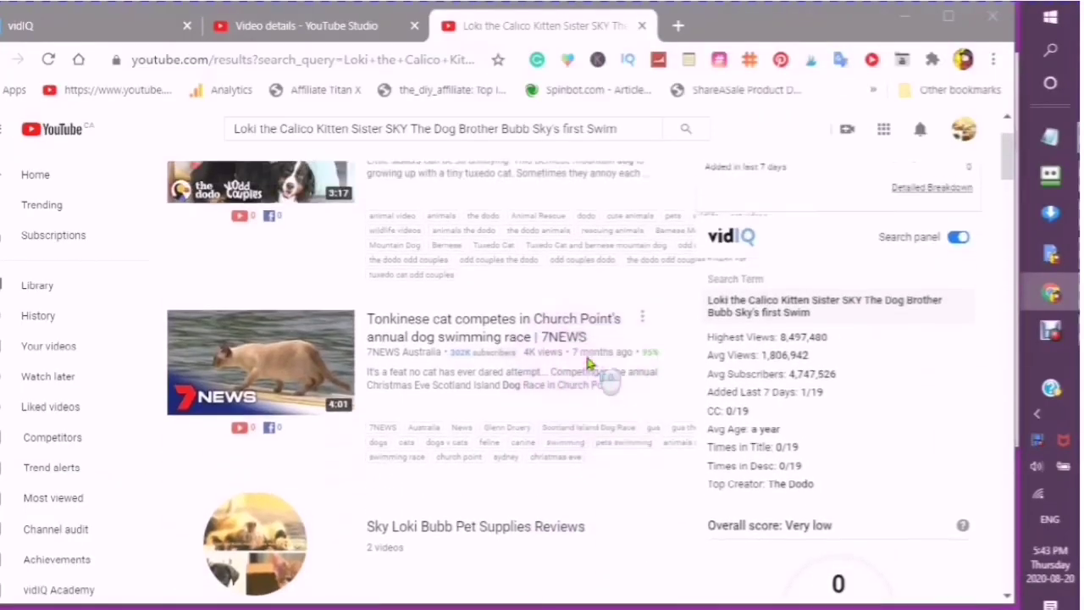
scroll(585, 365, "up", 2)
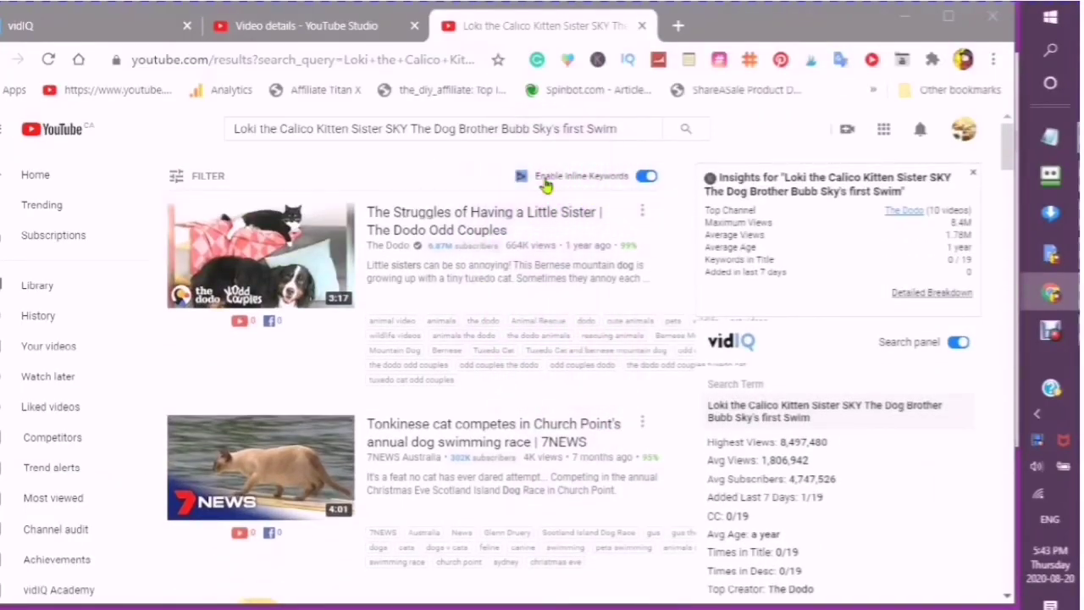
left_click(648, 178)
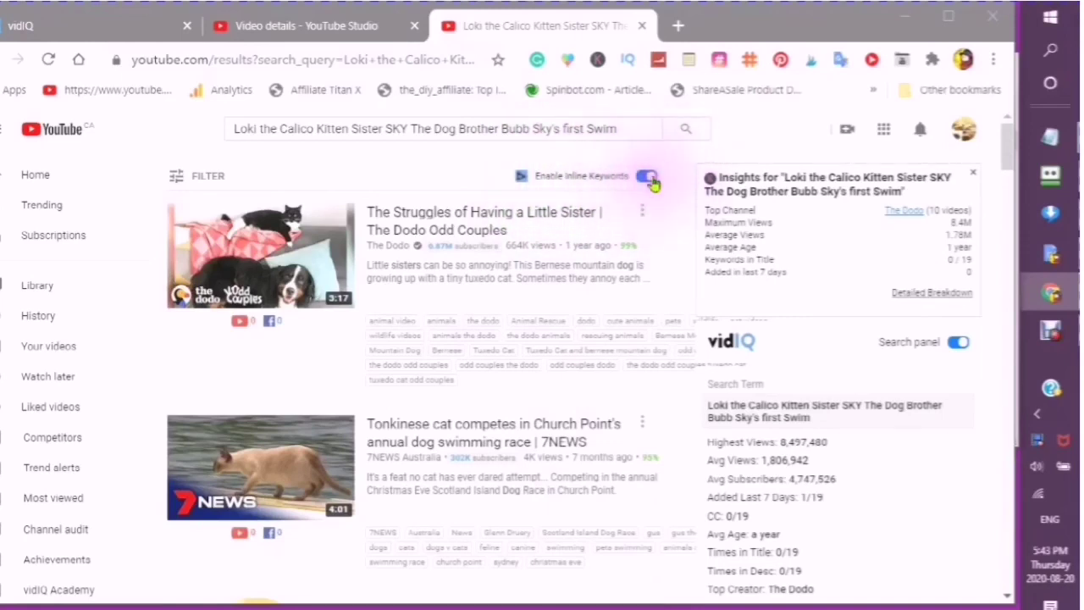
left_click(648, 179)
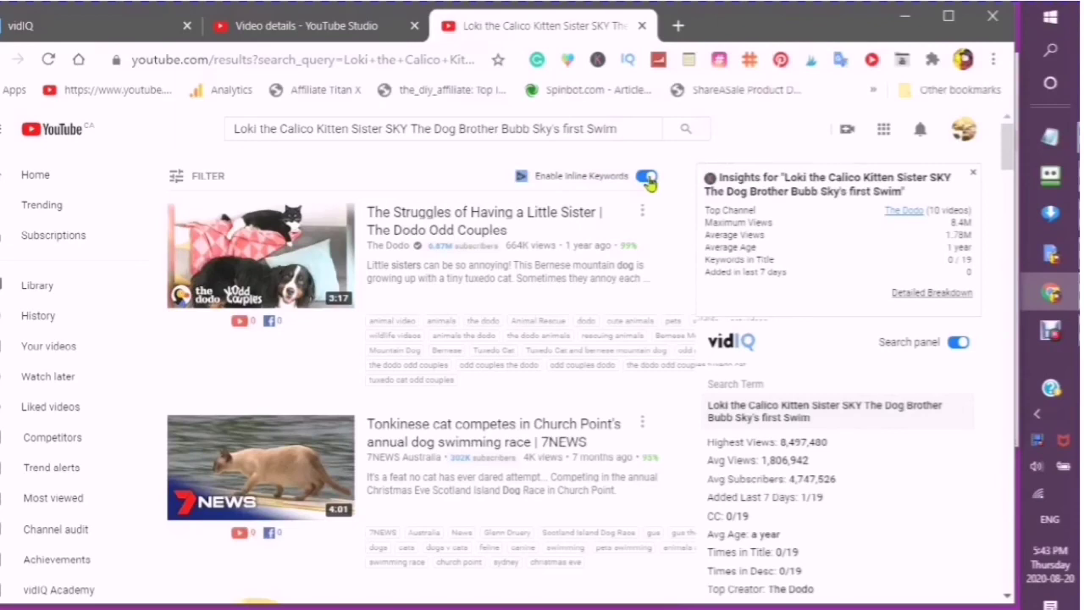
left_click(648, 179)
left_click(639, 181)
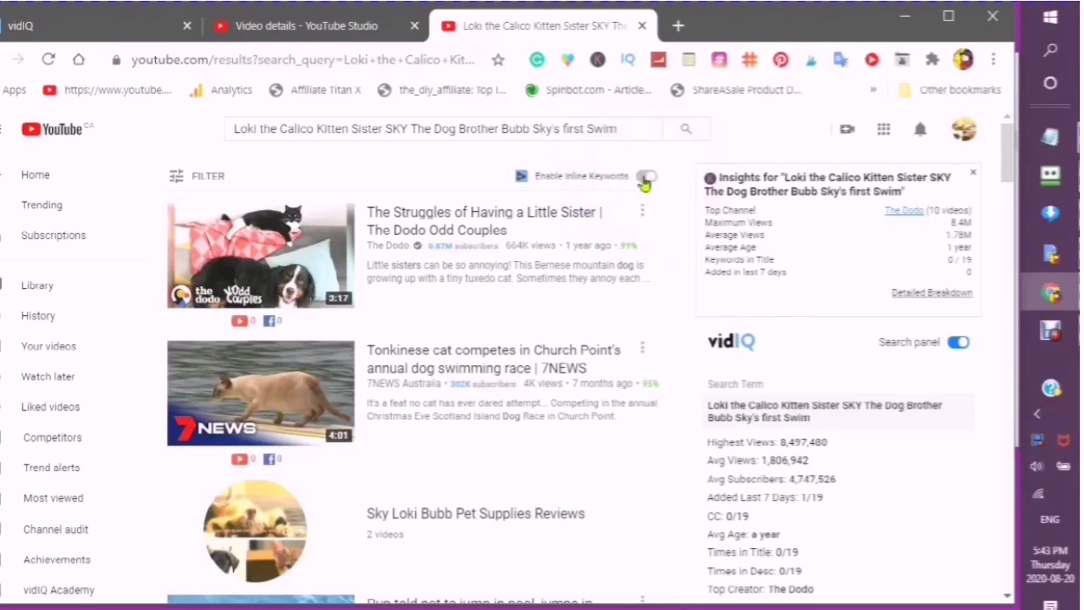
left_click(644, 180)
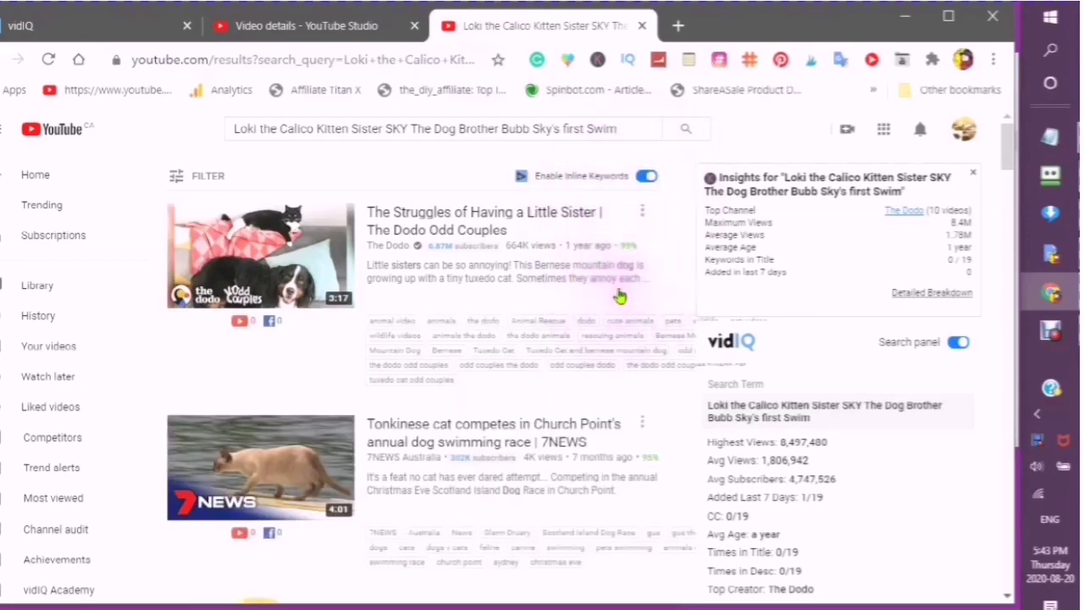
- Find the "KITTEN'S FIRST TIME ON A BOAT" video in the search results and copy its inline keywords
scroll(616, 307, "down", 6)
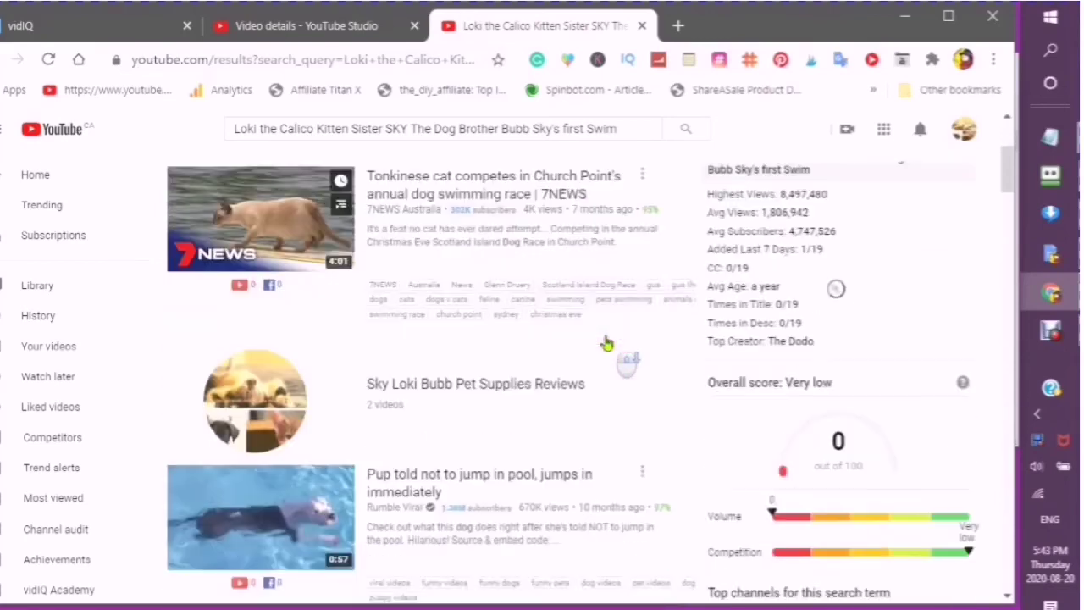
scroll(606, 347, "down", 5)
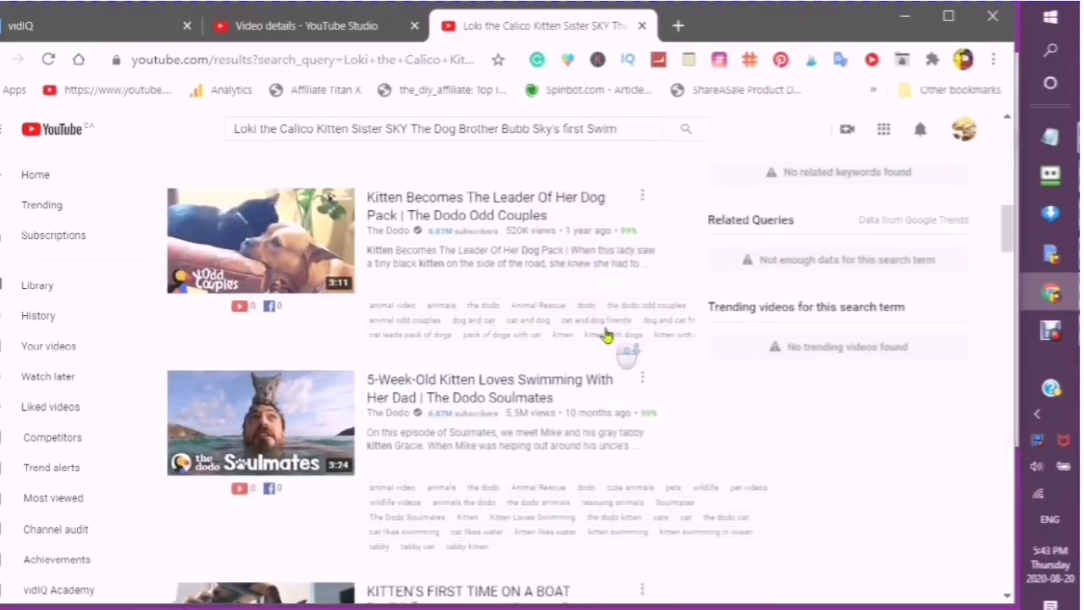
scroll(606, 336, "down", 1)
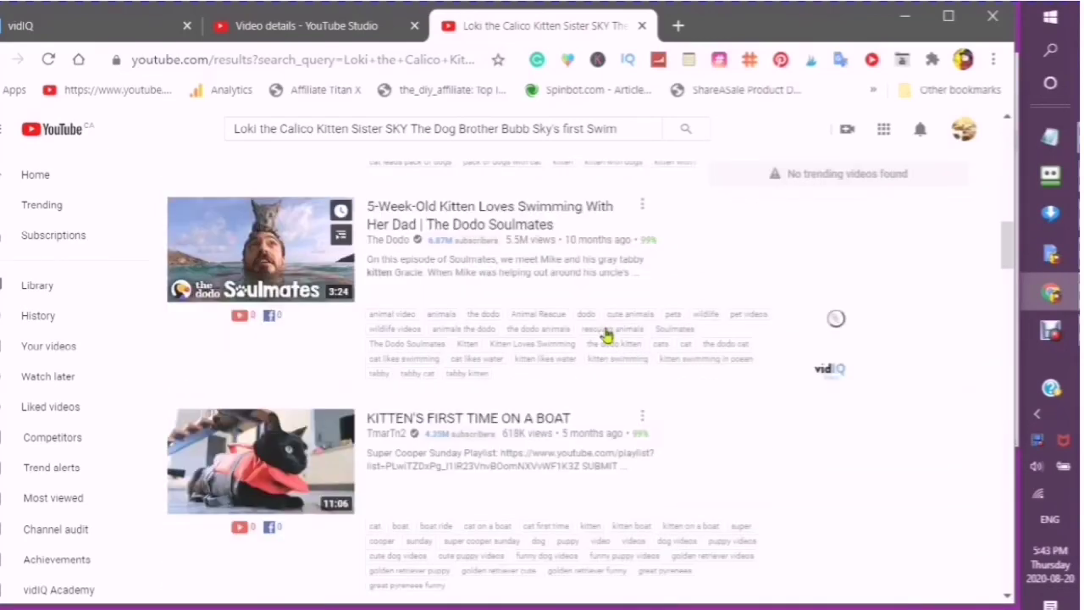
scroll(607, 337, "down", 1)
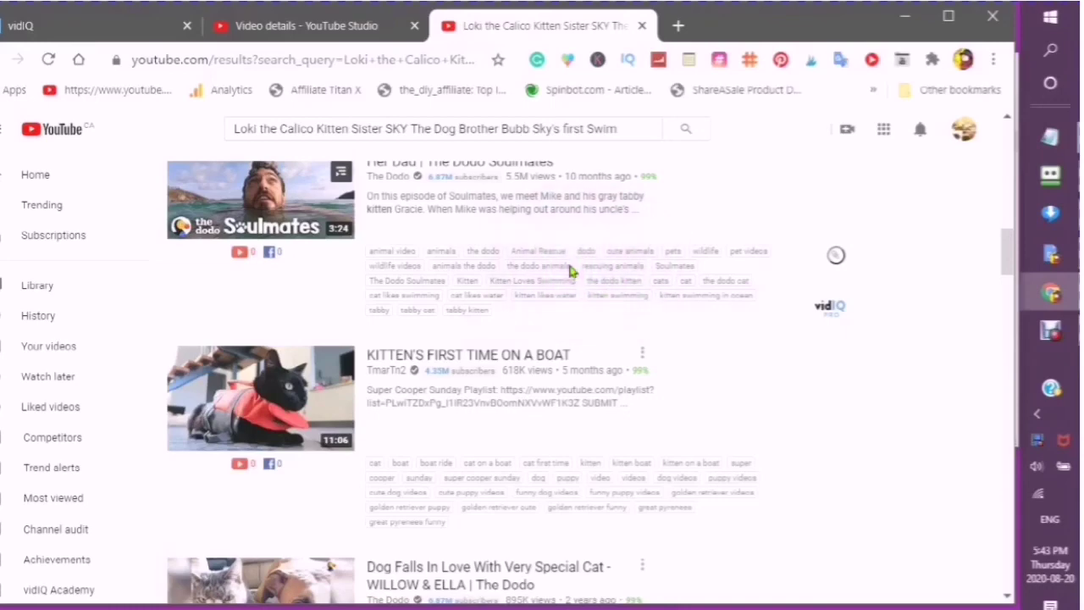
scroll(569, 270, "up", 1)
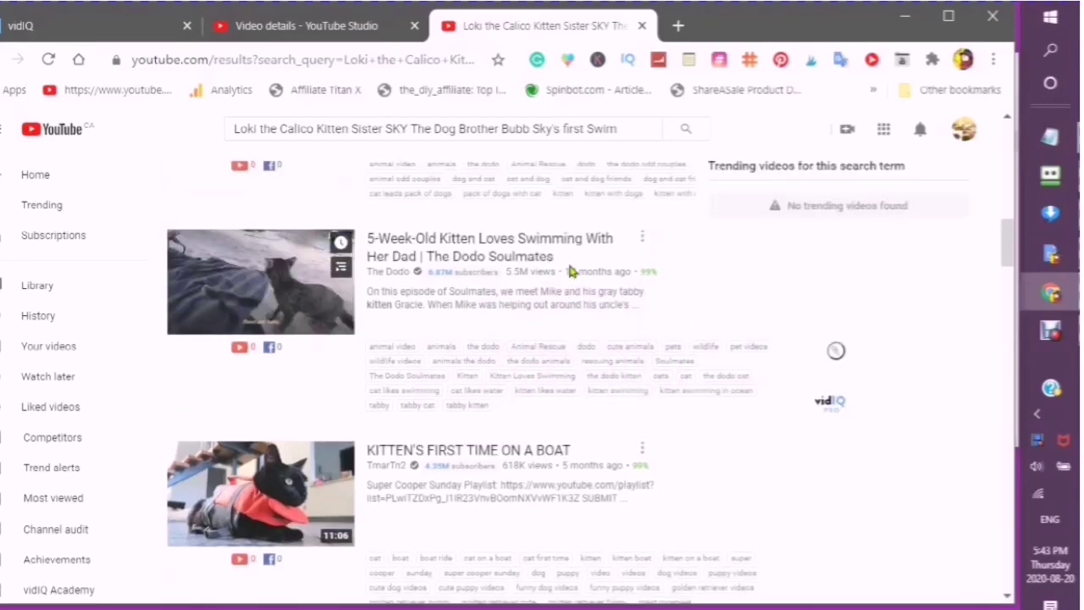
scroll(567, 260, "down", 3)
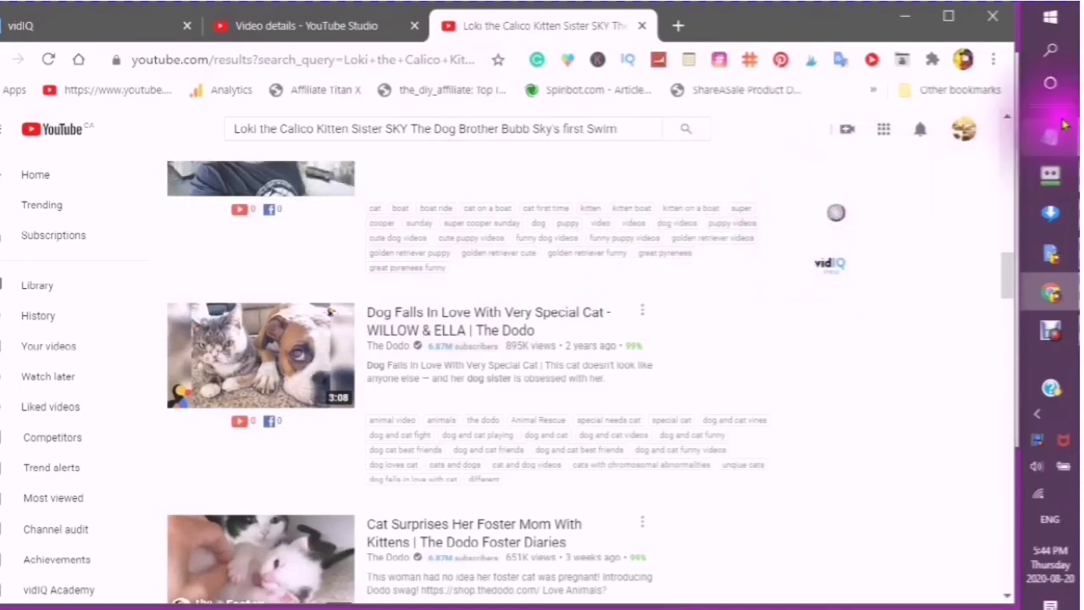
- Switch to the untitled Notepad note containing the Loki kitten title and move its window so the full text is visible
mouse_move(1053, 140)
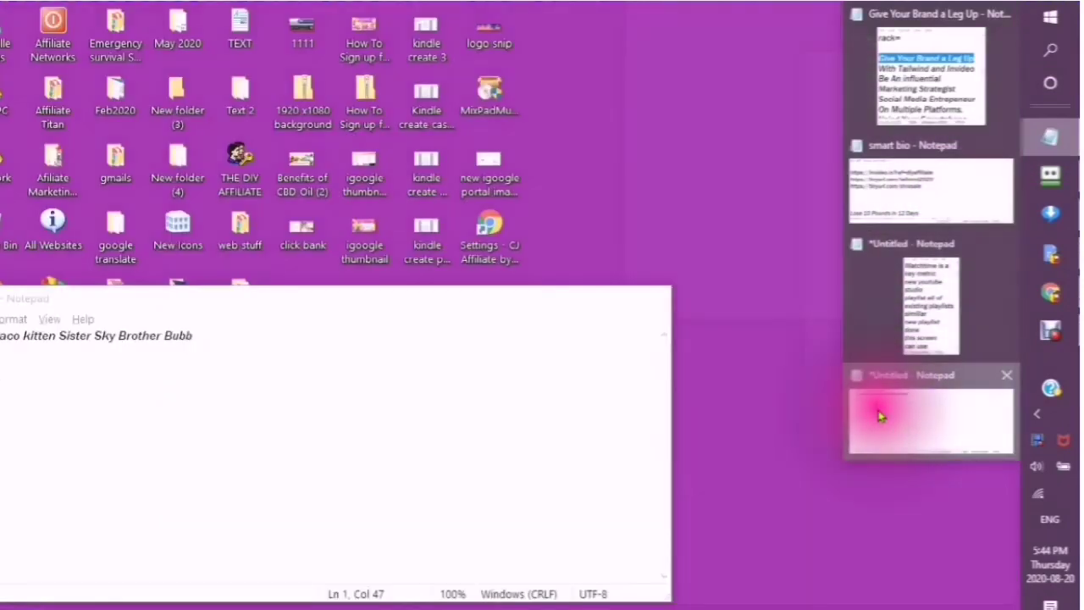
left_click(877, 408)
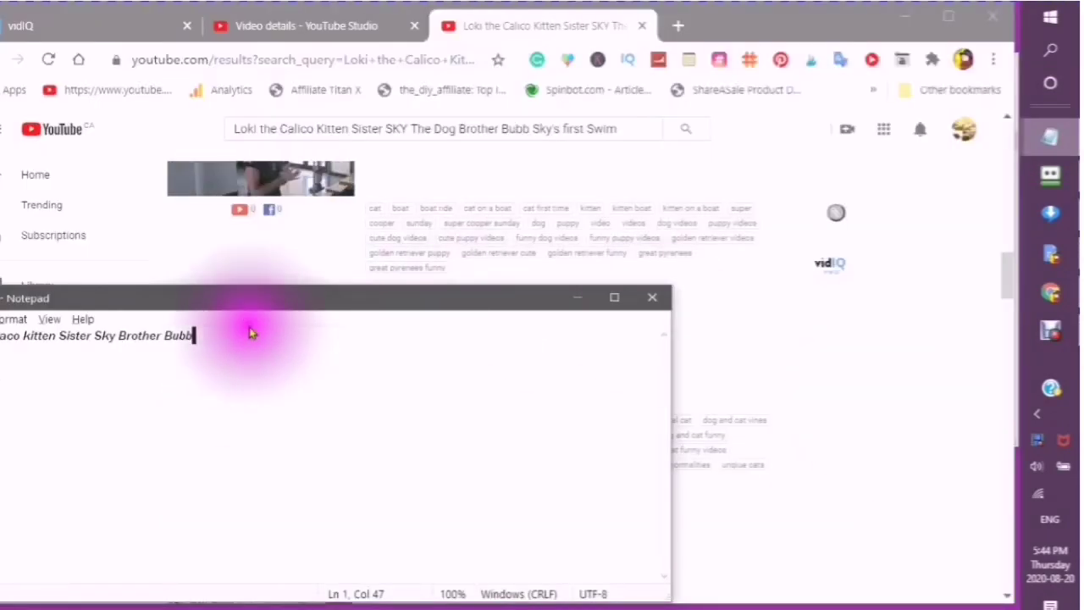
left_click_drag(269, 306, 733, 242)
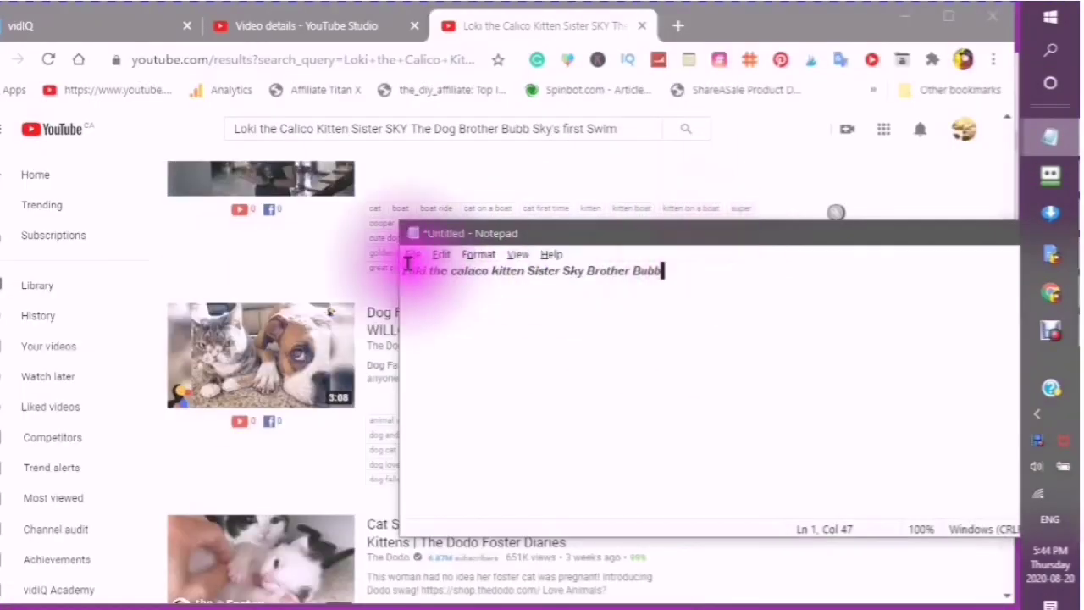
left_click_drag(414, 305, 423, 309)
- Paste the copied video keywords below the title line in the note, leaving a blank line, and reposition the note to show them all
left_click(683, 270)
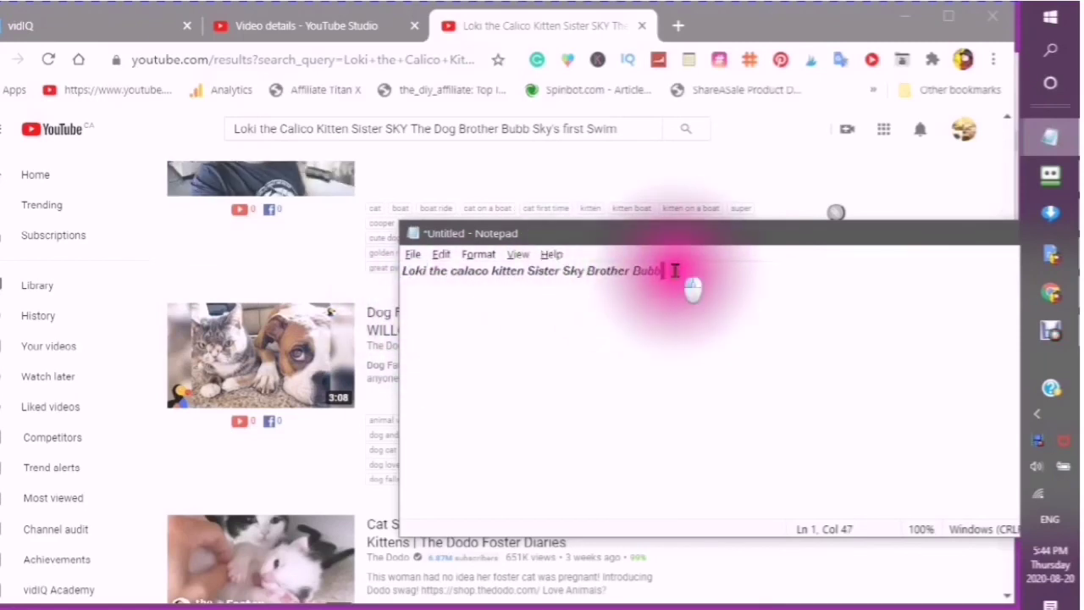
key("Return")
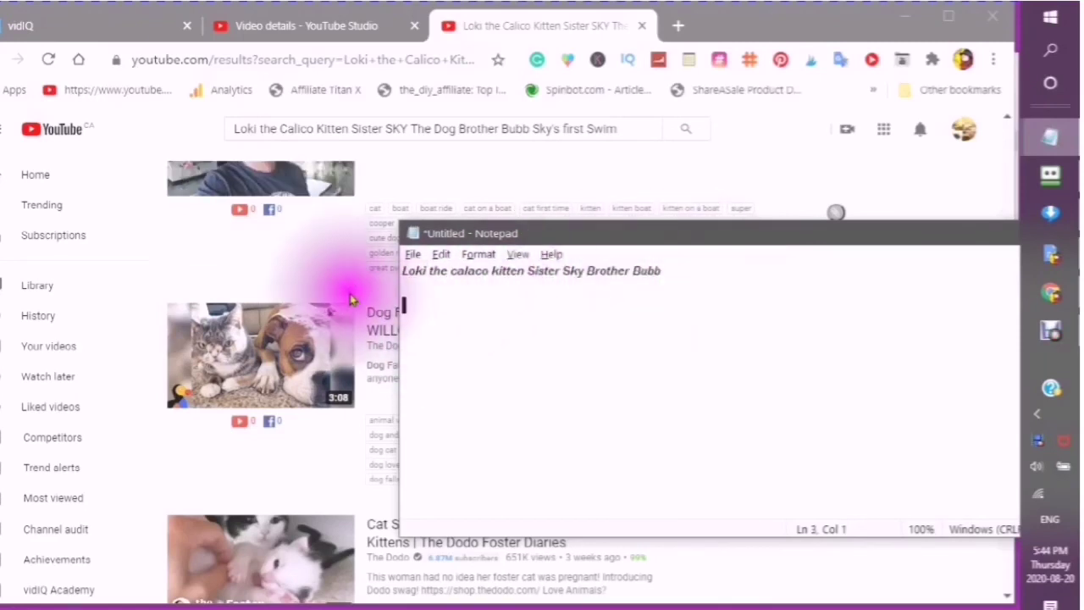
right_click(413, 303)
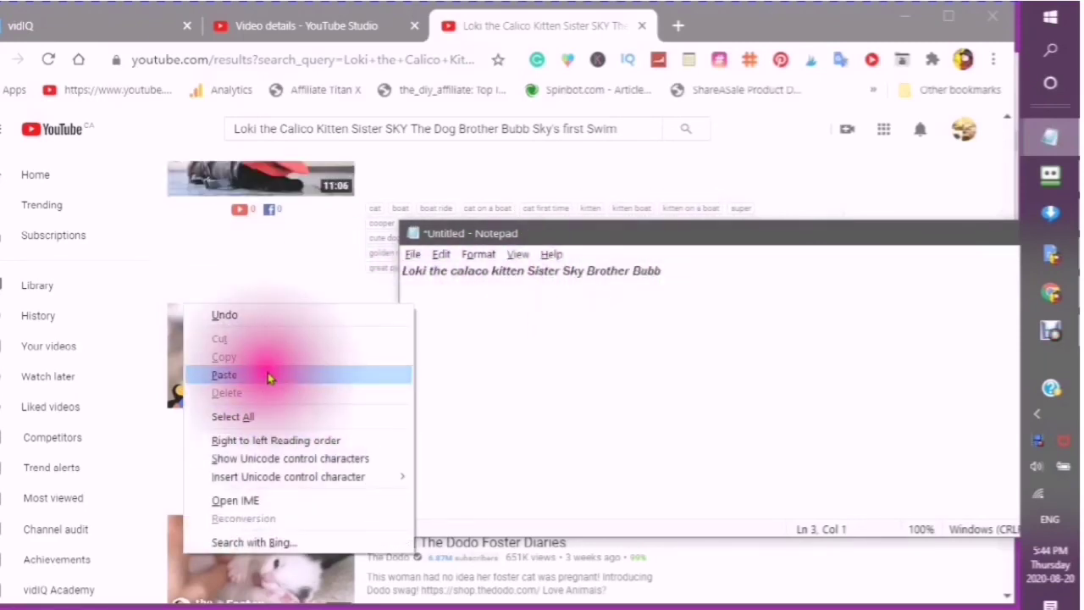
left_click(273, 376)
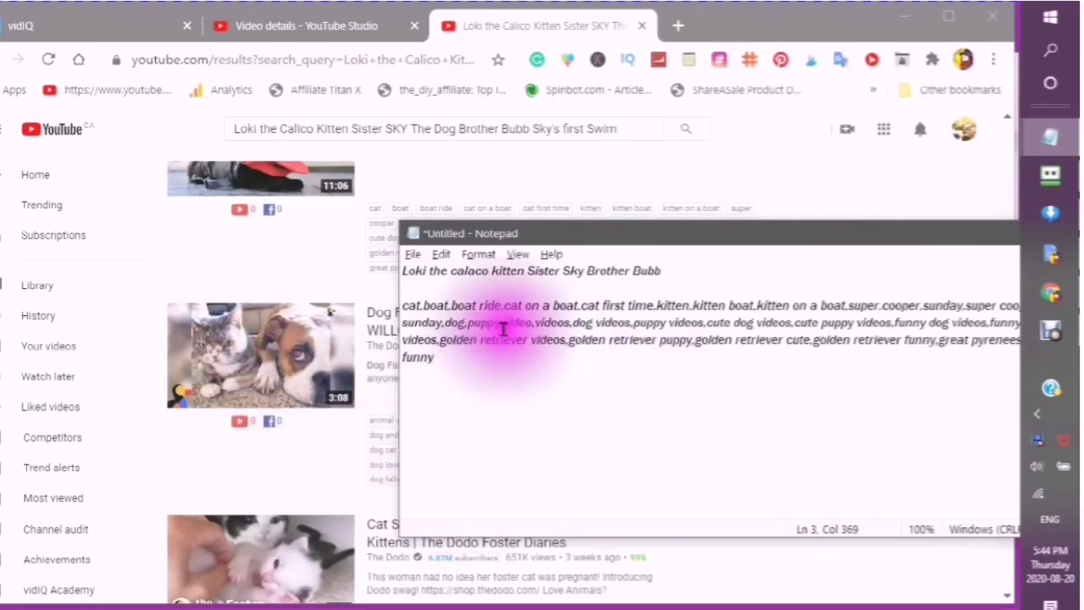
left_click_drag(777, 240, 674, 188)
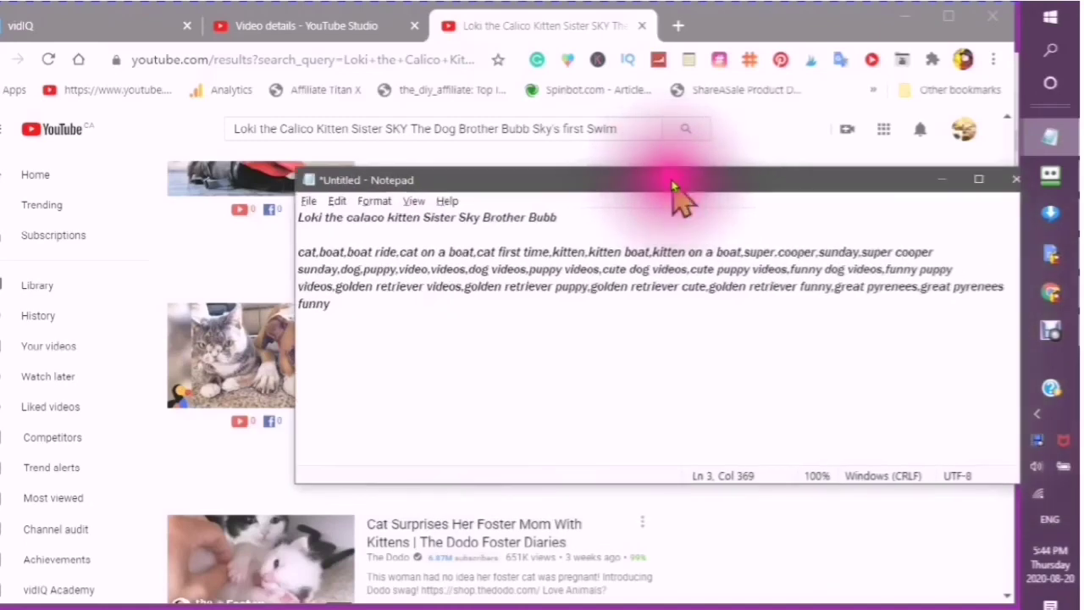
- Return to the YouTube results in the browser, shorten the search query to "Loki the Calico Kitten" and run the search
left_click(627, 135)
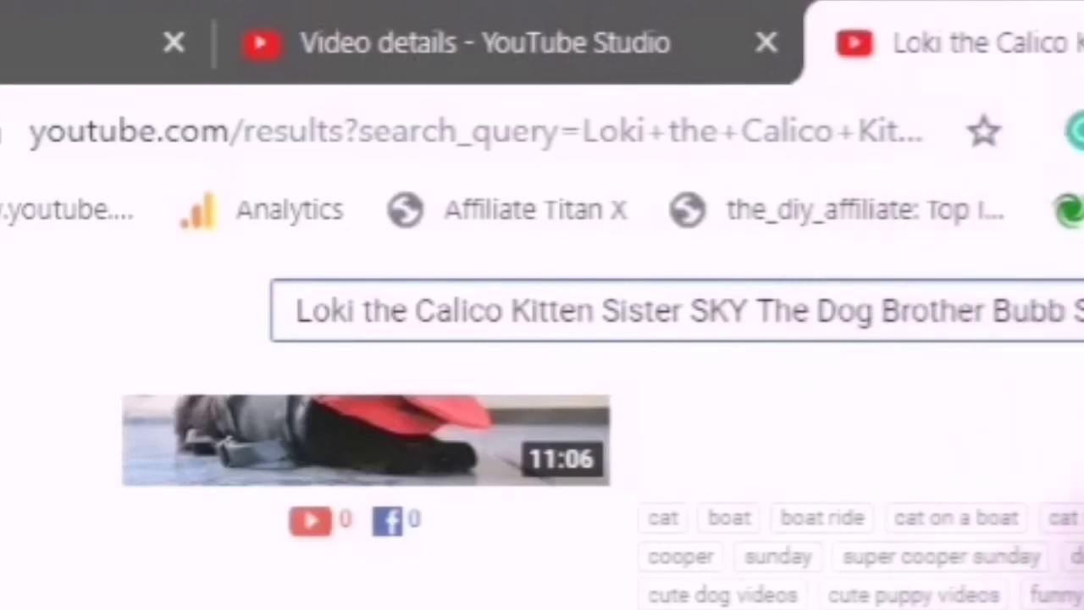
scroll(542, 474, "down", 2)
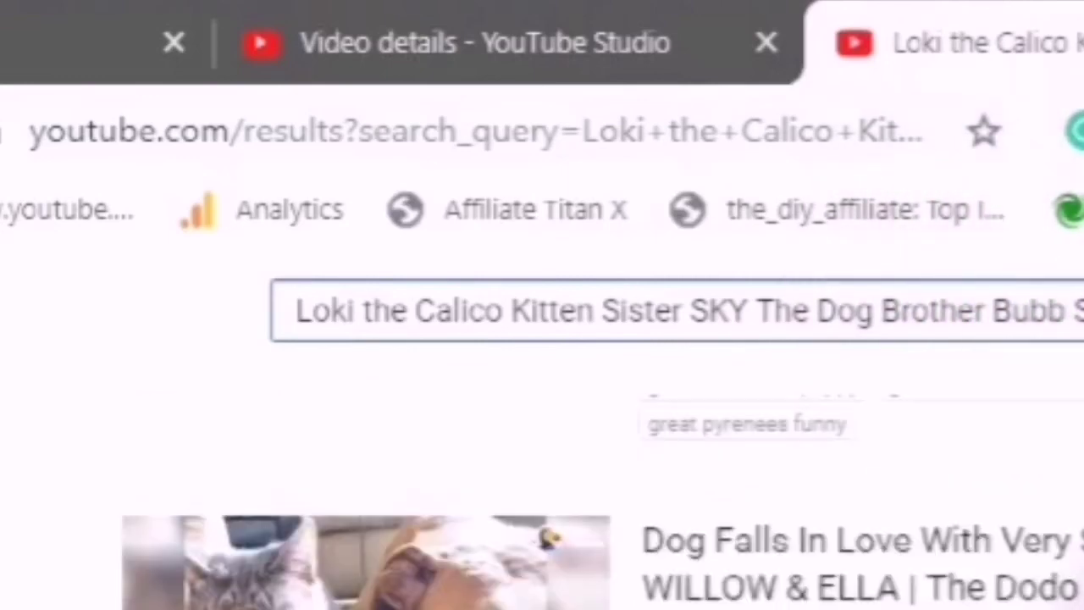
scroll(1059, 559, "down", 3)
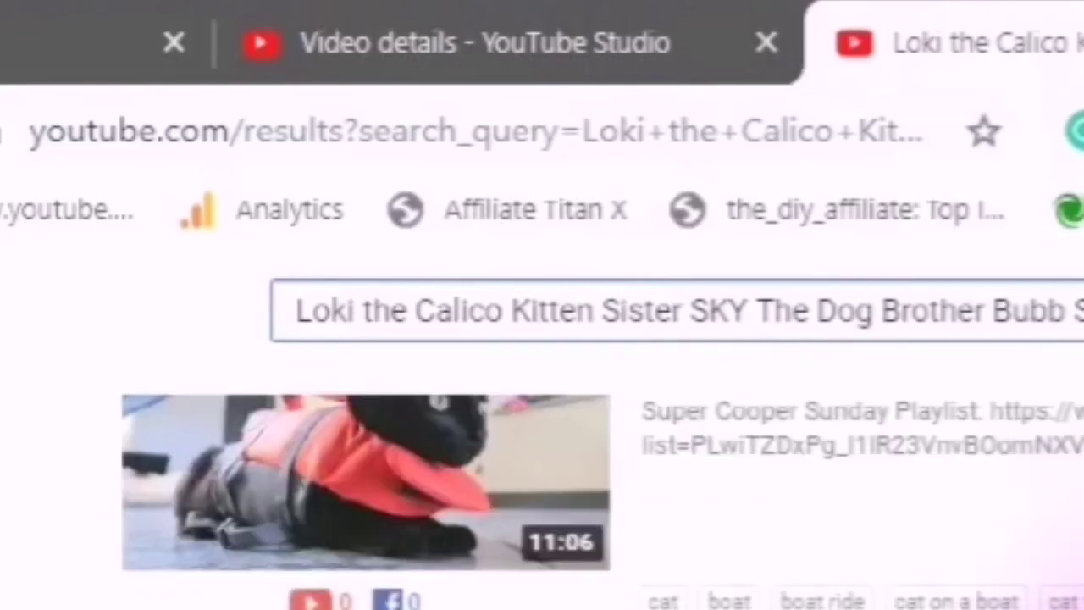
scroll(1059, 567, "down", 8)
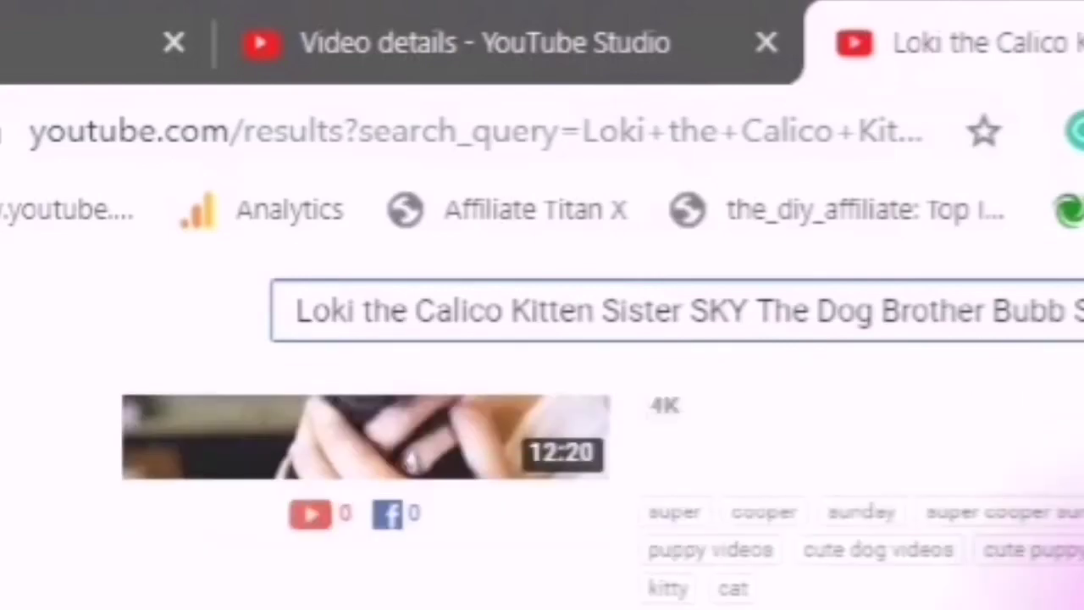
scroll(1063, 585, "up", 2)
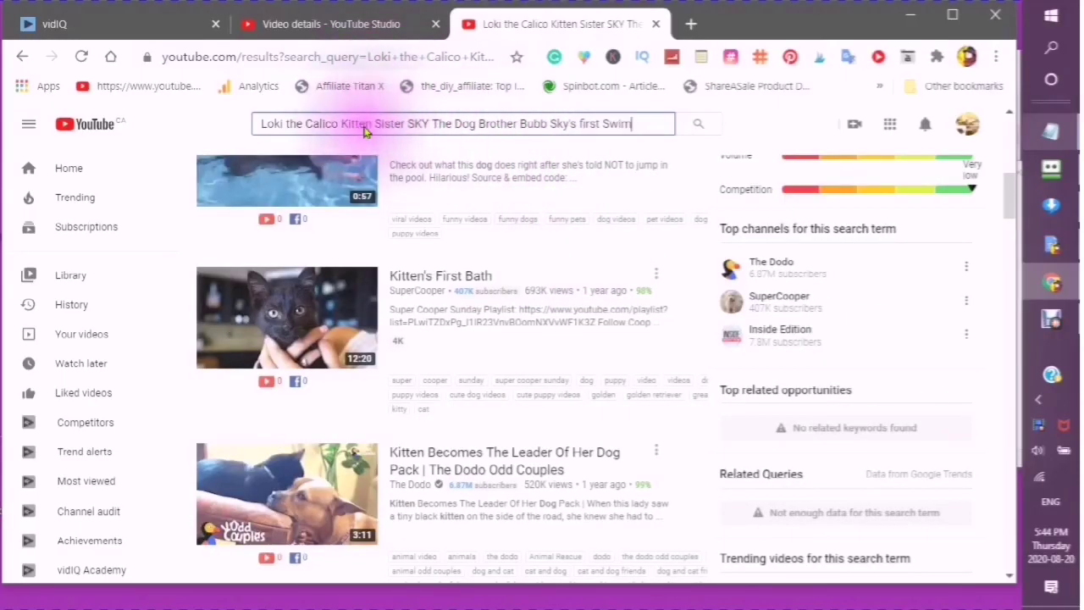
scroll(366, 125, "up", 2)
left_click(366, 123)
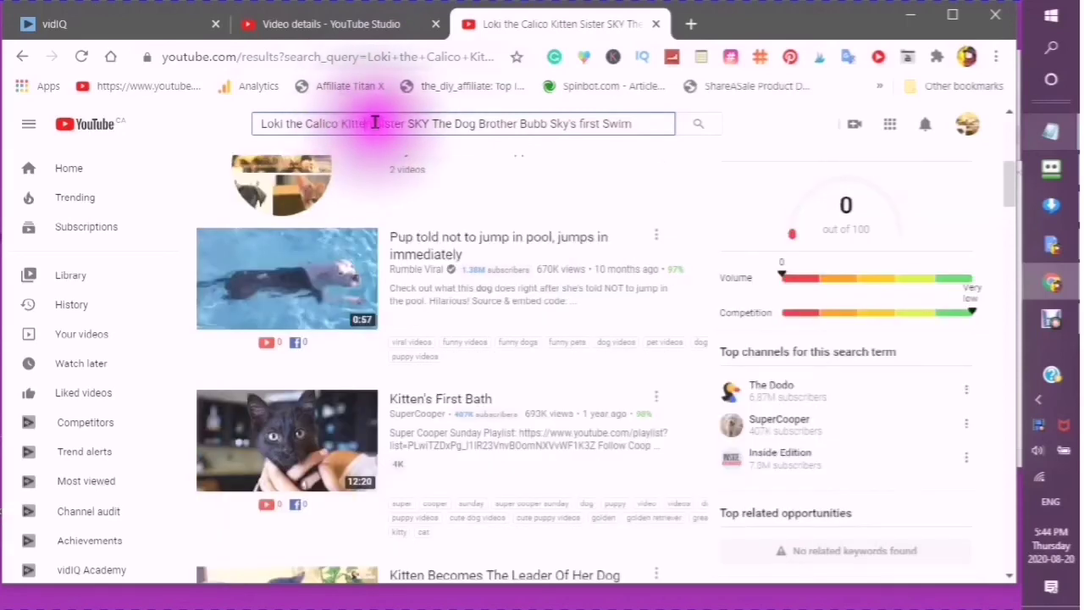
left_click(637, 121, "shift")
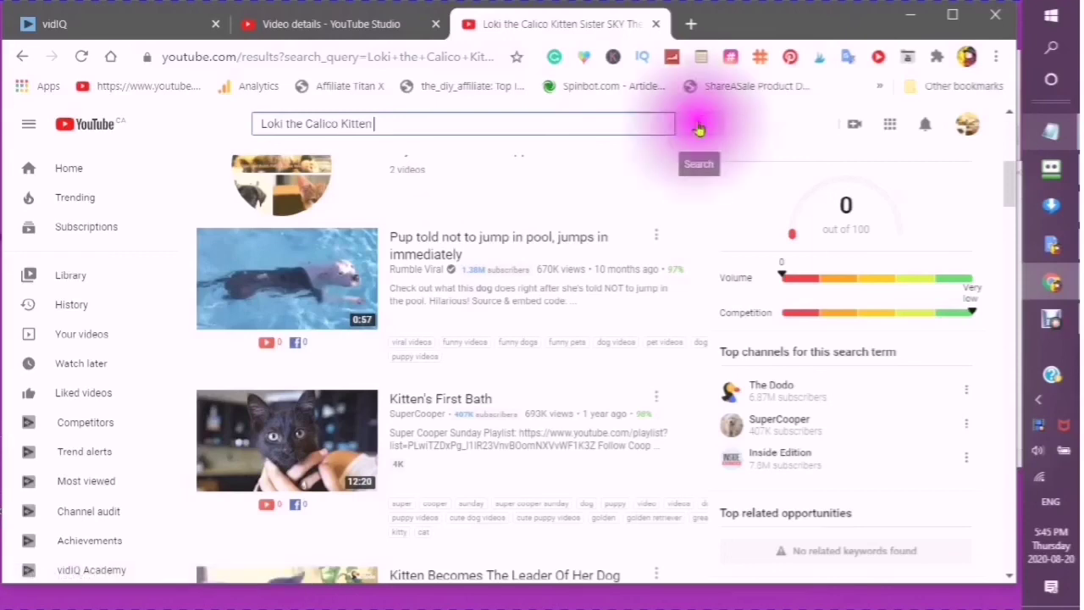
left_click(495, 205)
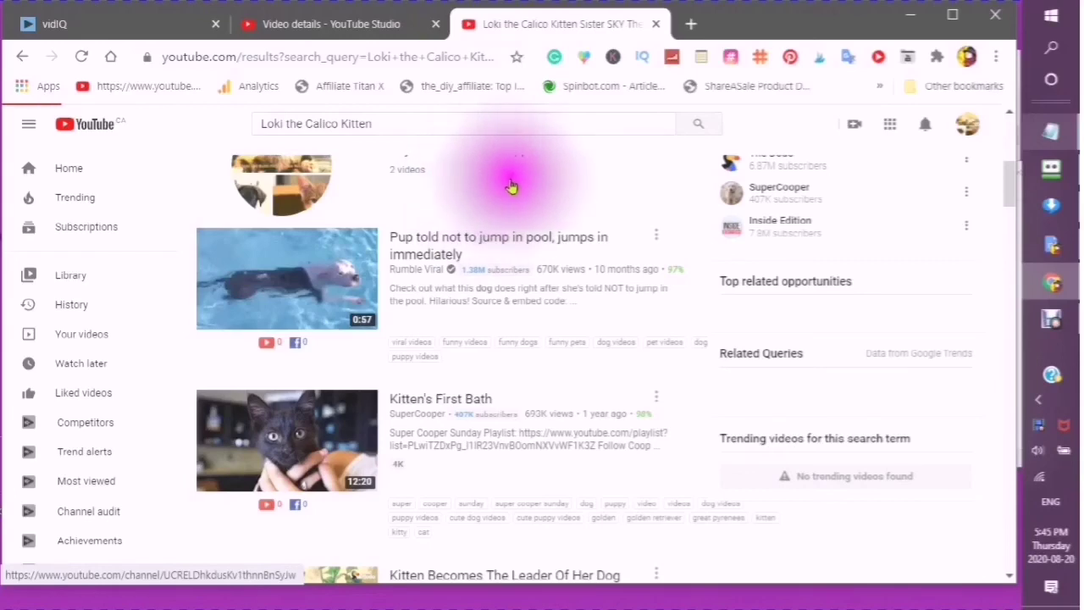
scroll(512, 186, "up", 5)
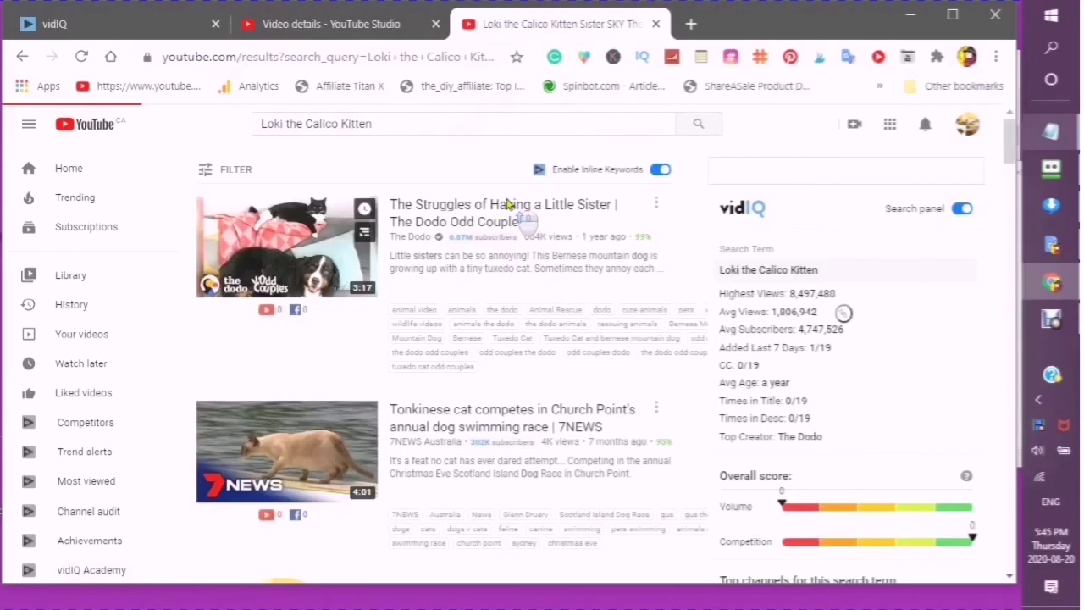
left_click(697, 131)
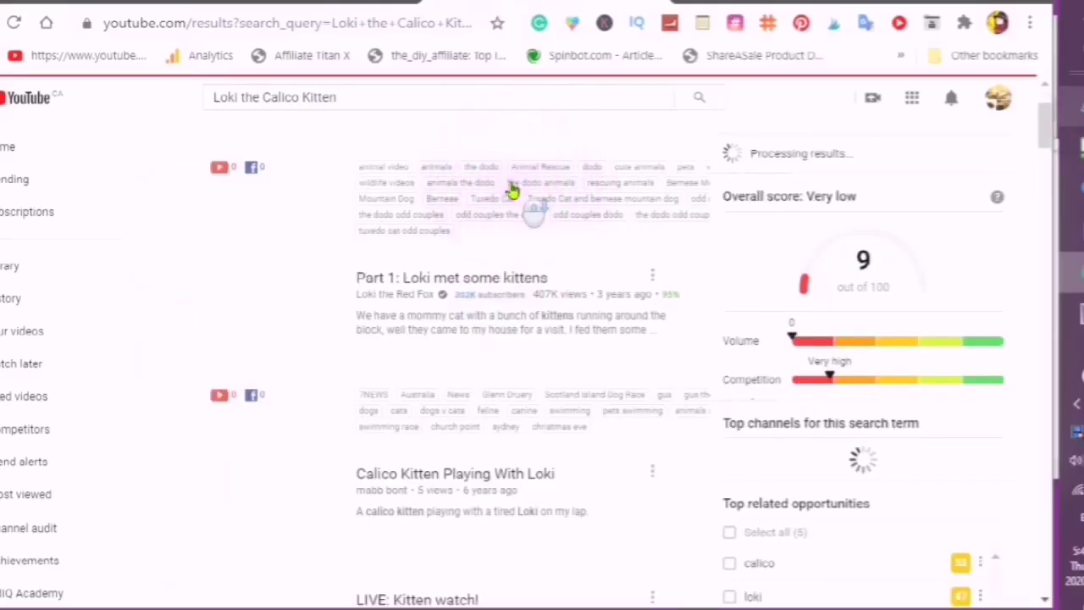
- Review vidIQ's scores for the new search term and open the full keyword list from its top related opportunities
scroll(508, 199, "down", 2)
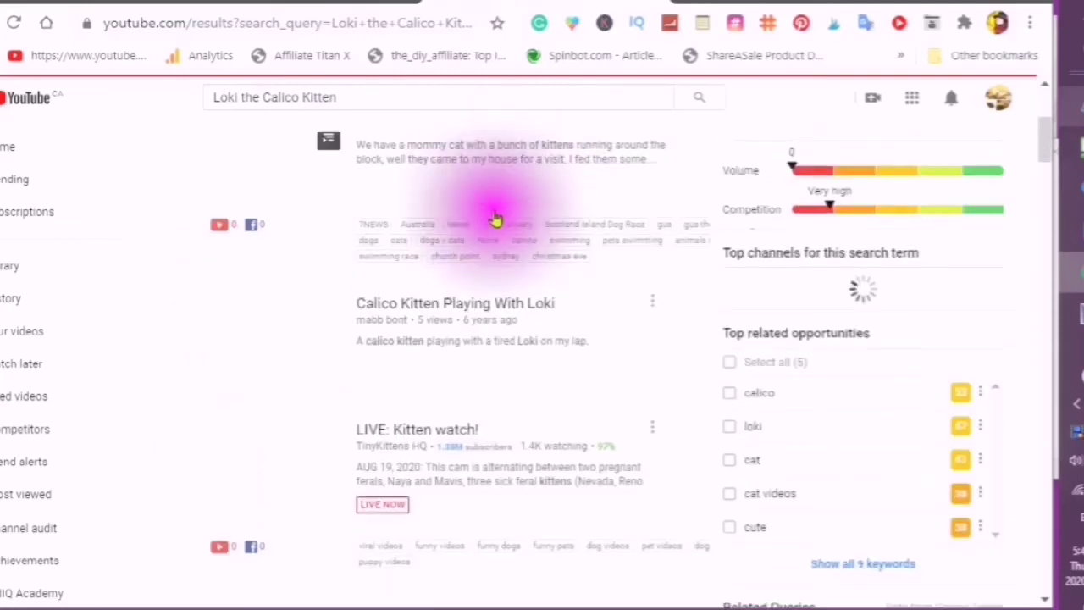
scroll(494, 233, "up", 1)
scroll(466, 267, "up", 3)
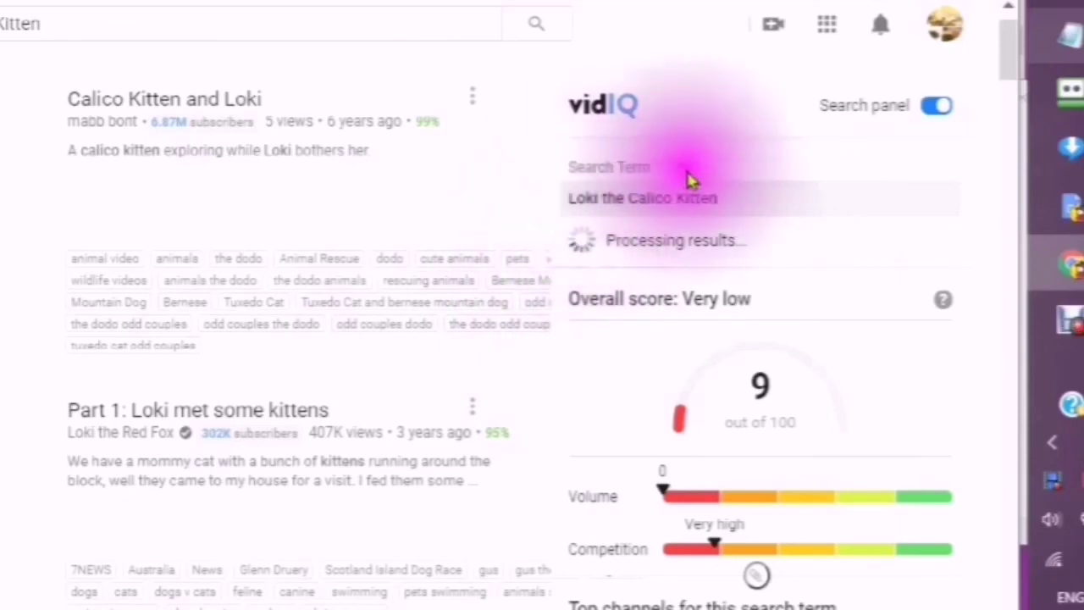
scroll(593, 305, "down", 4)
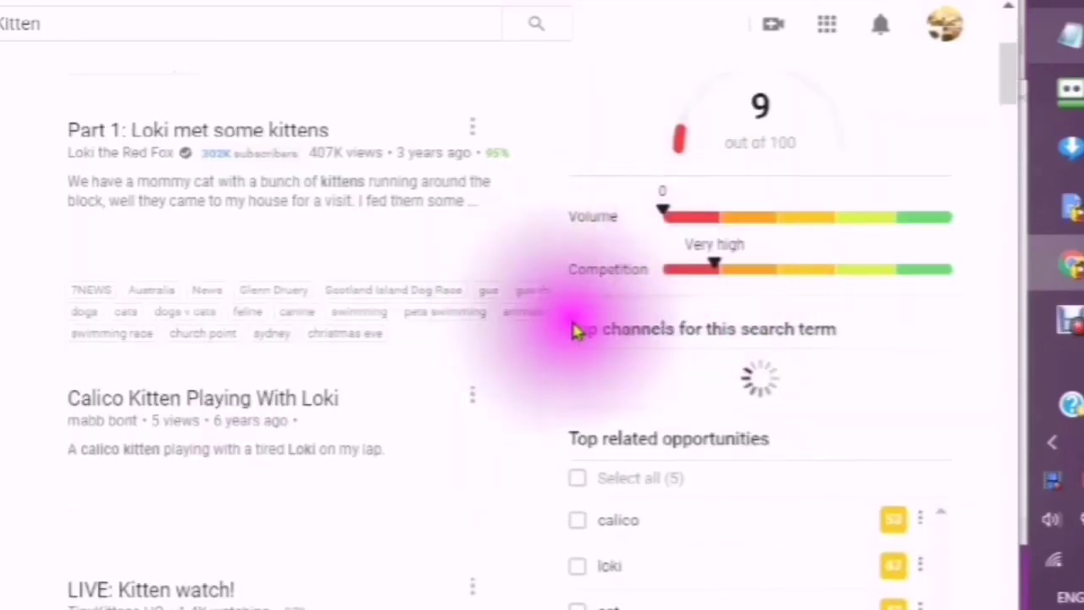
scroll(641, 364, "down", 3)
scroll(620, 381, "down", 2)
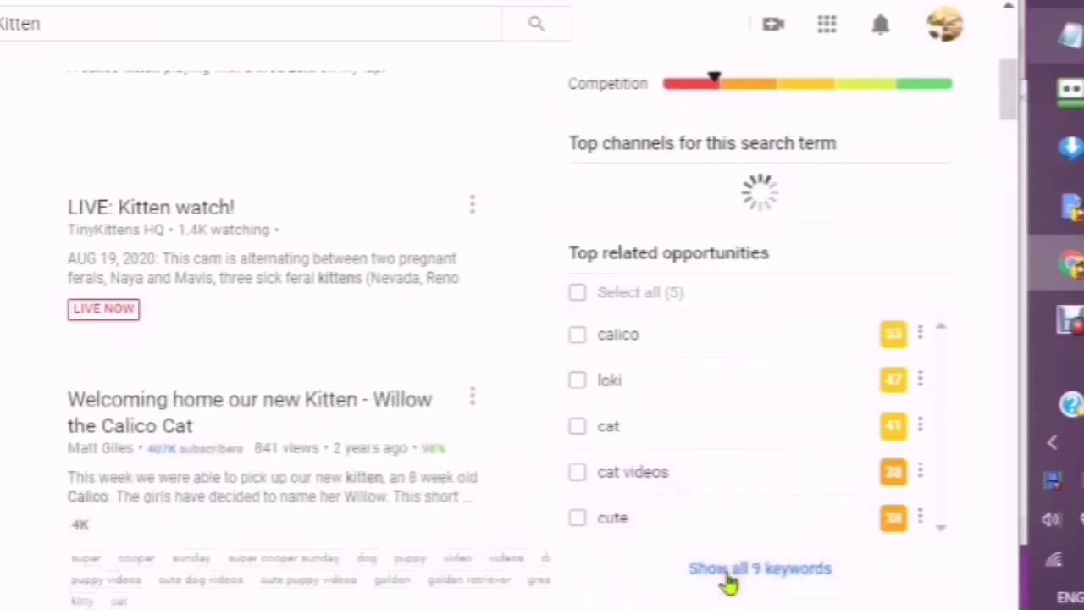
left_click(726, 580)
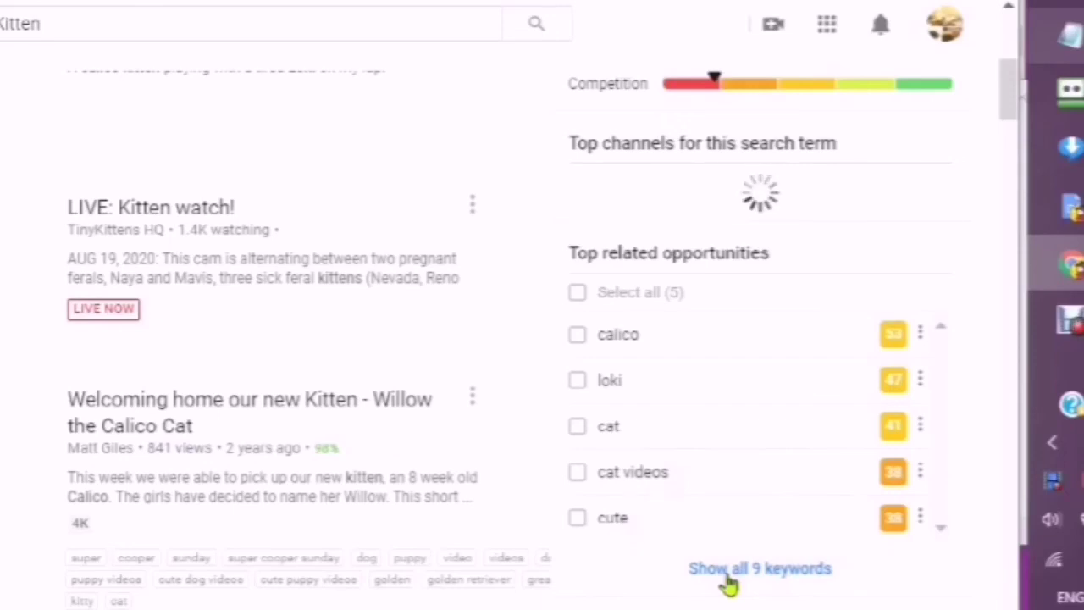
left_click(729, 581)
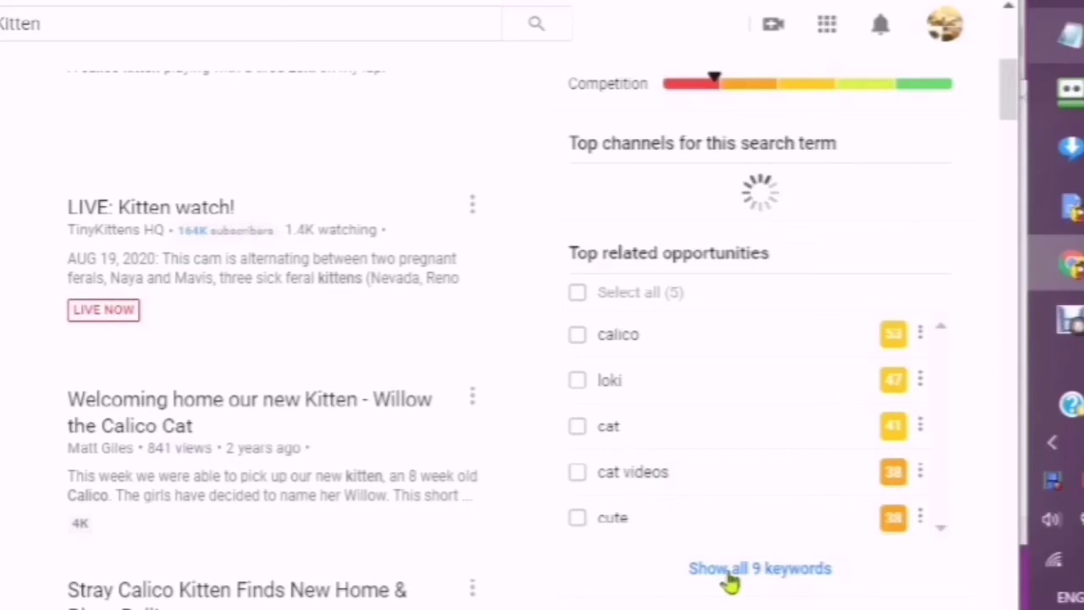
left_click(728, 573)
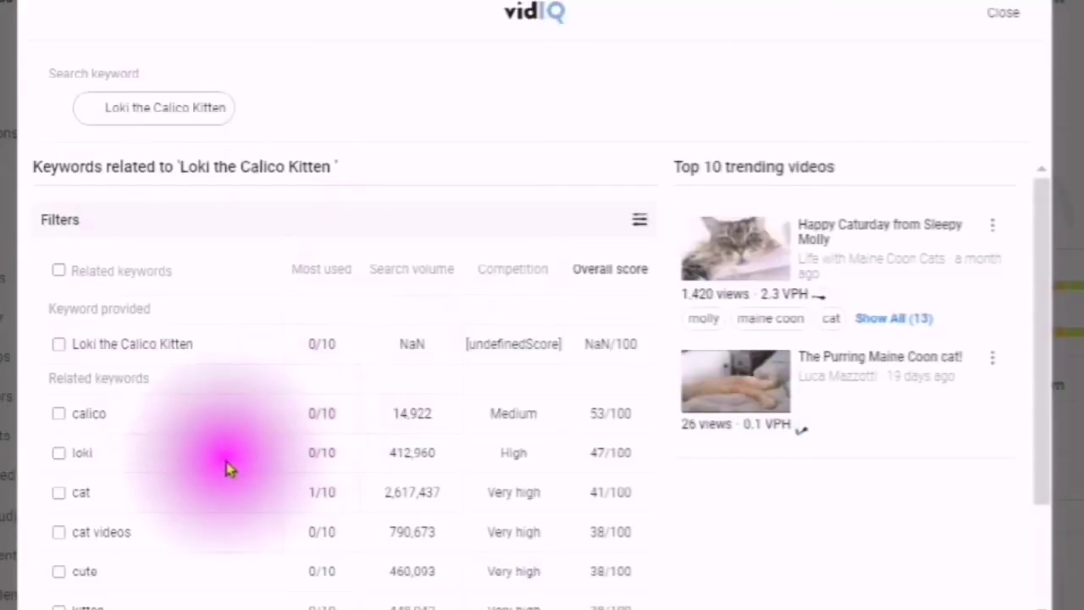
- Select the related keywords calico, loki, cat, cat videos, cute and kitten in vidIQ's keyword list
scroll(187, 445, "down", 1)
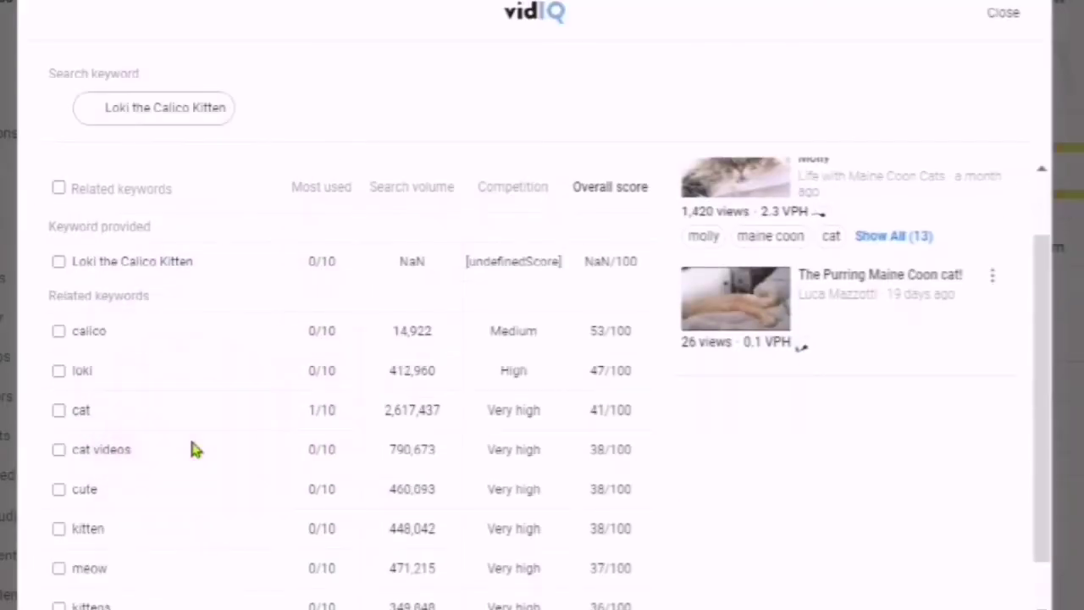
left_click(58, 332)
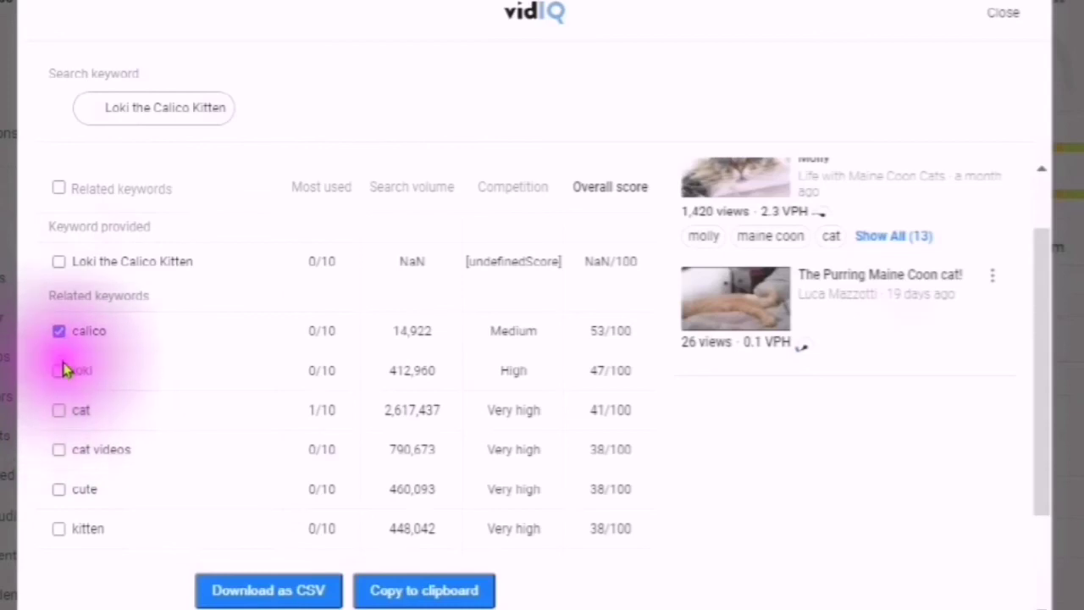
left_click(58, 410)
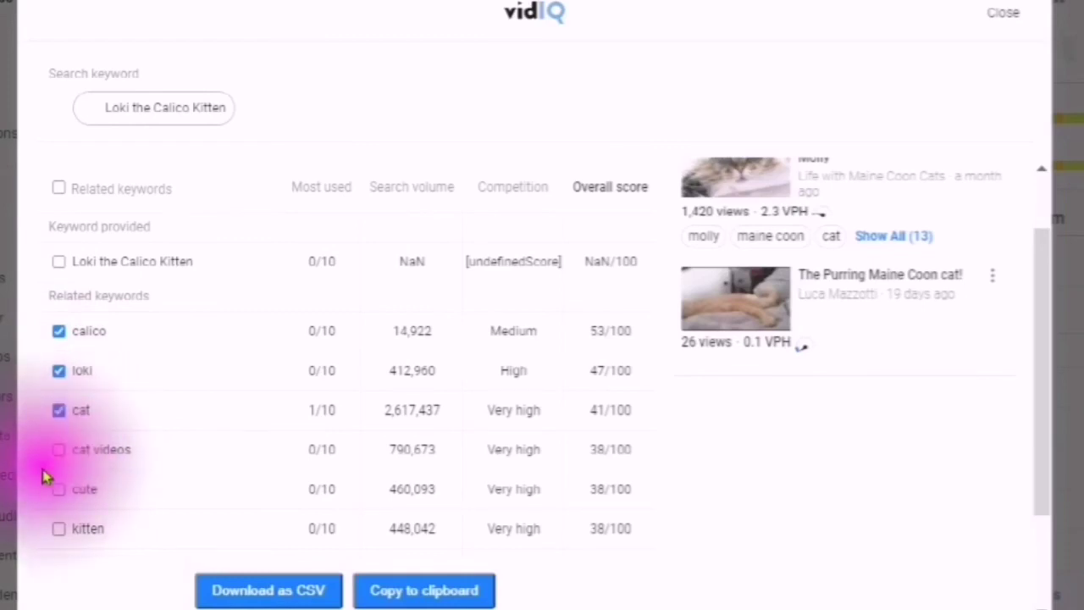
left_click(59, 450)
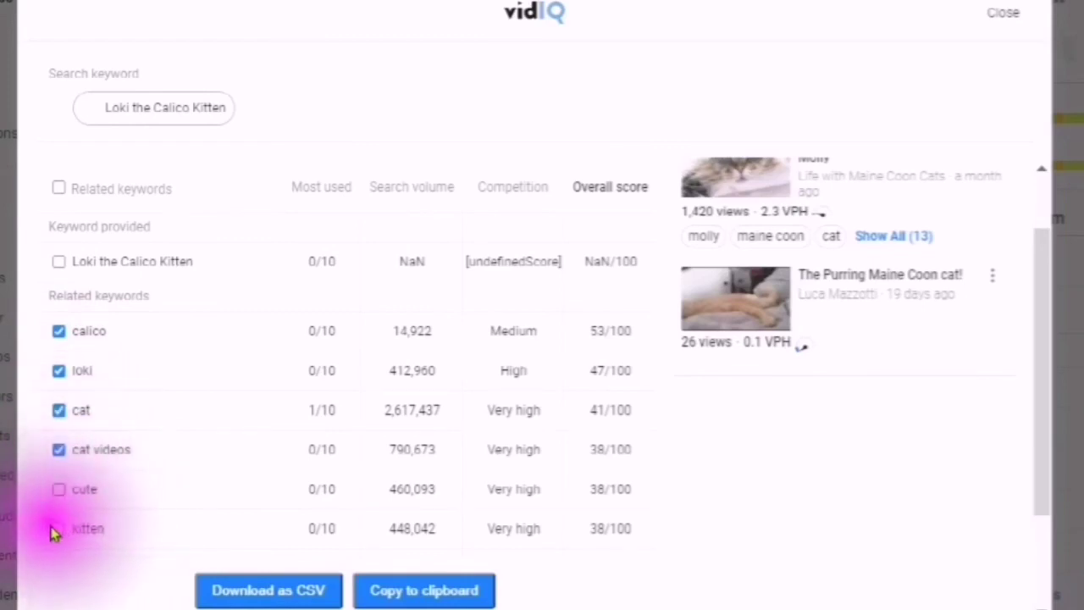
left_click(59, 491)
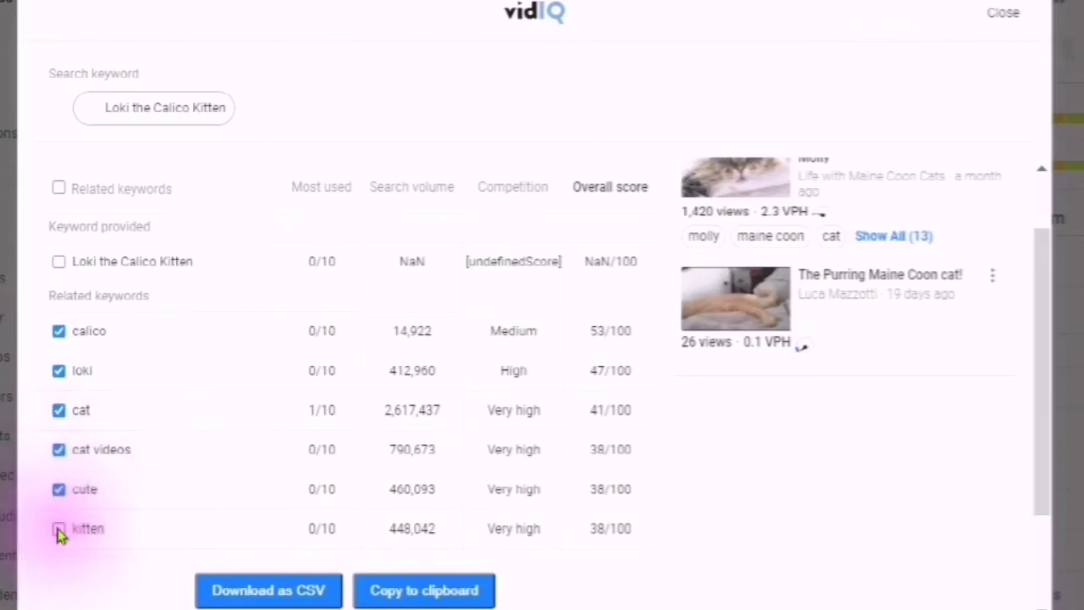
- Add meow, kittens and adorable to the selected related keywords, copy the whole selection to the clipboard and close the keyword list
scroll(208, 337, "down", 1)
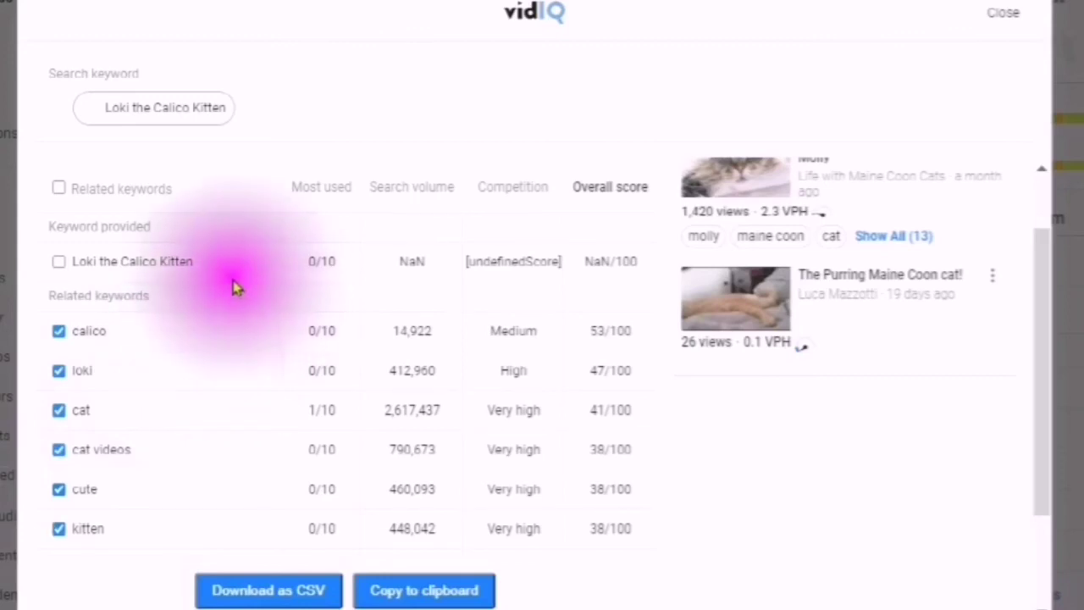
scroll(234, 280, "down", 2)
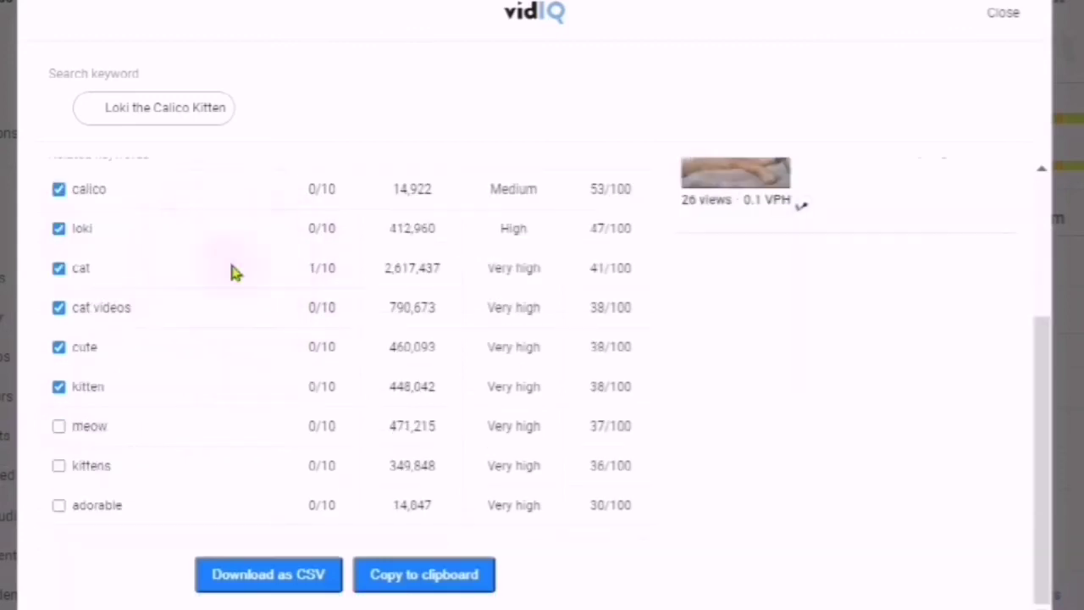
left_click(59, 426)
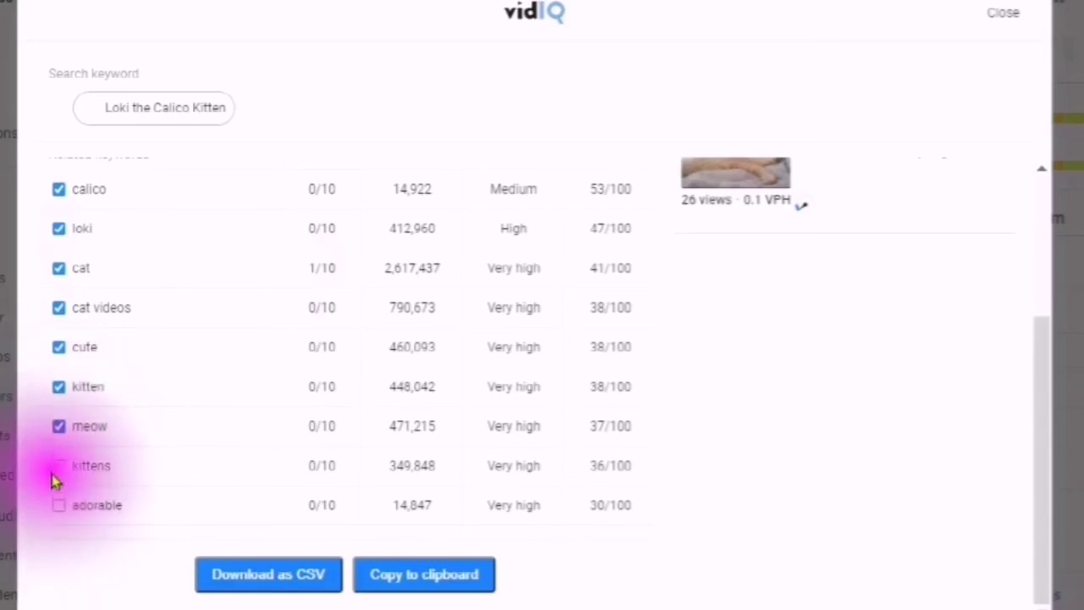
left_click(59, 466)
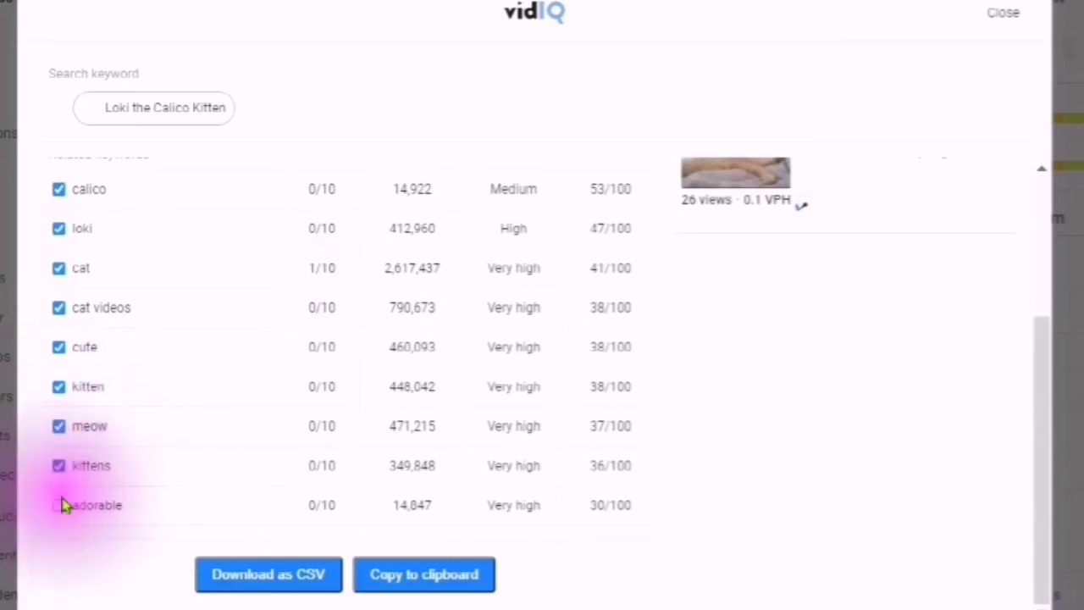
left_click(58, 505)
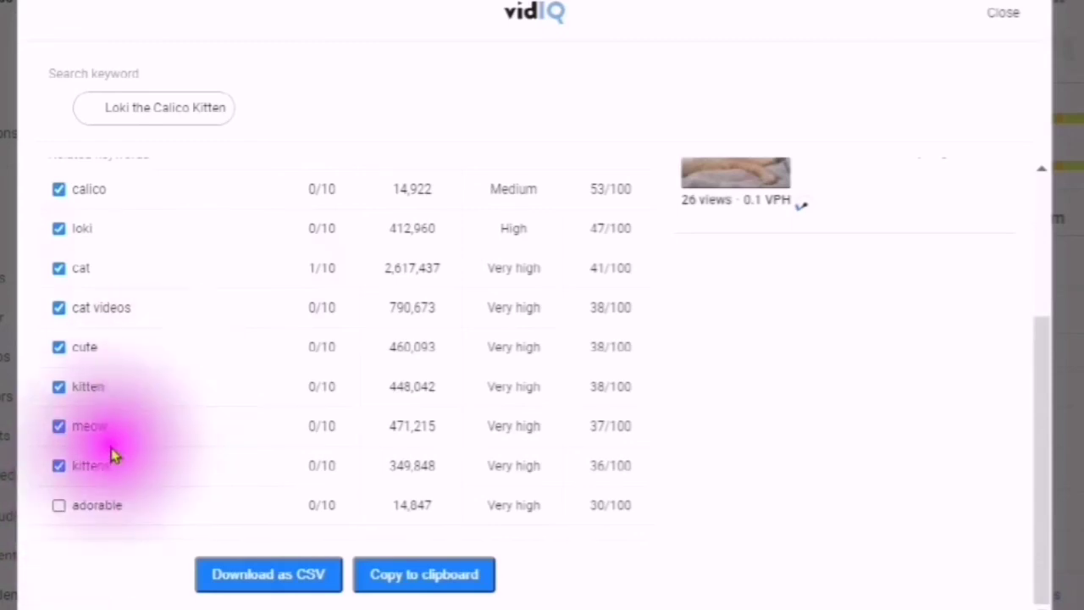
left_click(58, 506)
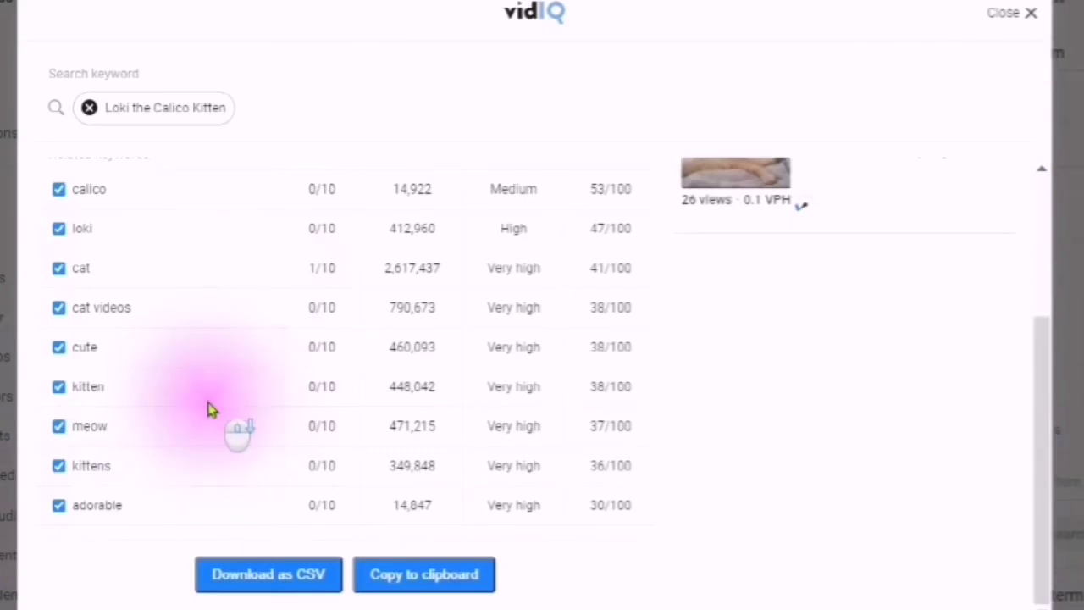
scroll(212, 402, "up", 3)
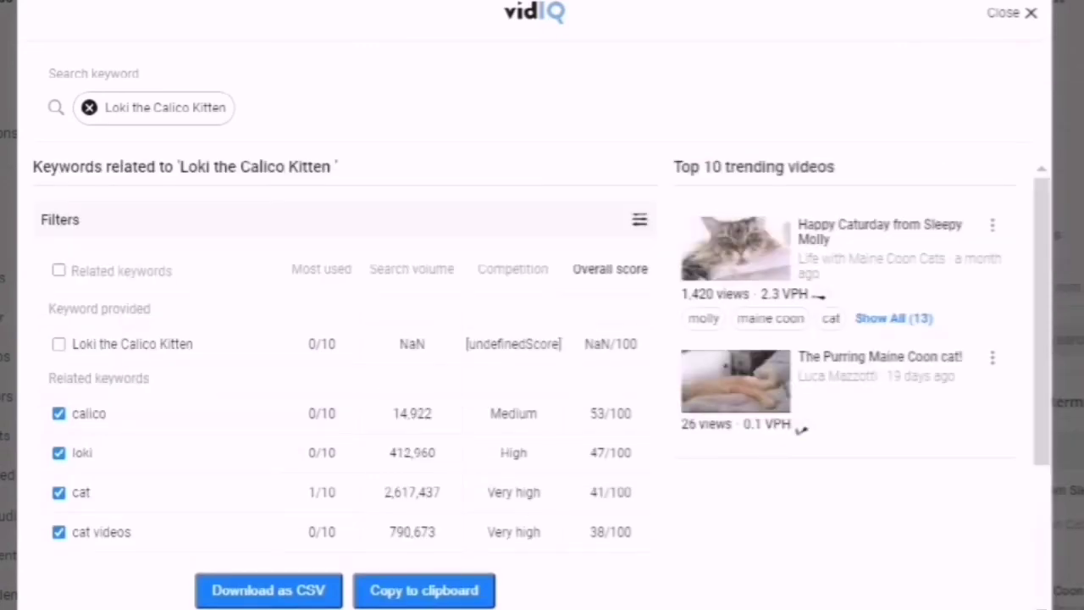
left_click(1028, 15)
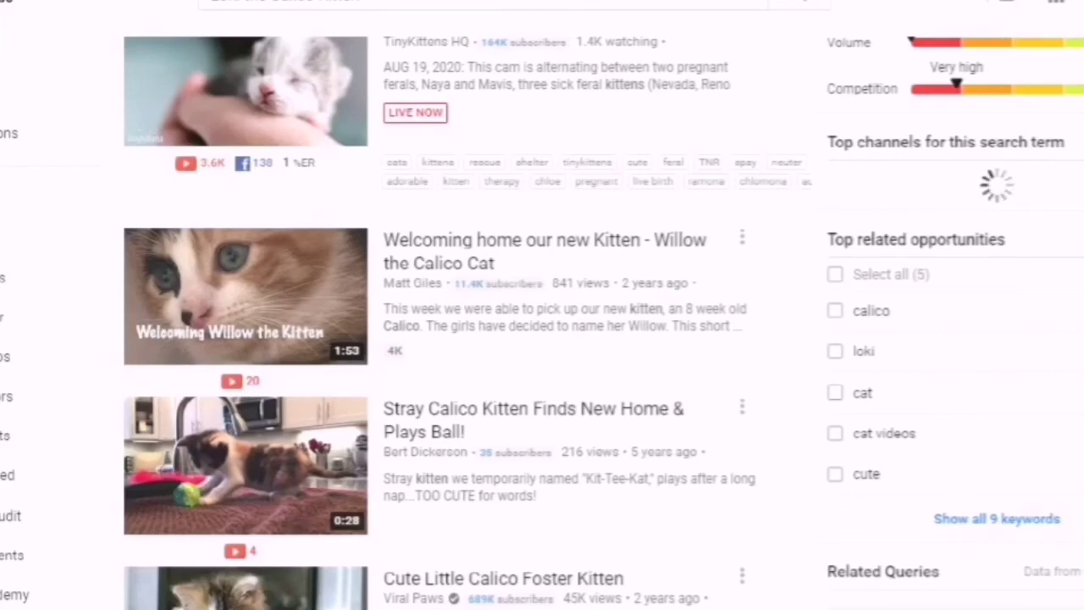
- Paste the copied related keywords on a new line below the existing keywords in the untitled Notepad note
left_click(1041, 369)
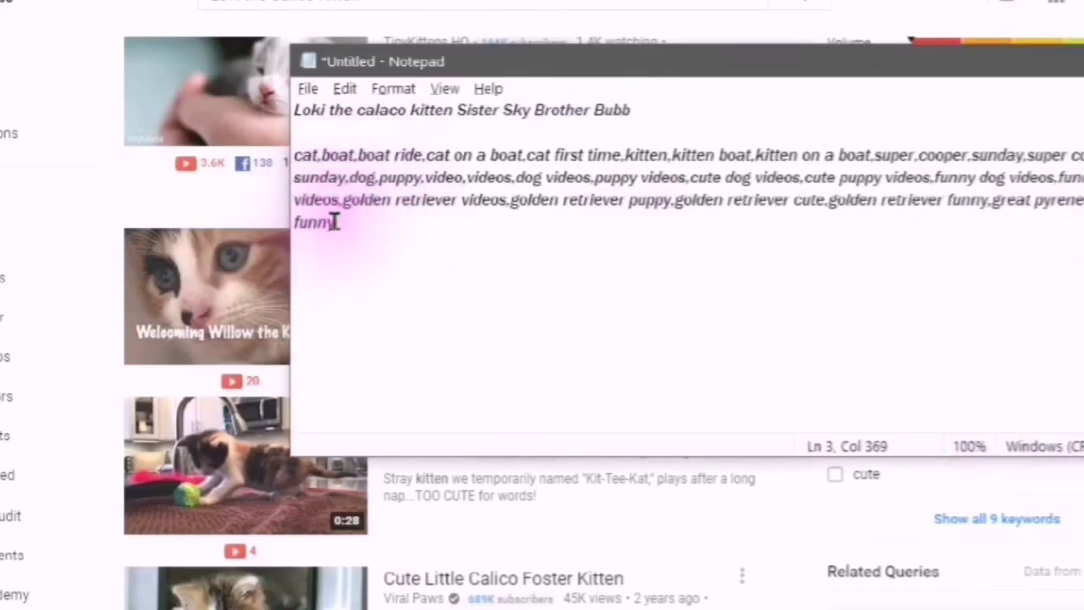
key("Return")
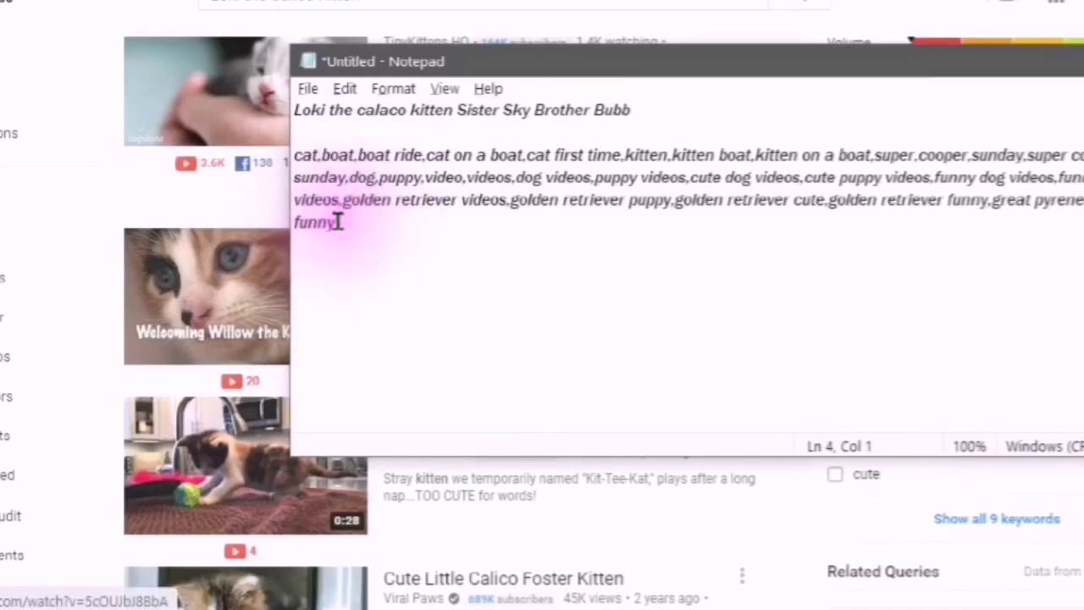
right_click(337, 222)
left_click(134, 326)
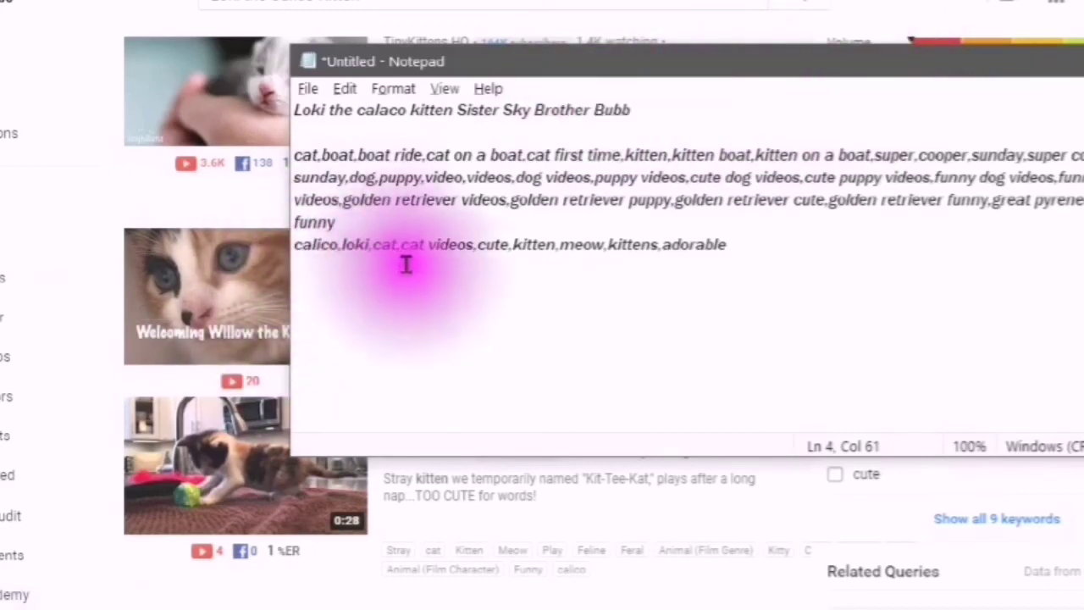
- Return to the YouTube results in the browser and look through the tags shown under the kitten videos
key("alt+Tab")
scroll(739, 428, "down", 1)
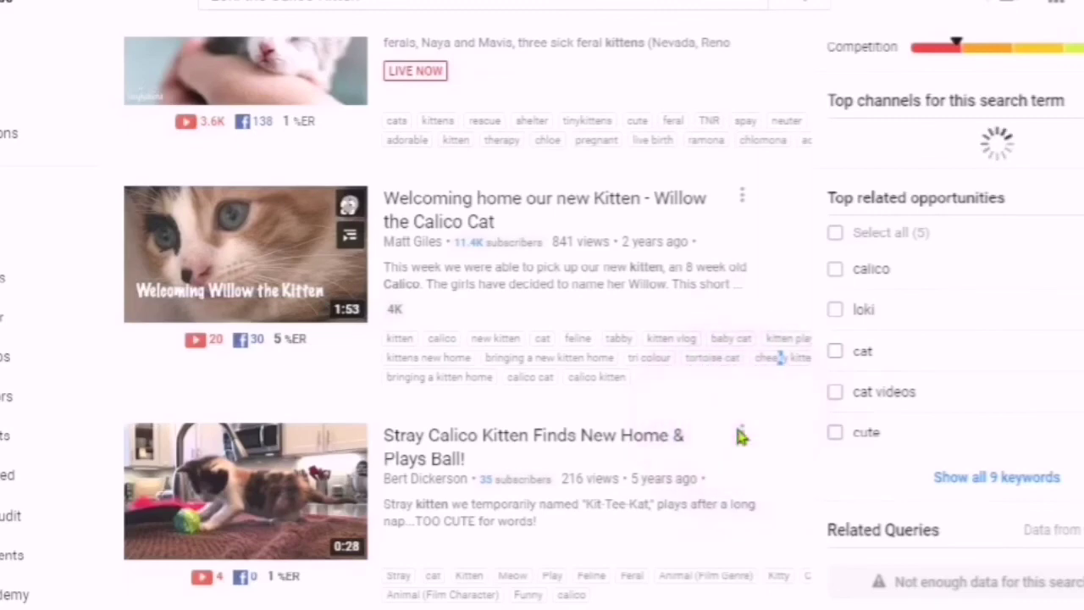
scroll(737, 435, "down", 3)
scroll(737, 436, "down", 5)
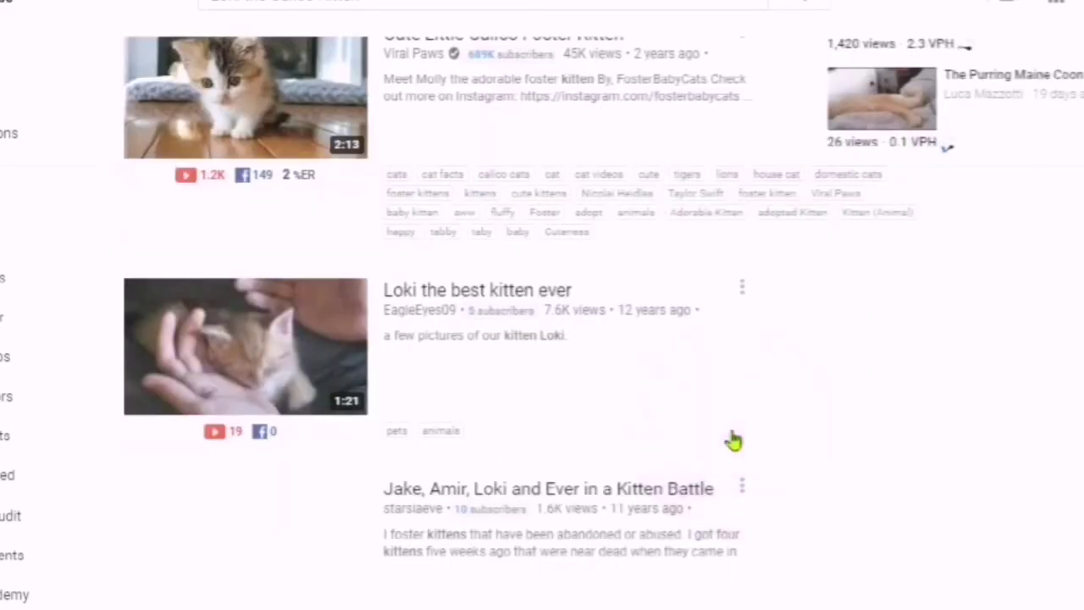
left_click(727, 442)
left_click(727, 437)
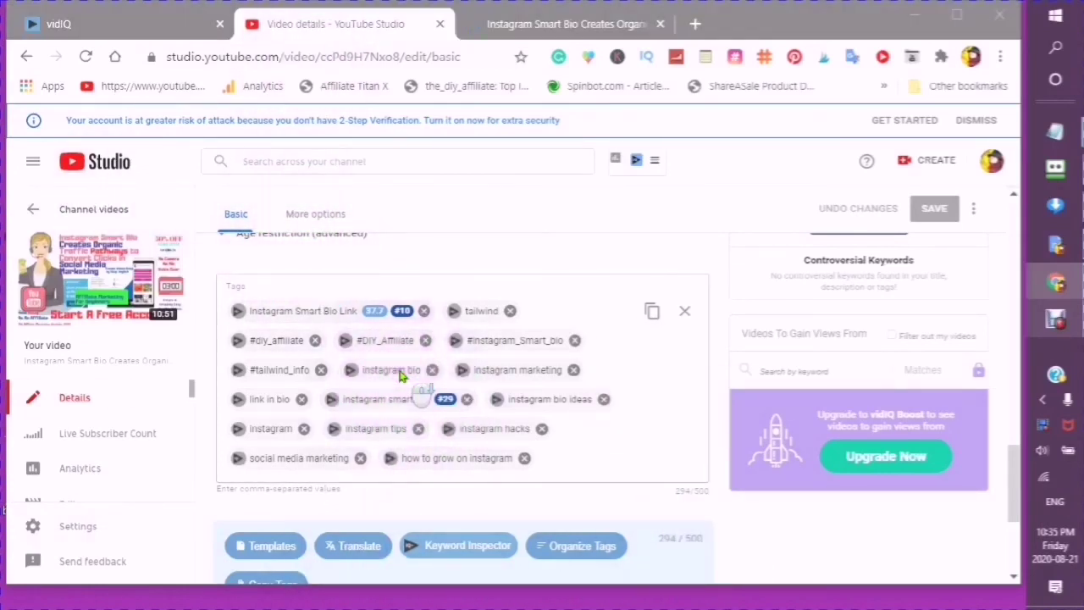
- Examine the Instagram Smart Bio video's tags in YouTube Studio, along with the recommended tags and the template, translate, inspect, organize and copy tools
scroll(411, 373, "down", 3)
scroll(403, 341, "down", 3)
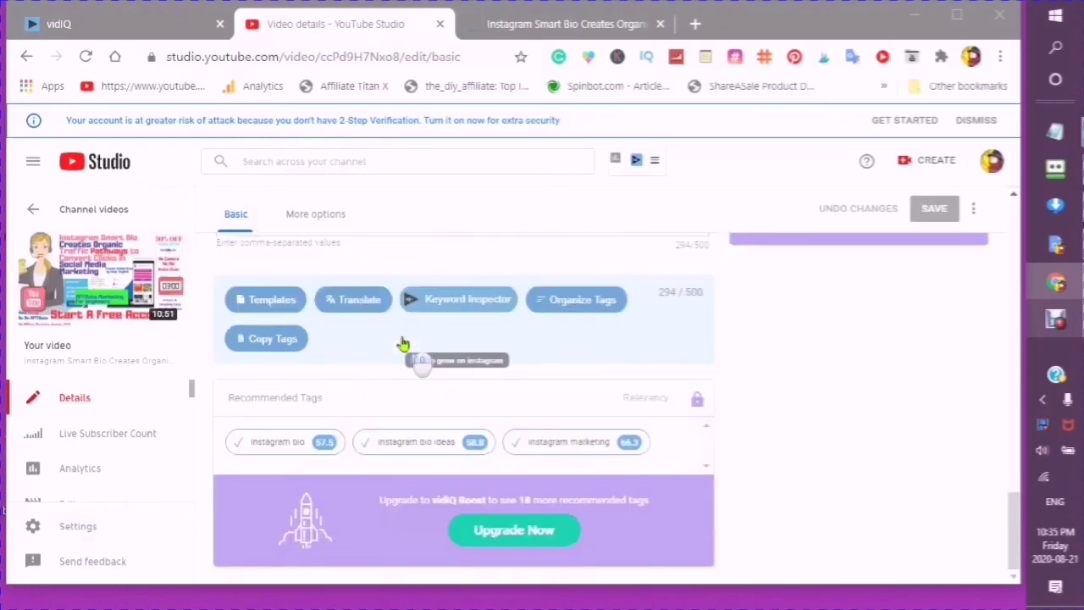
scroll(274, 245, "up", 2)
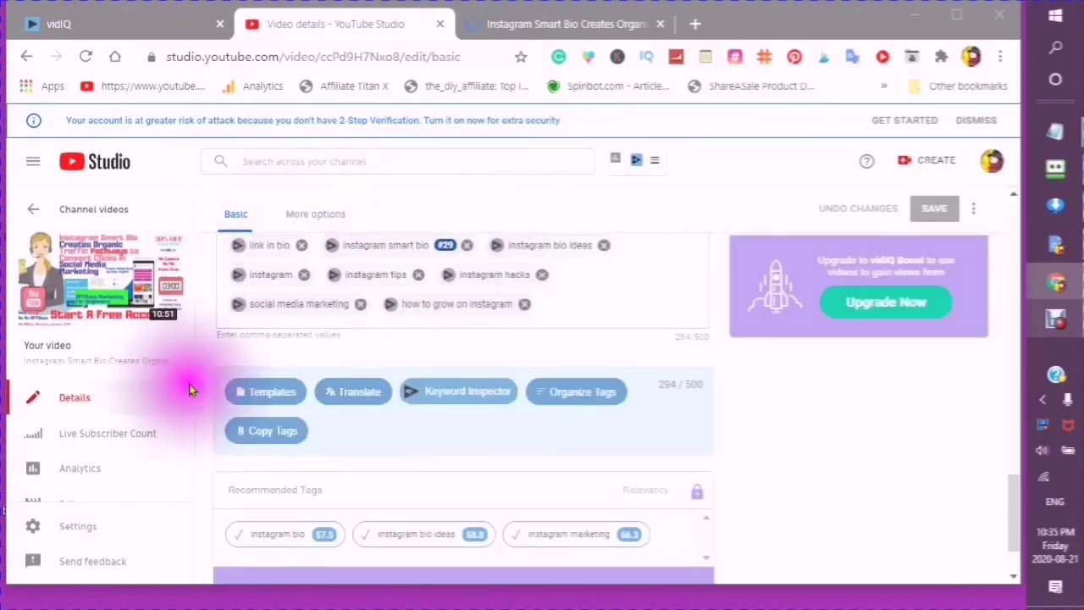
left_click(264, 397)
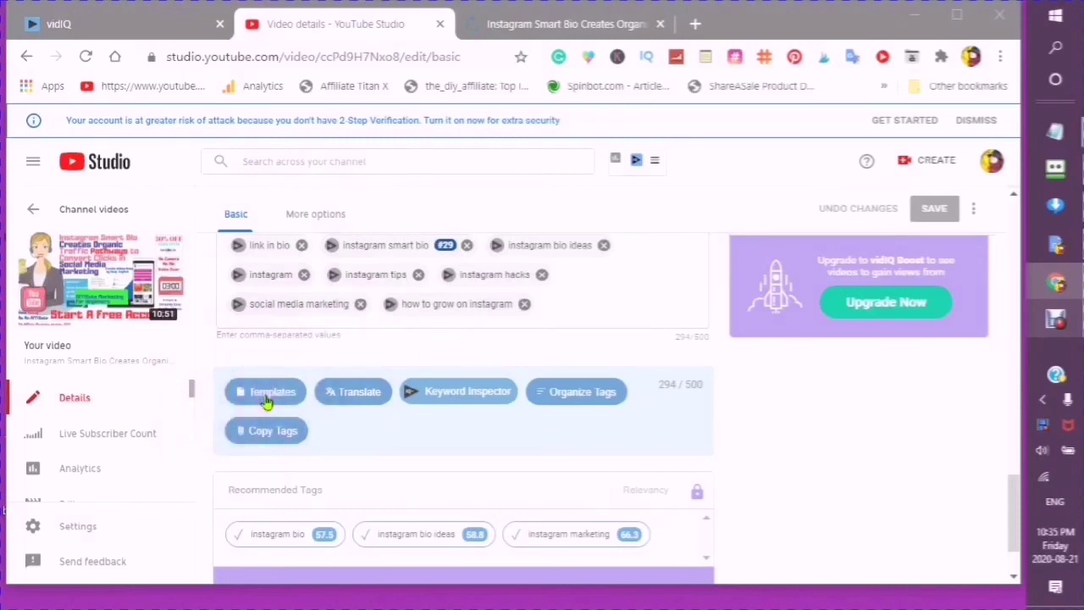
left_click(351, 407)
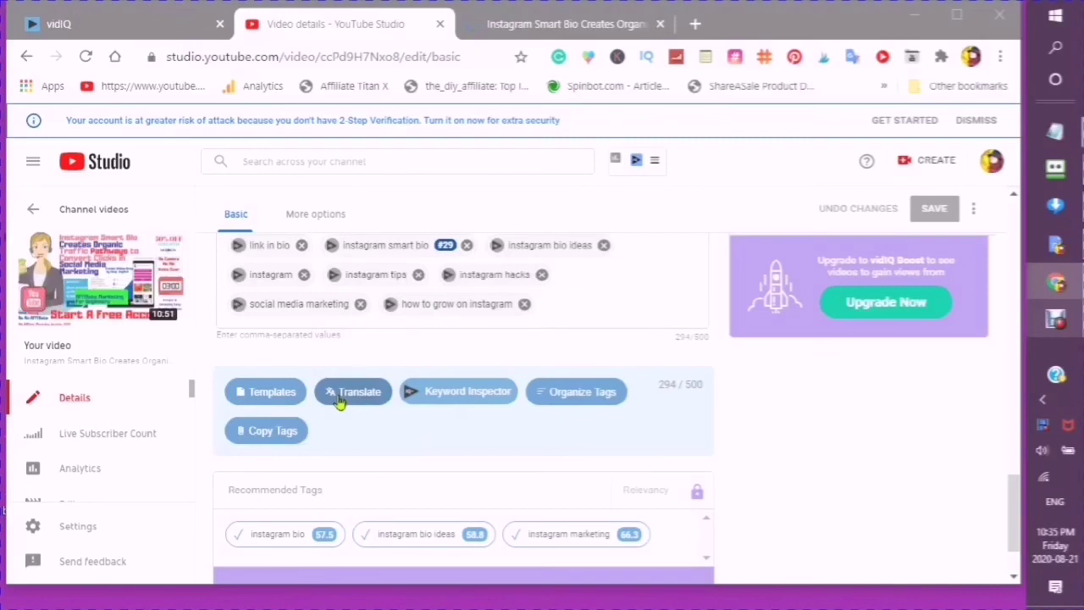
left_click(338, 402)
left_click(449, 396)
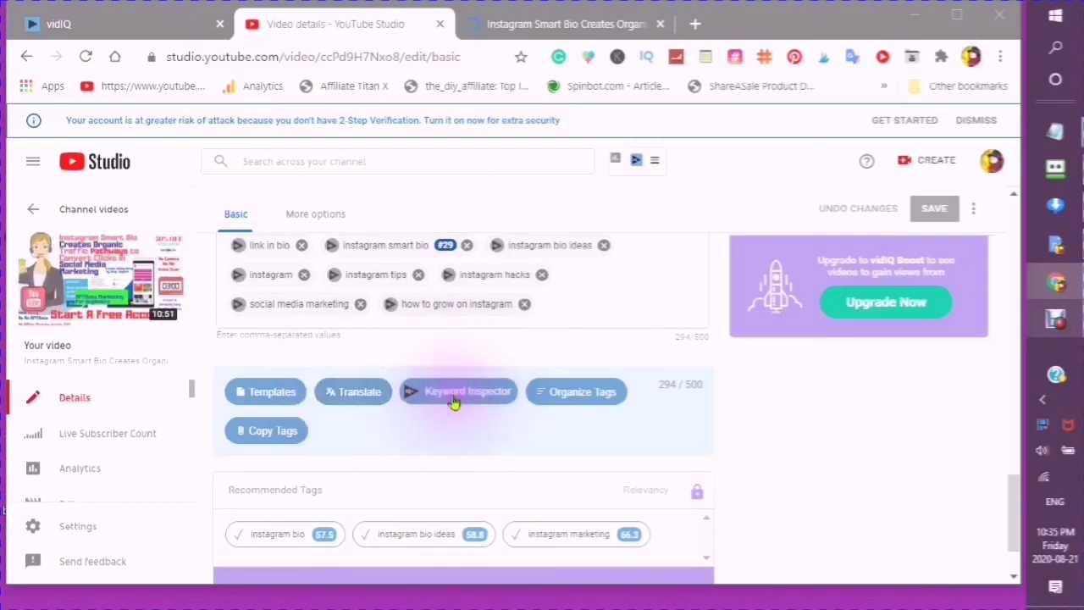
left_click(559, 399)
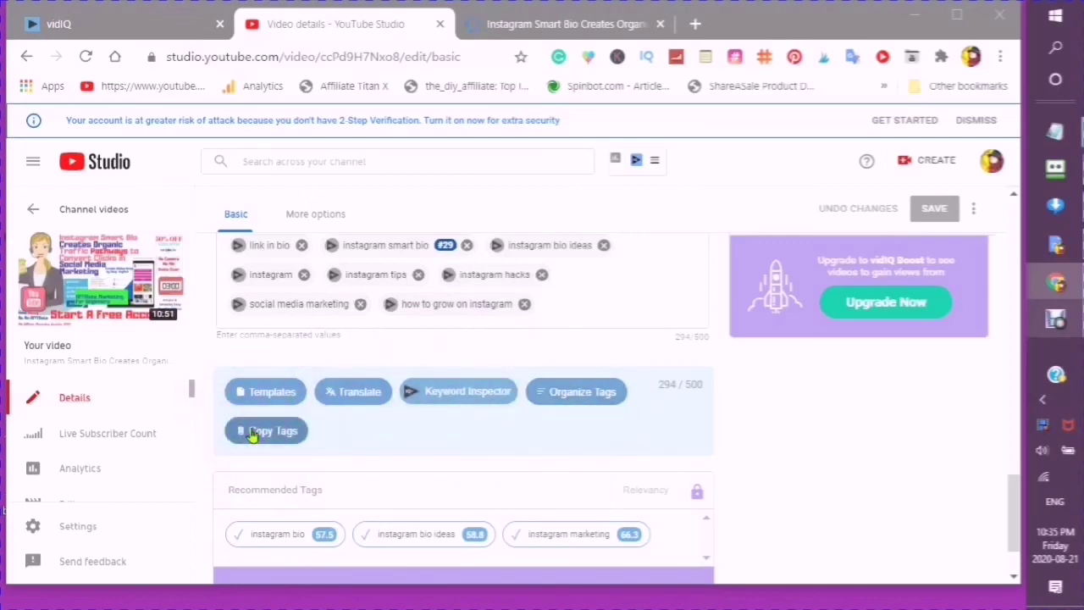
scroll(278, 378, "up", 1)
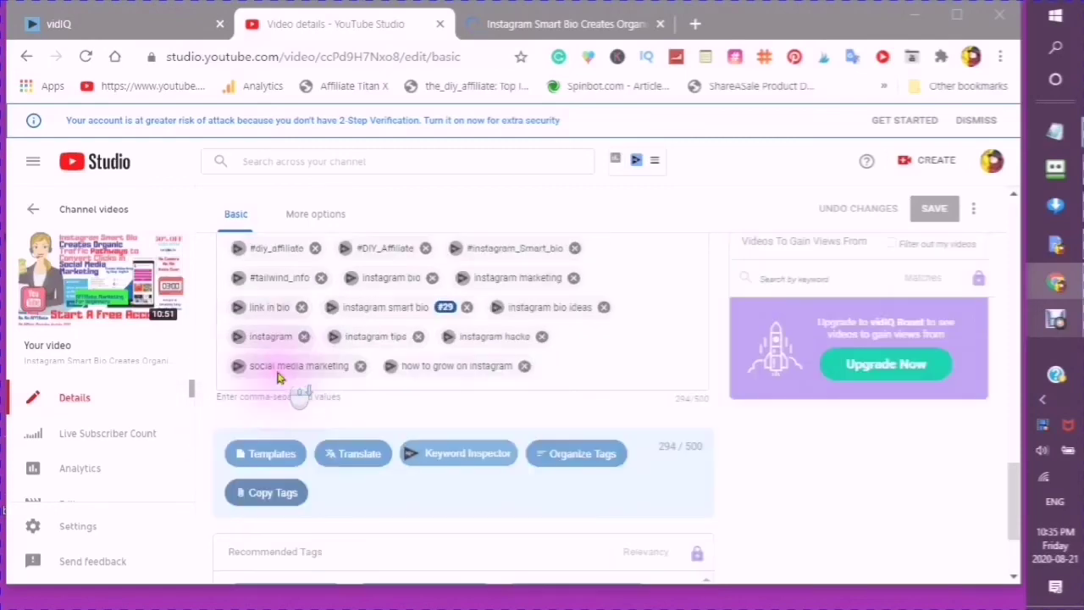
scroll(277, 379, "down", 2)
scroll(276, 383, "up", 1)
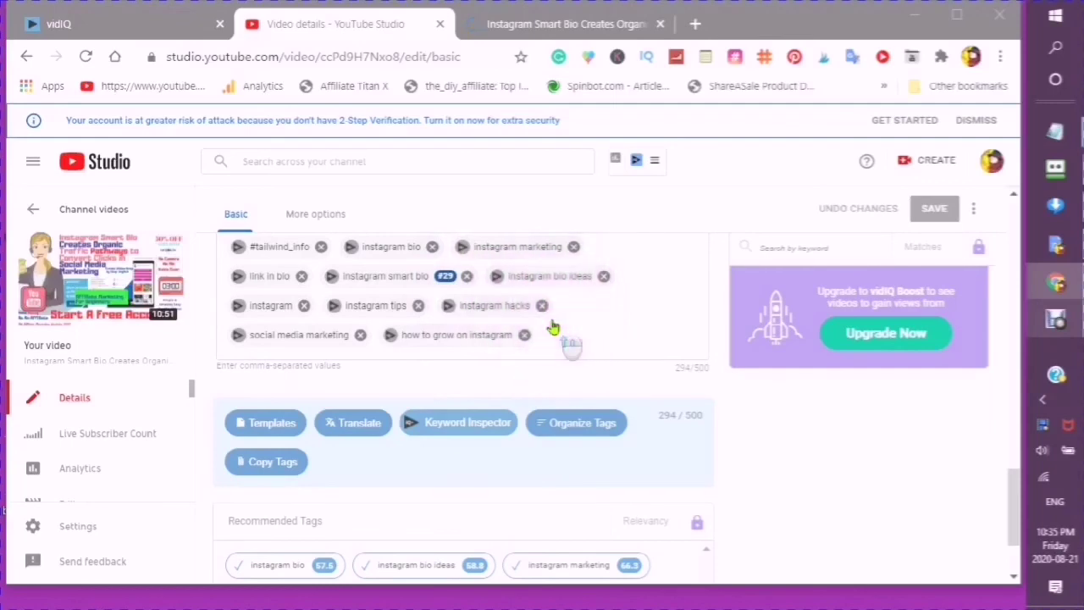
scroll(553, 313, "down", 1)
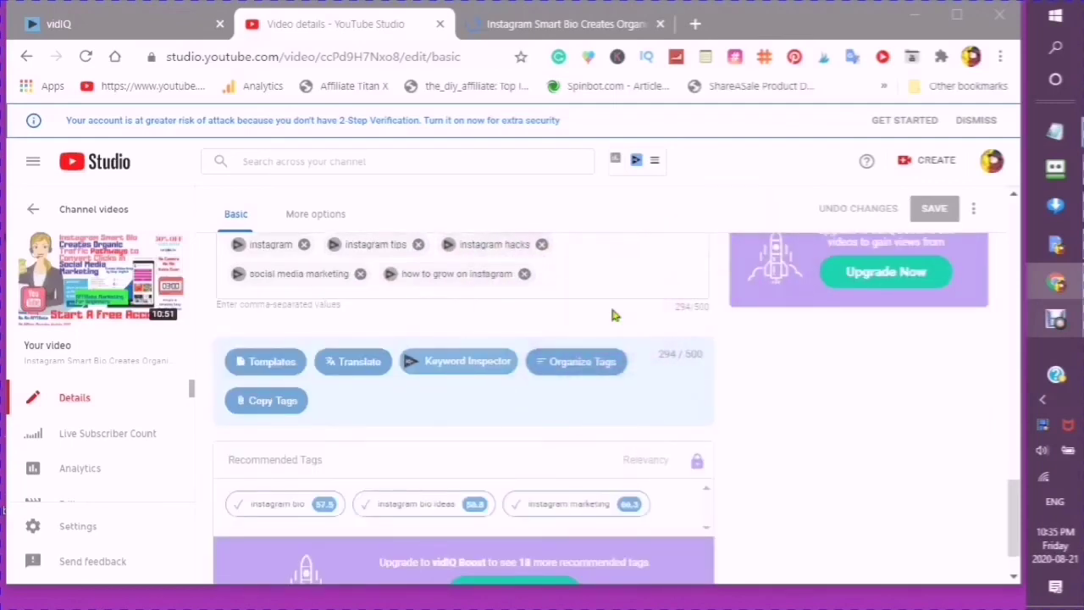
scroll(614, 315, "up", 2)
scroll(613, 315, "up", 2)
scroll(615, 315, "down", 2)
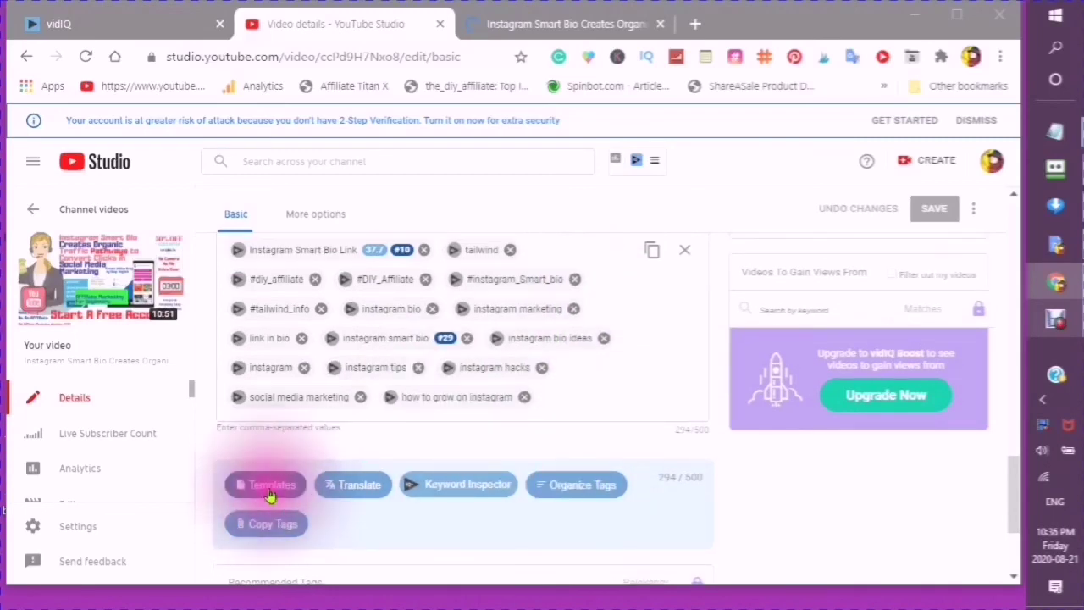
- Open vidIQ's tag templates for the video and add a new, unnamed template
left_click(269, 495)
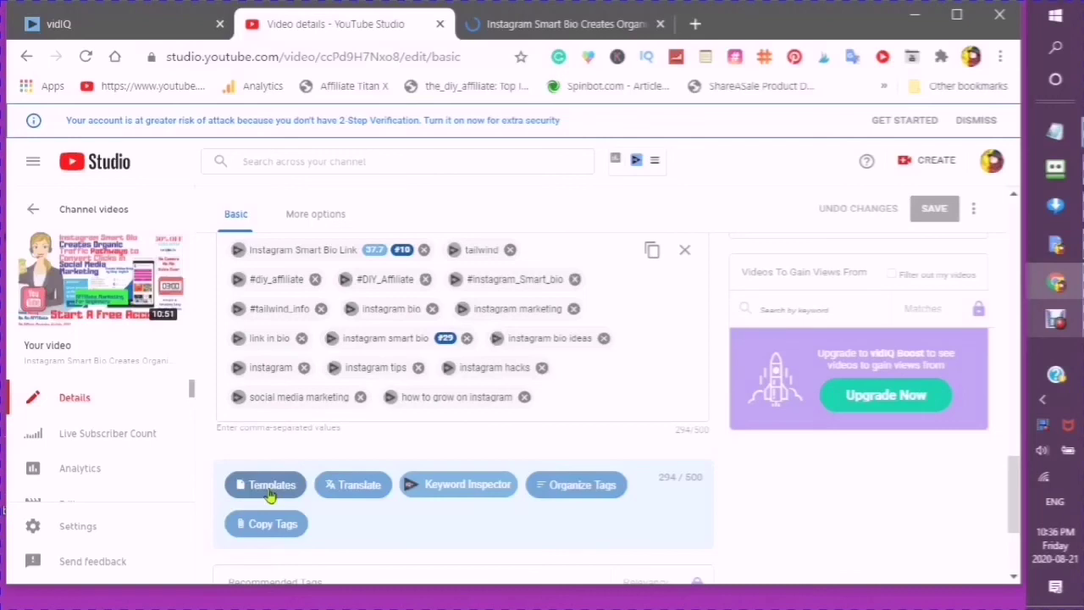
left_click(269, 491)
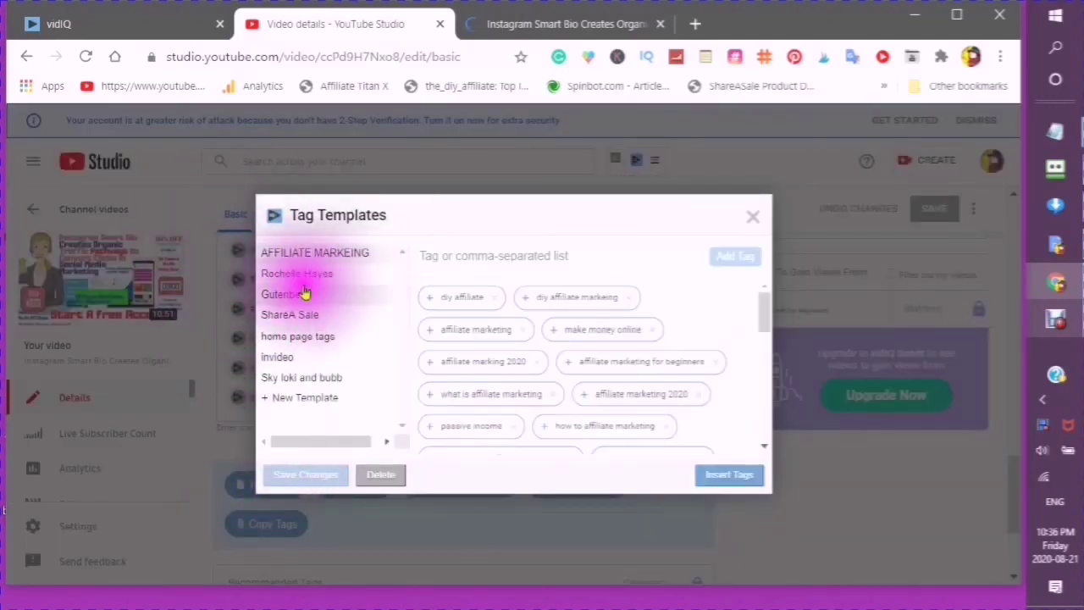
left_click(278, 409)
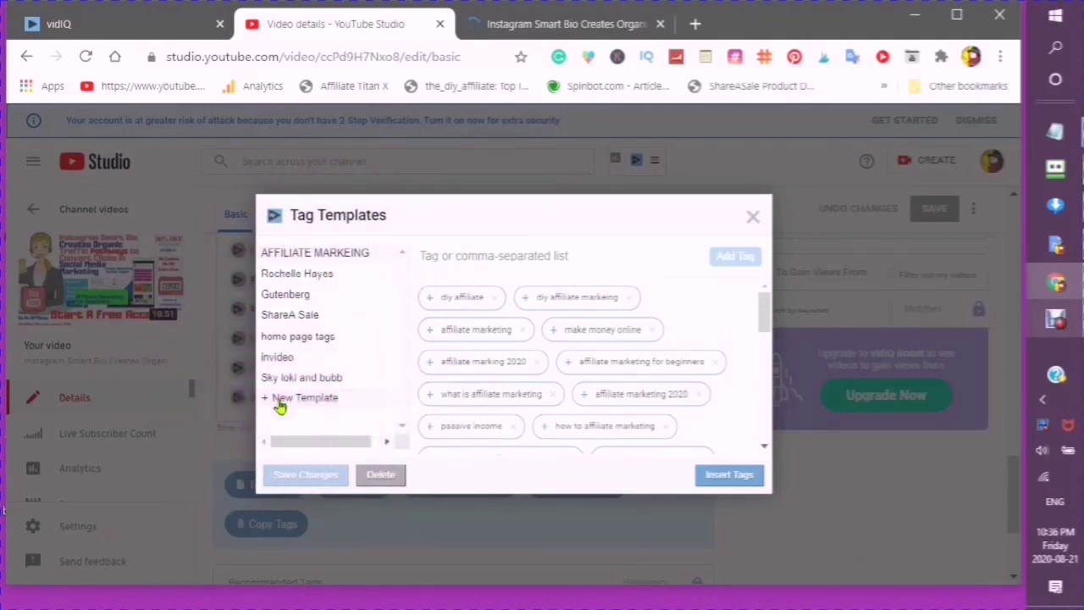
left_click(279, 406)
left_click(266, 399)
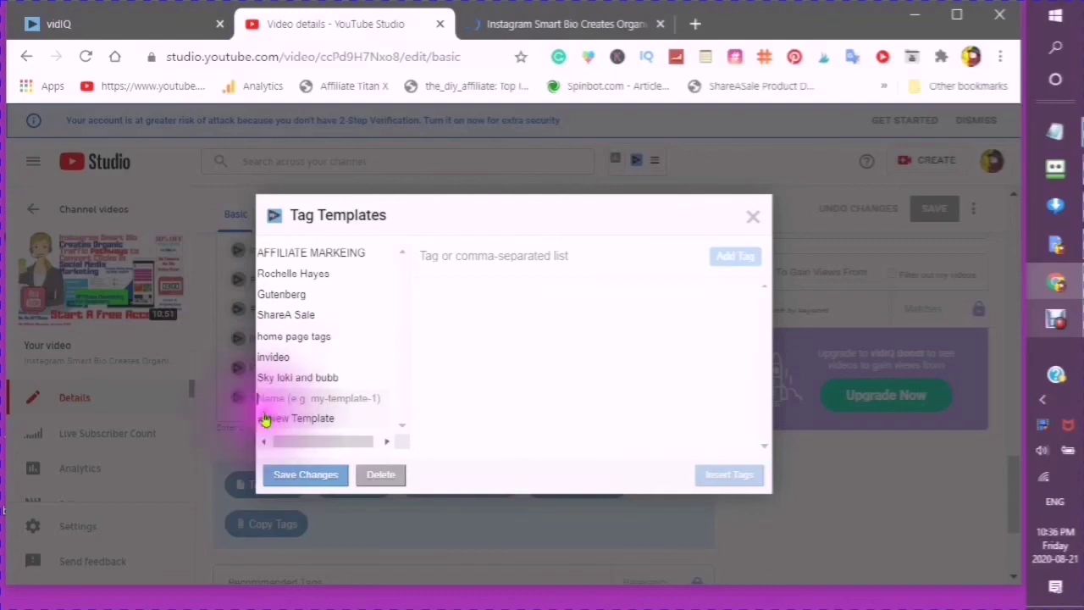
- Switch to the untitled Notepad note with the calico kitten keywords and copy its selected keyword list
left_click(419, 256)
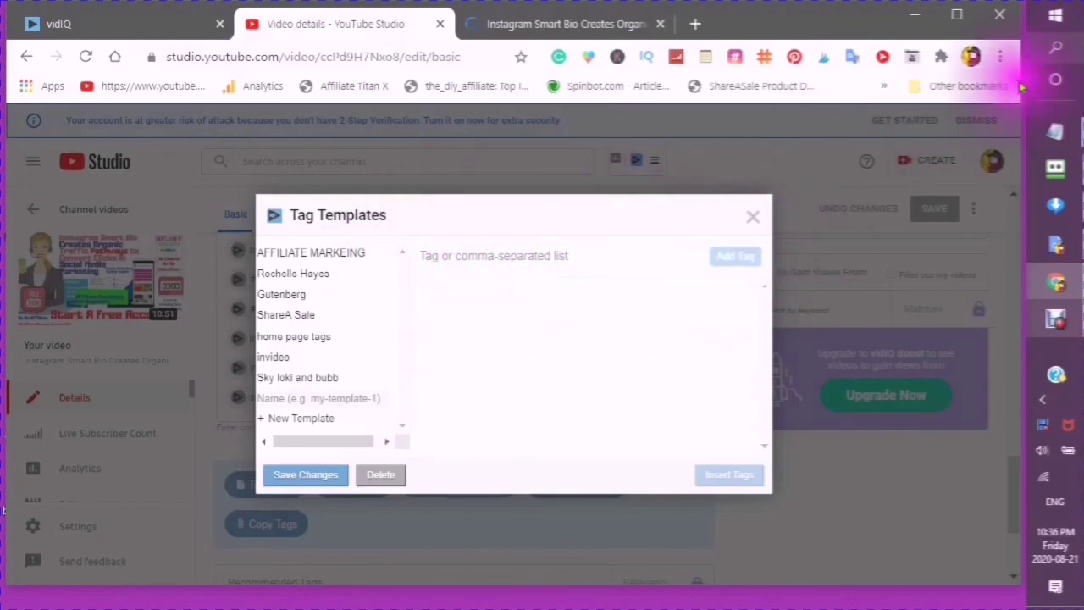
mouse_move(1056, 133)
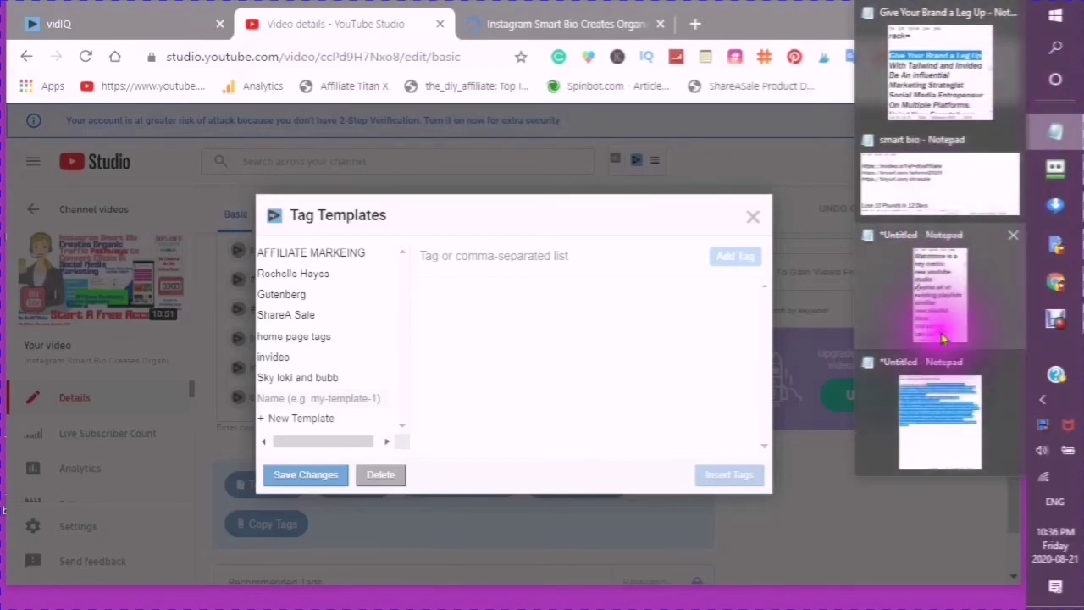
left_click(932, 417)
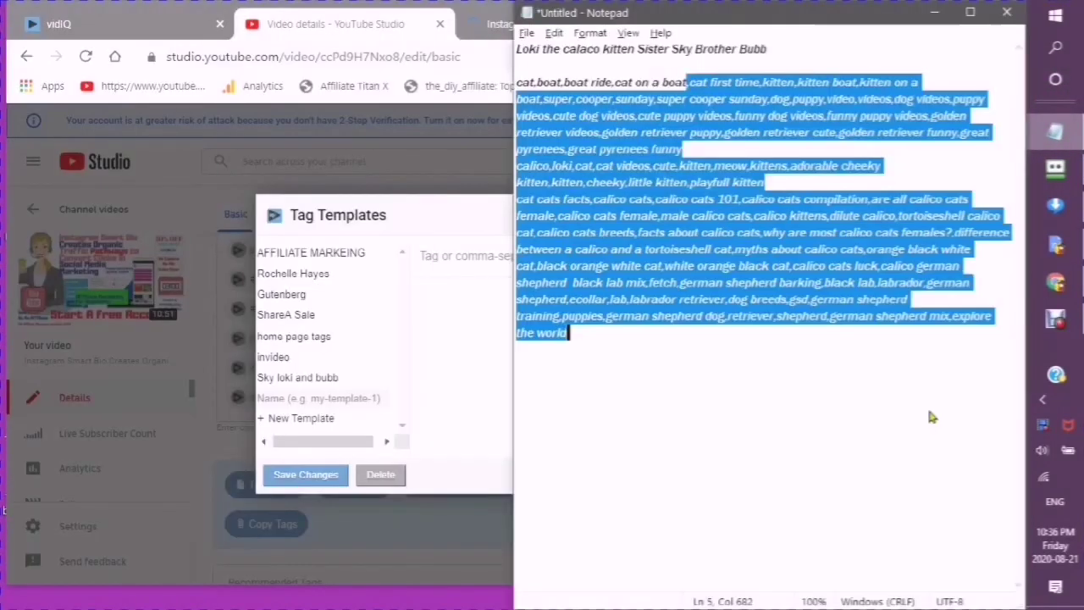
right_click(672, 226)
left_click(487, 273)
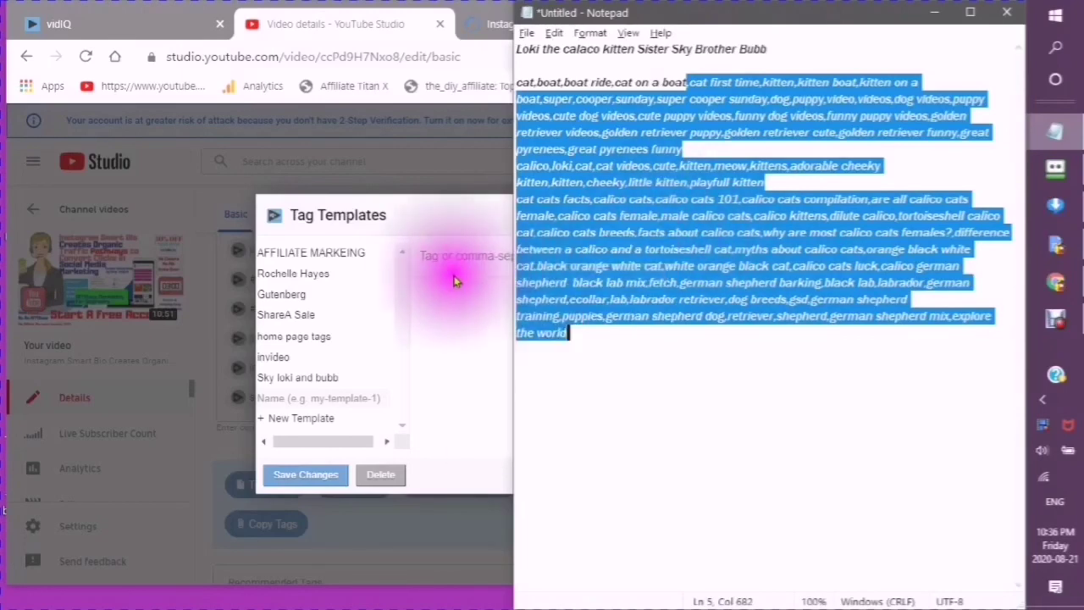
- Return to the tag templates in the browser and add the copied keyword list as tags of the new template
left_click(434, 264)
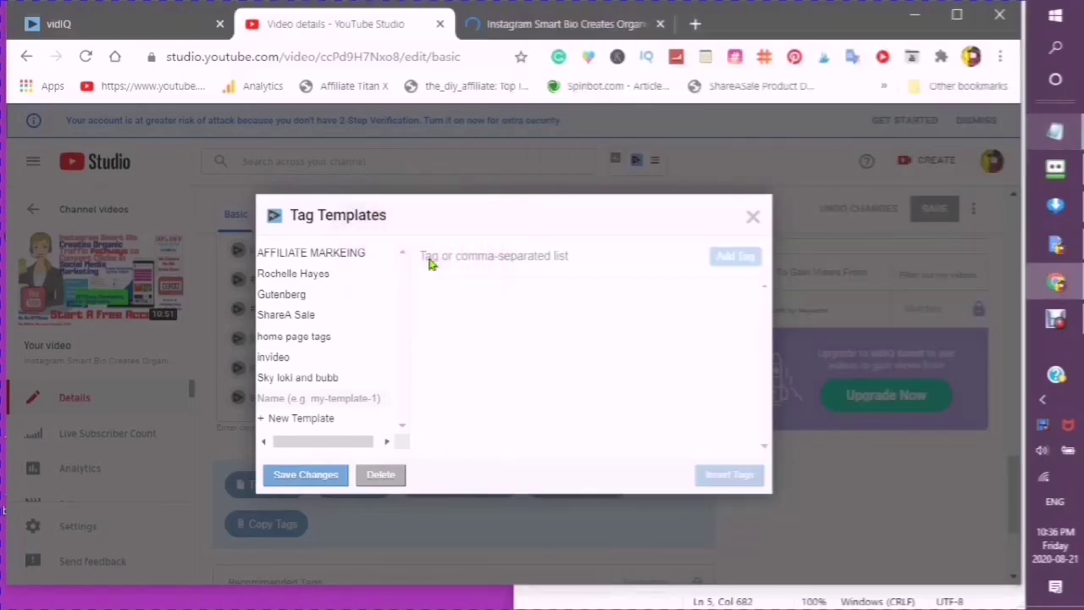
right_click(424, 257)
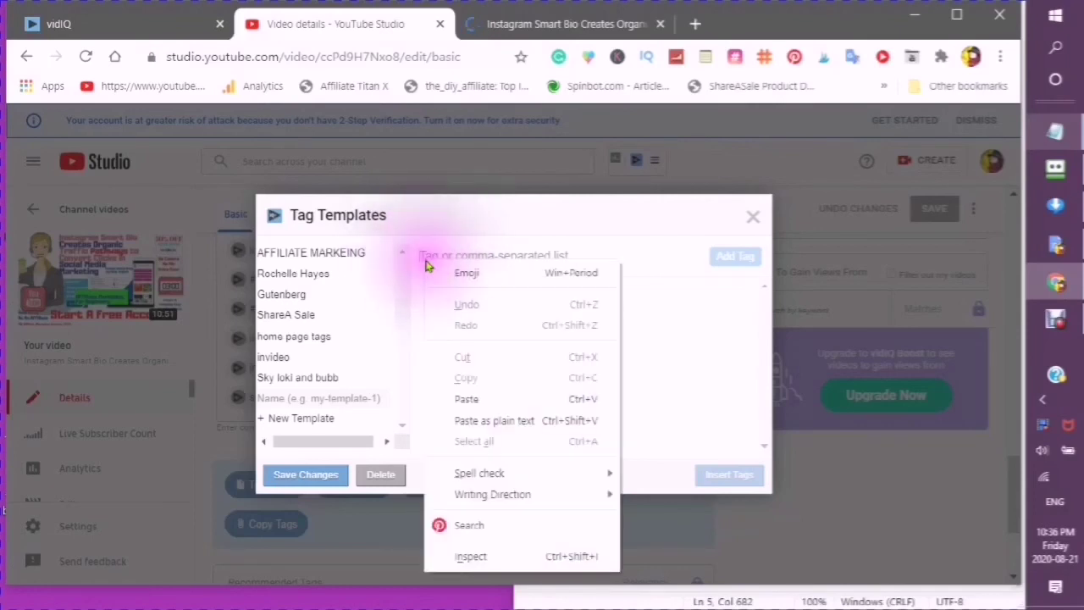
left_click(472, 402)
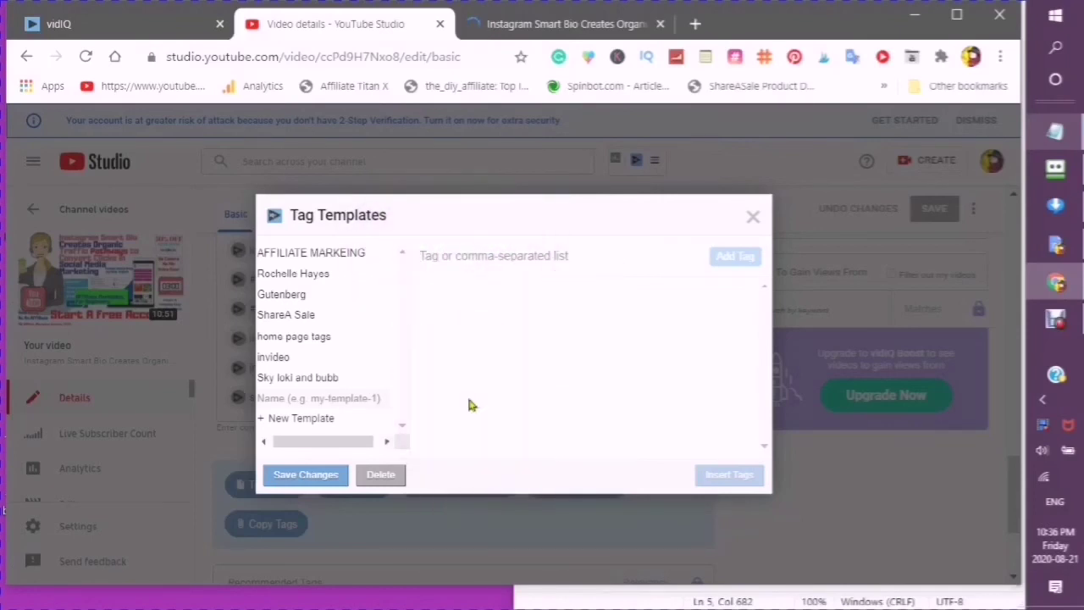
left_click(462, 386)
left_click(727, 256)
left_click(727, 256)
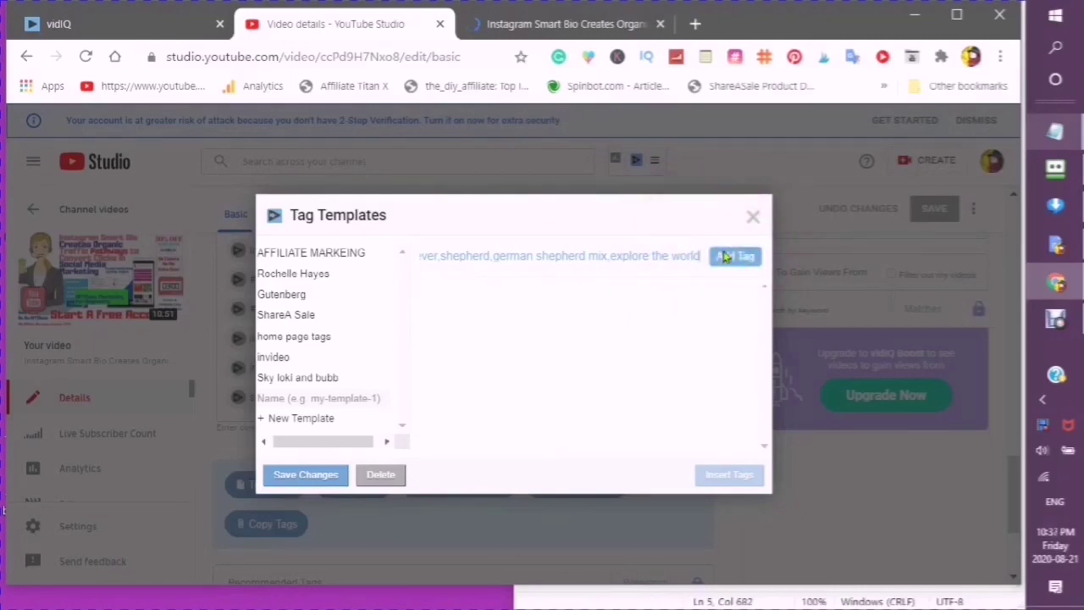
left_click(724, 256)
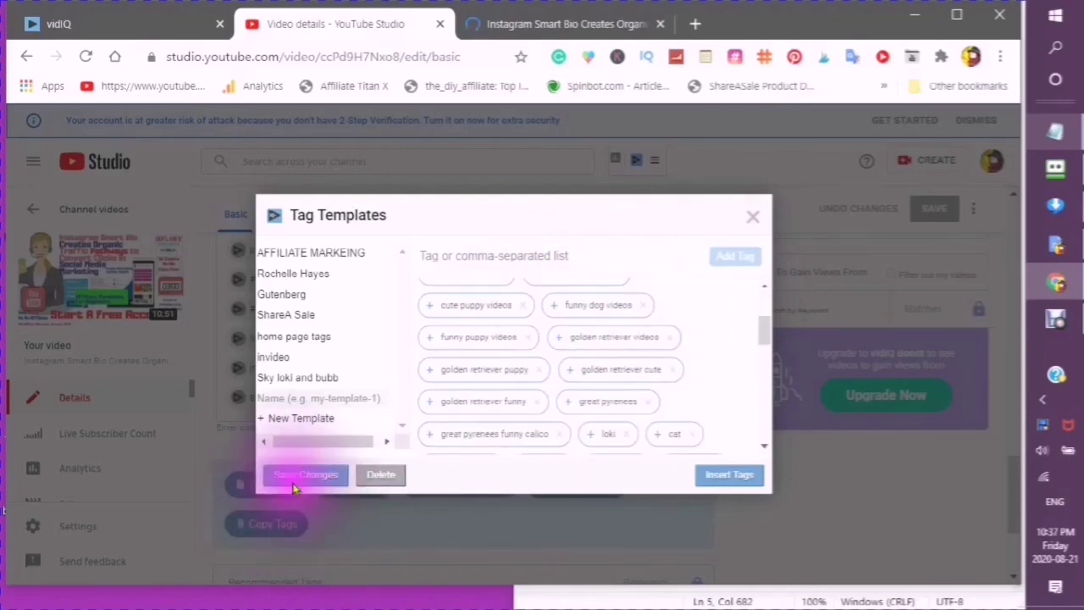
- Name the new tag template 34 and save it, closing the tag templates after checking its tags
left_click(278, 400)
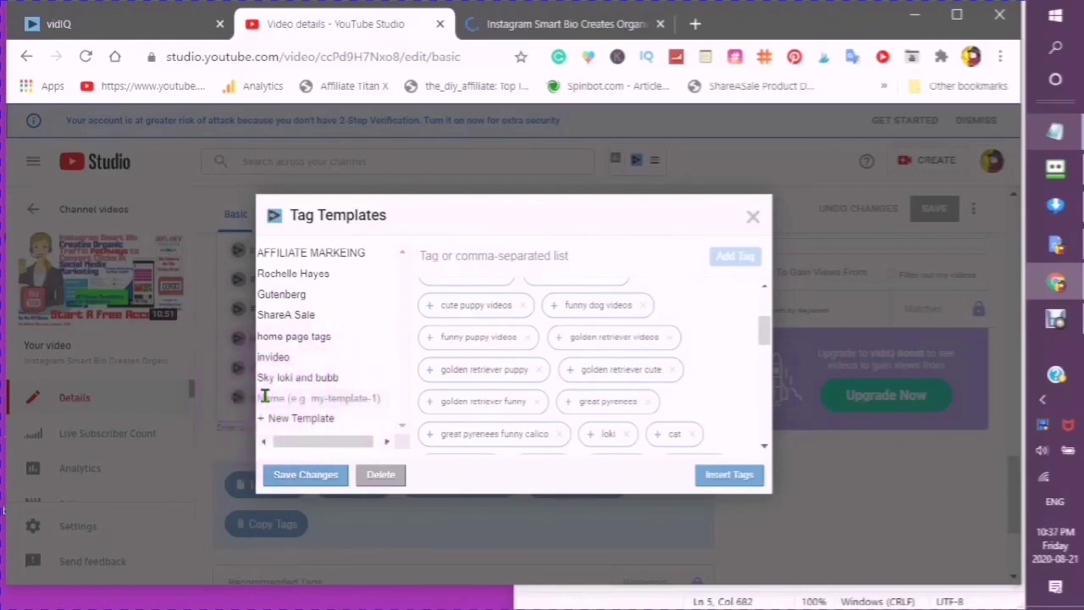
left_click(266, 396)
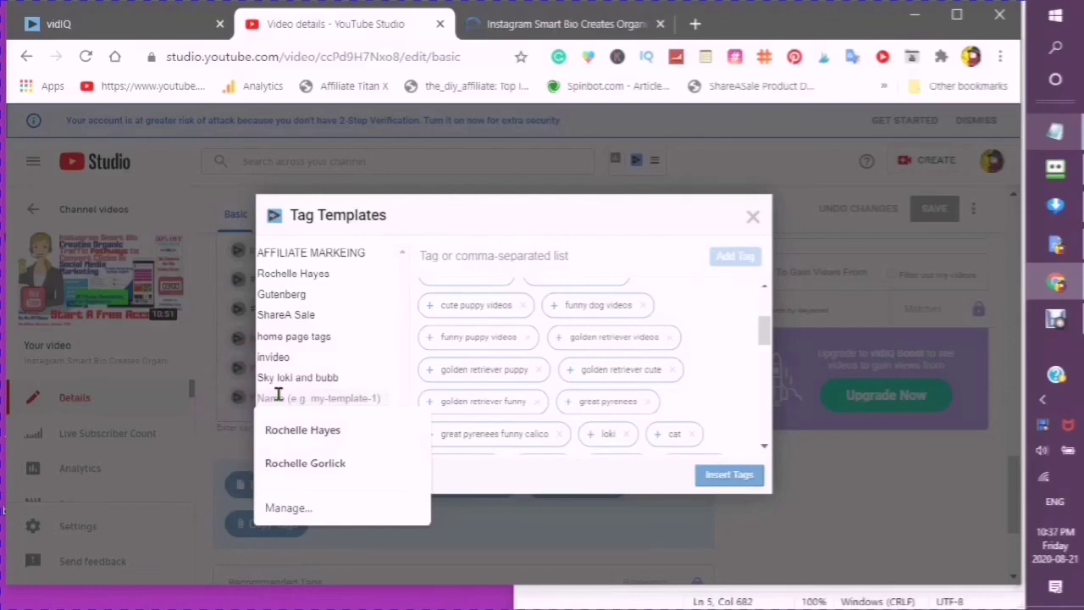
left_click(278, 396)
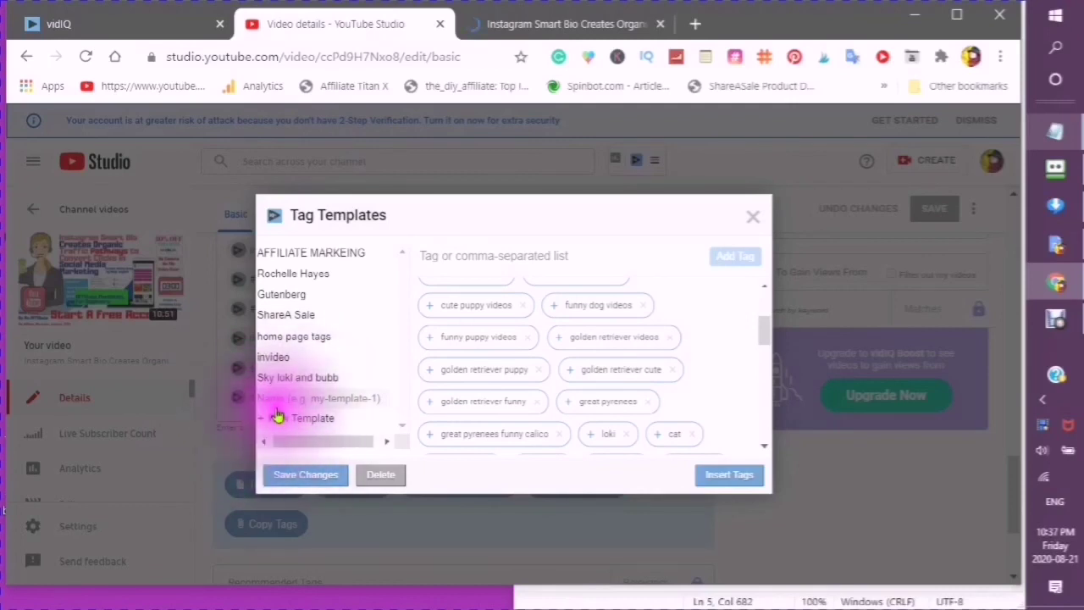
type("34")
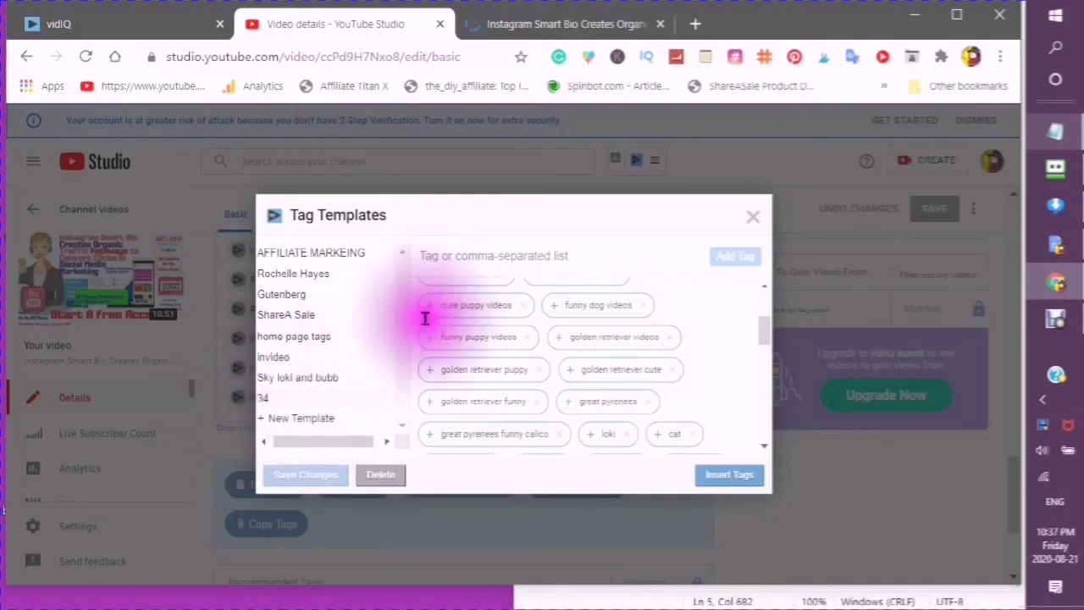
scroll(446, 301, "up", 2)
scroll(669, 242, "down", 5)
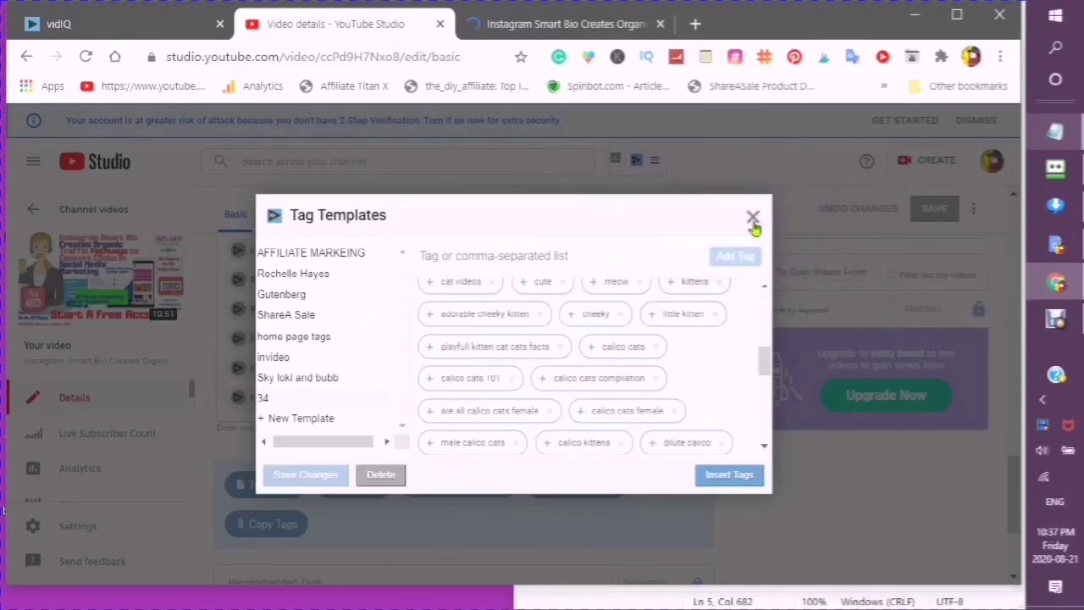
left_click(753, 222)
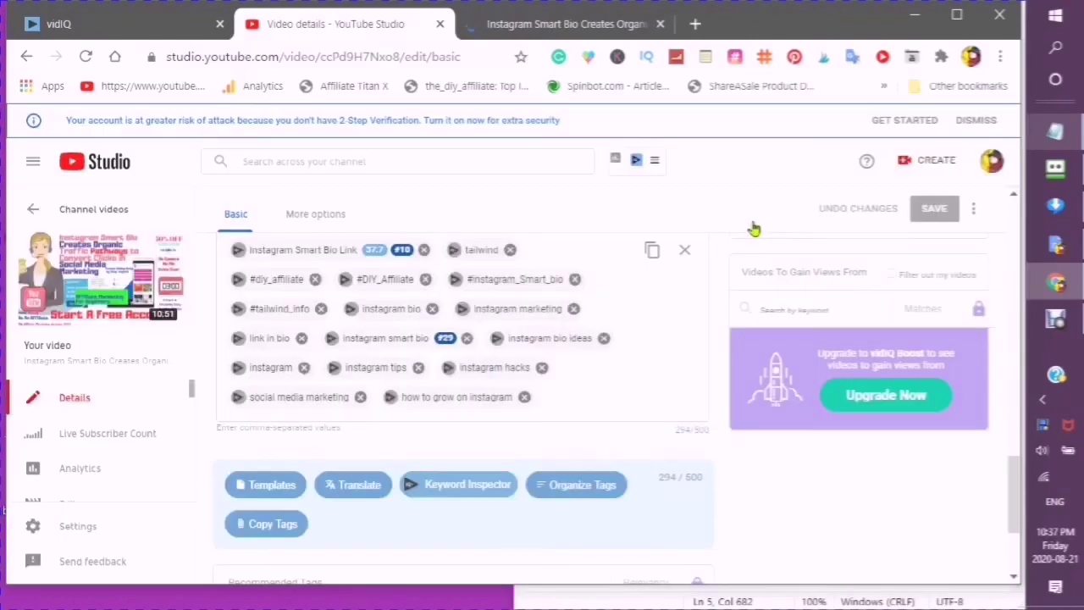
- Search for keywords related to "instagram smart bio" in vidIQ's Keyword Inspector
left_click(456, 490)
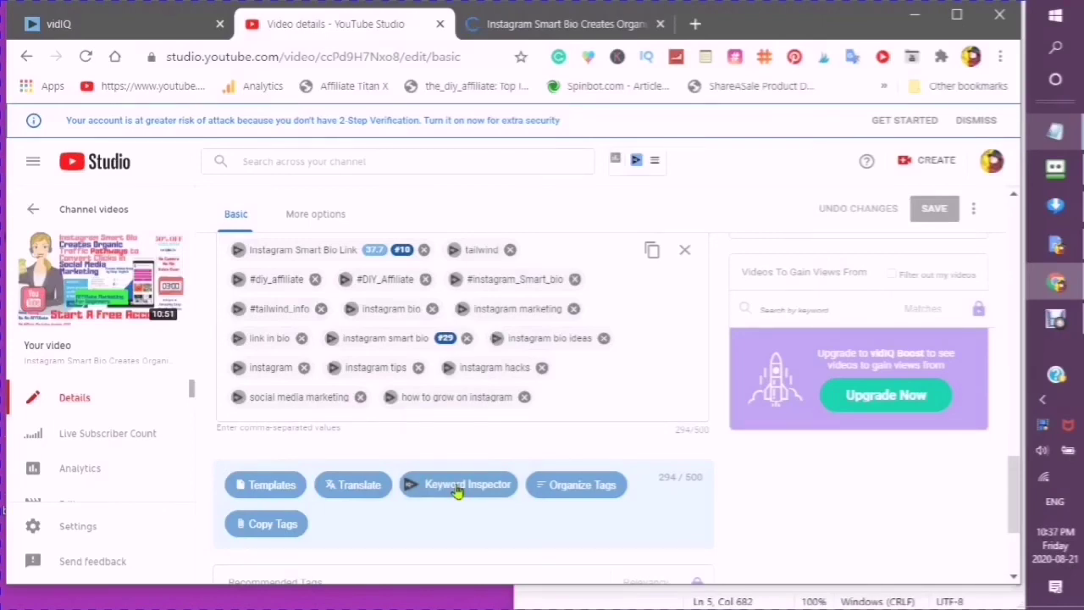
left_click(457, 489)
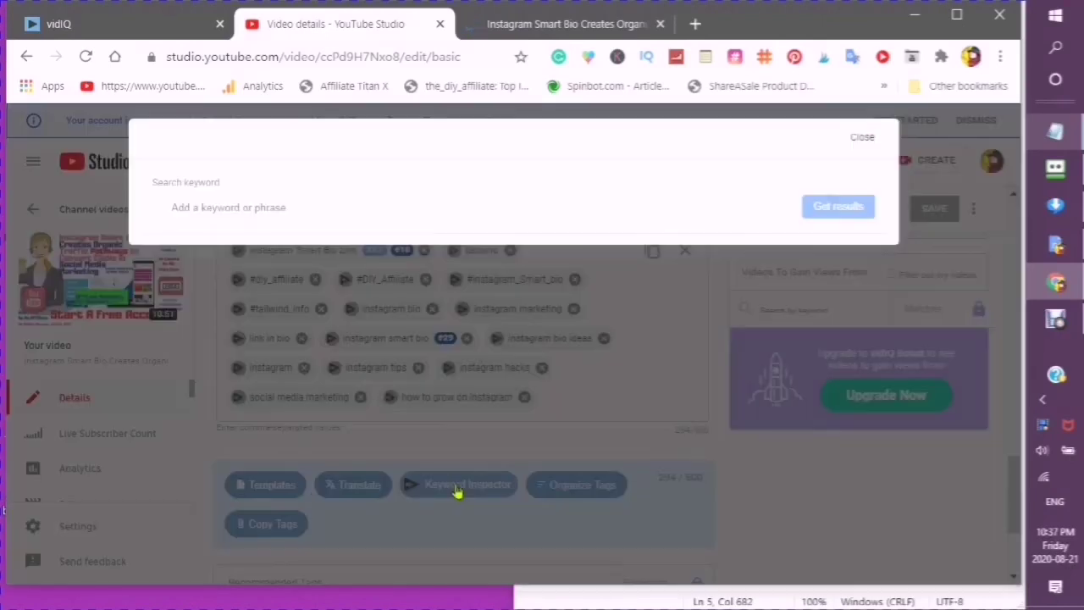
left_click(166, 211)
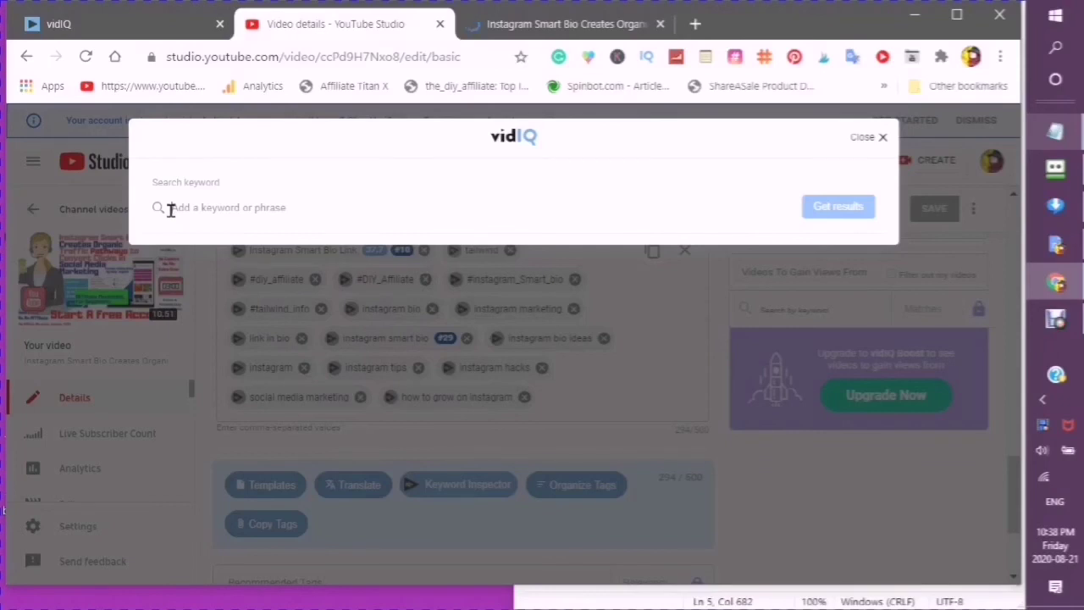
left_click(216, 209)
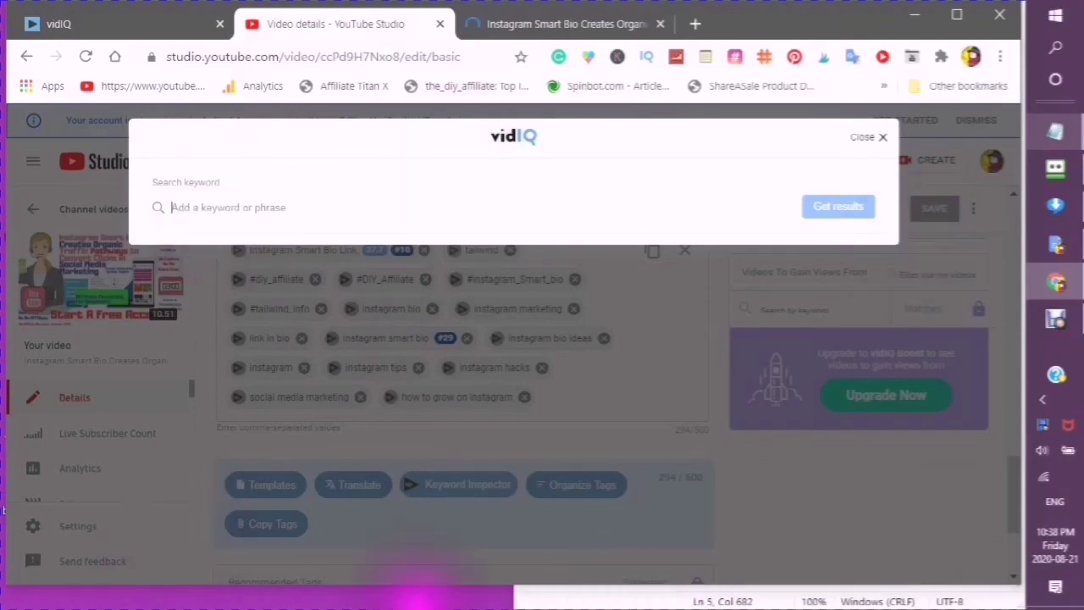
left_click(154, 230)
type("In")
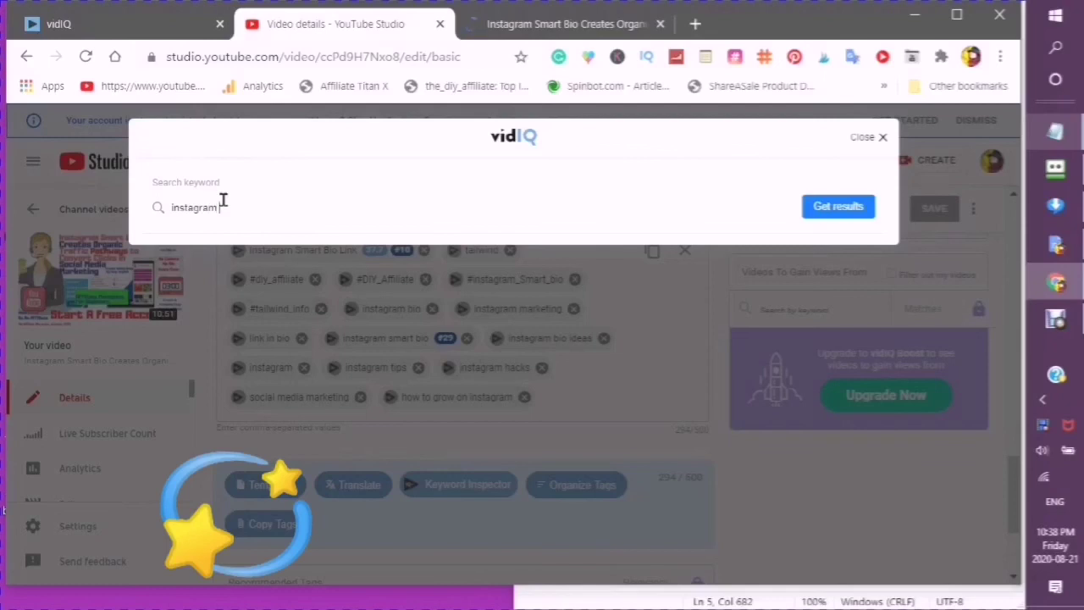
type("smart bio")
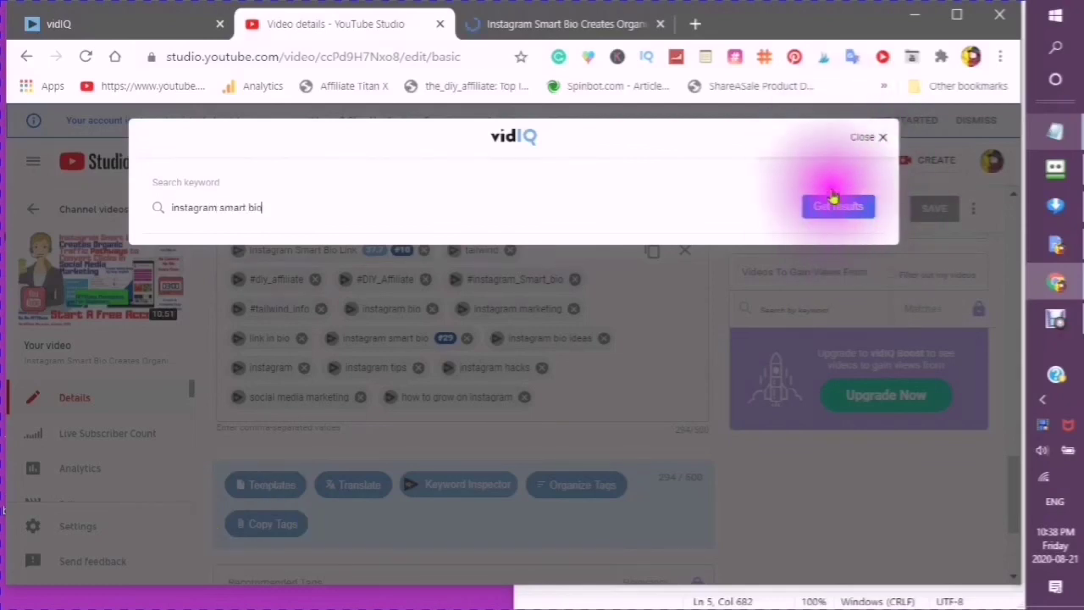
left_click(854, 210)
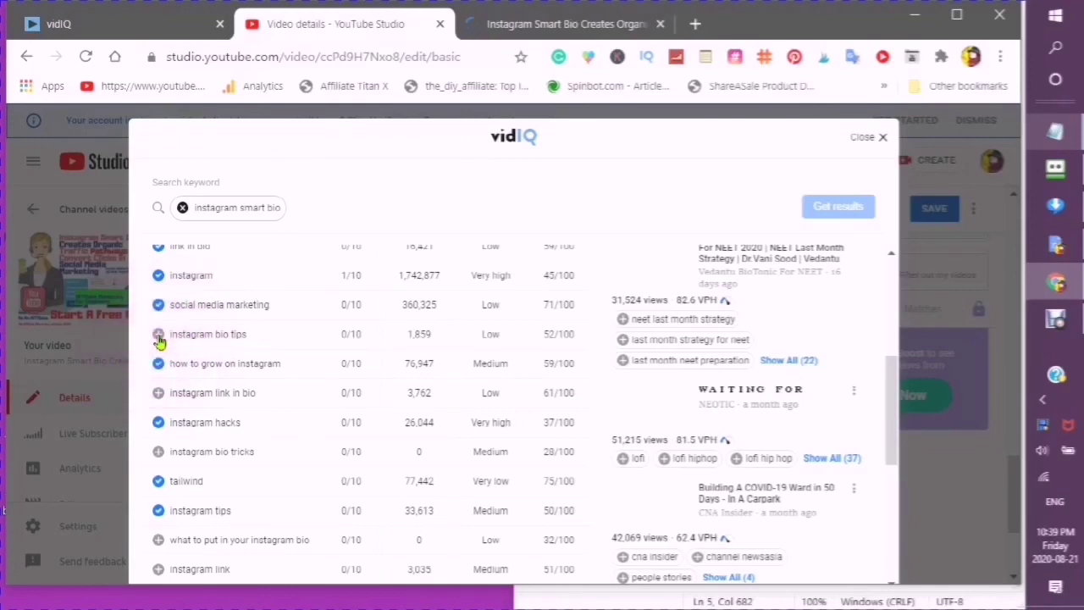
- Add the related keywords instagram bio tips, instagram link in bio and instagram link to the video's tags, and close the Keyword Inspector
scroll(159, 331, "down", 1)
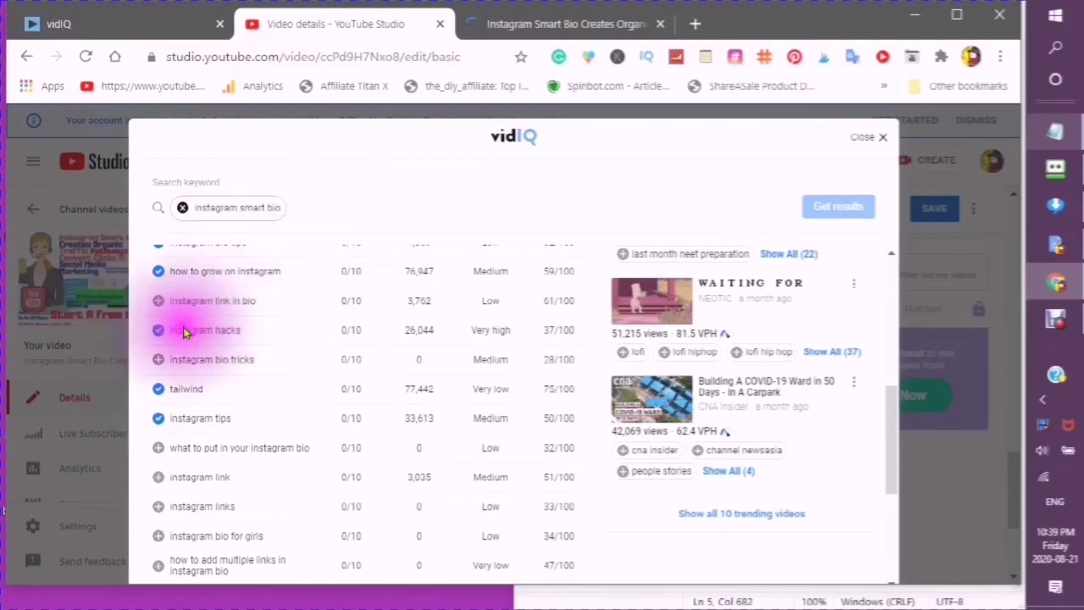
scroll(255, 406, "up", 4)
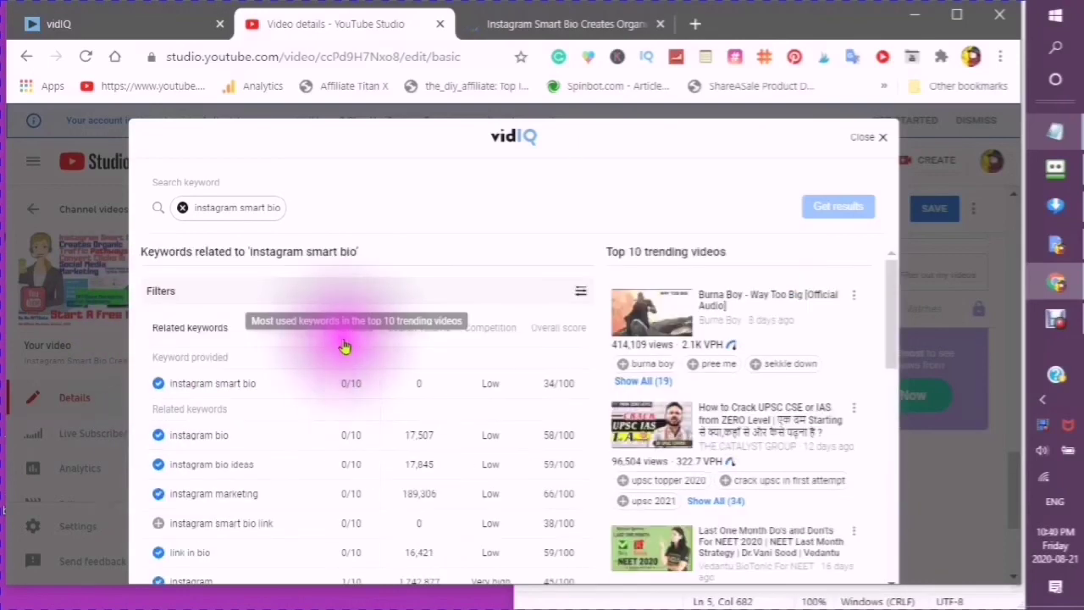
scroll(455, 339, "down", 1)
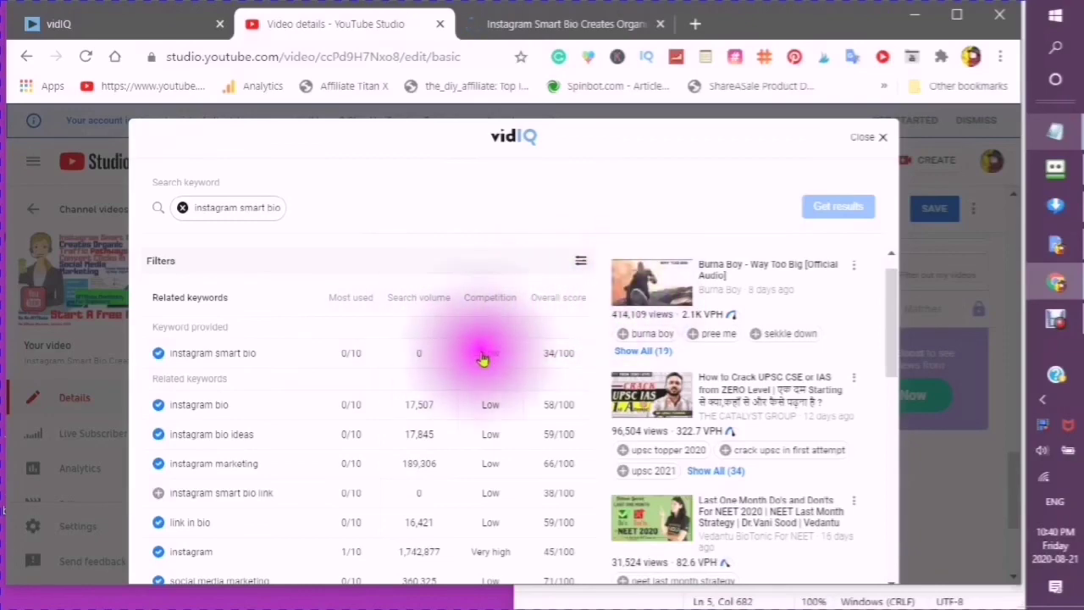
scroll(423, 355, "down", 1)
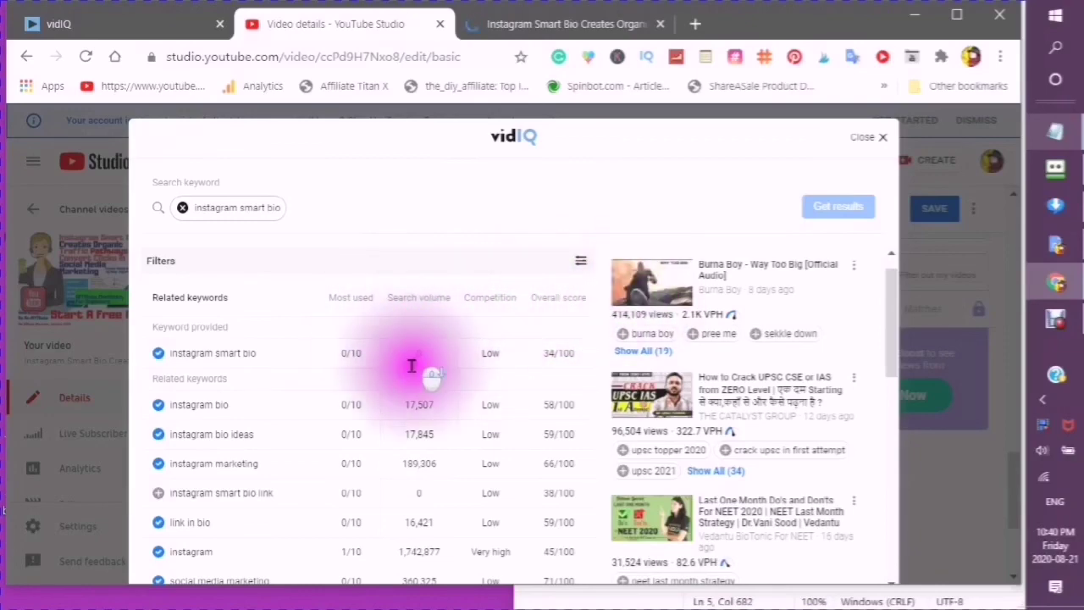
key("Escape")
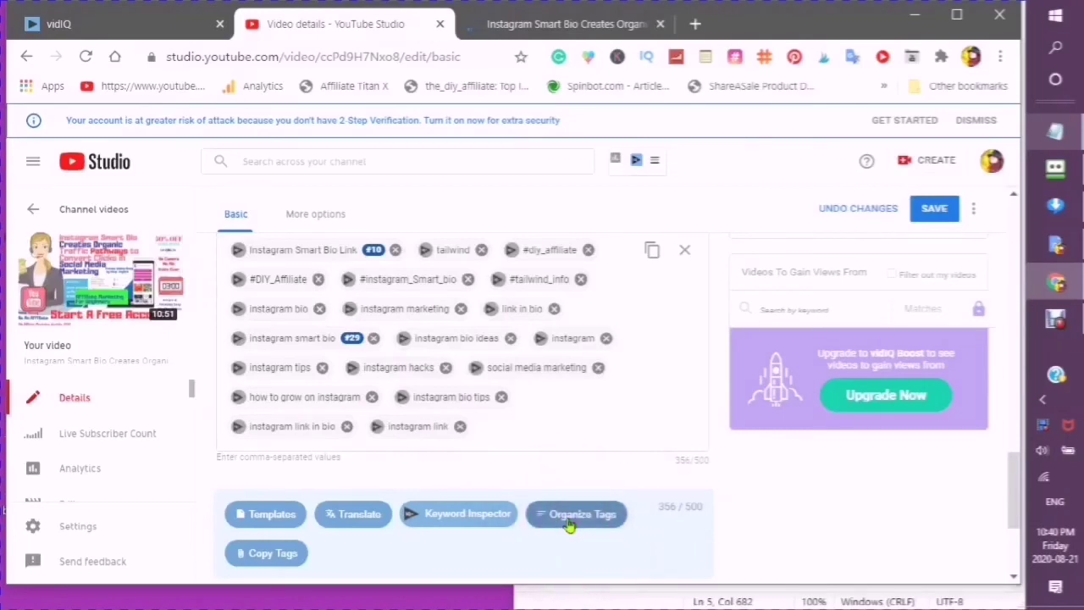
- Open vidIQ's Organize Tags tool, look over the order of the video's tags, and close it without rearranging them
left_click(576, 514)
left_click(569, 523)
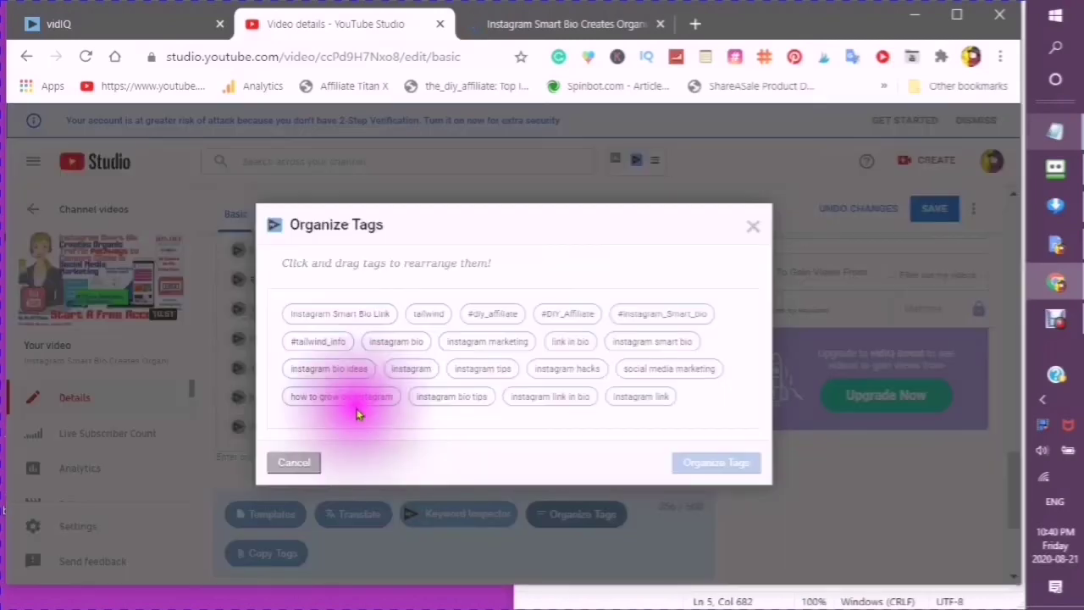
left_click(497, 223)
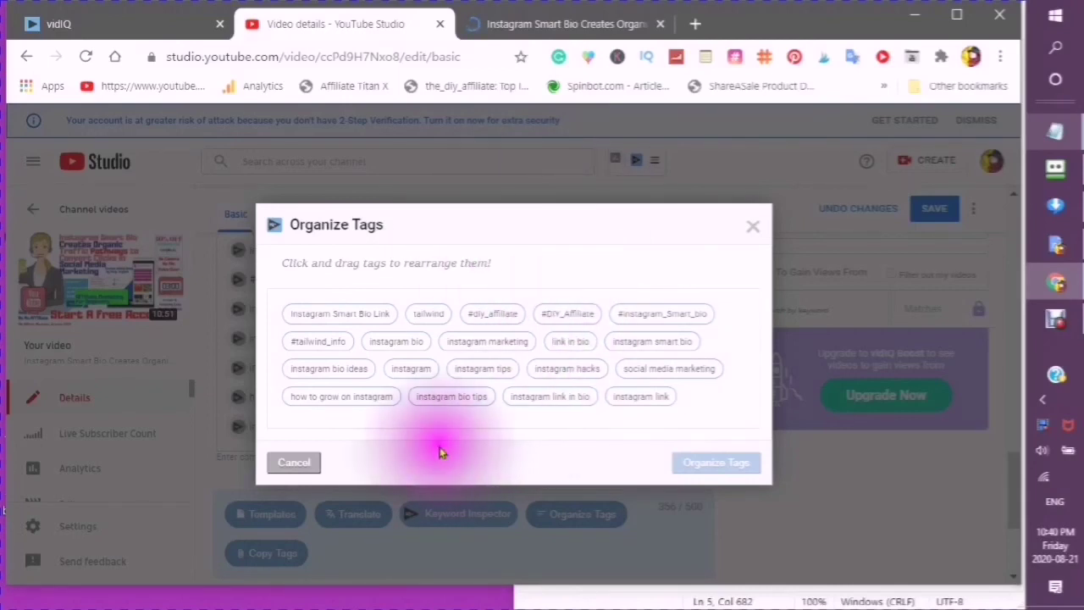
left_click(754, 232)
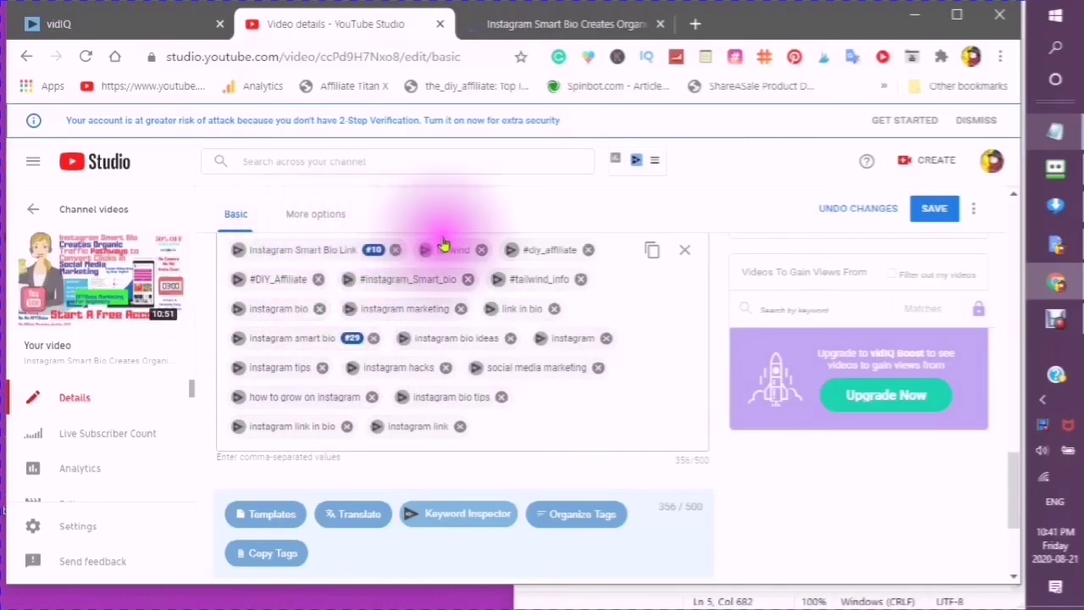
- Reopen Organize Tags and try moving the instagram smart bio tag right after Instagram Smart Bio Link and back, closing the keyword results
left_click(576, 519)
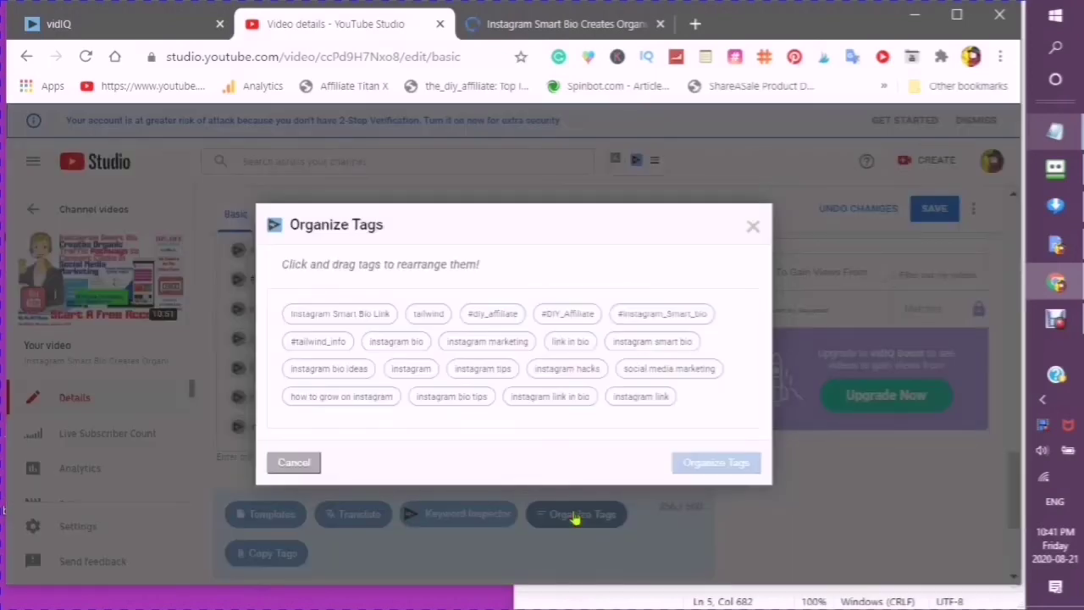
left_click(203, 429)
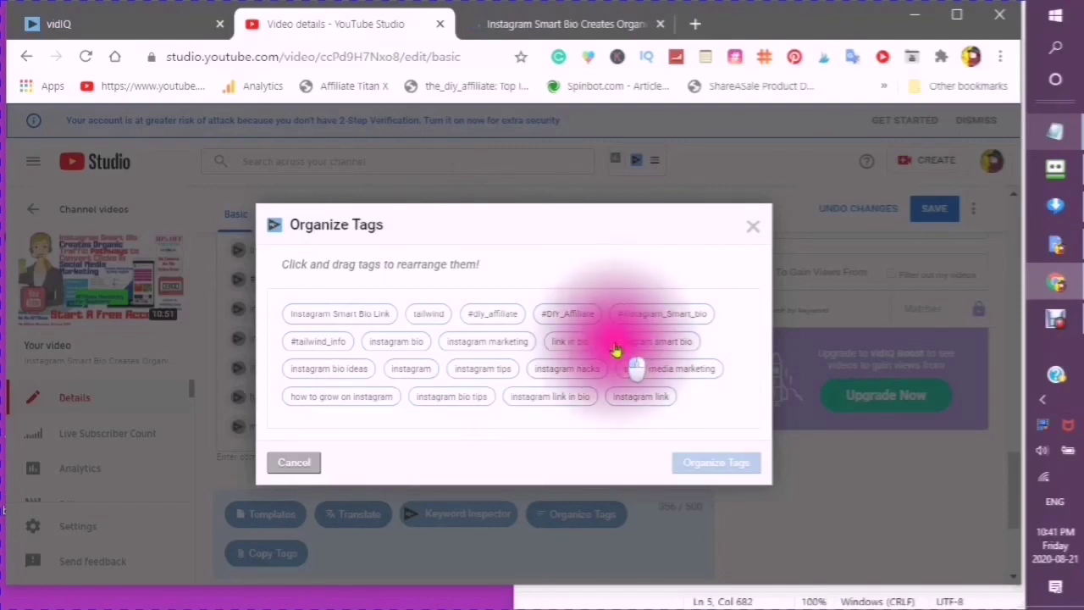
left_click_drag(619, 351, 448, 309)
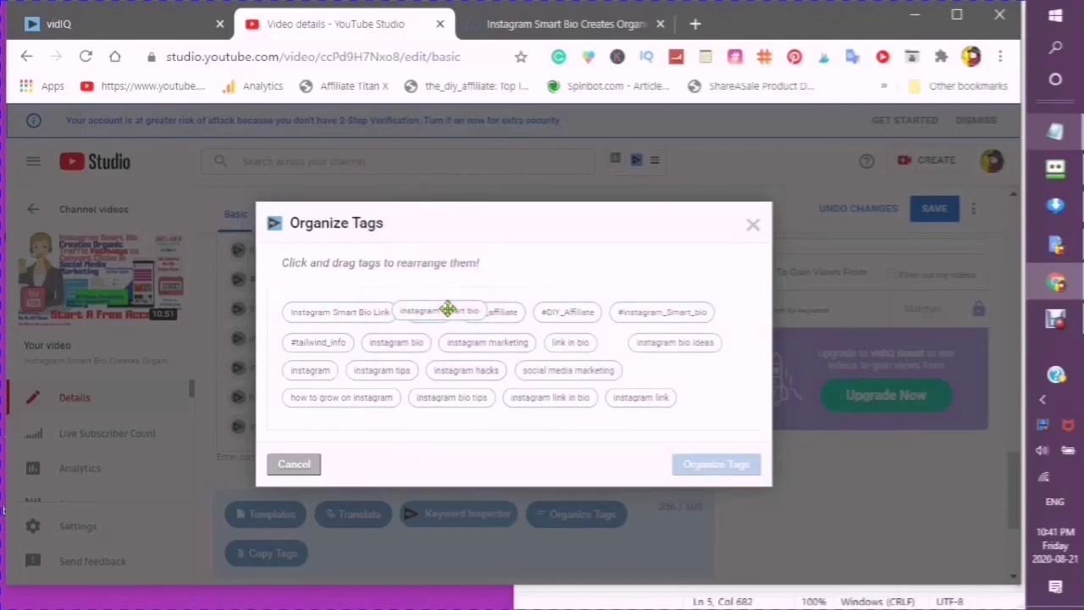
left_click(448, 310)
left_click_drag(448, 310, 627, 343)
left_click(627, 343)
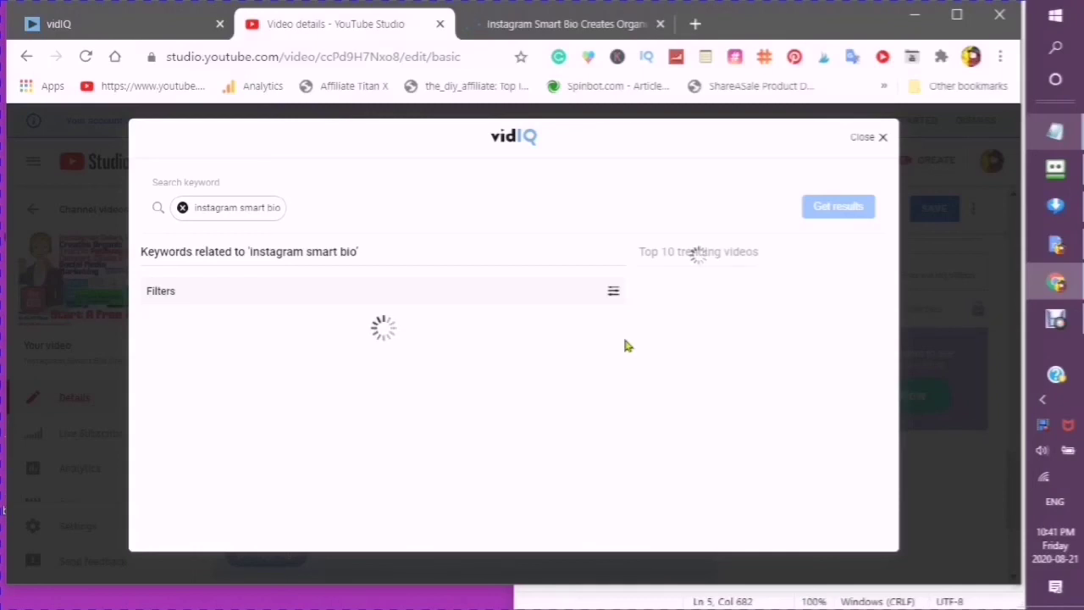
left_click(885, 139)
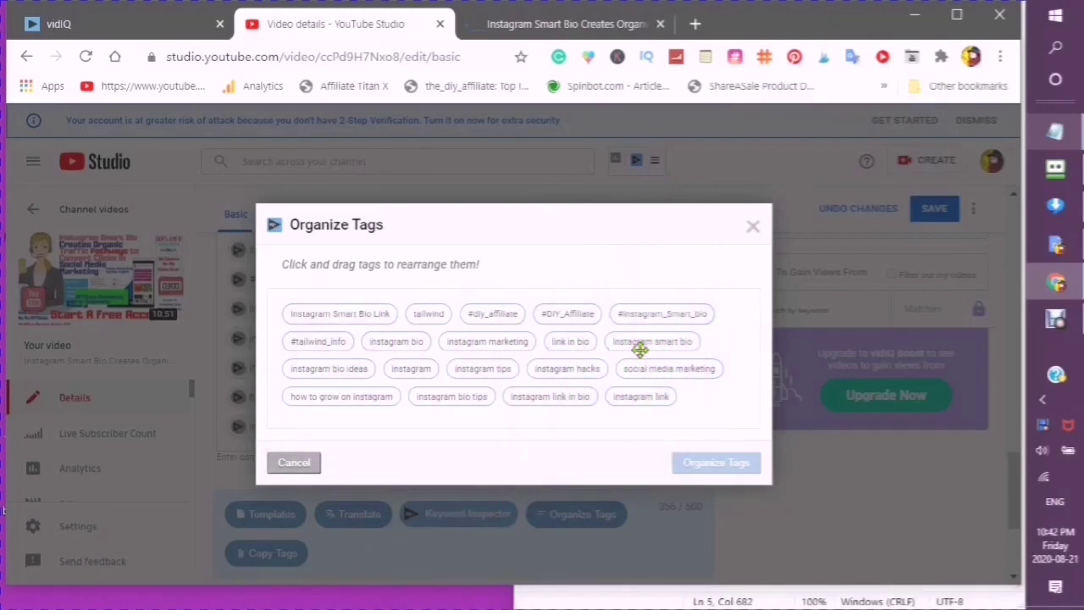
- Move instagram smart bio ahead of #tailwind_info and #diy_affiliate after #Instagram_Smart_bio, and apply the new tag order
left_click_drag(640, 349, 510, 315)
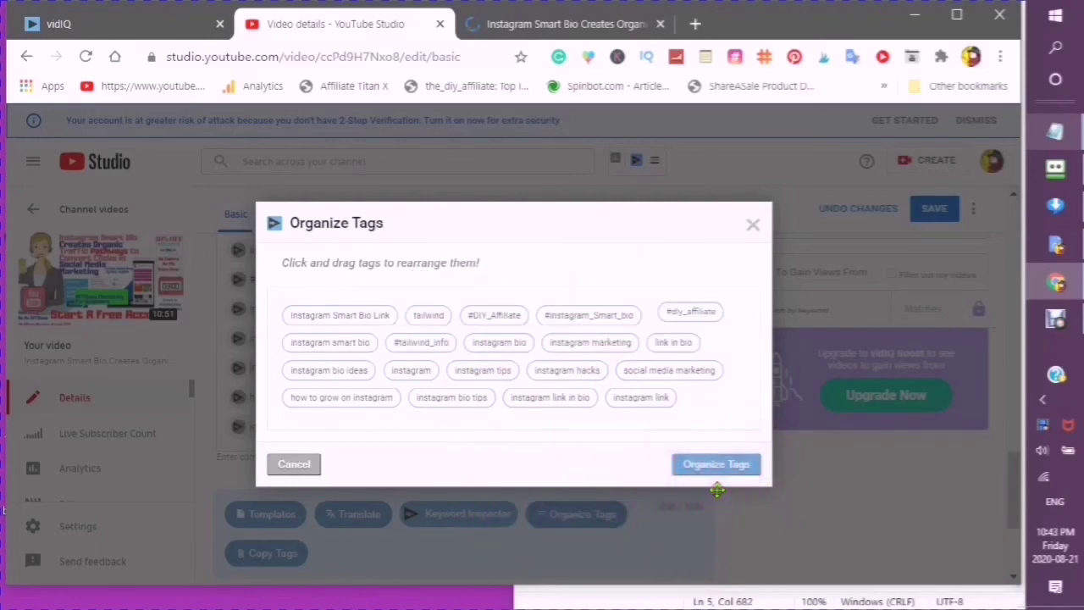
left_click(714, 465)
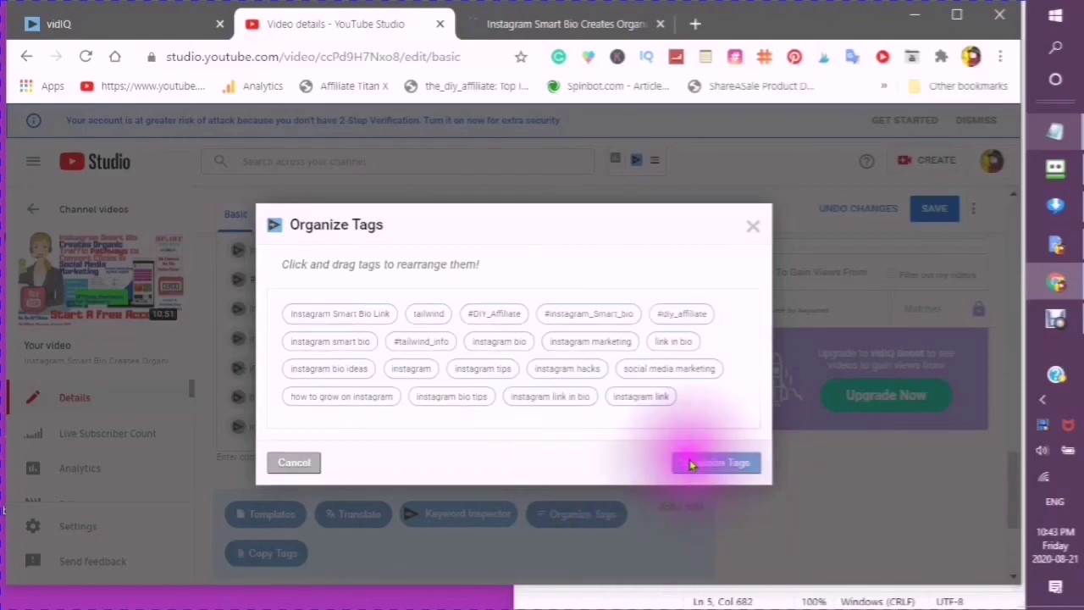
left_click(714, 466)
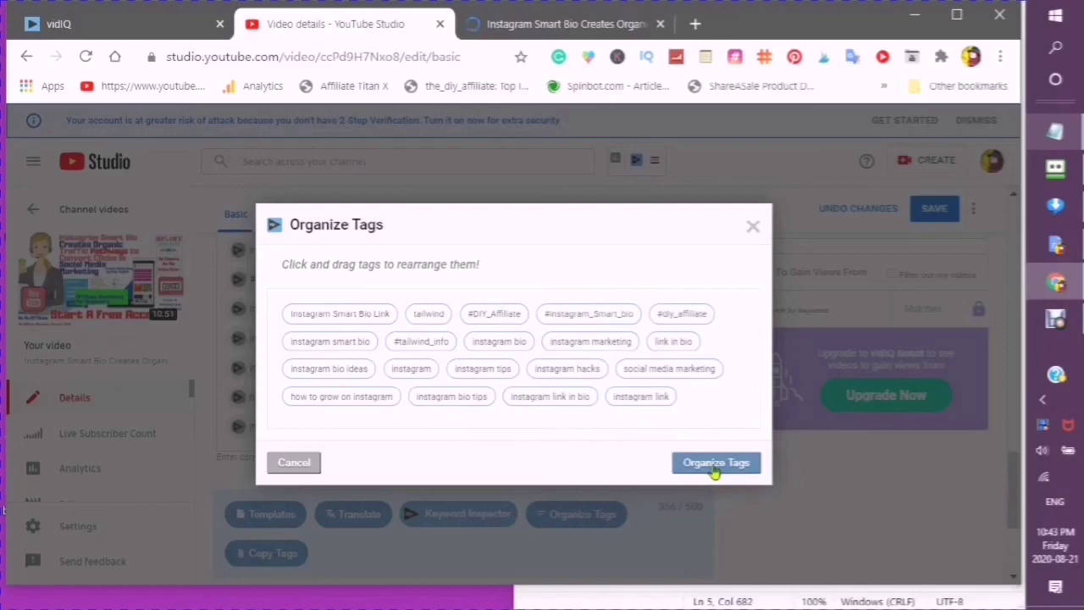
left_click(714, 466)
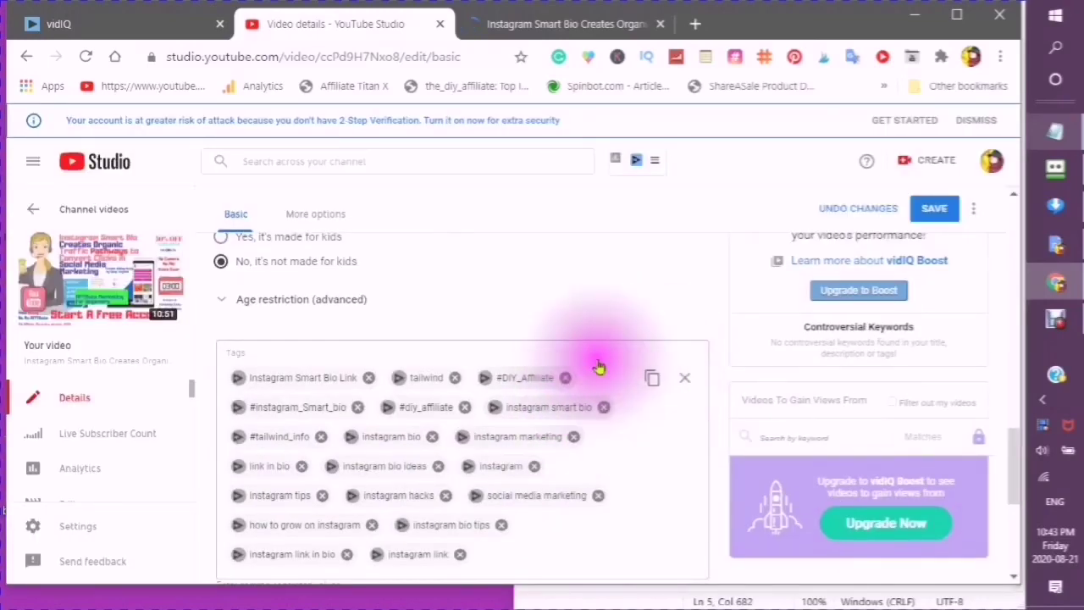
- Look over the reordered tags and the rest of the video's details, and save the changes to the video
scroll(642, 422, "down", 3)
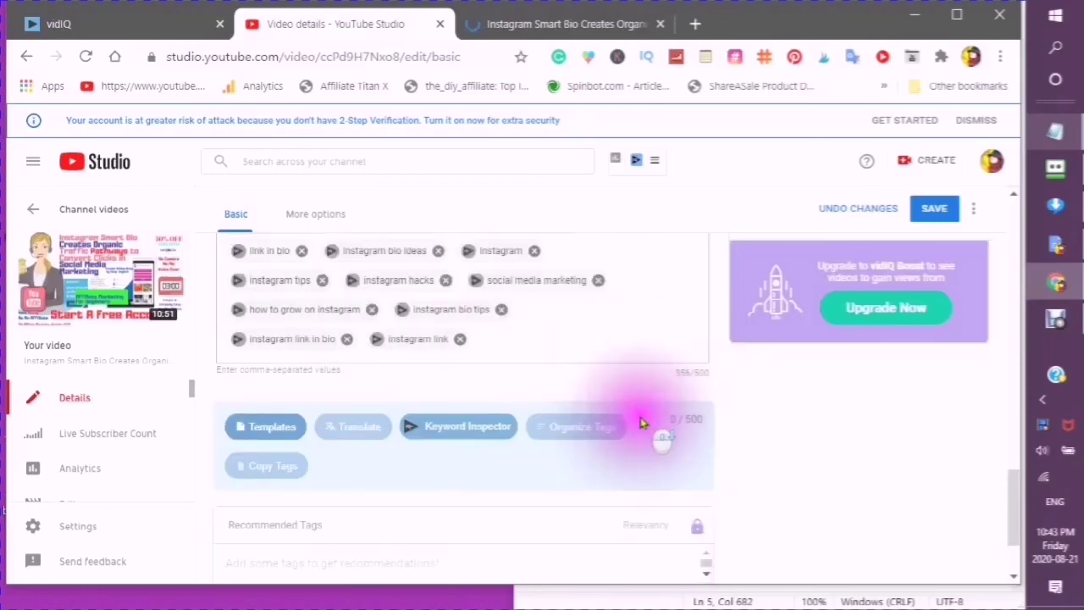
scroll(640, 415, "down", 1)
scroll(556, 362, "up", 5)
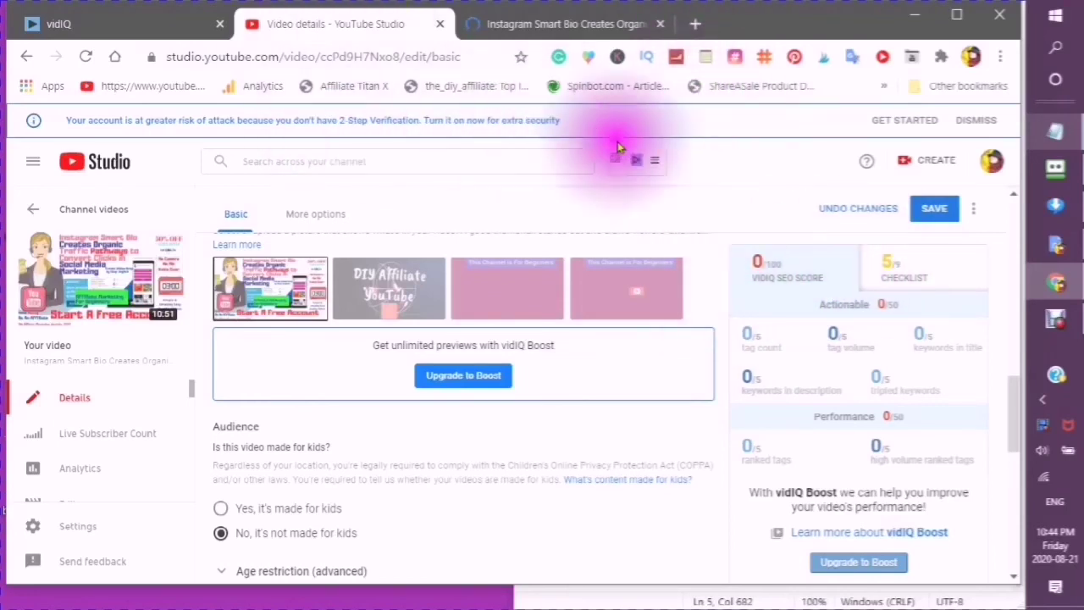
scroll(593, 220, "up", 5)
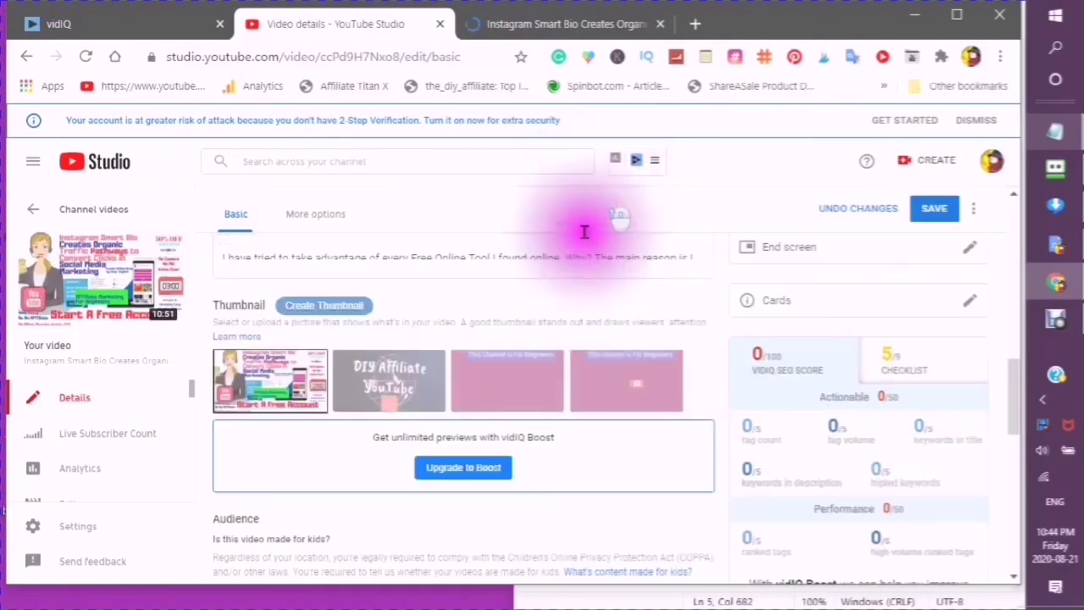
scroll(593, 260, "down", 5)
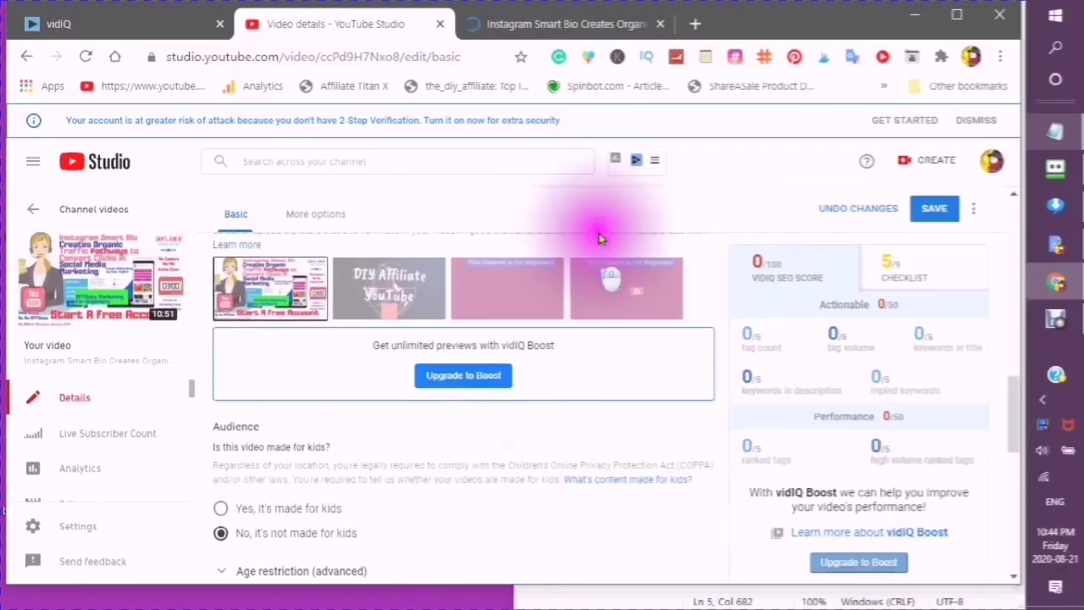
left_click(937, 212)
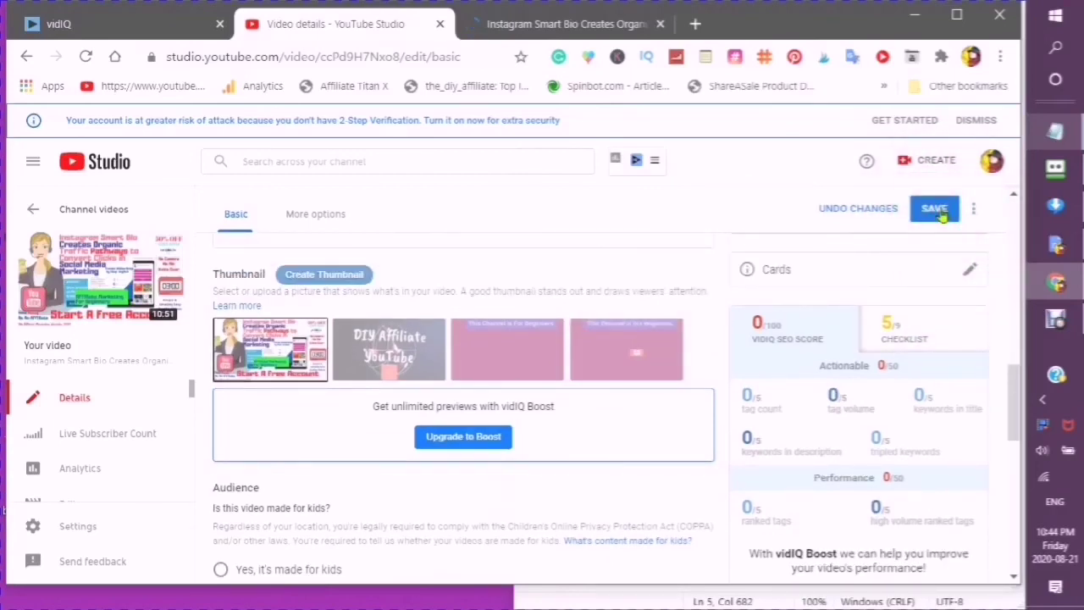
left_click(940, 214)
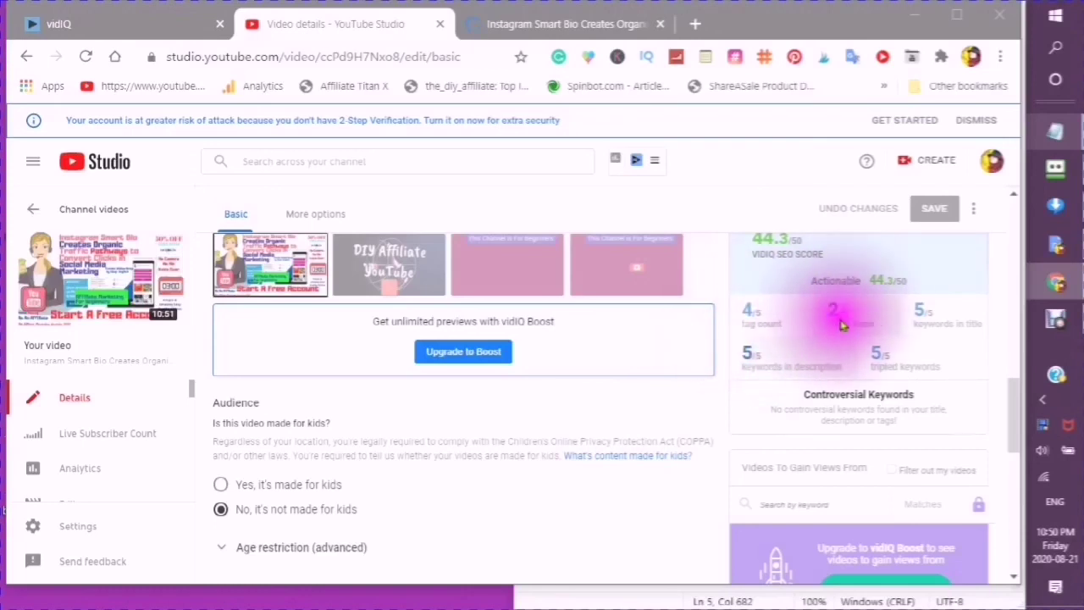
- Check the actionable items of the vidIQ SEO score, reading the explanation of the tag count
mouse_move(860, 303)
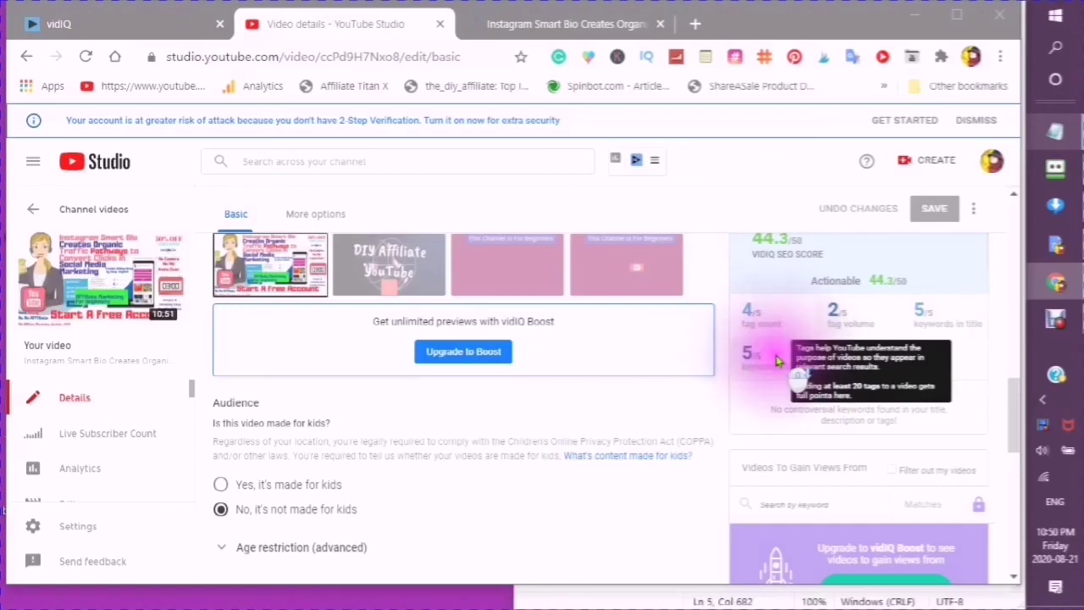
scroll(785, 348, "down", 1)
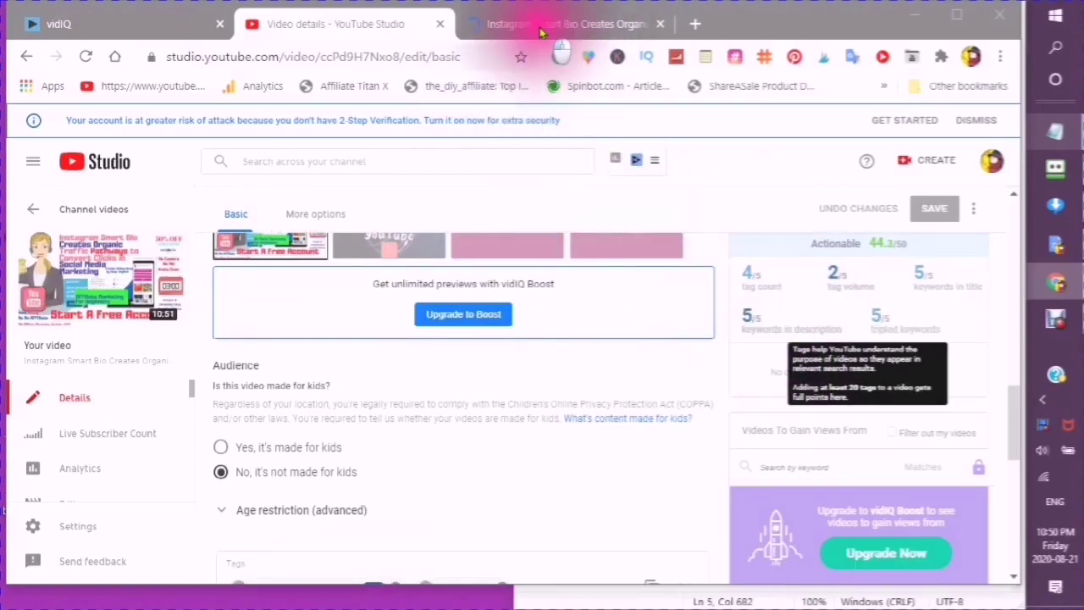
scroll(562, 48, "down", 3)
- Switch to the Instagram Smart Bio video's watch page and look over the vidIQ extension's YouTube and vidIQ shortcuts, closing the list again
left_click(585, 24)
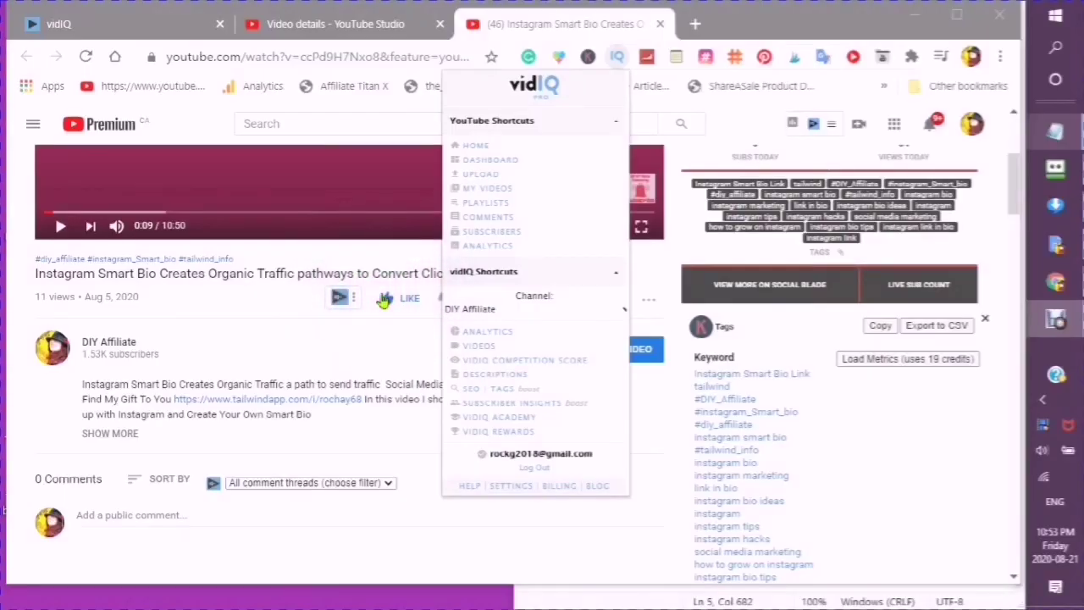
left_click(619, 57)
scroll(855, 393, "down", 1)
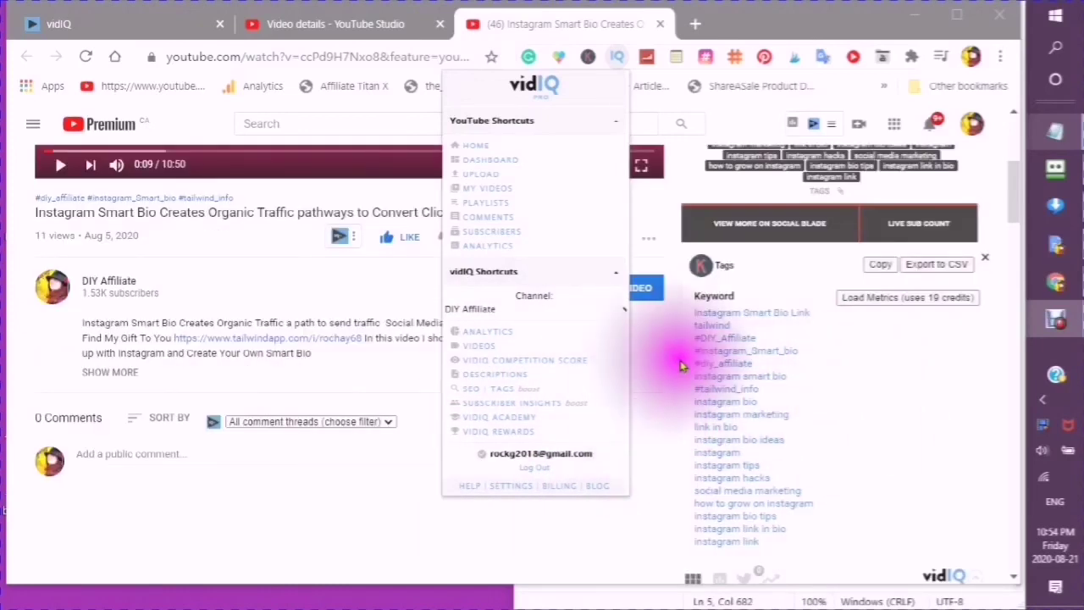
left_click(716, 362)
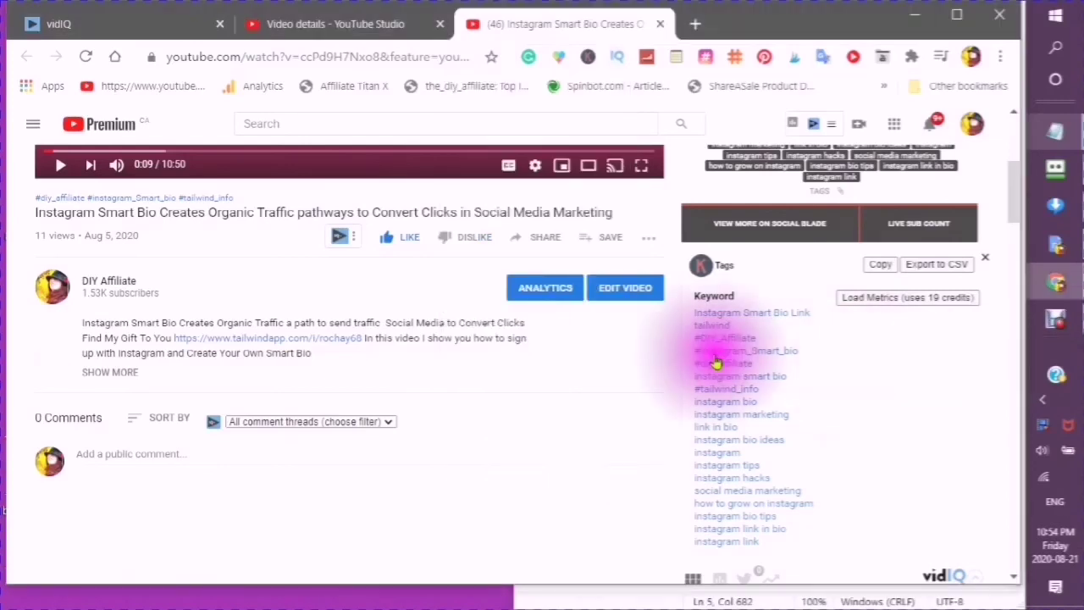
- Examine the Overview and Social sections of the vidIQ scorecard, including the engagement rate, on the video's watch page
scroll(671, 336, "down", 3)
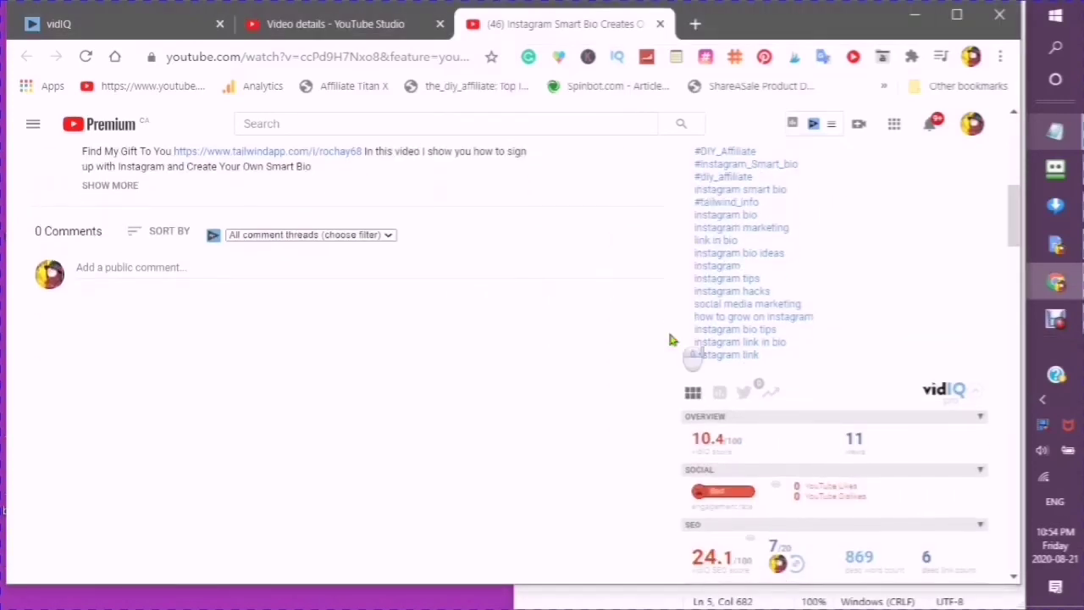
scroll(669, 339, "down", 5)
left_click(671, 337)
scroll(671, 335, "up", 1)
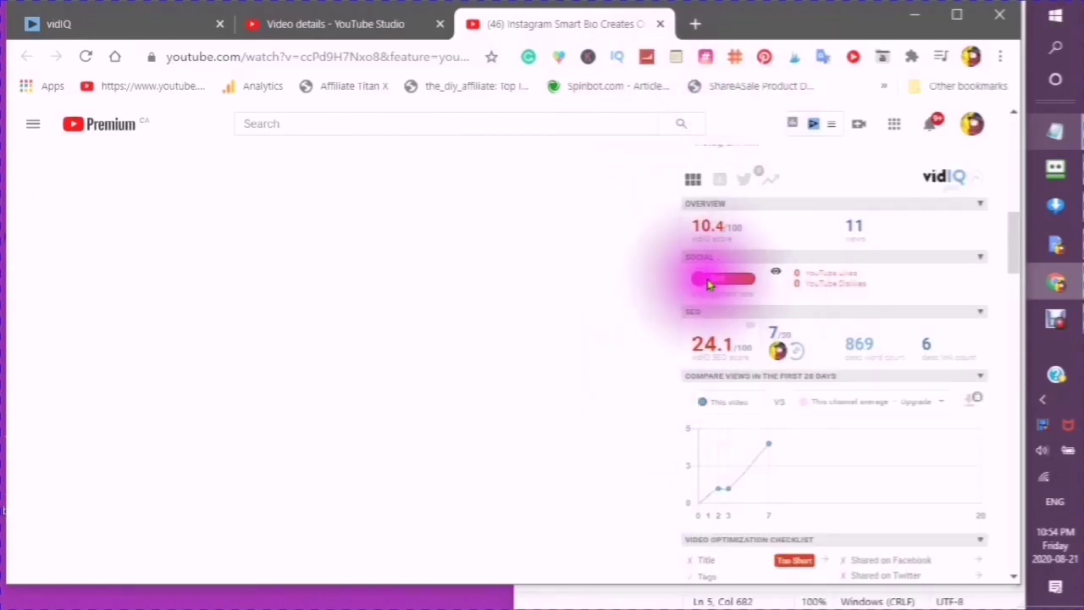
mouse_move(702, 284)
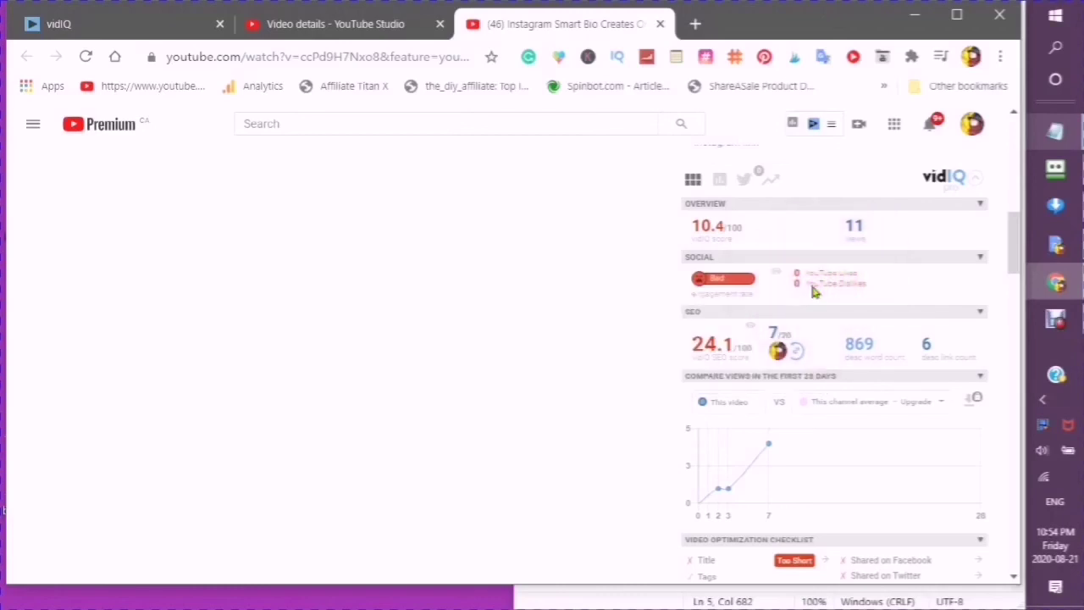
- Examine the scorecard's SEO section: the SEO score breakdown, the creator suggested count, and the description word and link counts
scroll(807, 280, "down", 3)
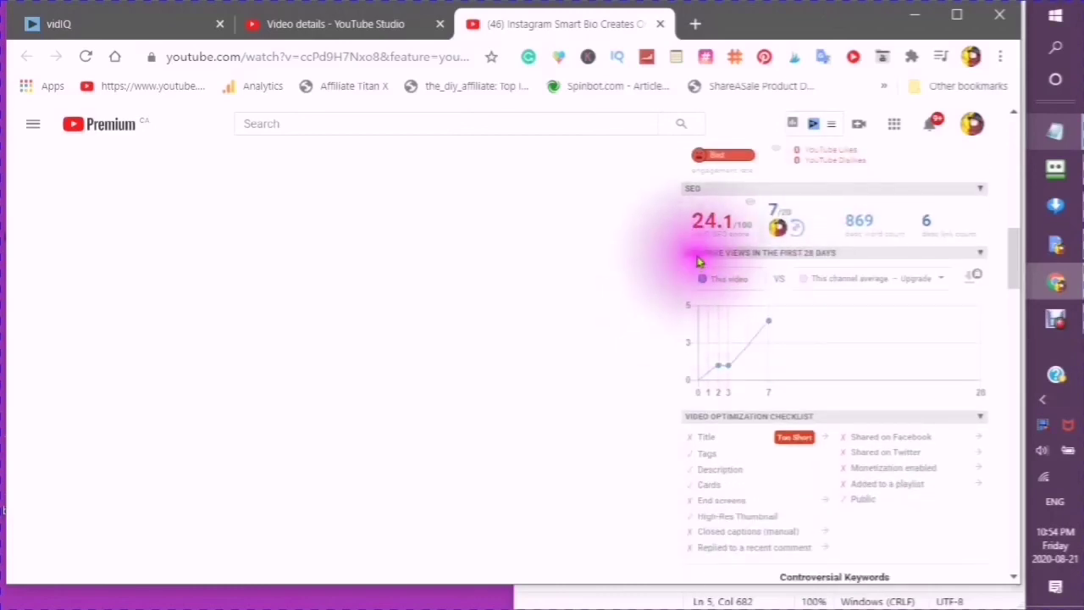
mouse_move(742, 223)
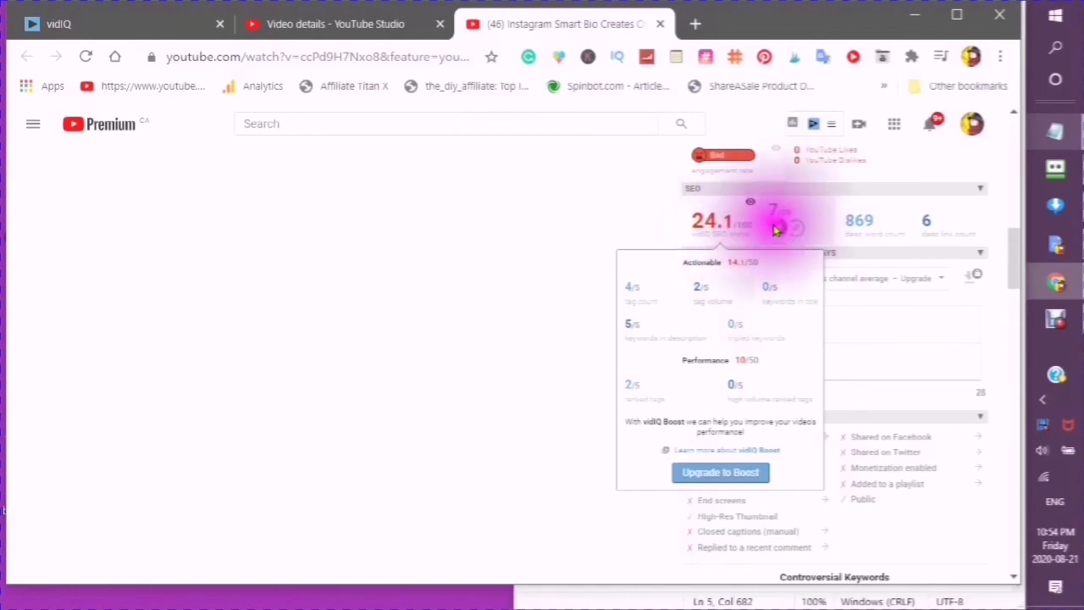
mouse_move(803, 218)
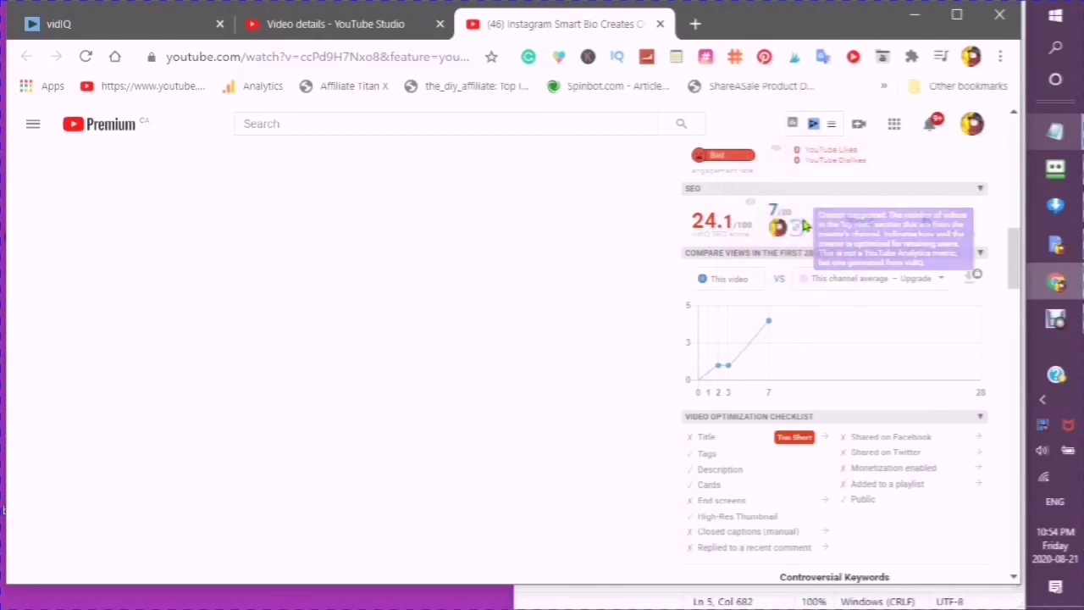
left_click(798, 219)
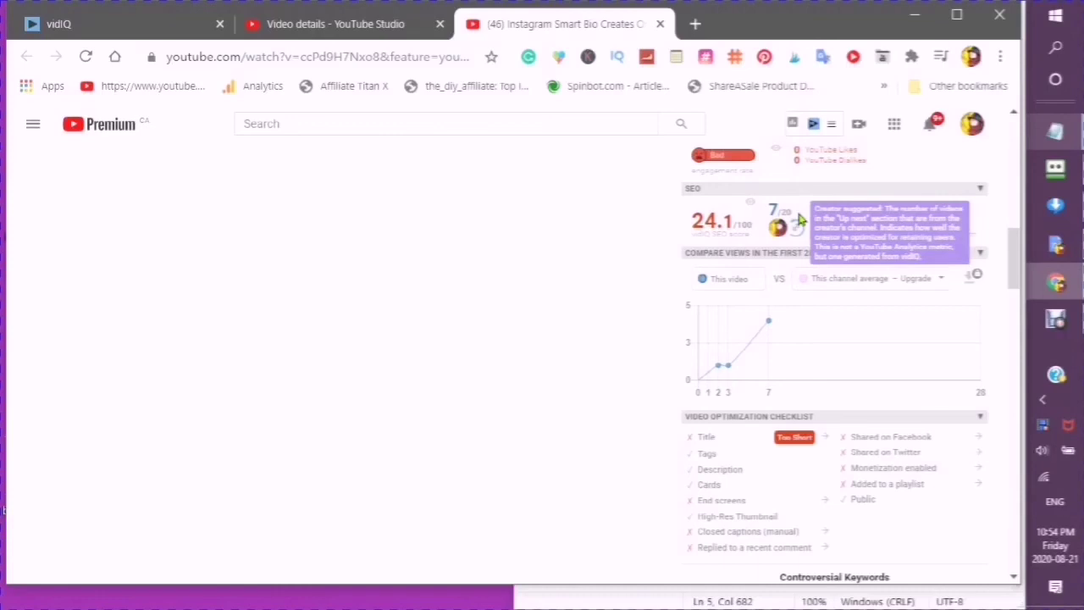
left_click(798, 220)
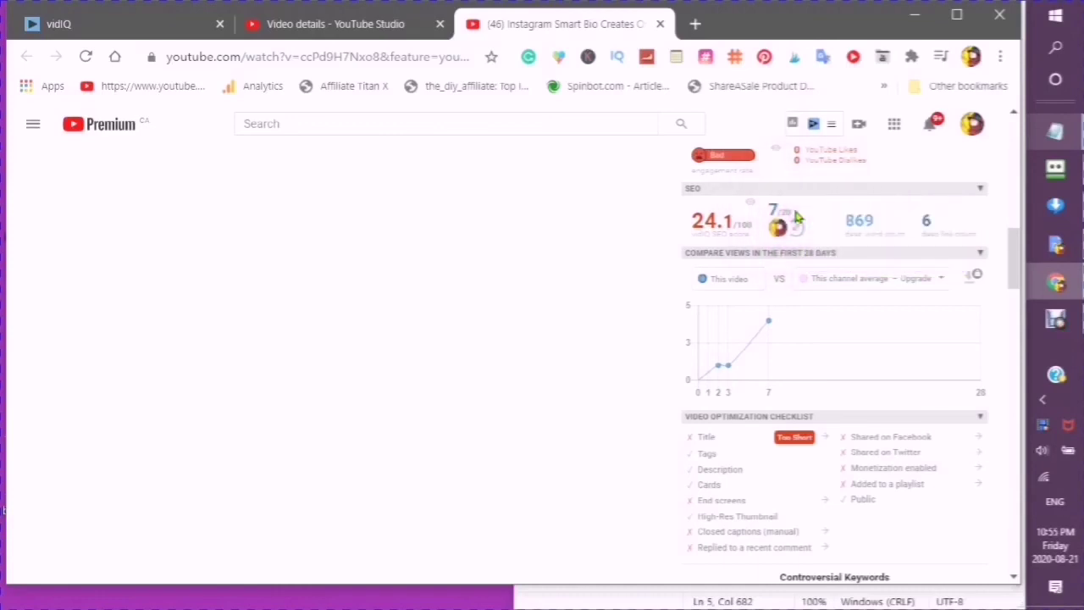
left_click(779, 209)
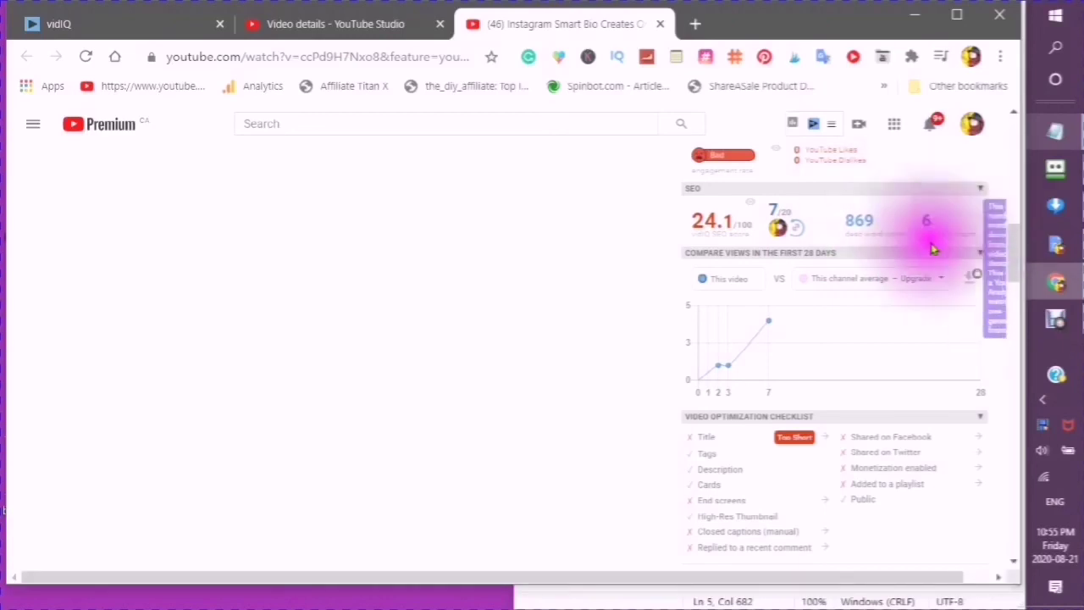
- Look over the 28-day views comparison and the Video Optimization Checklist in the scorecard
scroll(828, 278, "down", 1)
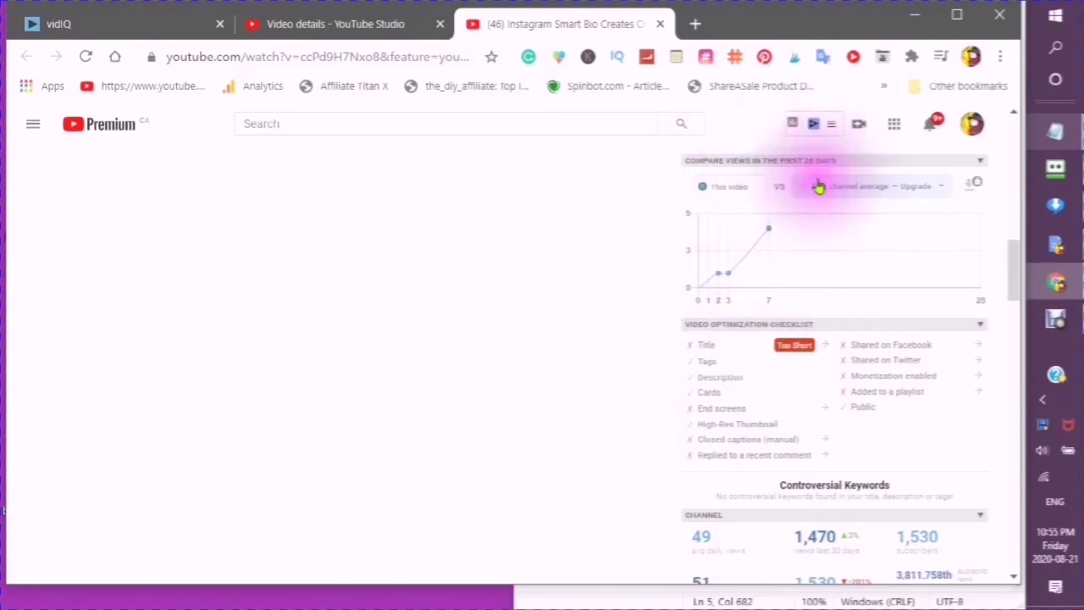
scroll(818, 191, "down", 2)
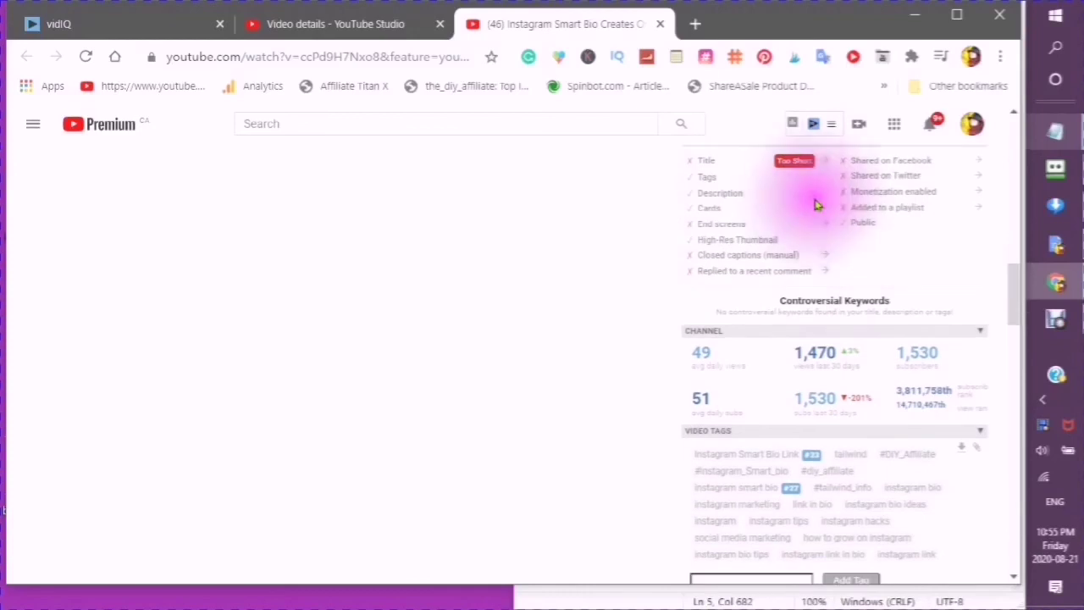
scroll(813, 206, "up", 1)
scroll(756, 261, "down", 1)
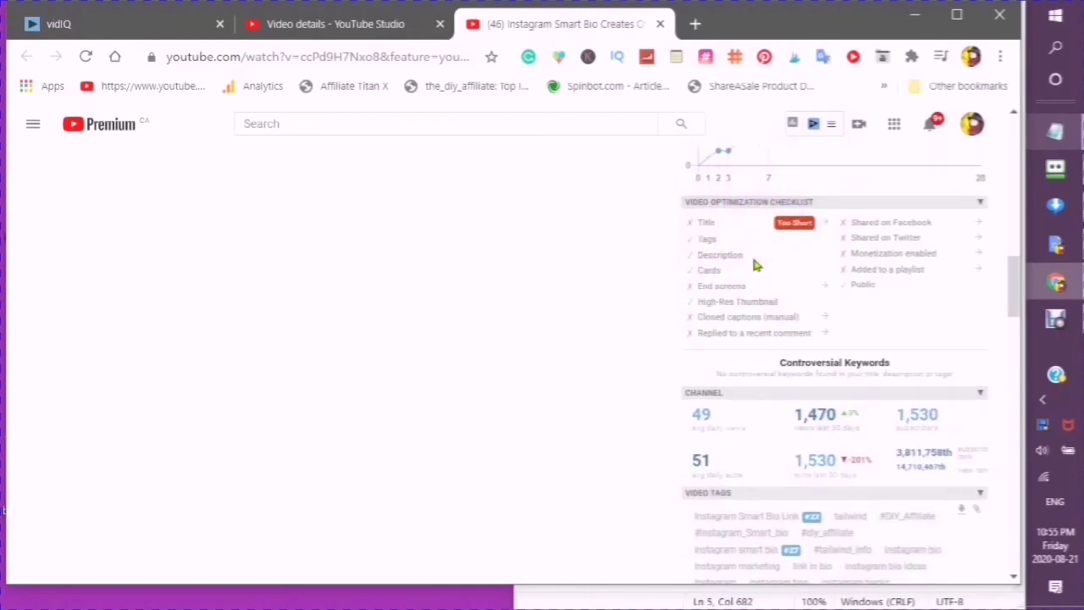
scroll(757, 265, "down", 1)
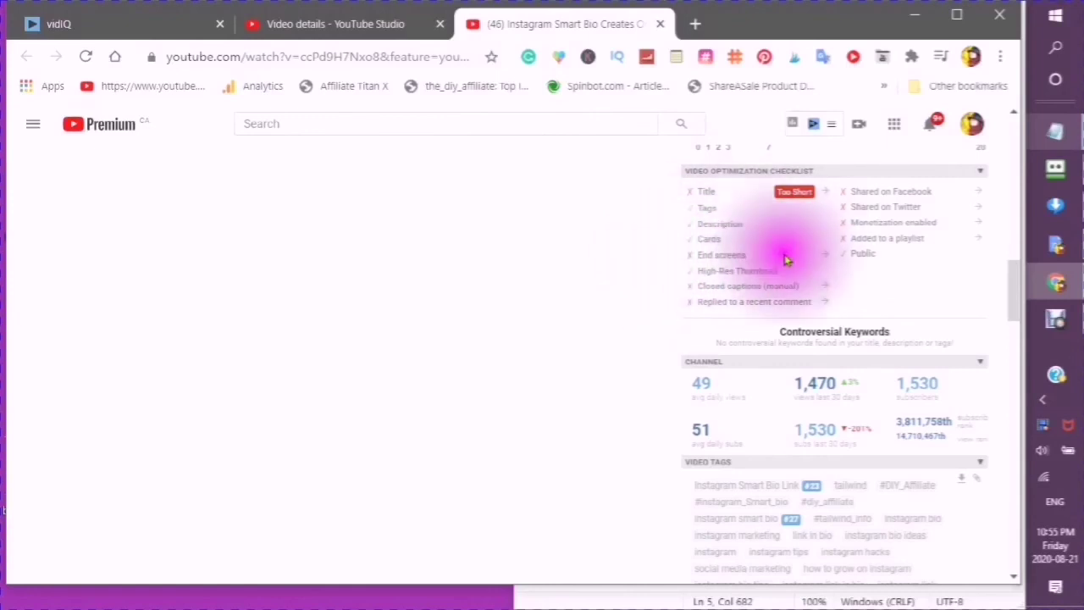
- Review the uncompleted checklist items, open the End screens item's edit page in YouTube Studio, and return to the watch page
left_click(698, 309)
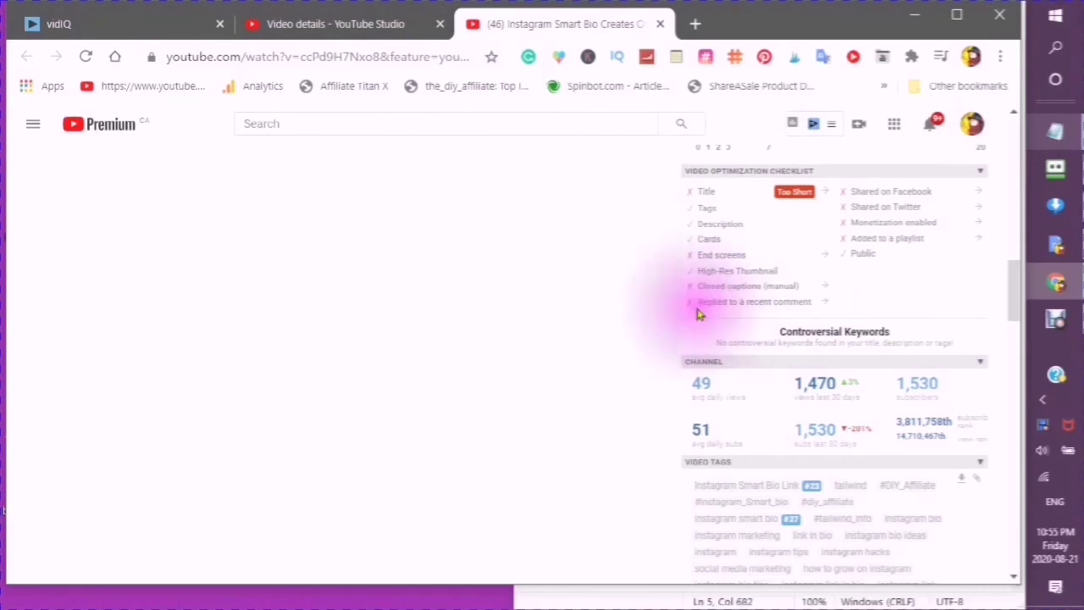
left_click(696, 313)
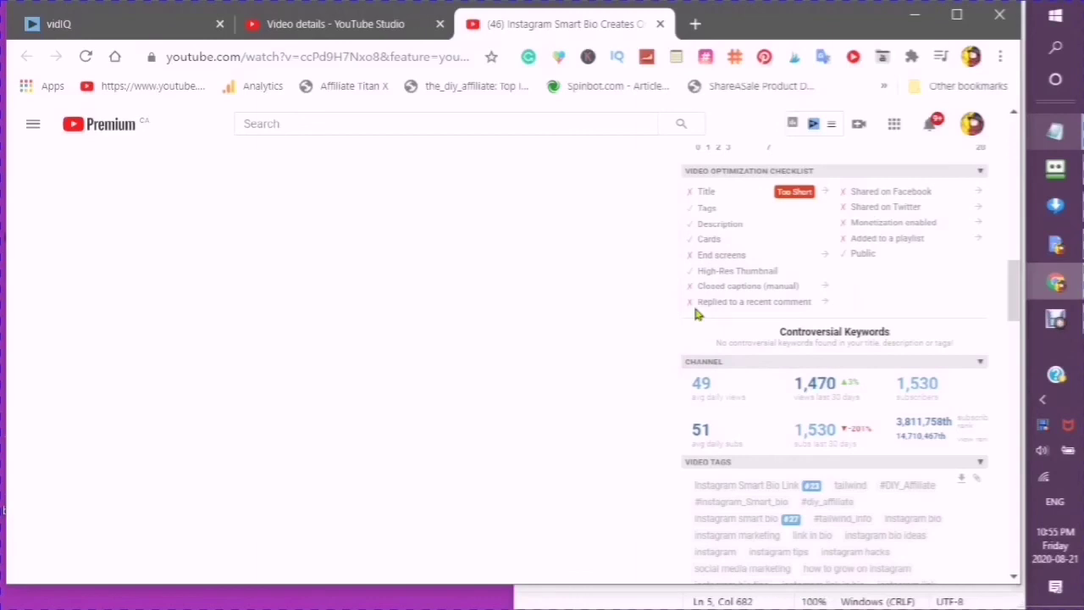
mouse_move(693, 303)
left_mouse_down()
mouse_move(726, 322)
mouse_move(823, 299)
left_mouse_up()
mouse_move(851, 195)
left_mouse_down()
mouse_move(912, 189)
mouse_move(875, 189)
mouse_move(866, 203)
mouse_move(947, 205)
mouse_move(845, 238)
mouse_move(896, 237)
left_mouse_up()
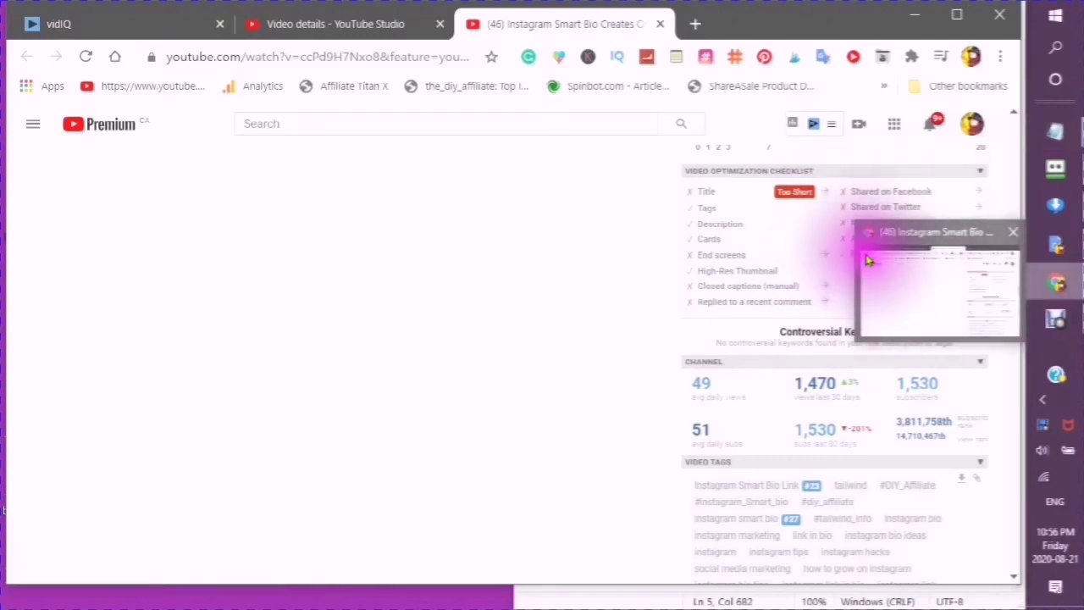
left_click(824, 264)
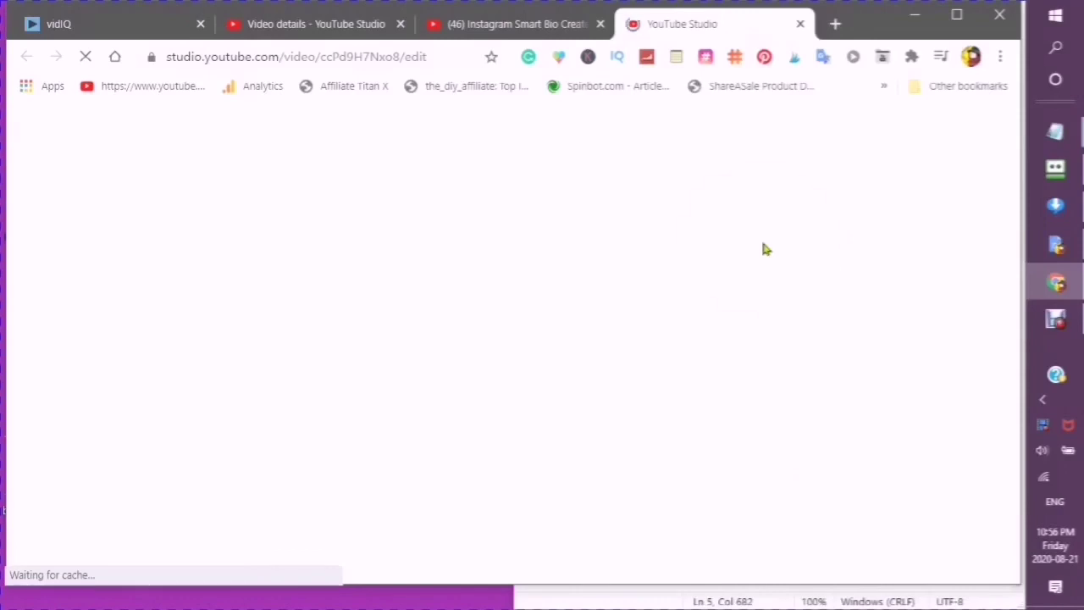
left_click(485, 28)
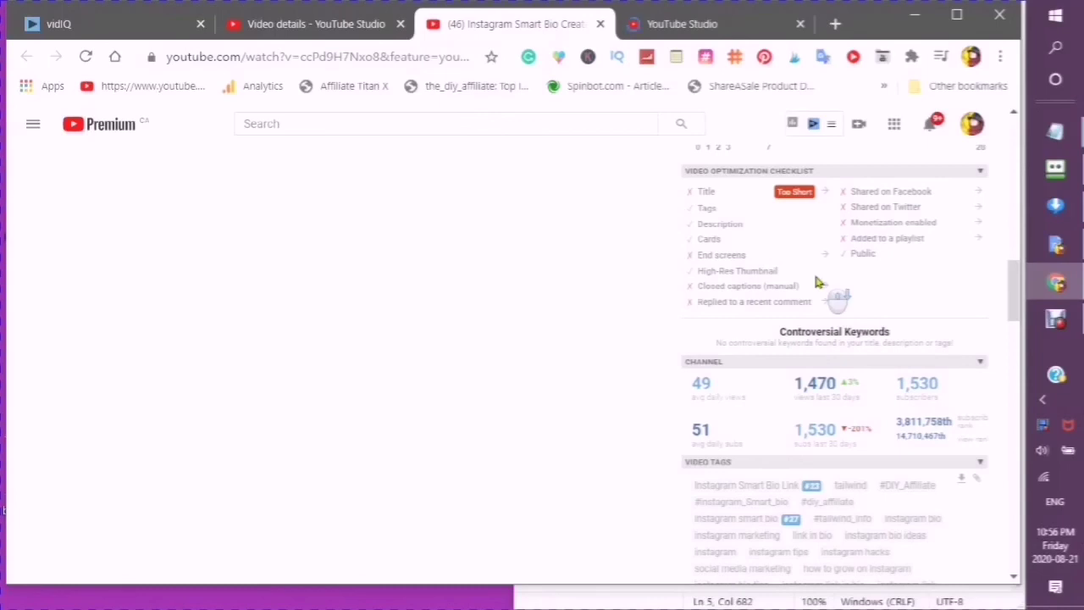
- Look over the channel statistics, video tags and channel tags in the vidIQ scorecard
scroll(817, 282, "down", 3)
scroll(815, 283, "down", 1)
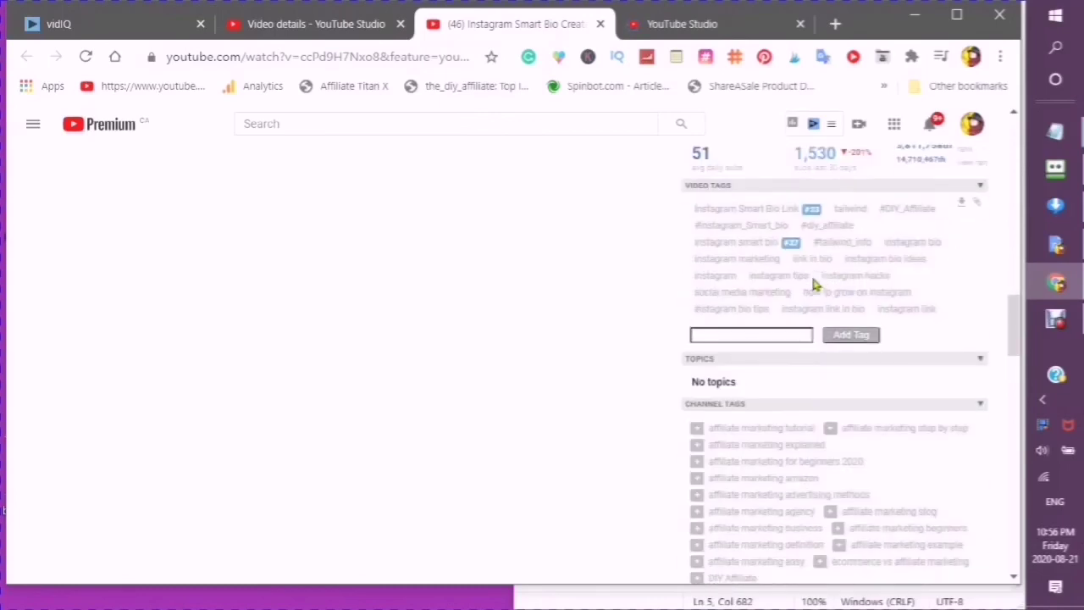
scroll(813, 284, "up", 3)
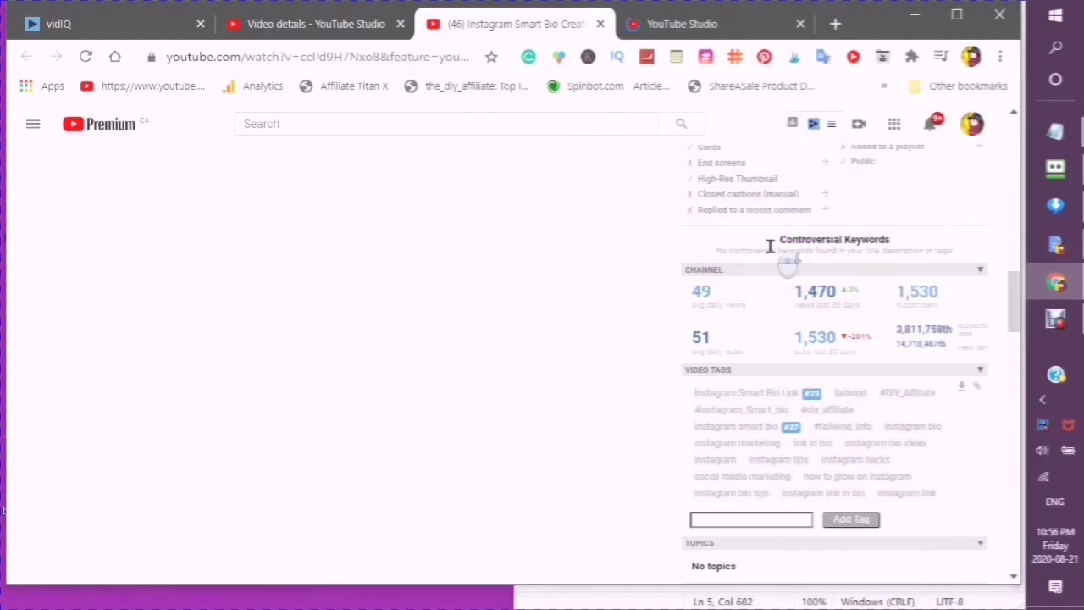
- Examine the scorecard's Channel section: average daily views and subs, 30-day views and subs, subscriber count and ranks
scroll(770, 246, "down", 2)
scroll(770, 245, "up", 1)
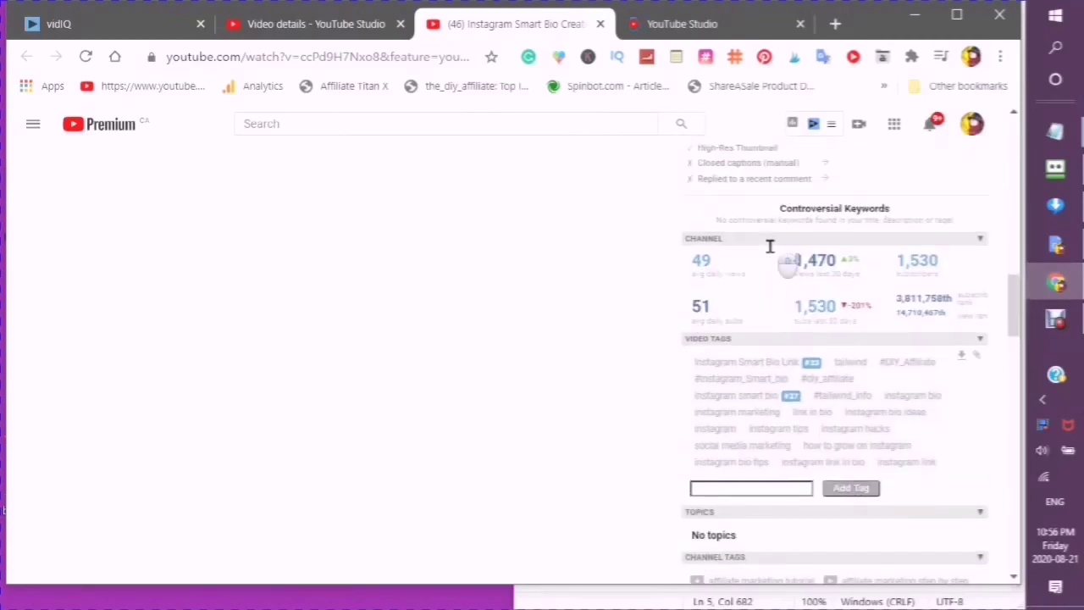
scroll(770, 246, "down", 1)
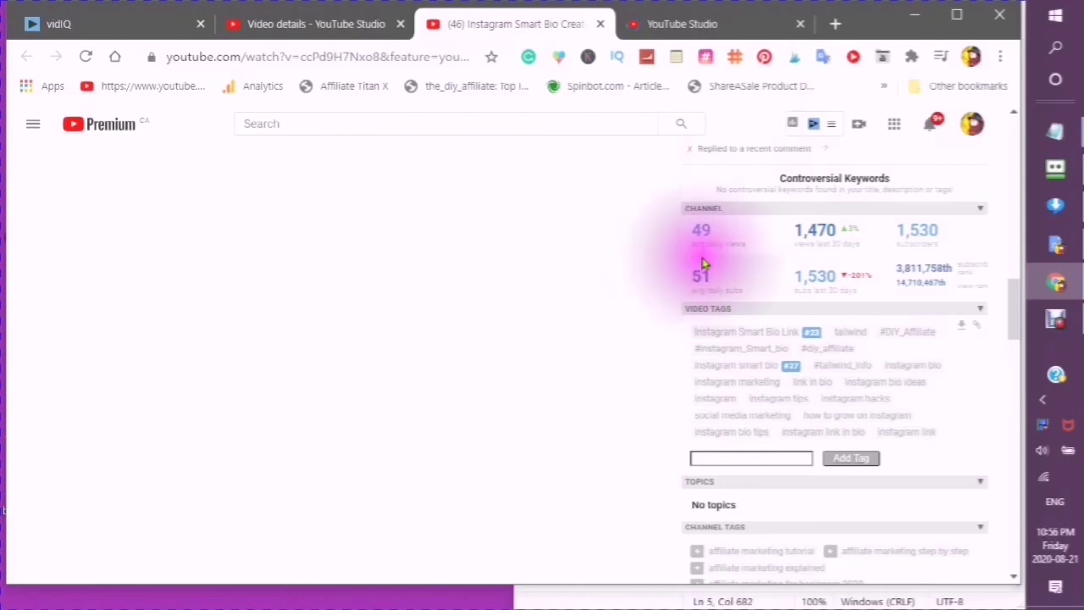
scroll(737, 269, "down", 1)
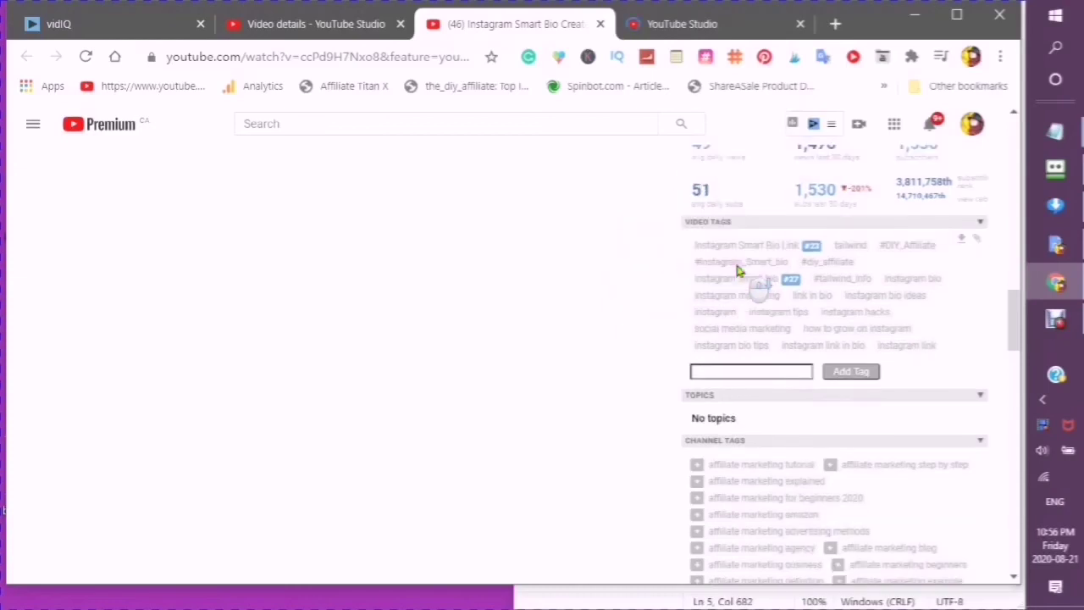
scroll(737, 269, "down", 1)
scroll(737, 271, "up", 2)
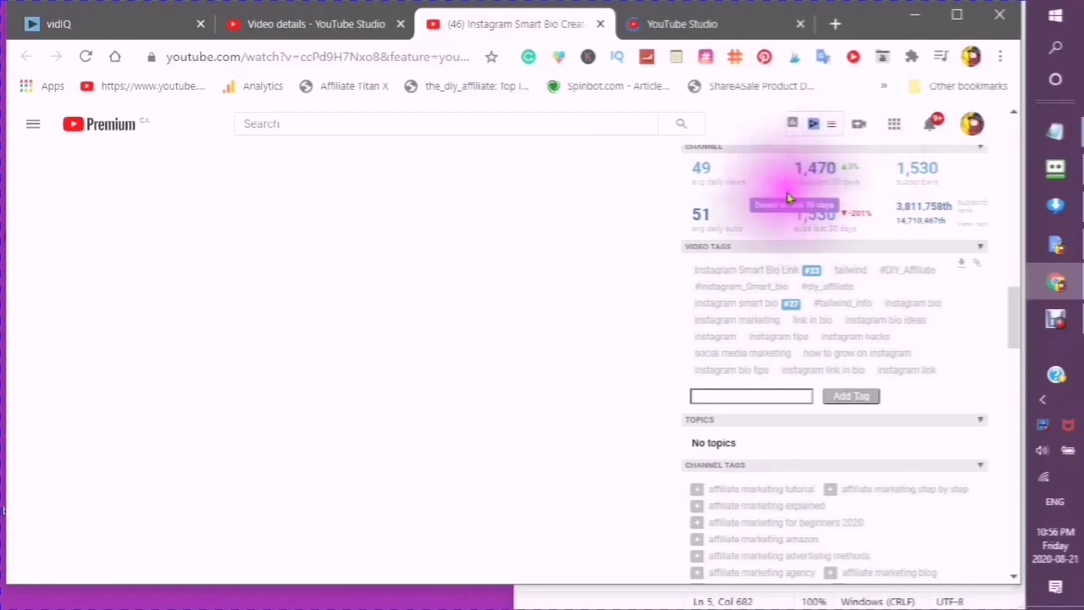
scroll(804, 198, "up", 1)
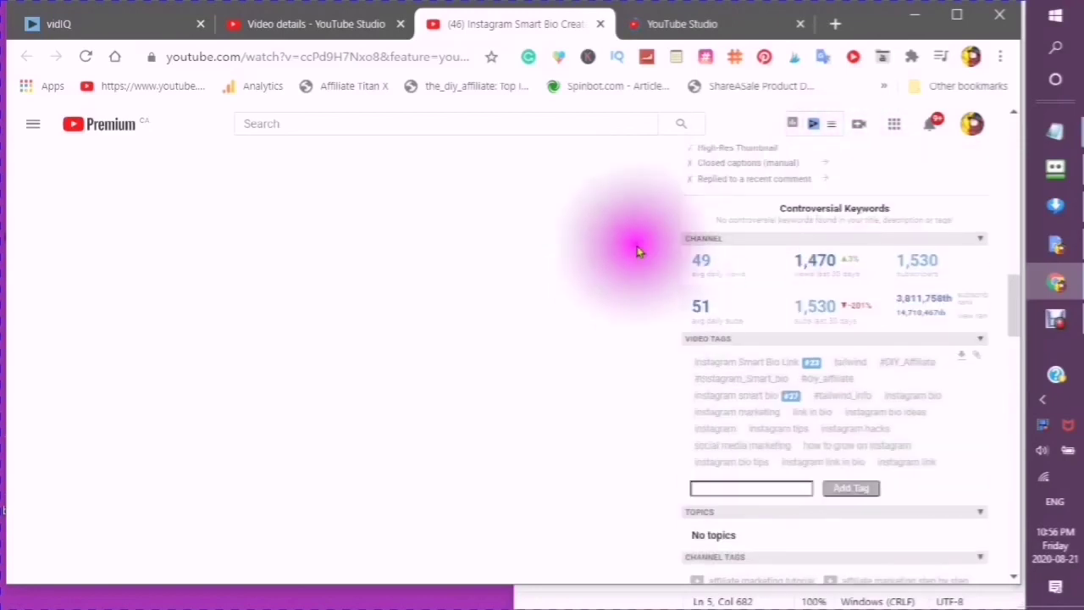
scroll(777, 260, "down", 1)
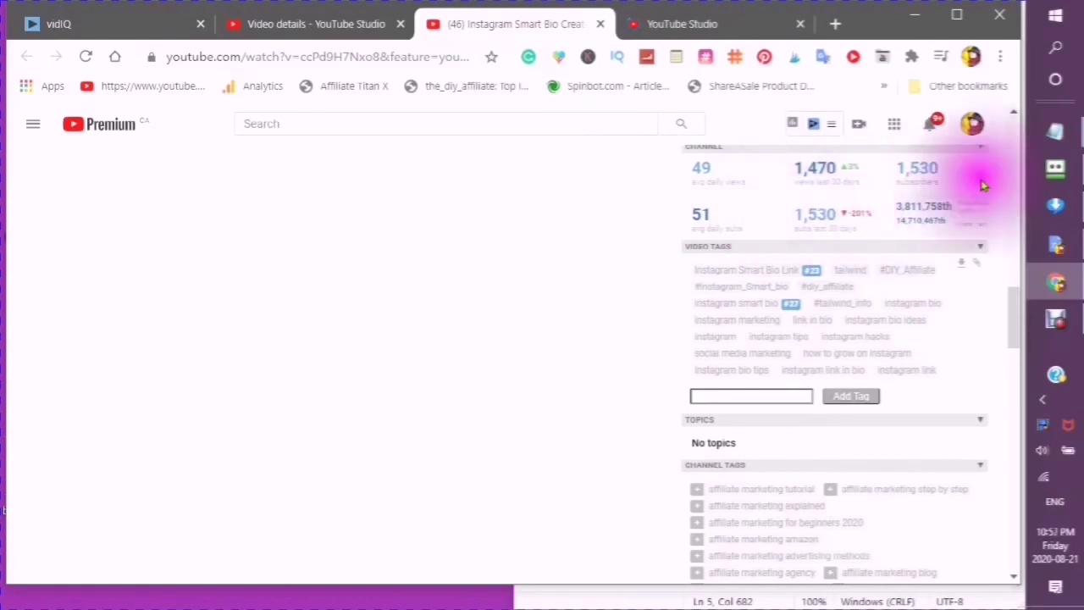
mouse_move(1036, 183)
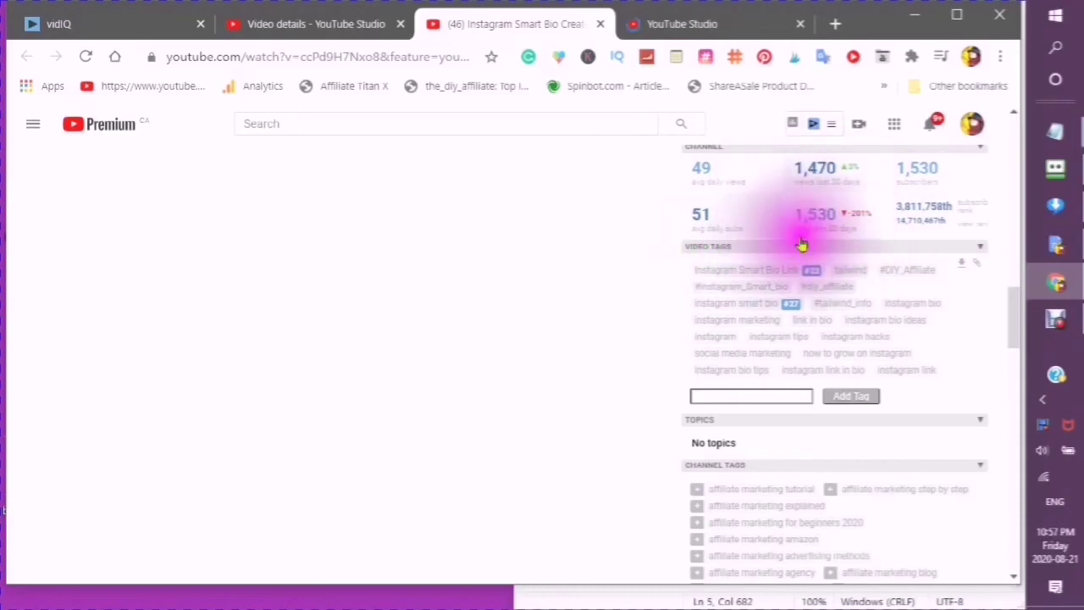
double_click(907, 231)
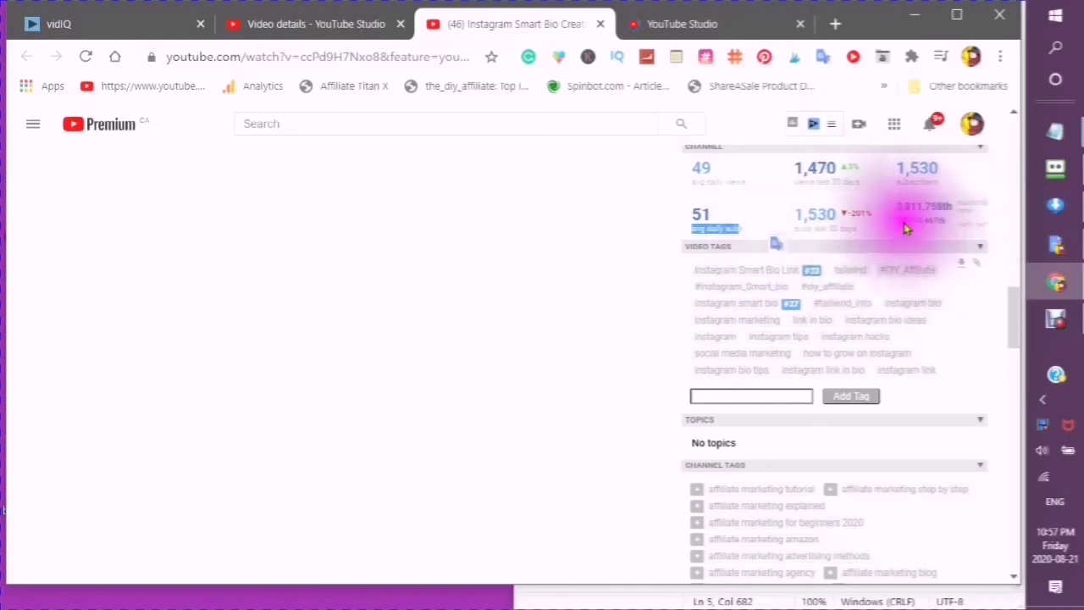
- Add the tag "instagram tailwind" to the video tags in the vidIQ scorecard
scroll(803, 287, "down", 1)
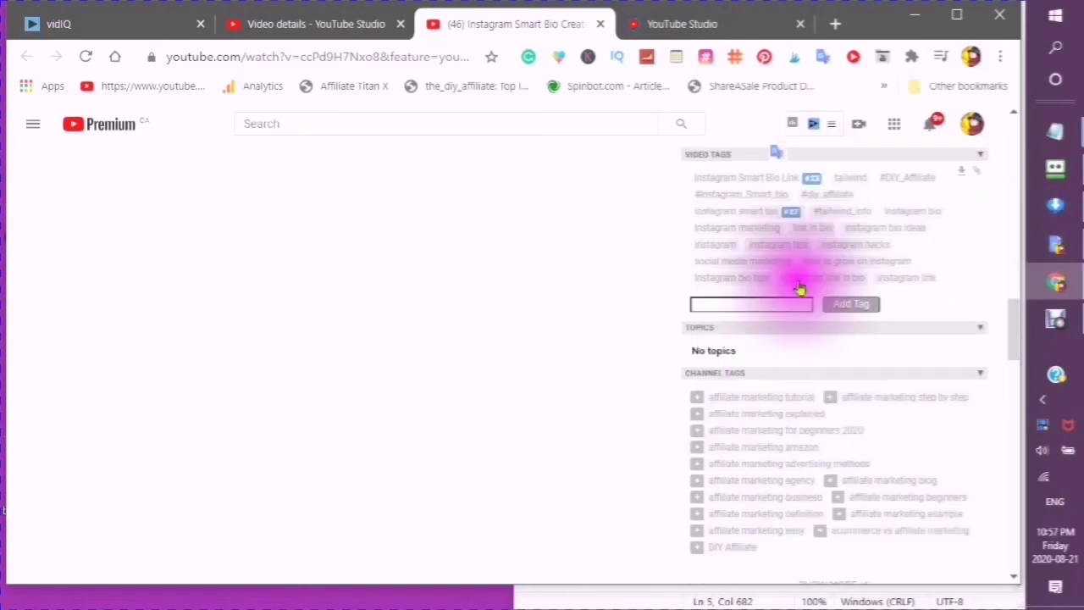
left_click(695, 305)
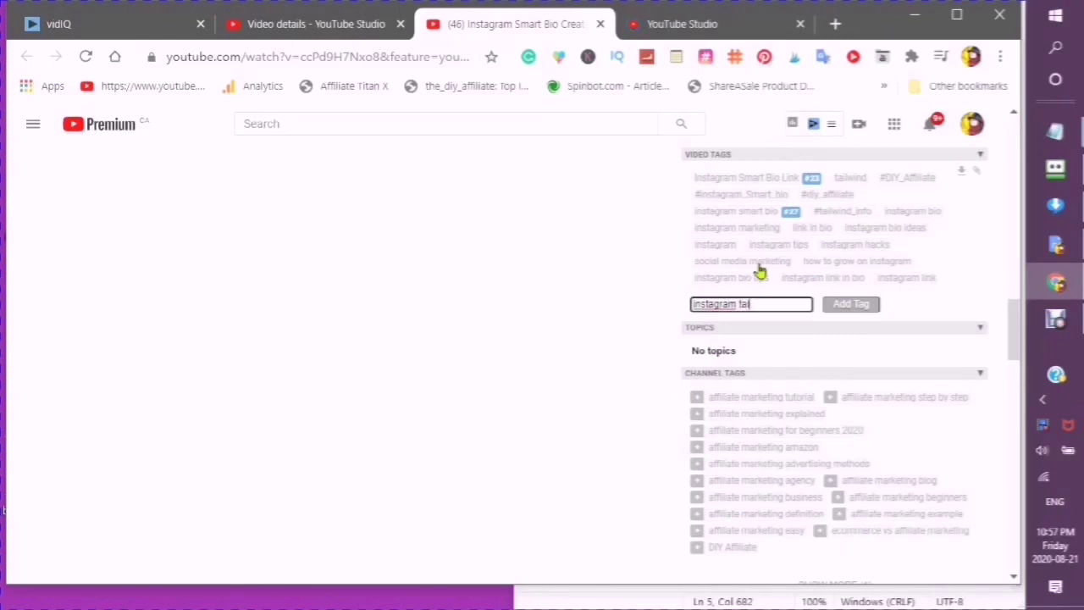
type("wind")
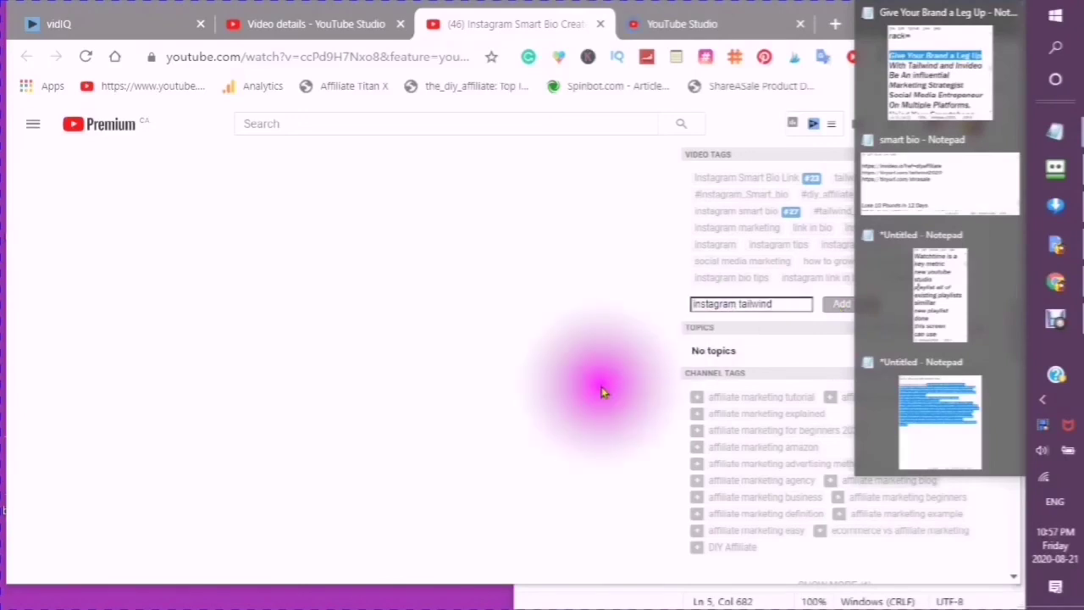
left_click(841, 312)
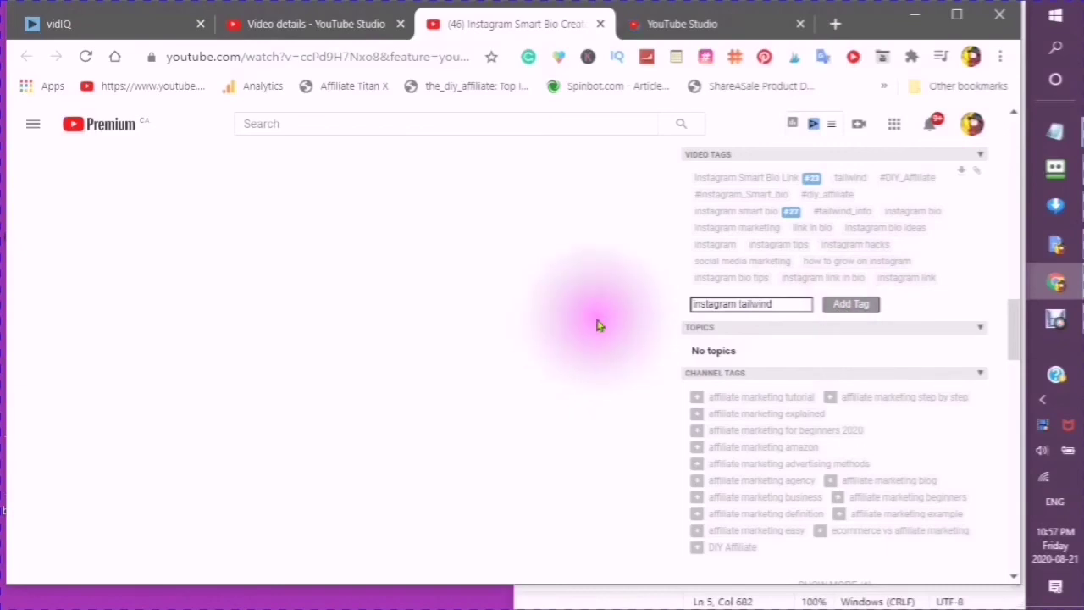
- Look over the topics, channel tags and Up next video suggestions, and return to the beginning of the watch page
scroll(698, 339, "down", 2)
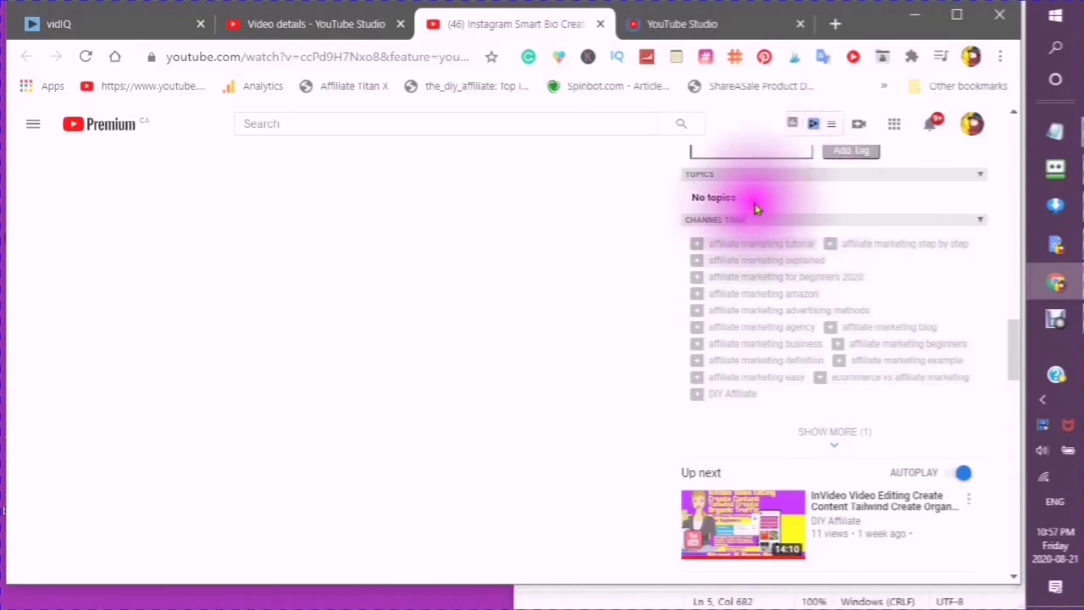
scroll(755, 212, "up", 2)
scroll(757, 237, "down", 9)
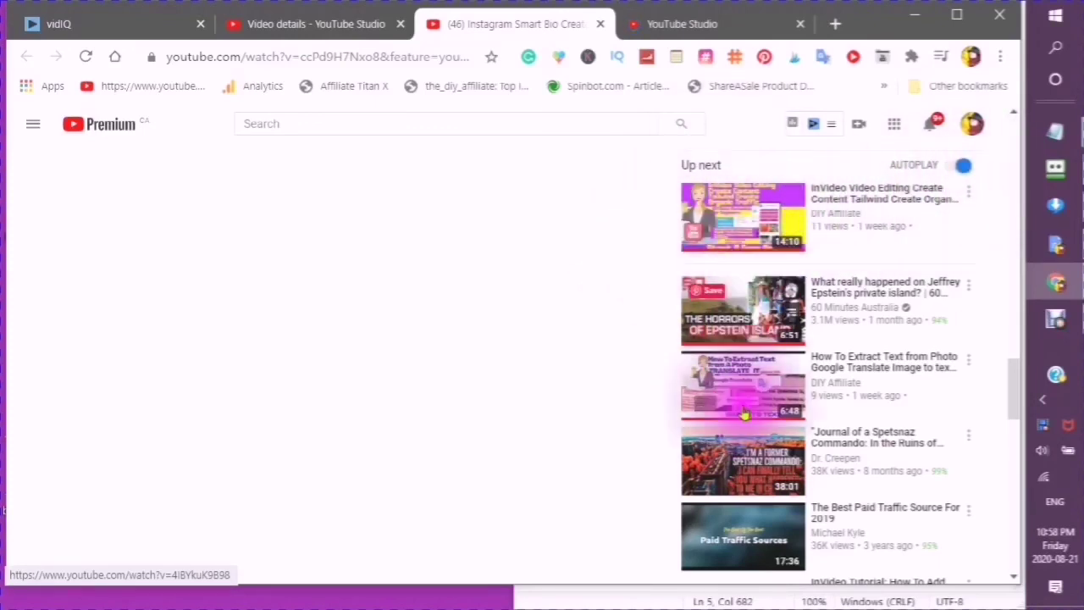
scroll(742, 412, "down", 3)
scroll(759, 432, "up", 3)
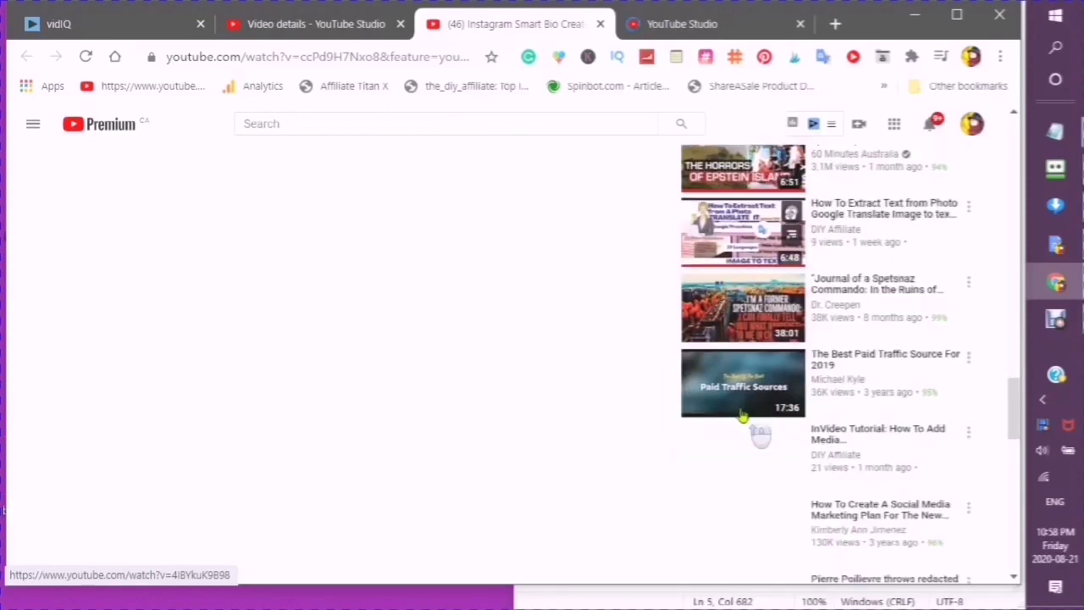
scroll(739, 412, "up", 1)
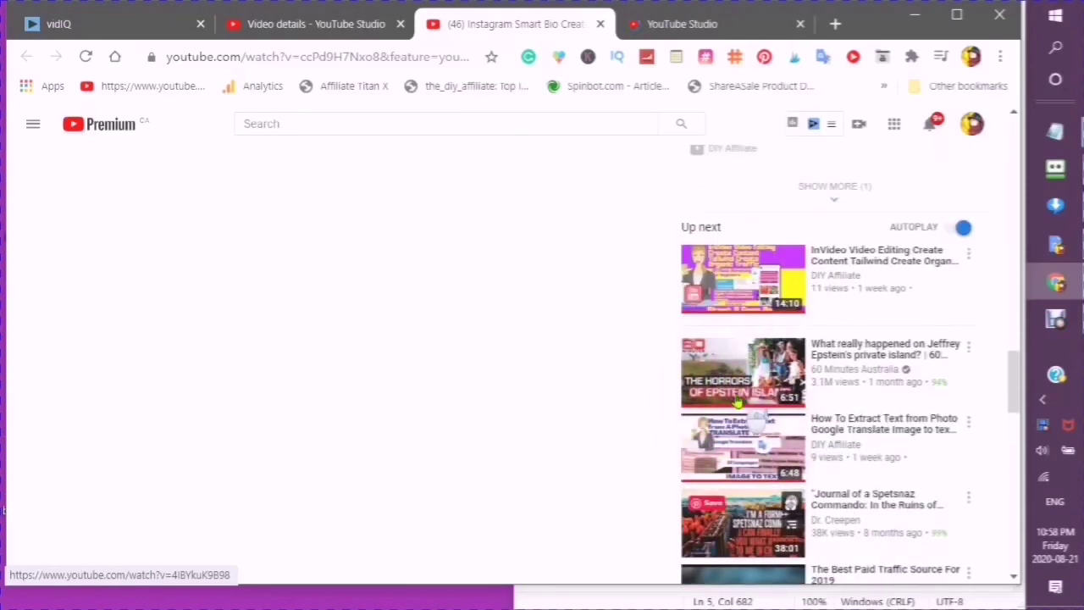
scroll(737, 404, "down", 4)
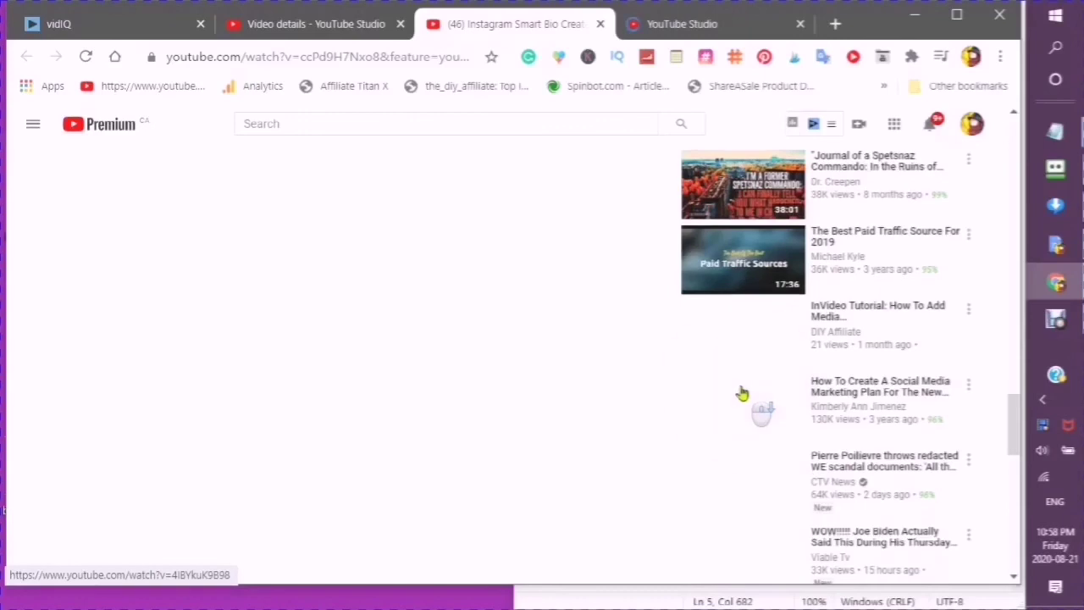
scroll(741, 392, "down", 10)
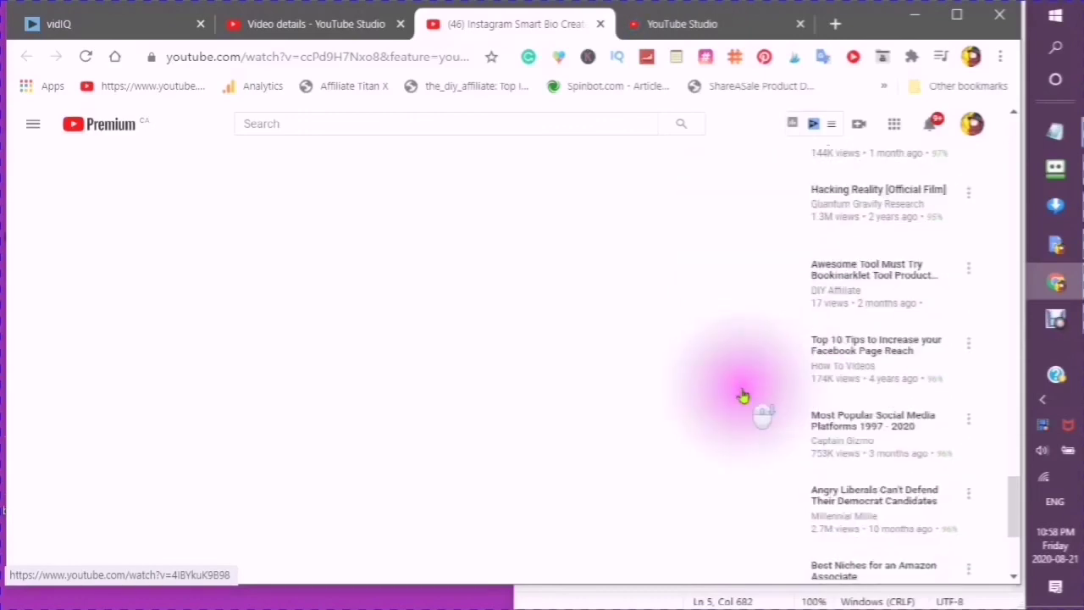
scroll(742, 396, "down", 1)
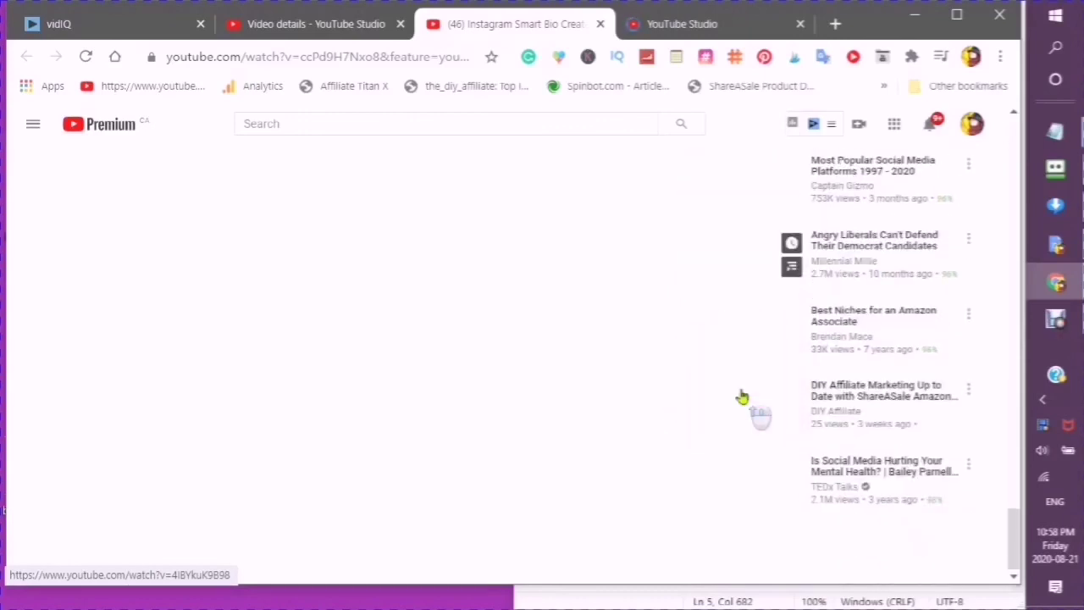
scroll(742, 395, "up", 7)
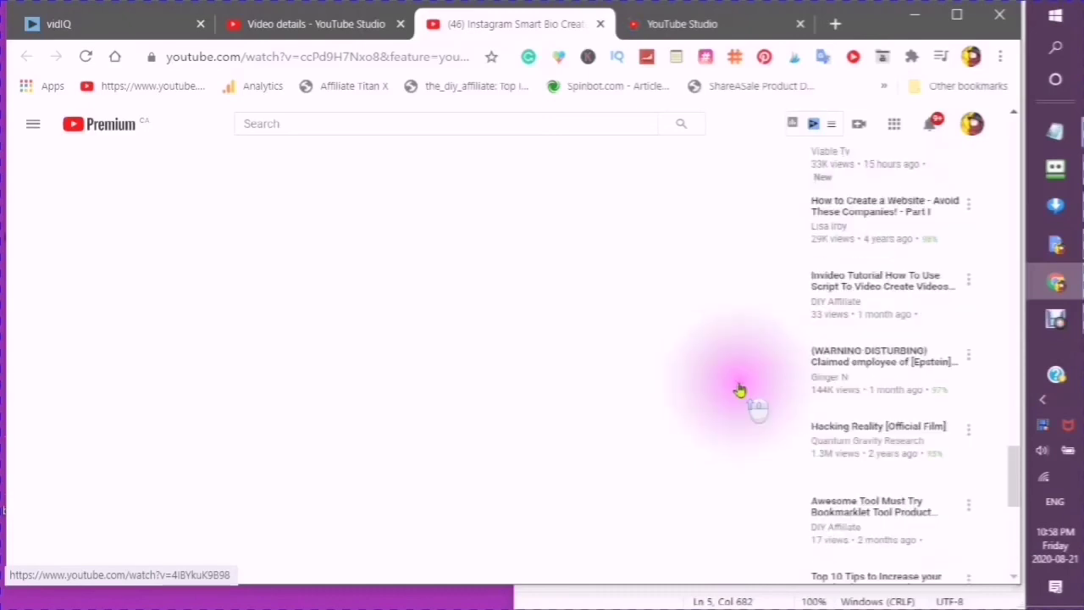
scroll(718, 361, "up", 2)
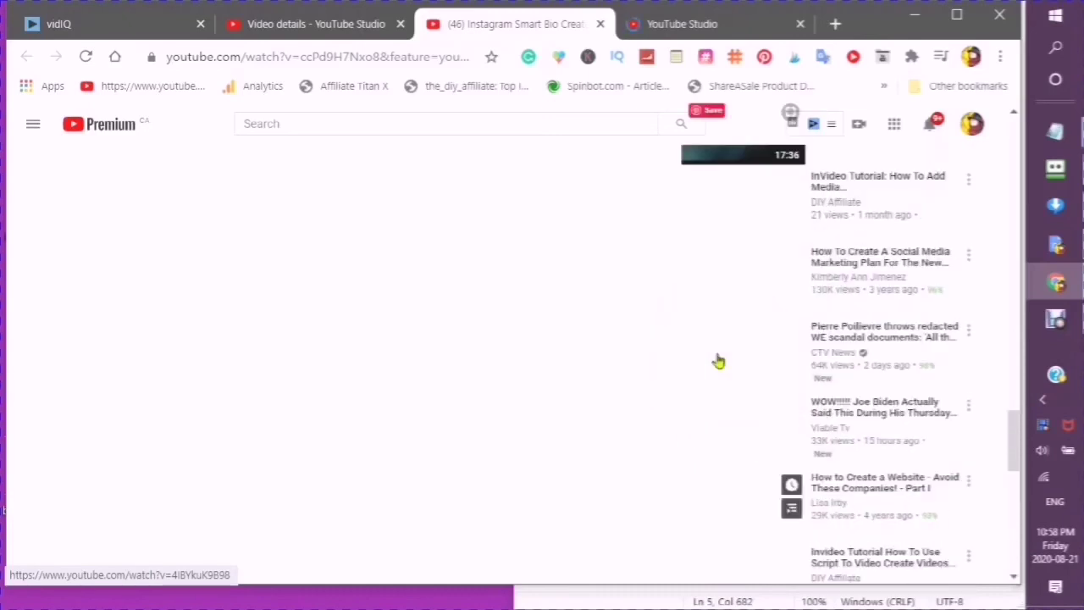
scroll(732, 289, "up", 1)
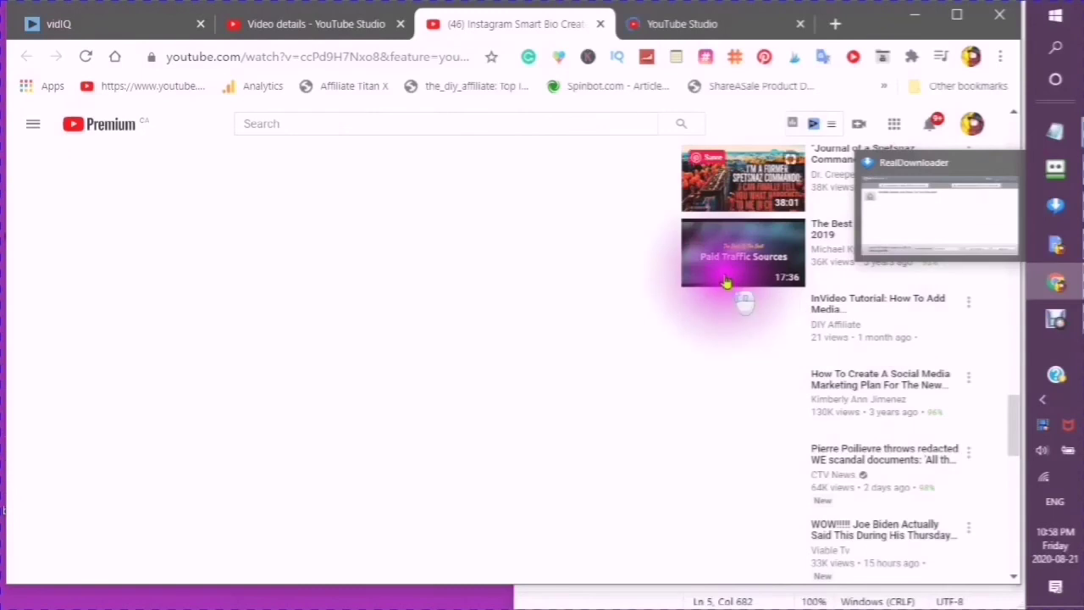
scroll(726, 282, "up", 5)
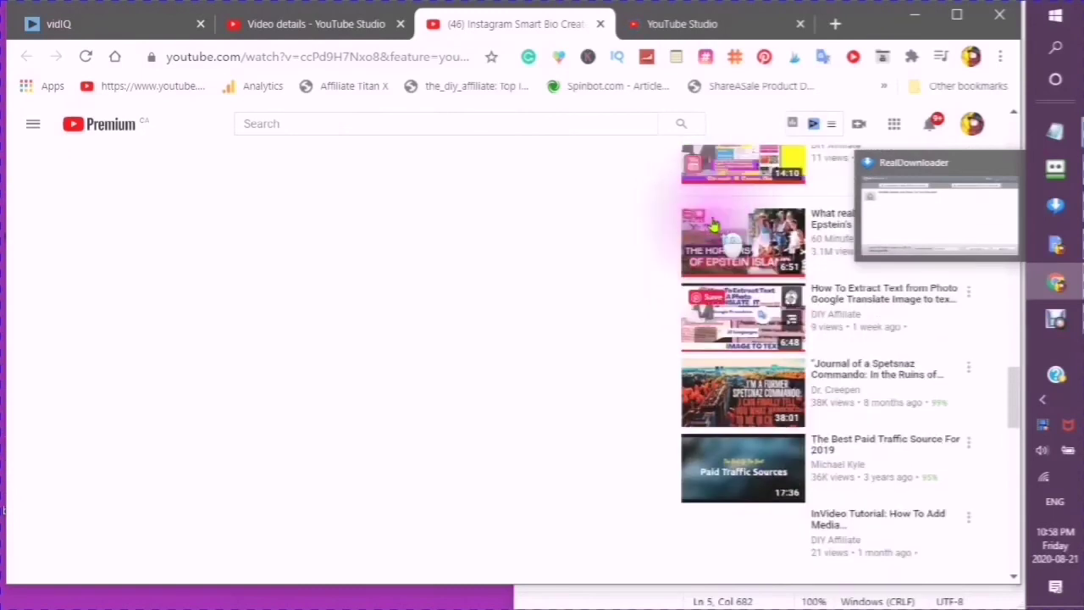
scroll(686, 197, "up", 8)
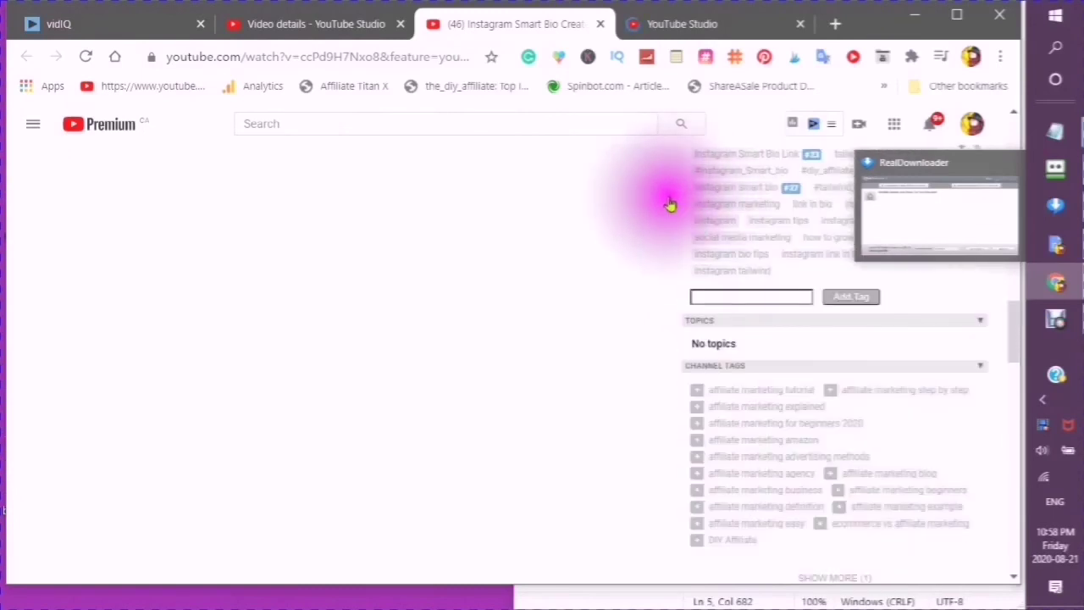
scroll(690, 196, "up", 10)
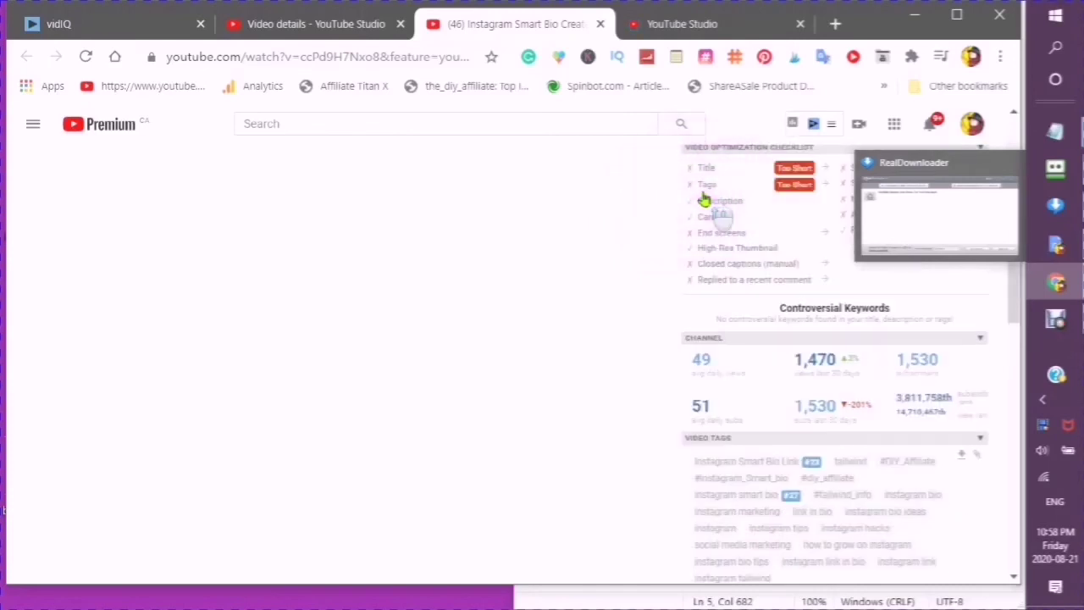
scroll(703, 199, "up", 5)
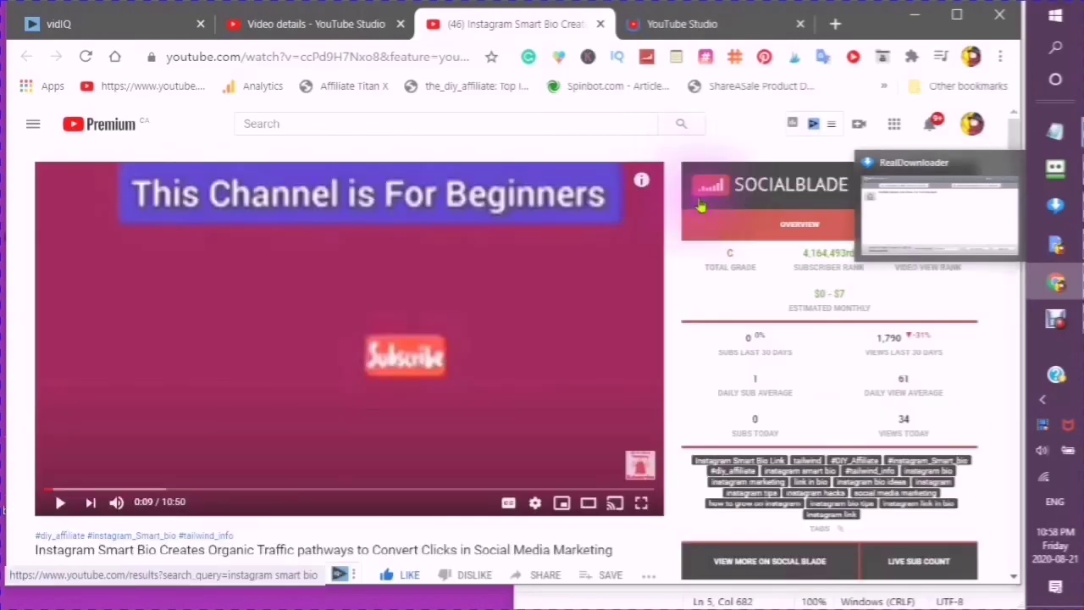
- Open vidIQ's Most viewed tool to view its keyword search and filters, and close it
scroll(621, 267, "down", 2)
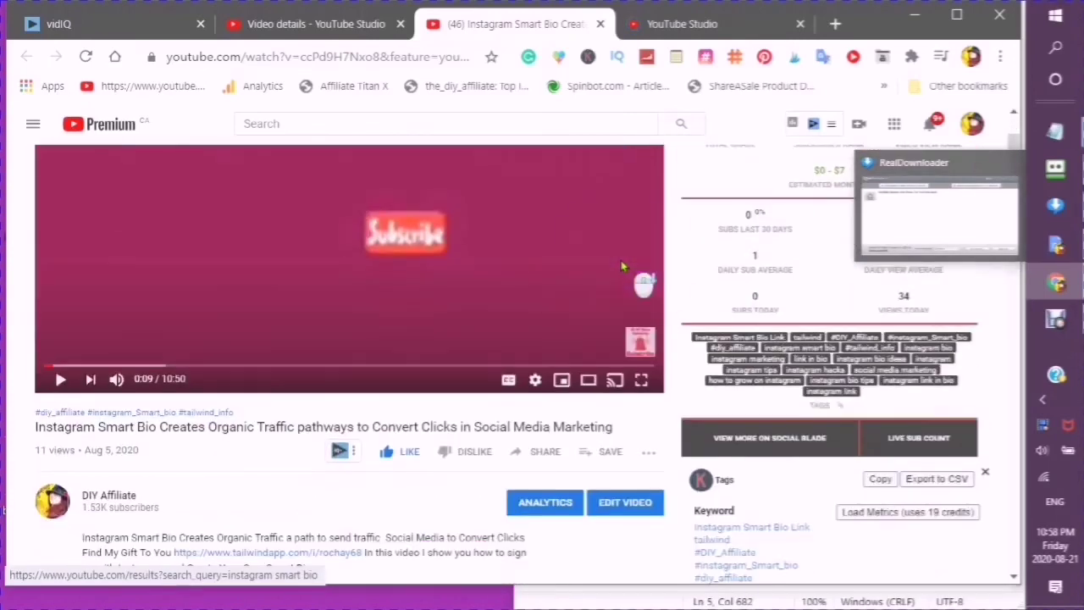
scroll(621, 245, "down", 1)
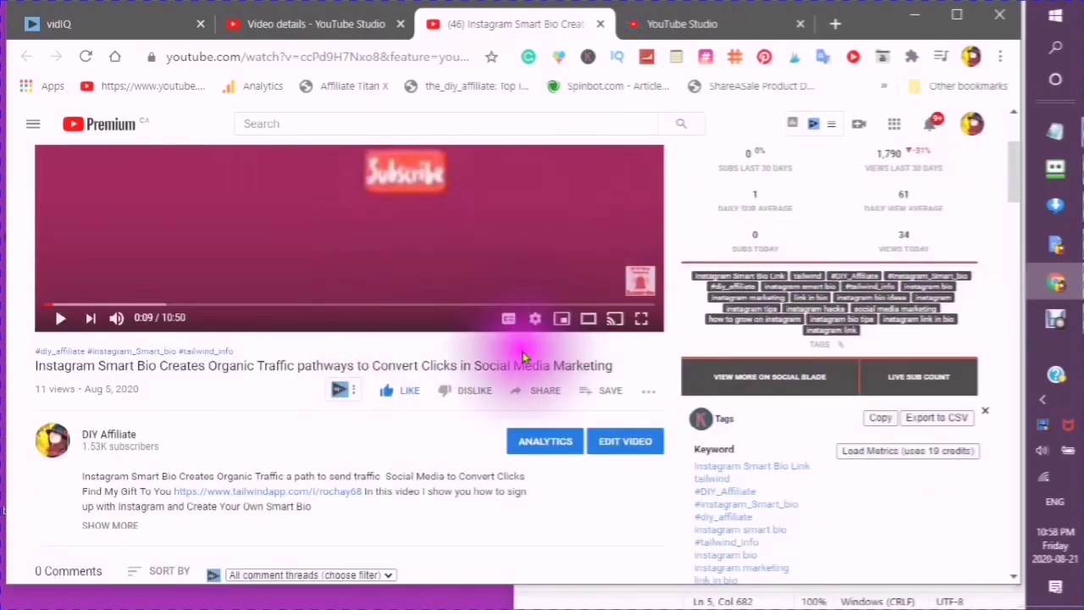
scroll(528, 352, "up", 3)
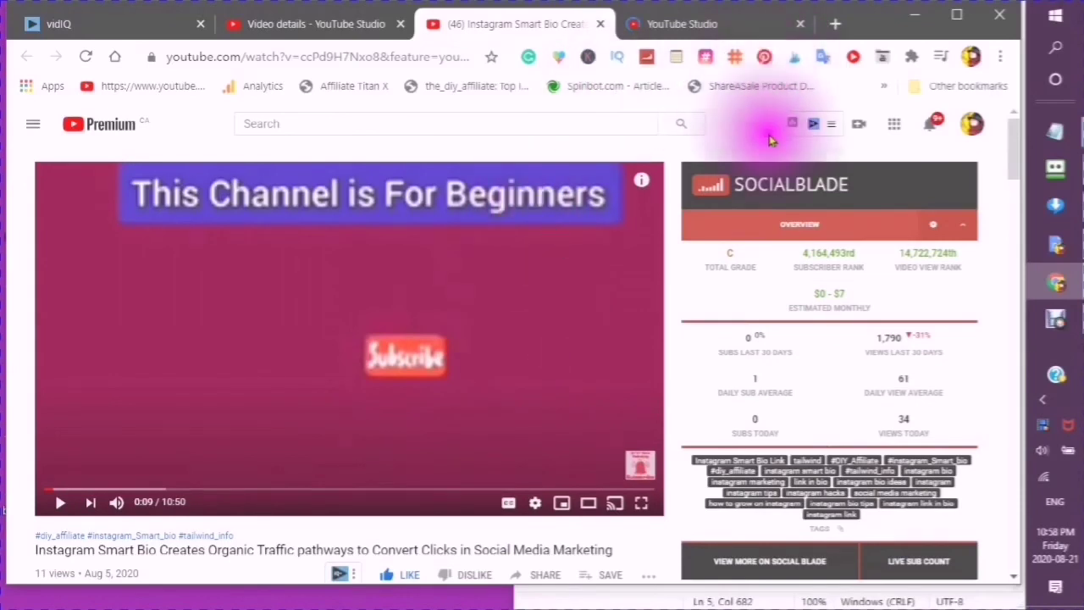
left_click(833, 132)
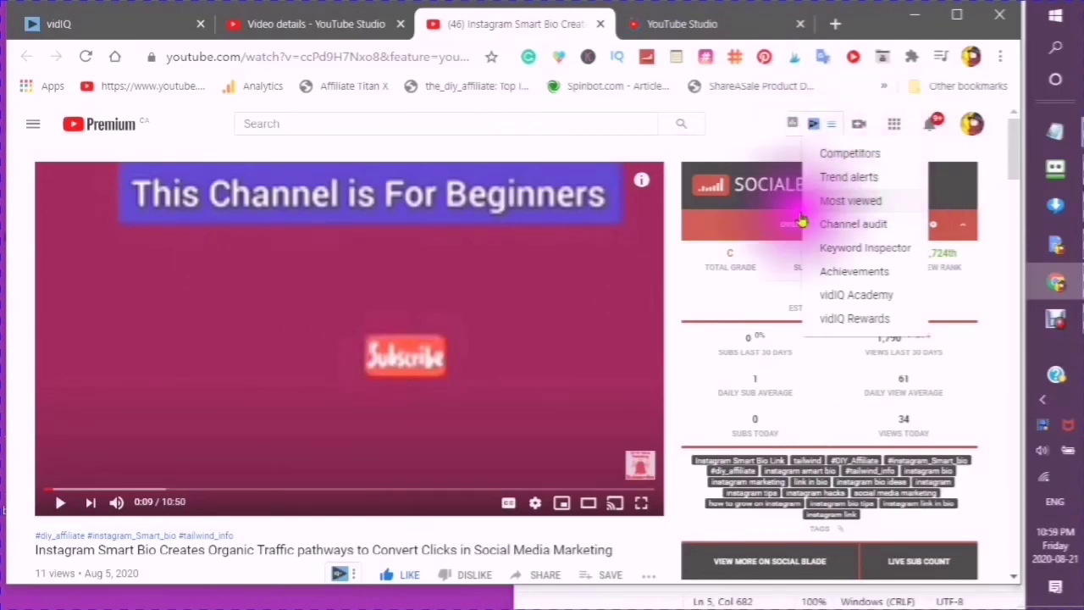
left_click(881, 203)
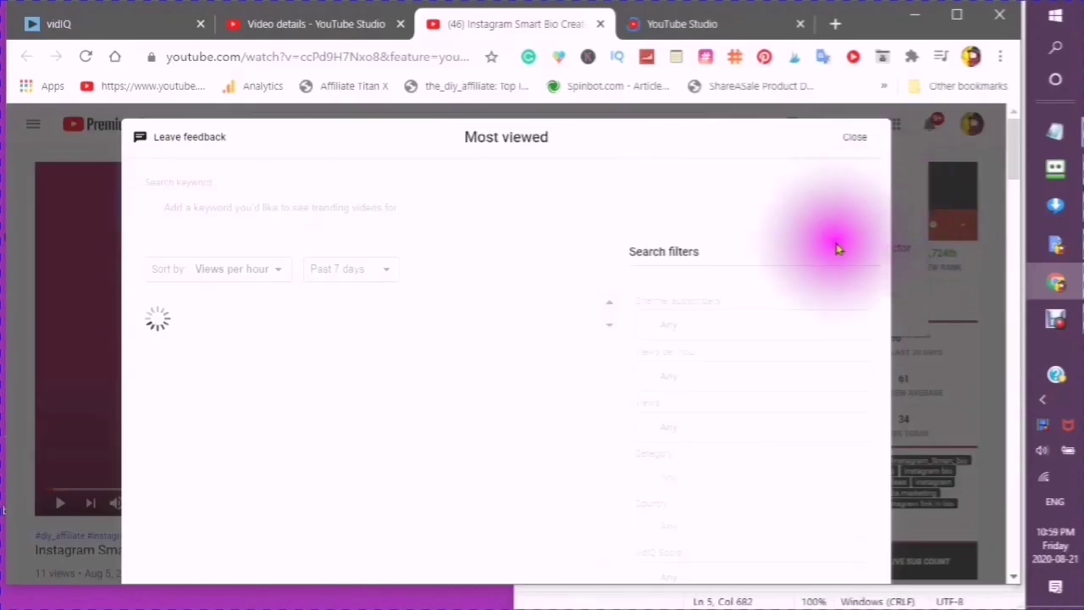
left_click(854, 140)
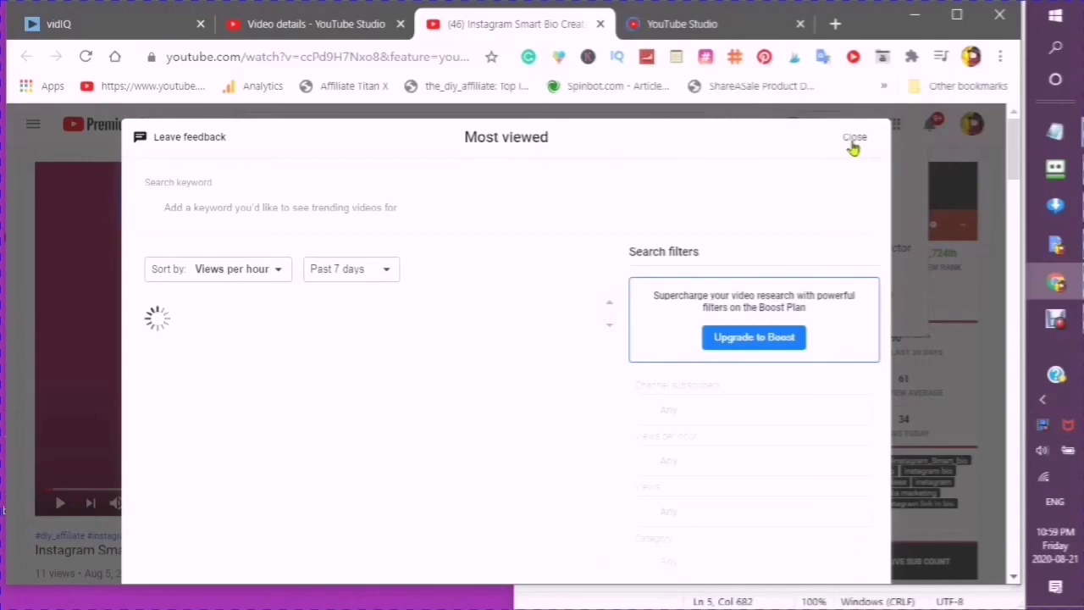
left_click(854, 141)
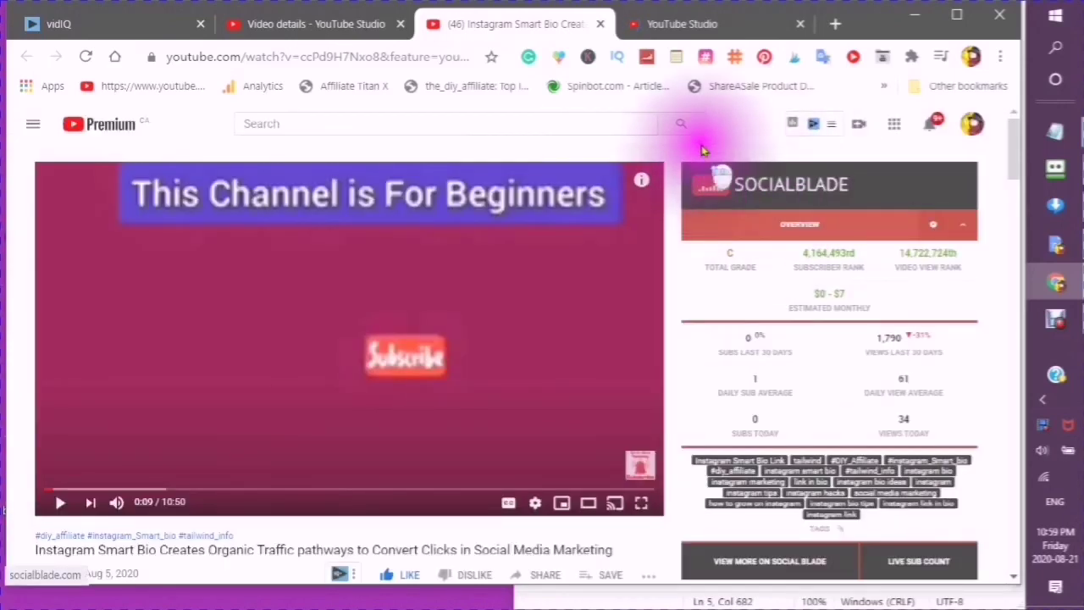
- Show vidIQ's video options beneath the Instagram Smart Bio video's title, such as Copy Cards, Copy End Screen and Thumbnail Editor
scroll(498, 363, "down", 3)
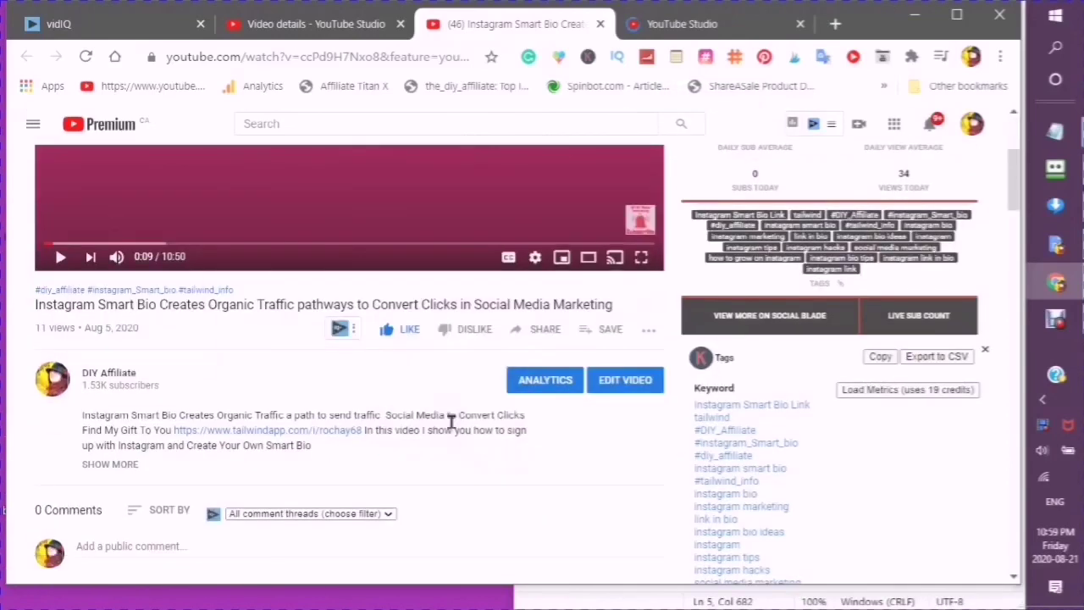
left_click(352, 332)
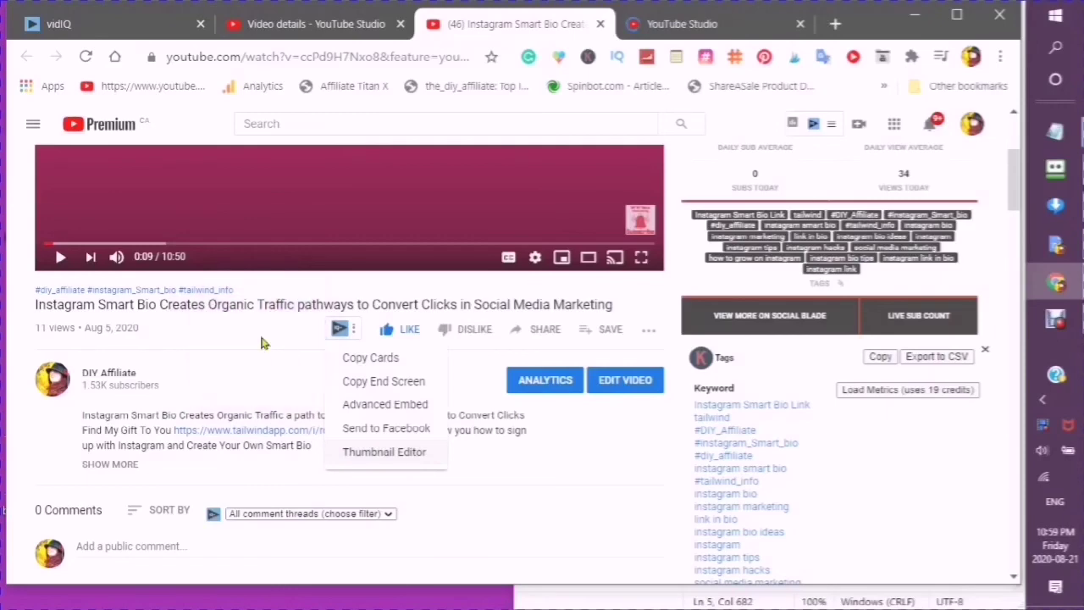
- Return to the beginning of the Instagram Smart Bio watch page and close the YouTube Studio dashboard tab
scroll(261, 342, "down", 4)
scroll(260, 342, "up", 2)
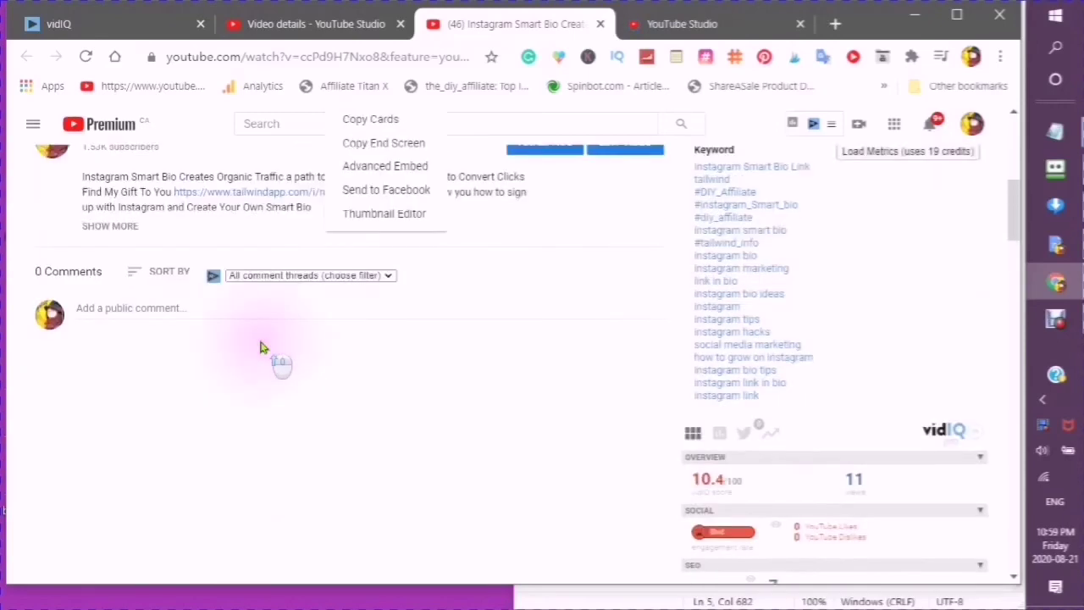
scroll(261, 347, "up", 5)
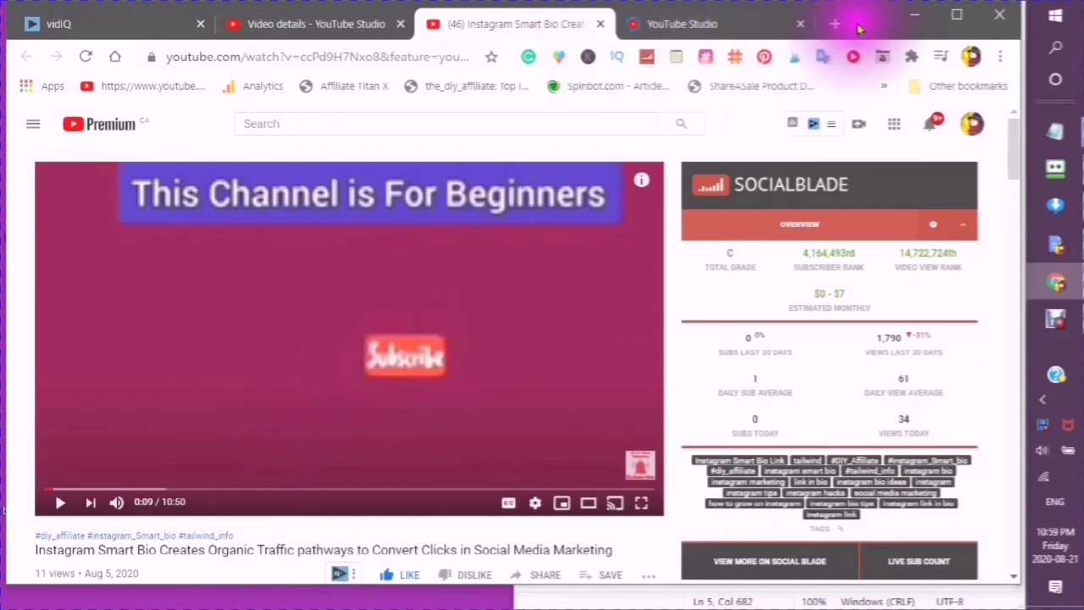
left_click(799, 26)
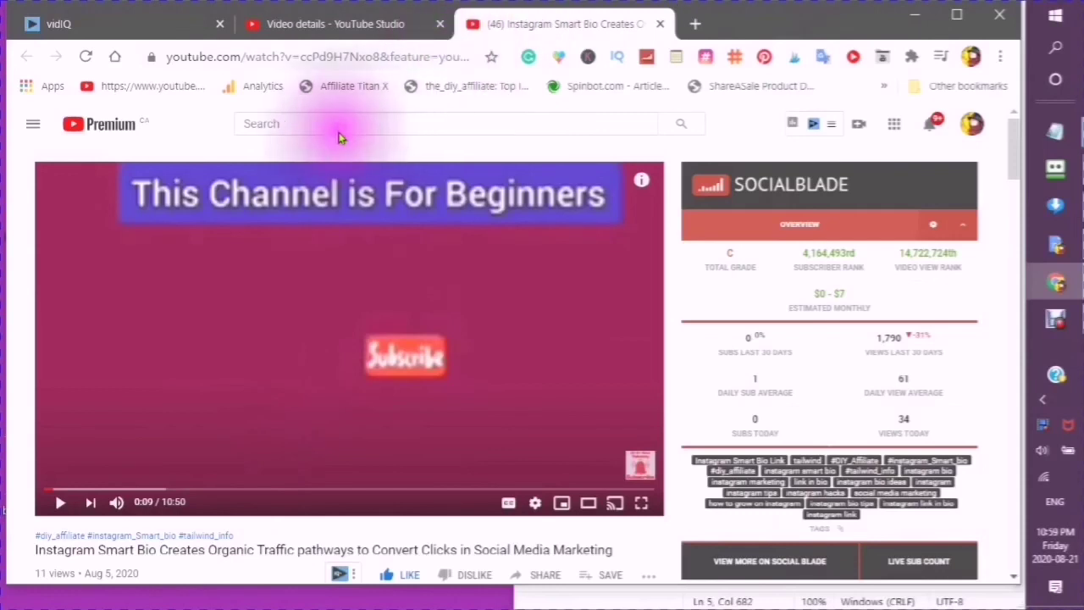
- Enter "instagram" in YouTube's search without submitting it, and look over the suggested keyword phrases
left_click(266, 128)
left_click(252, 123)
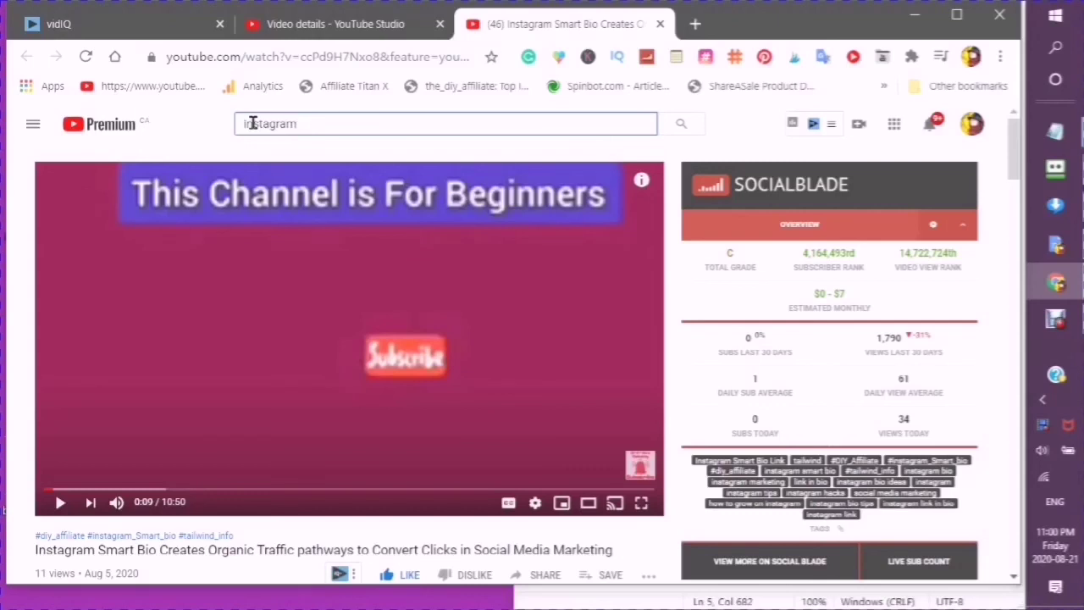
left_click(253, 123)
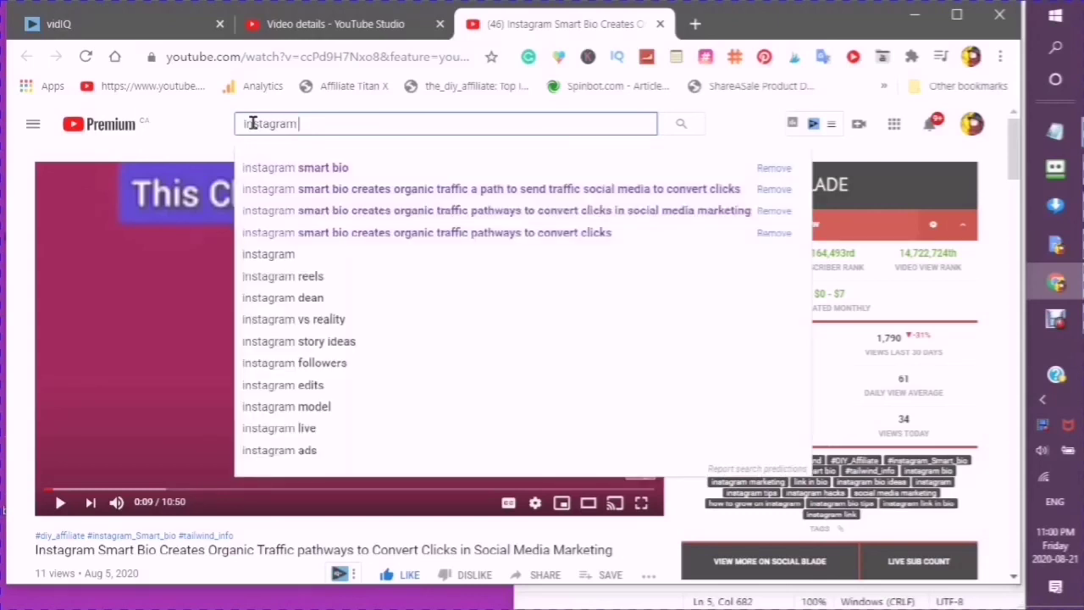
key("Escape")
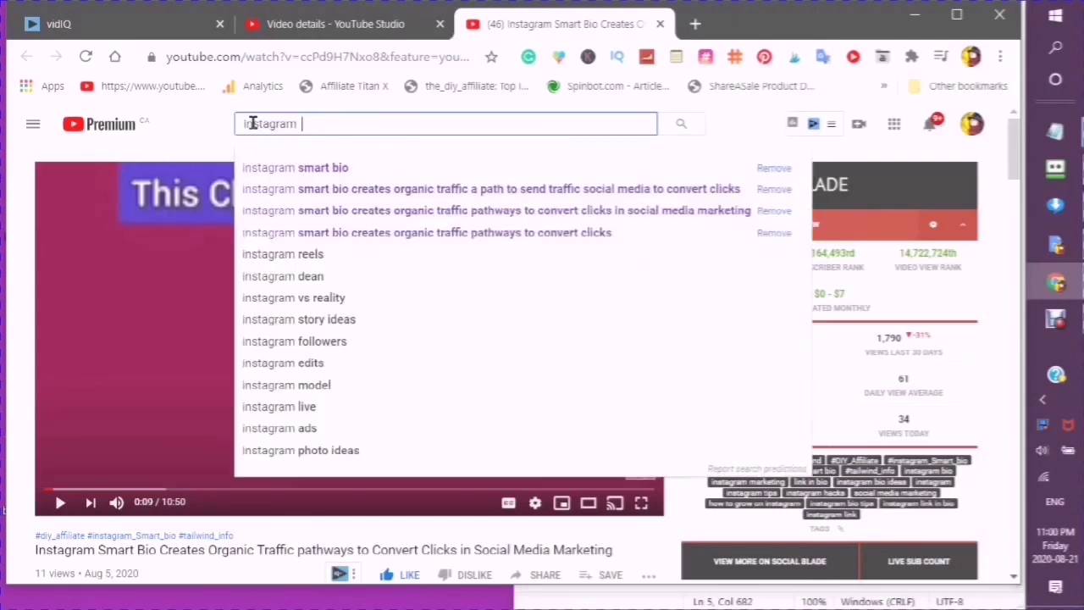
key("Escape")
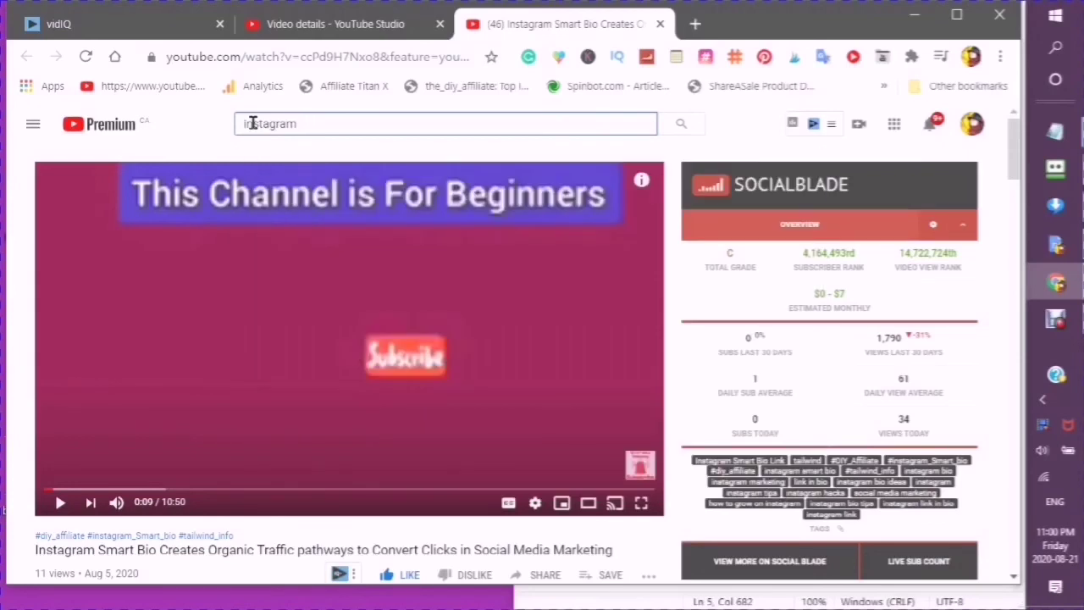
key("Down")
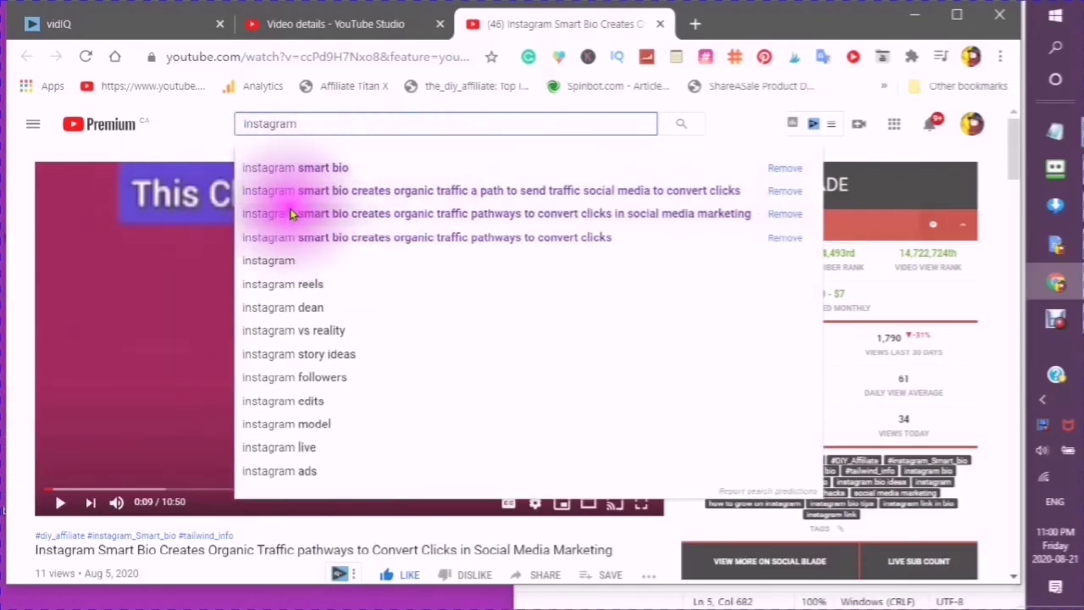
left_click(254, 271)
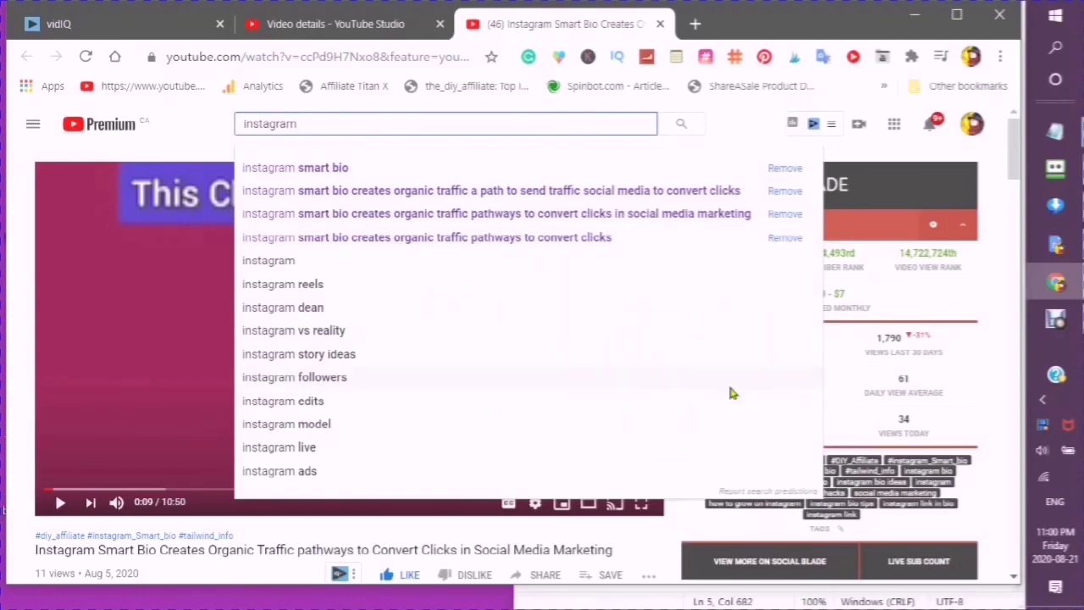
- Add the tag "Instagram ads" to the video tags in the vidIQ scorecard
scroll(733, 400, "down", 2)
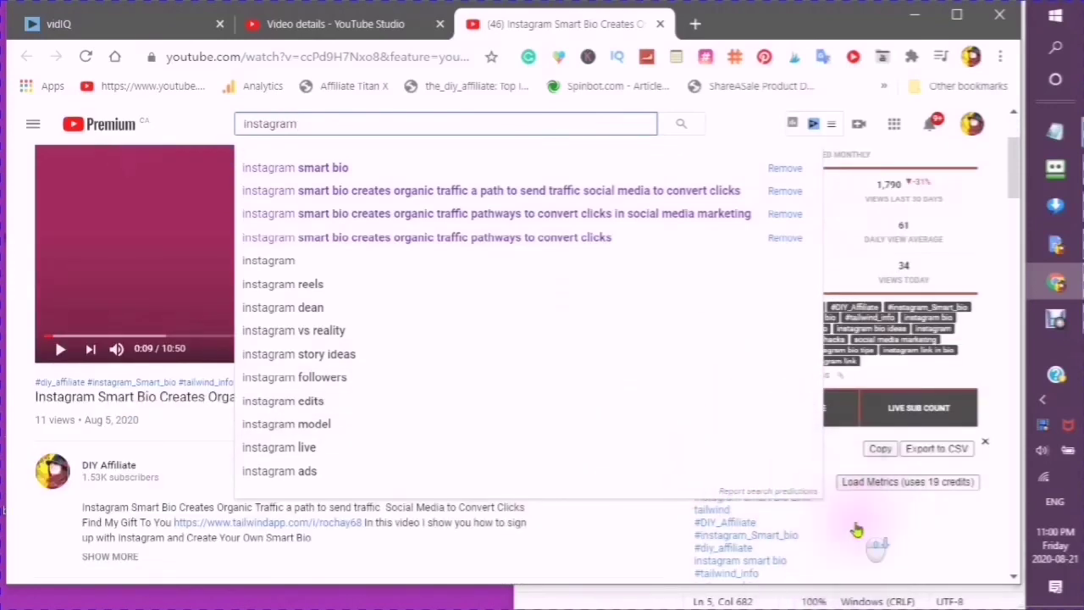
scroll(857, 530, "down", 2)
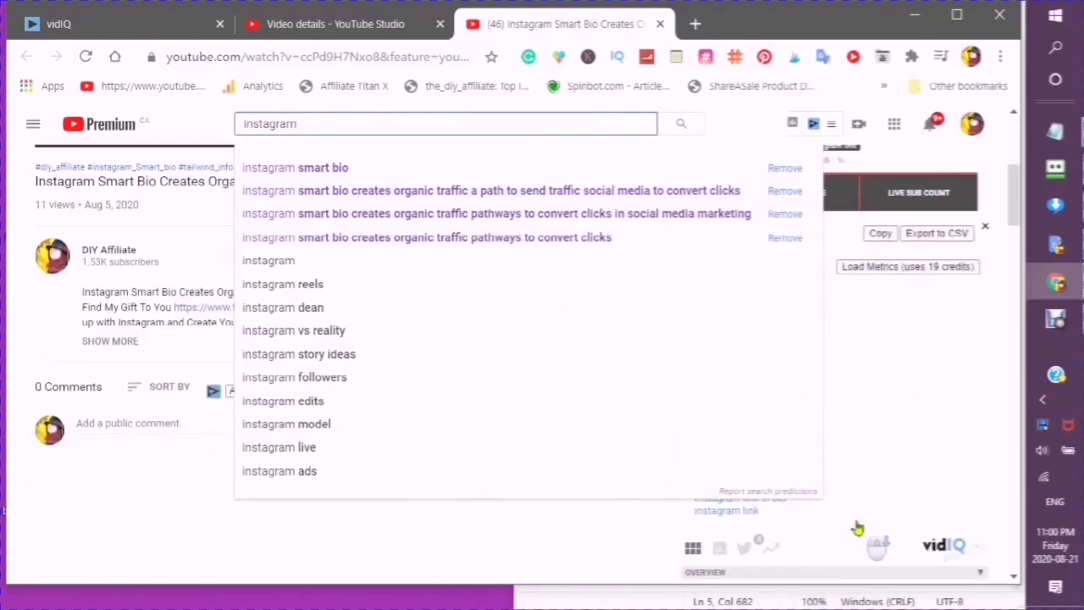
scroll(843, 538, "down", 2)
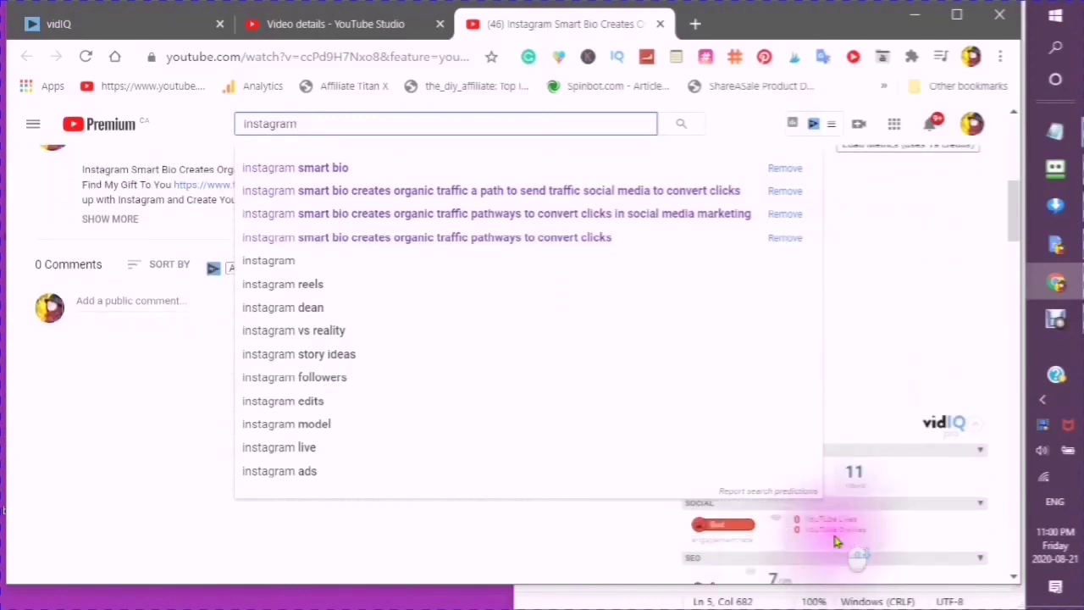
scroll(835, 541, "down", 4)
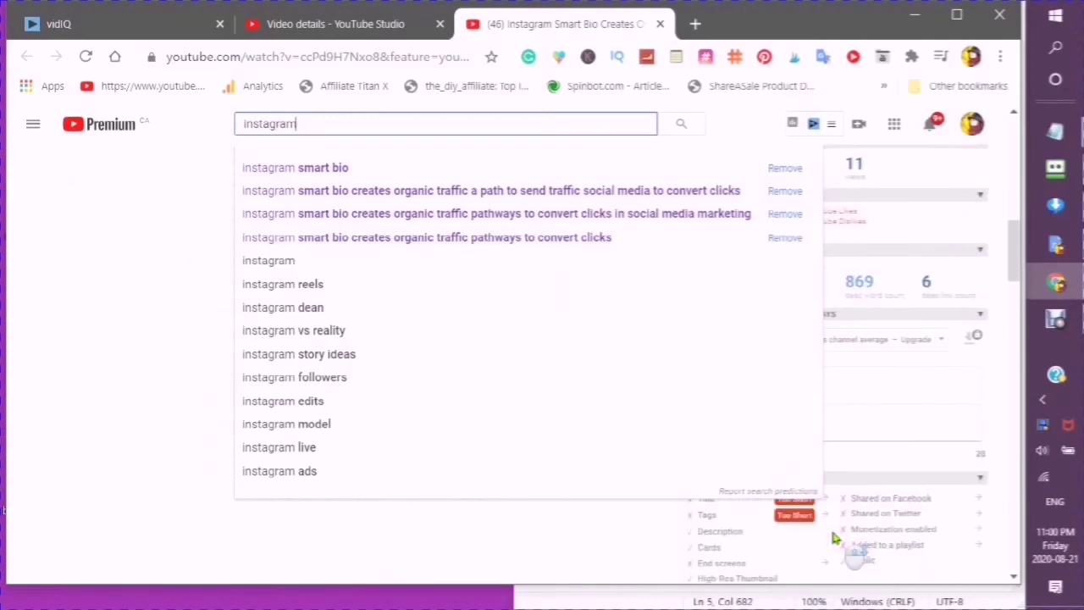
scroll(834, 538, "down", 6)
scroll(834, 538, "up", 2)
scroll(834, 537, "down", 1)
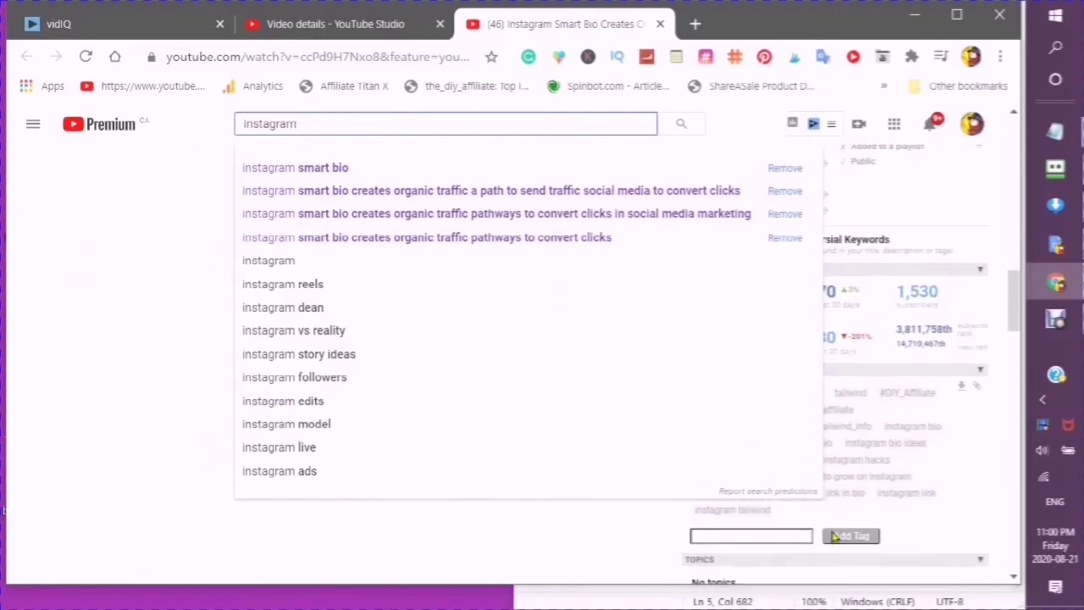
left_click(731, 535)
left_click(705, 535)
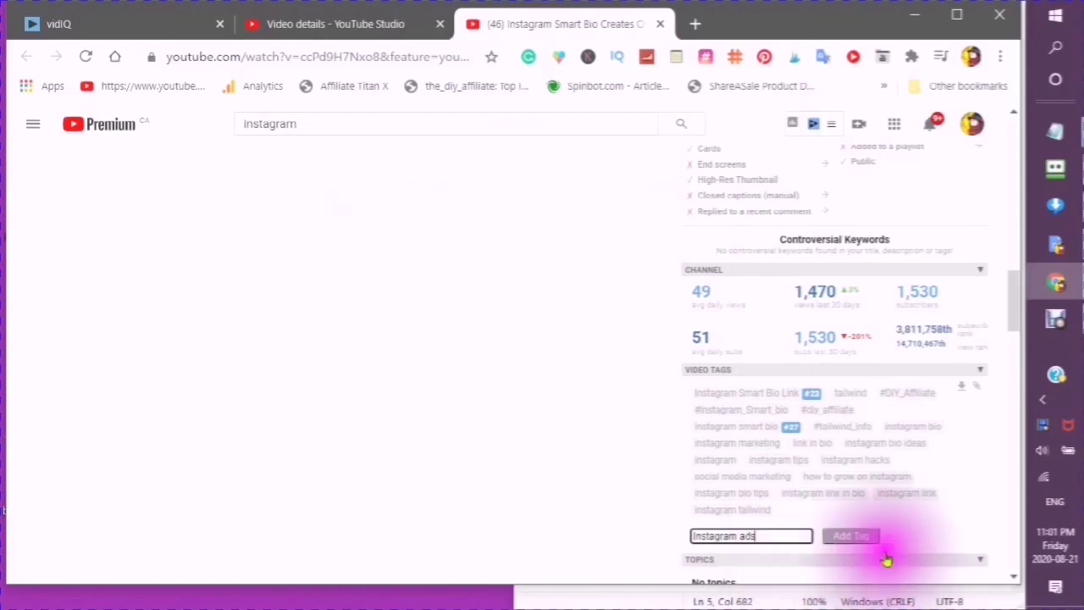
left_click(846, 544)
left_click(845, 546)
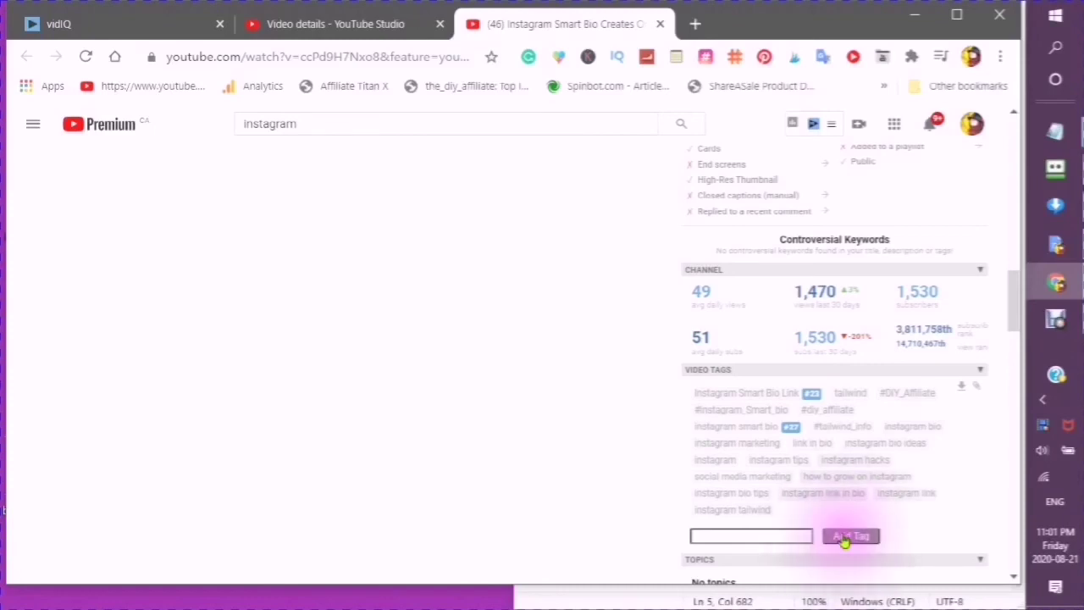
- Copy the whole word "instagram" from YouTube's search field
left_click(296, 123)
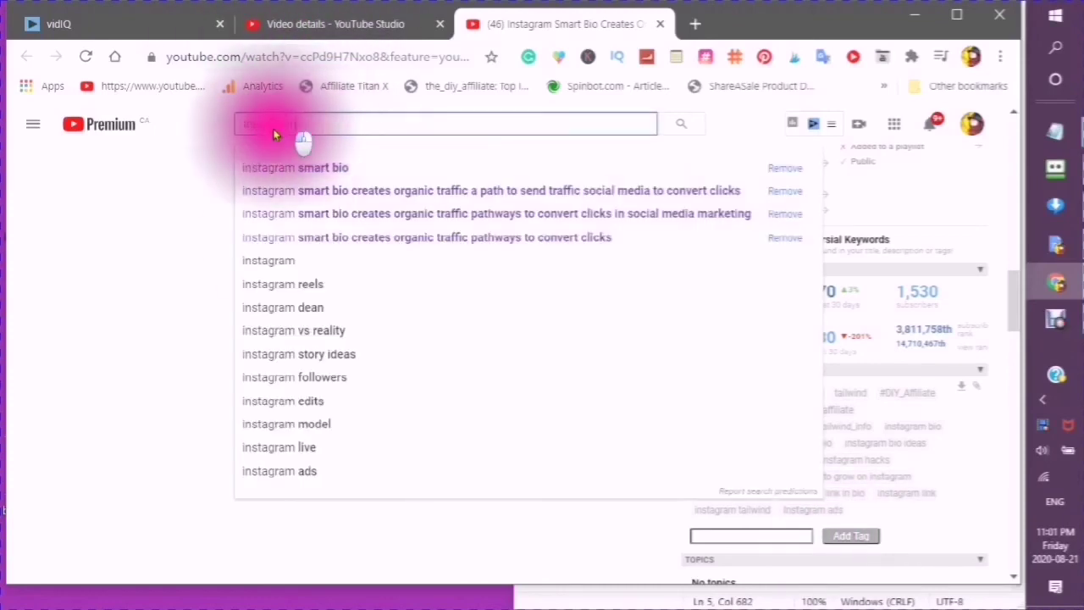
double_click(270, 124)
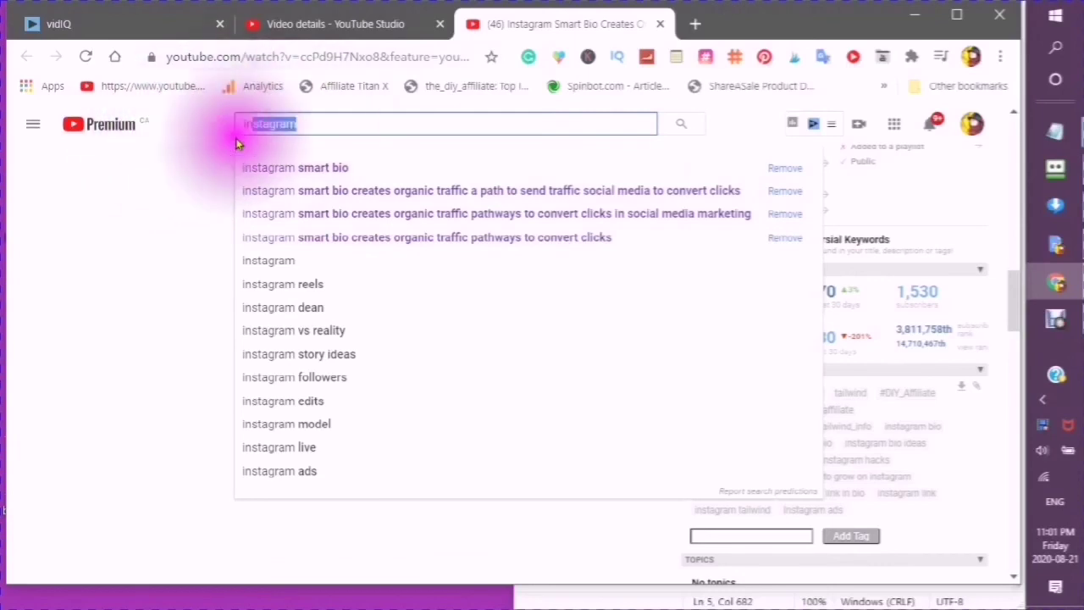
left_click_drag(253, 124, 310, 121)
left_click(310, 121)
key("ctrl+a")
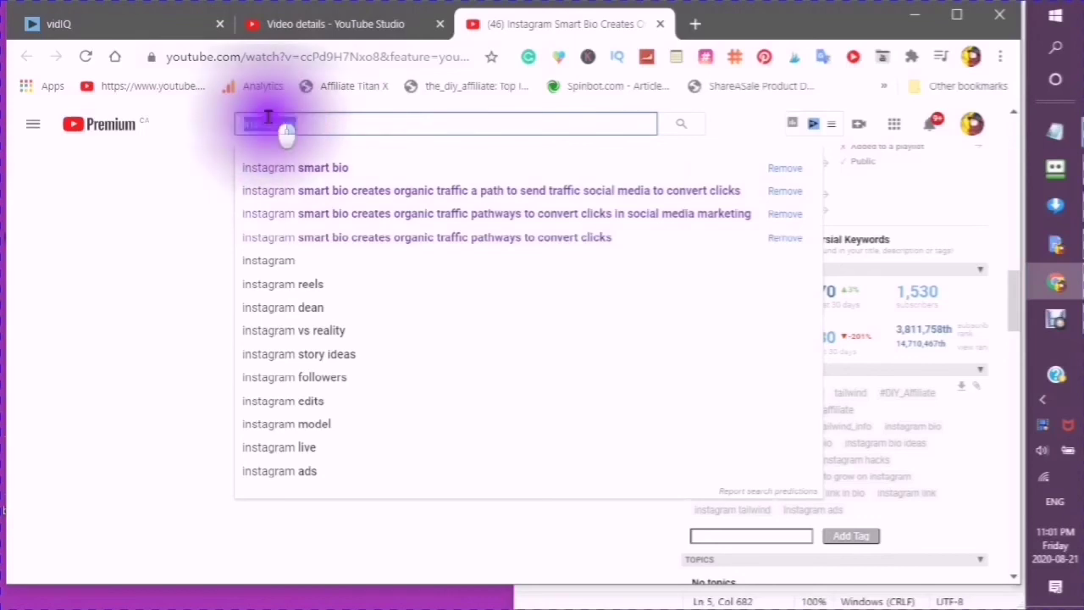
right_click(271, 124)
left_click(290, 187)
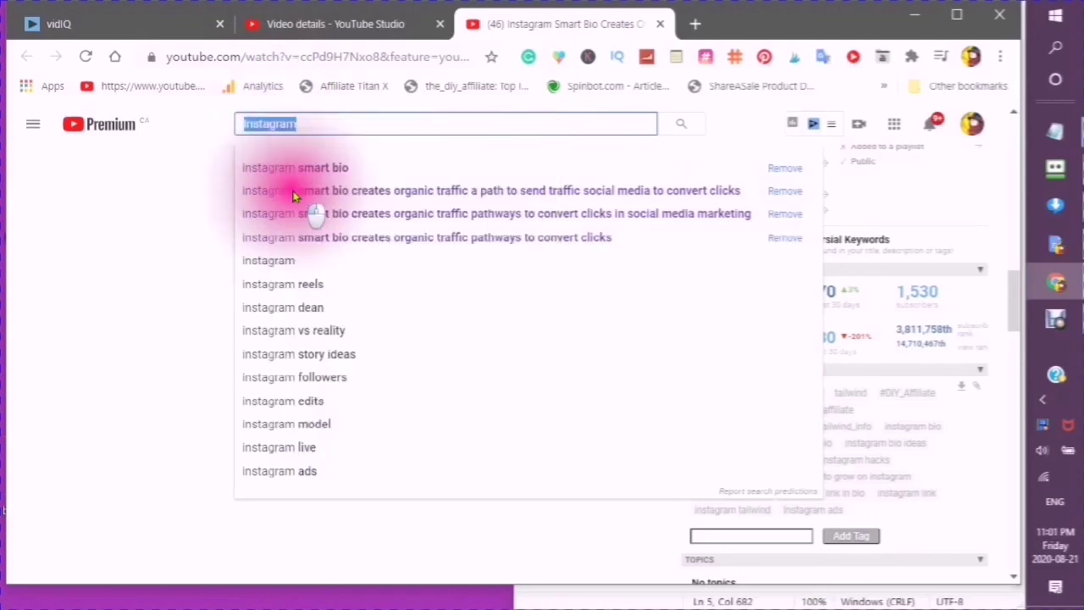
- Open Google in a new tab and search for the suggested phrase "instagram smart bio ideas"
left_click(693, 32)
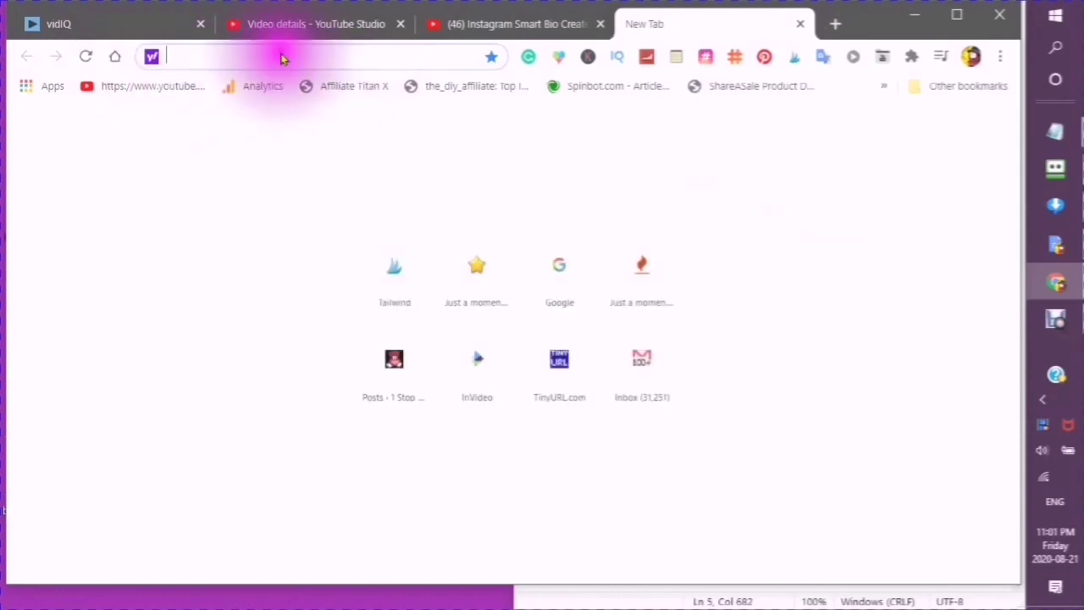
left_click(552, 280)
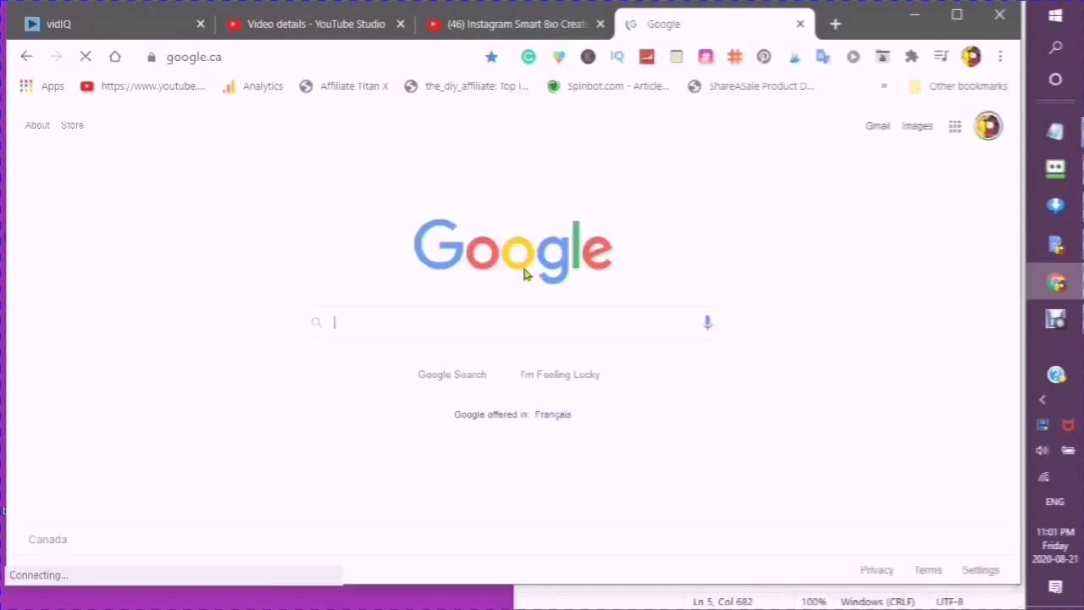
left_click(428, 337)
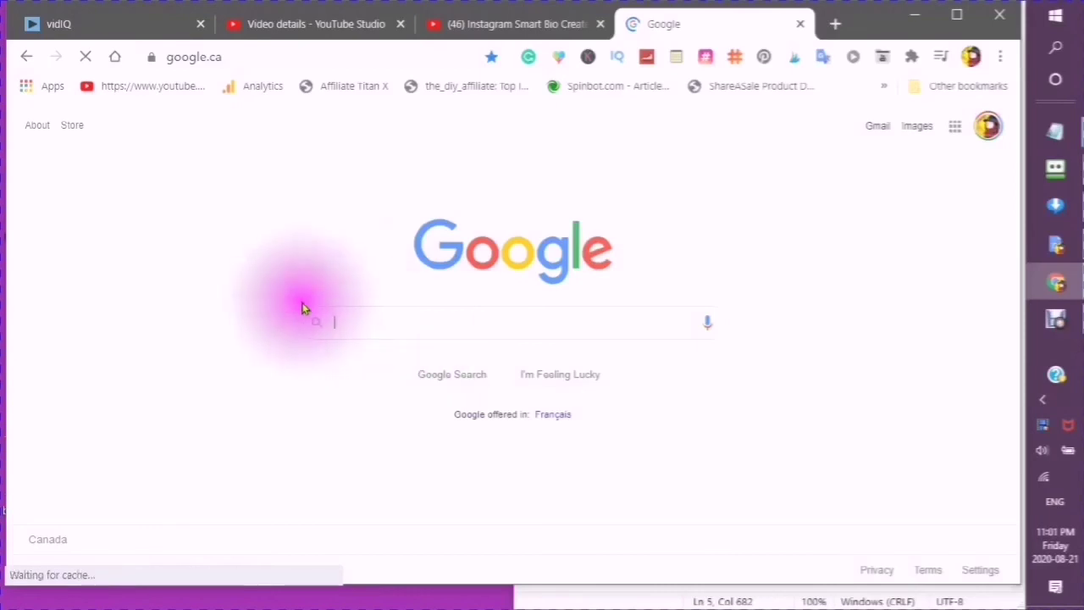
left_click(340, 321)
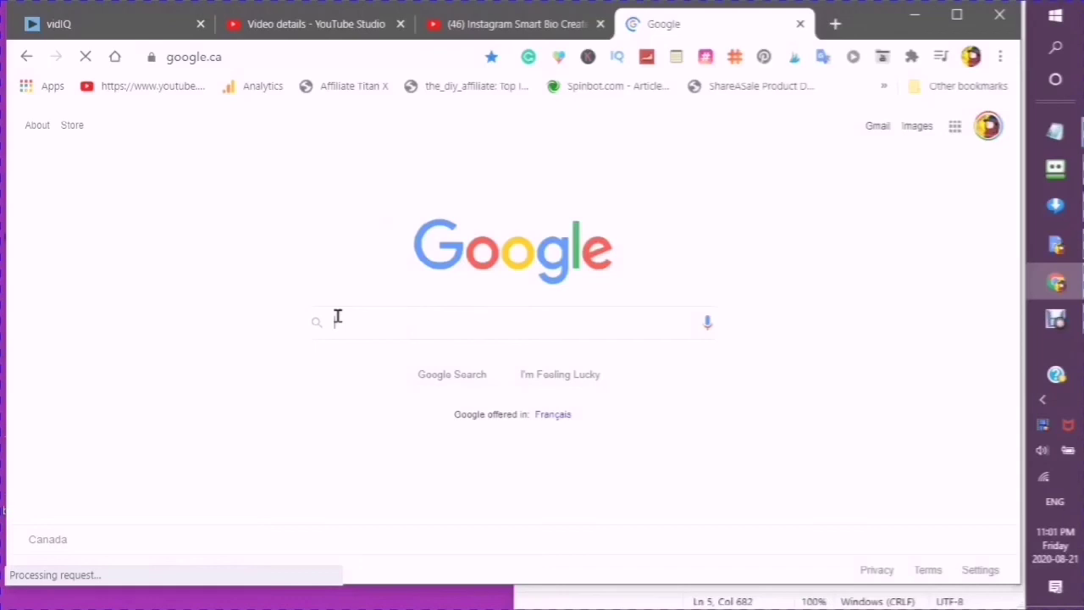
type("ins")
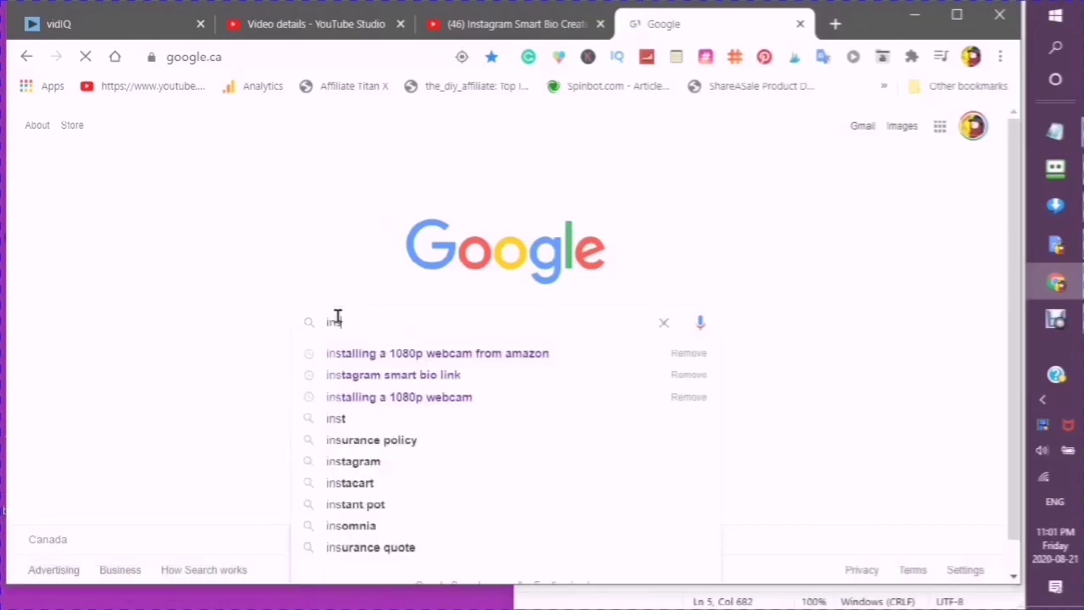
left_click(423, 310)
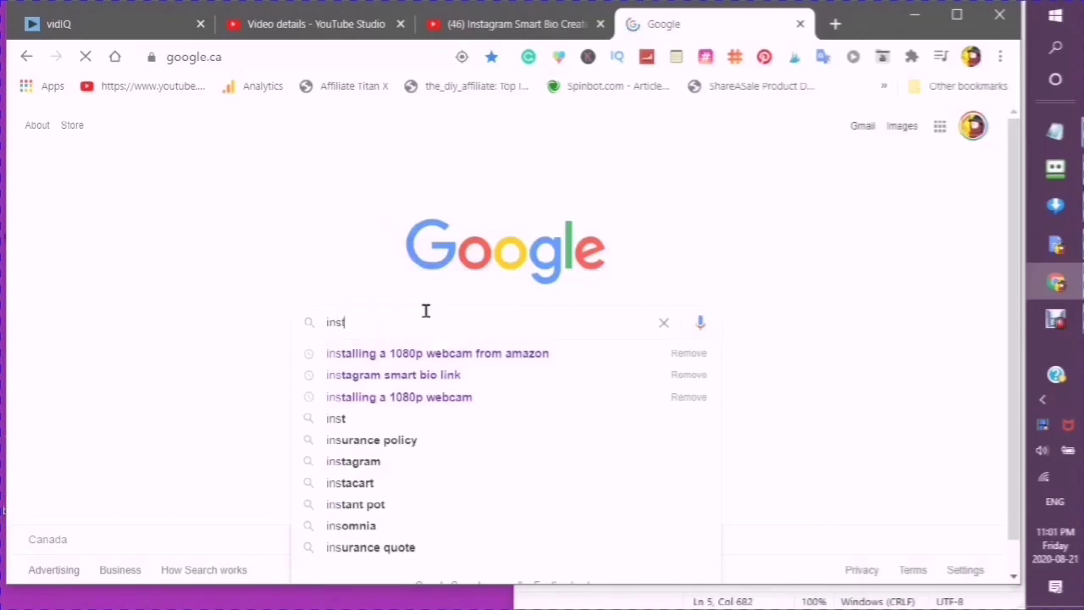
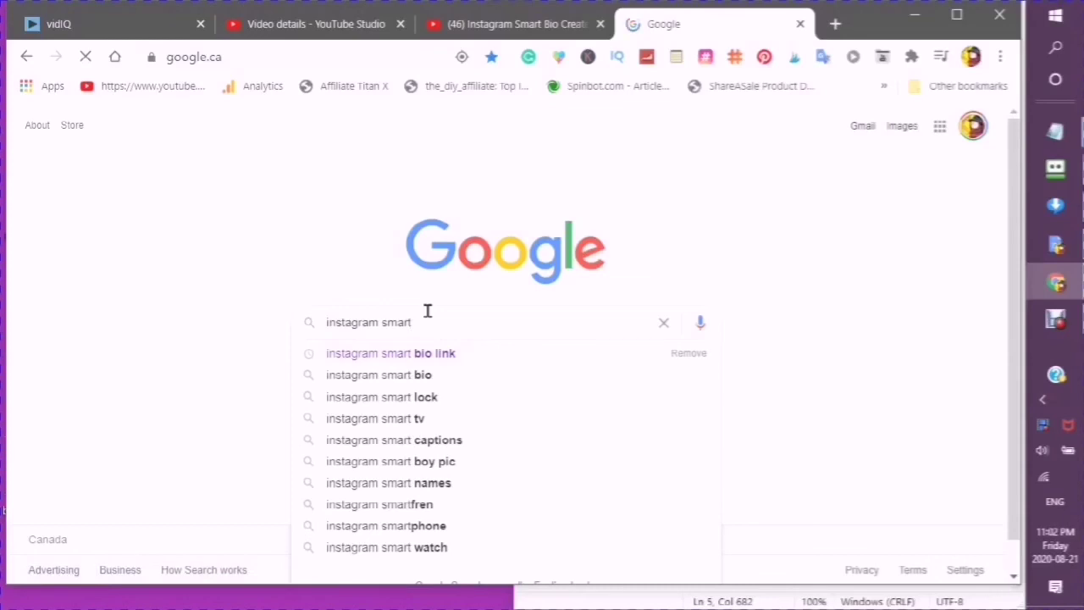
left_click(428, 311)
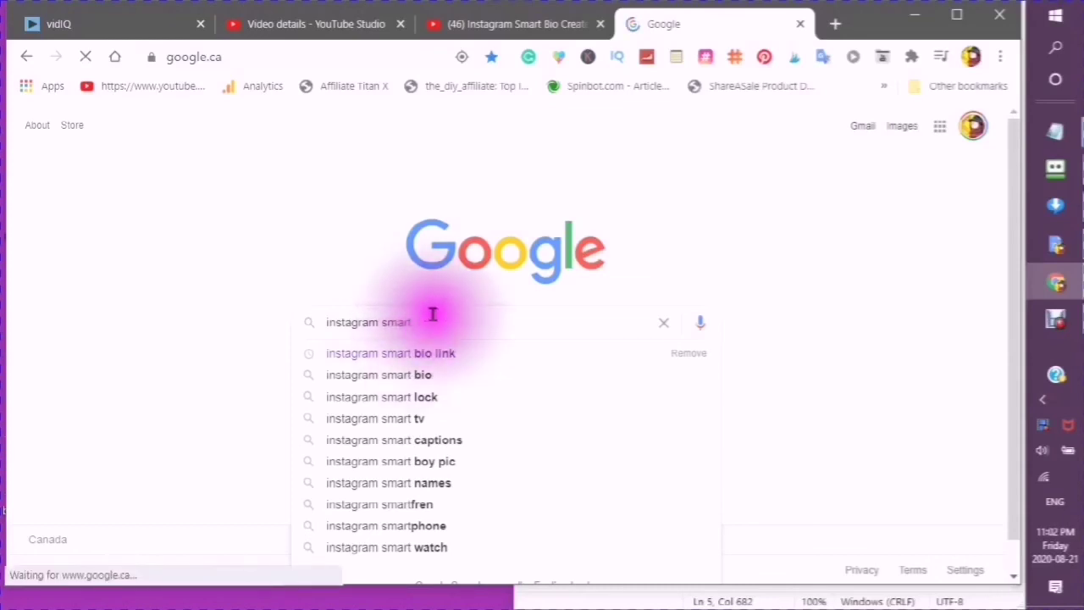
type("bio")
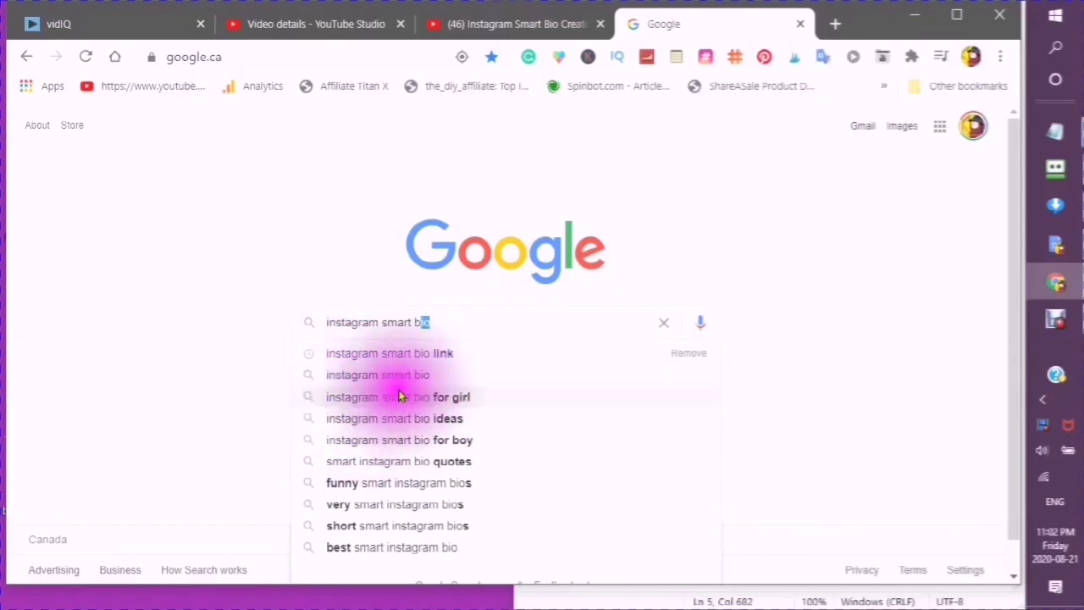
left_click(366, 418)
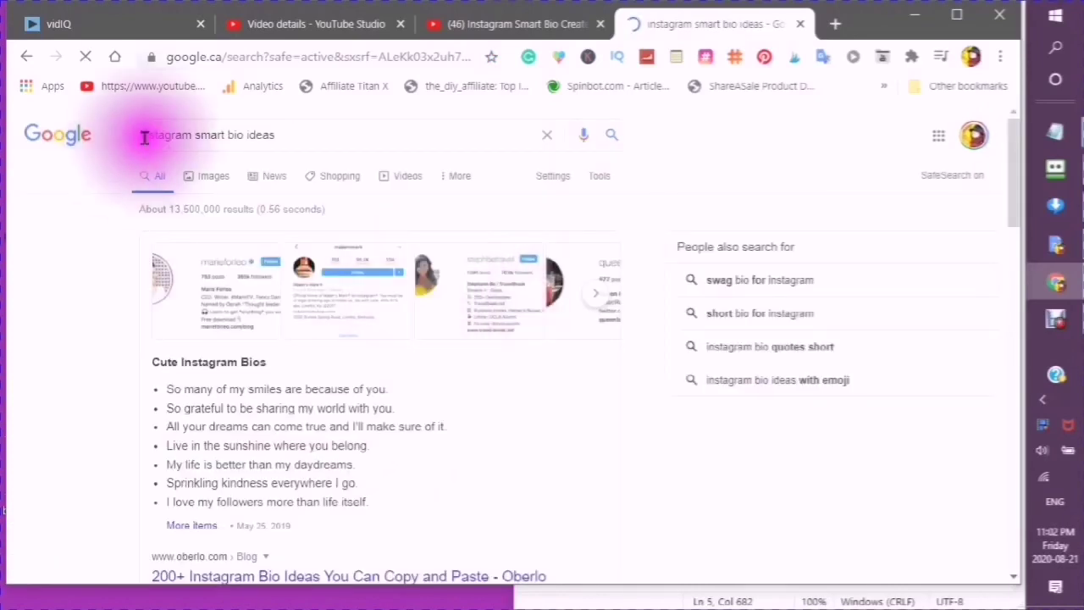
- Try to copy the phrase "instagram smart bio ideas" from the Google search and paste it into the video's new-tag field
left_click(284, 135)
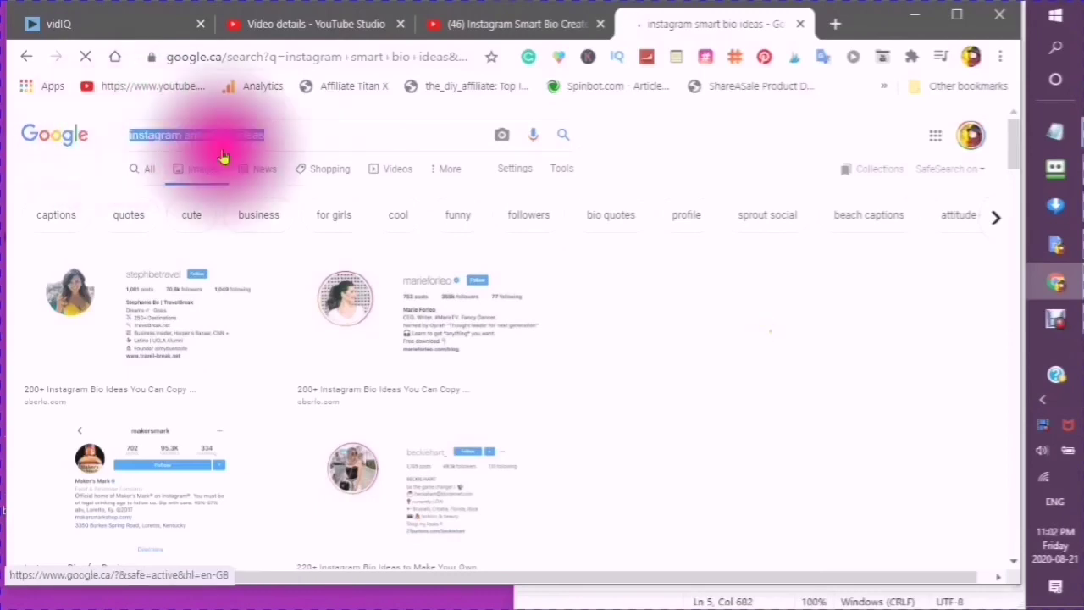
right_click(180, 129)
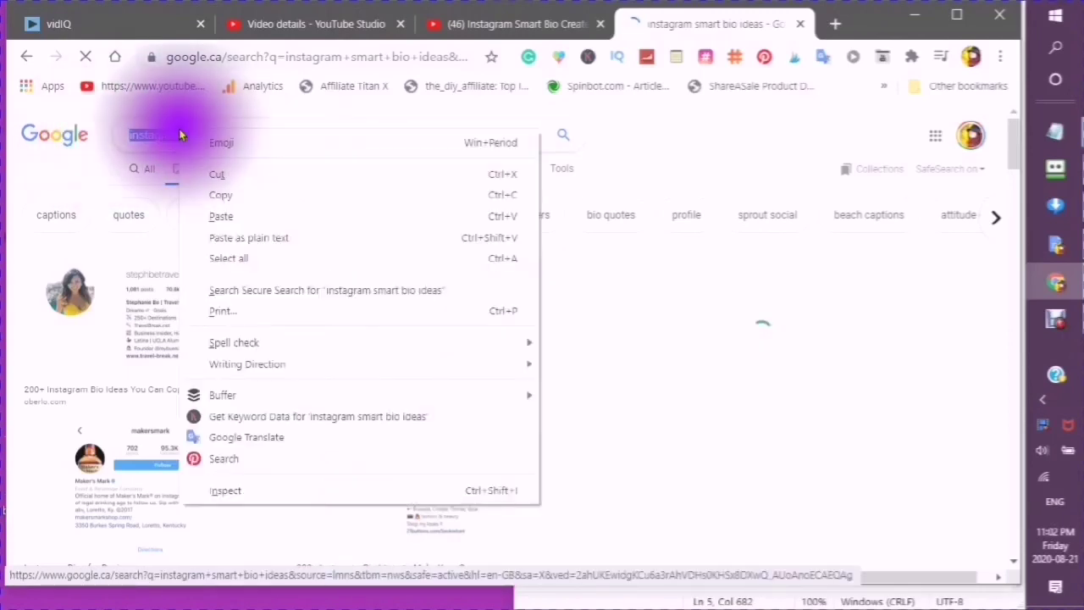
left_click(219, 201)
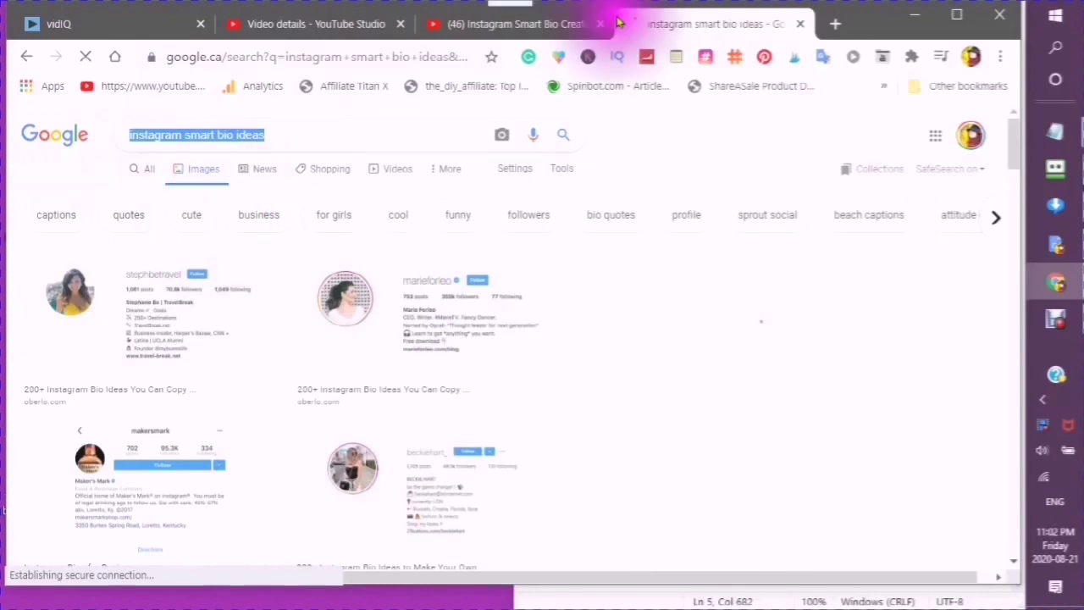
left_click(511, 32)
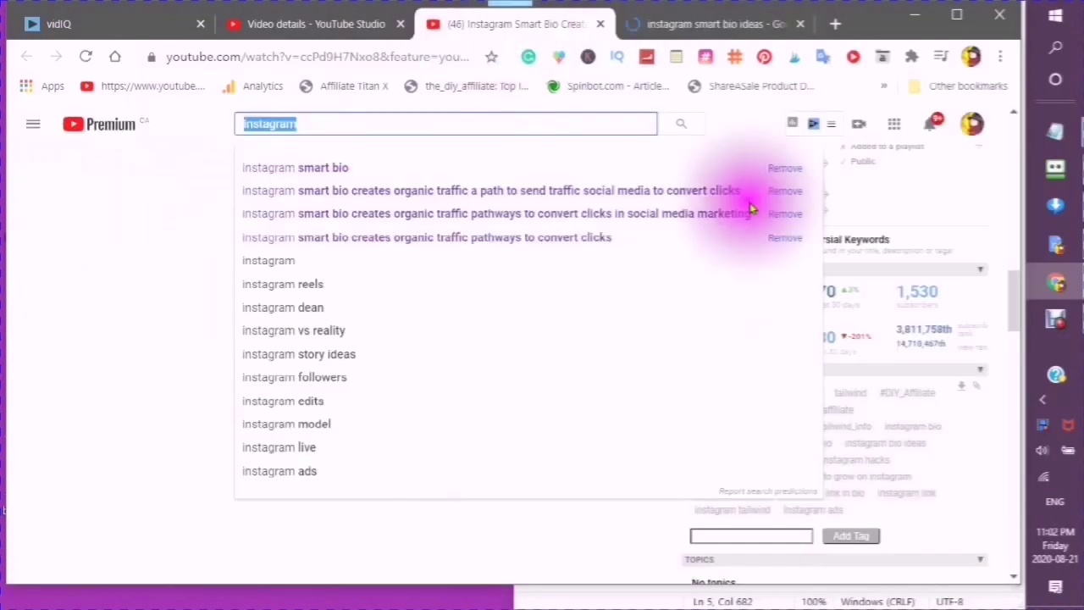
right_click(705, 537)
left_click(740, 360)
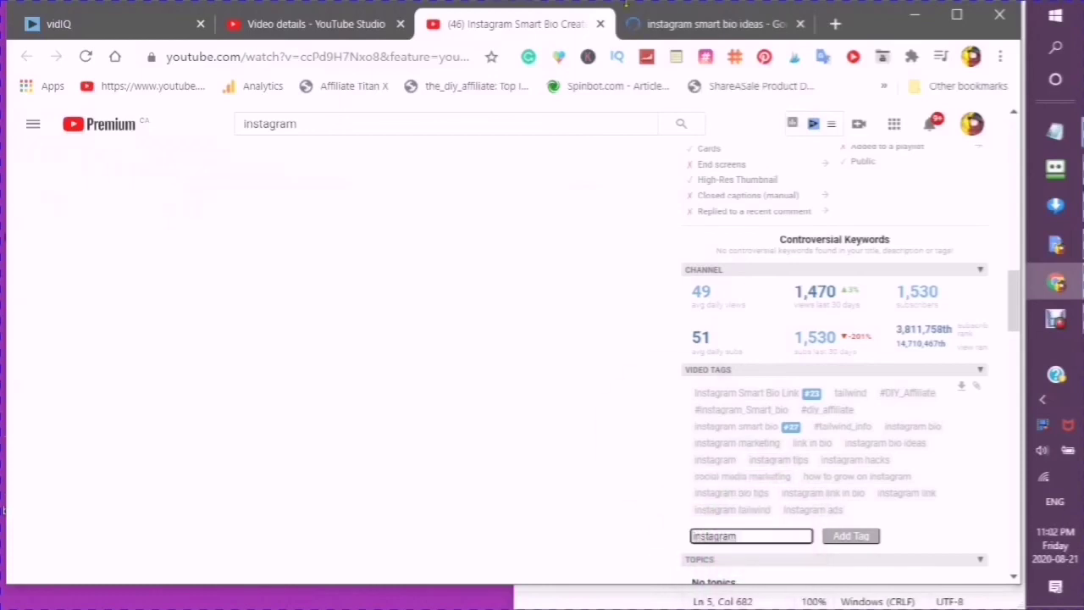
- Copy the phrase "instagram smart bio ideas" from Google's search field
left_click(688, 26)
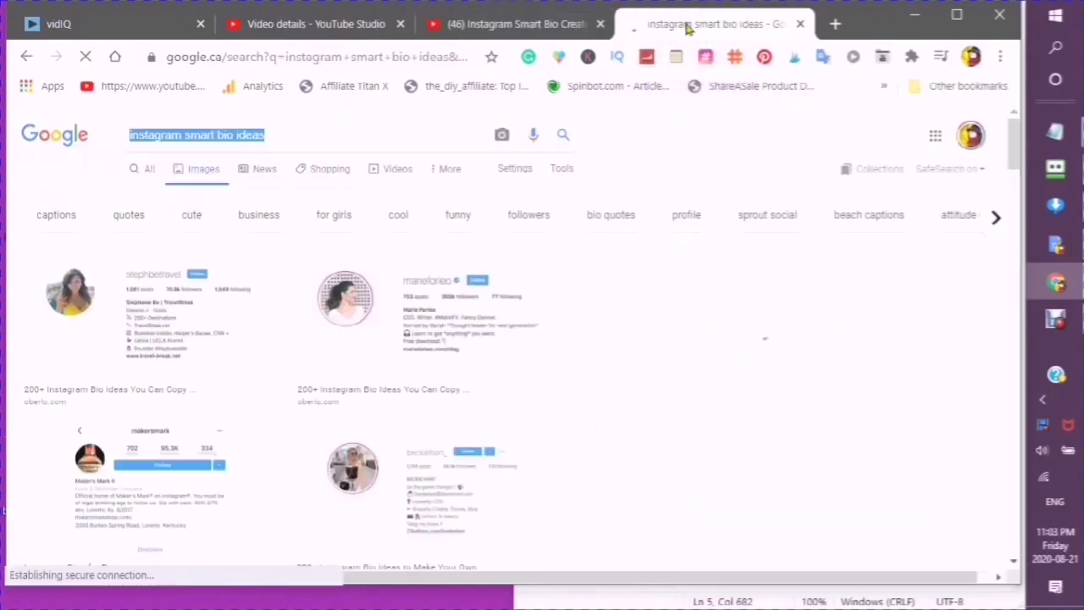
right_click(197, 134)
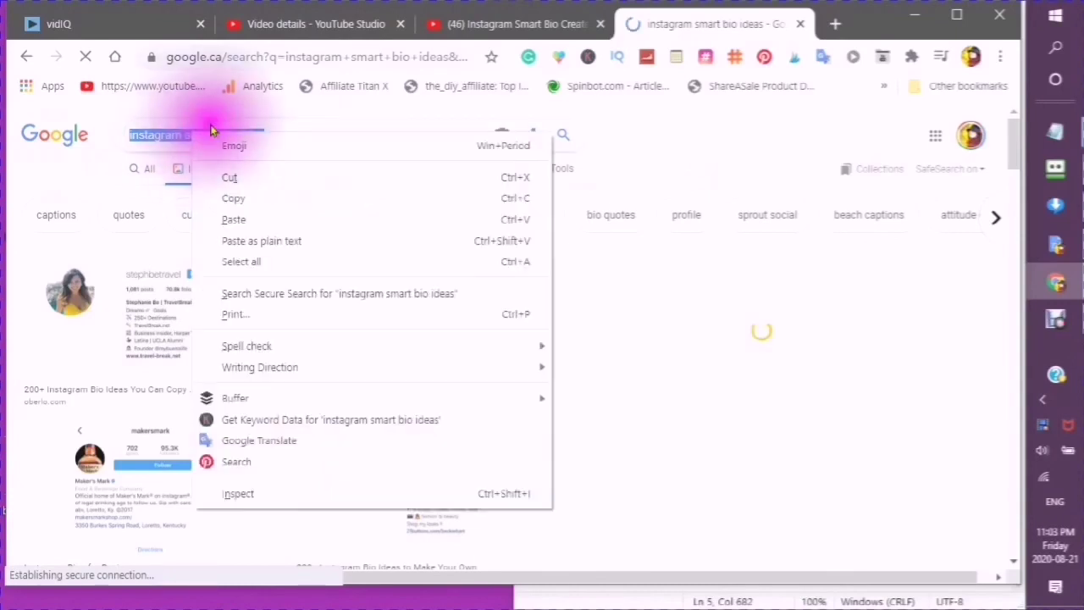
left_click(226, 200)
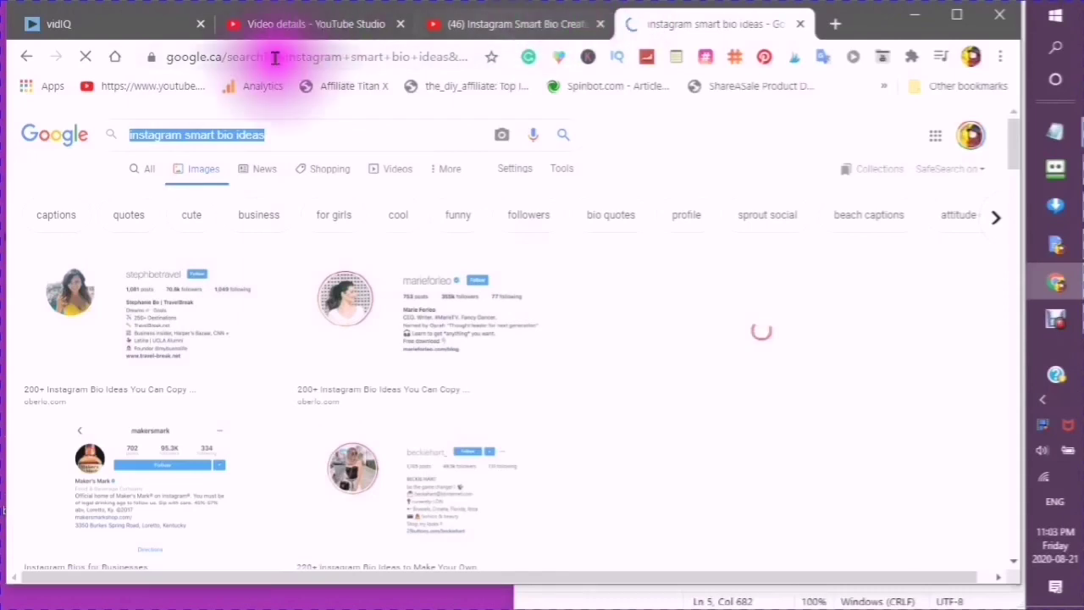
- Add the tag "instagram smart bio ideas" to the YouTube video in place of the pasted "instagram", and check the SEO score breakdown
left_click(525, 30)
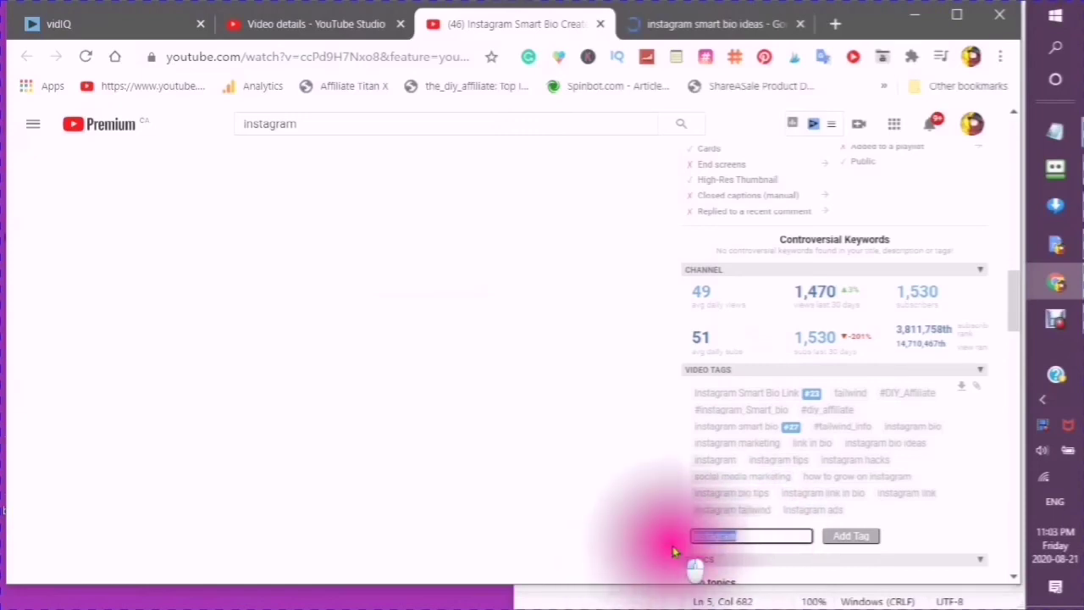
double_click(716, 532)
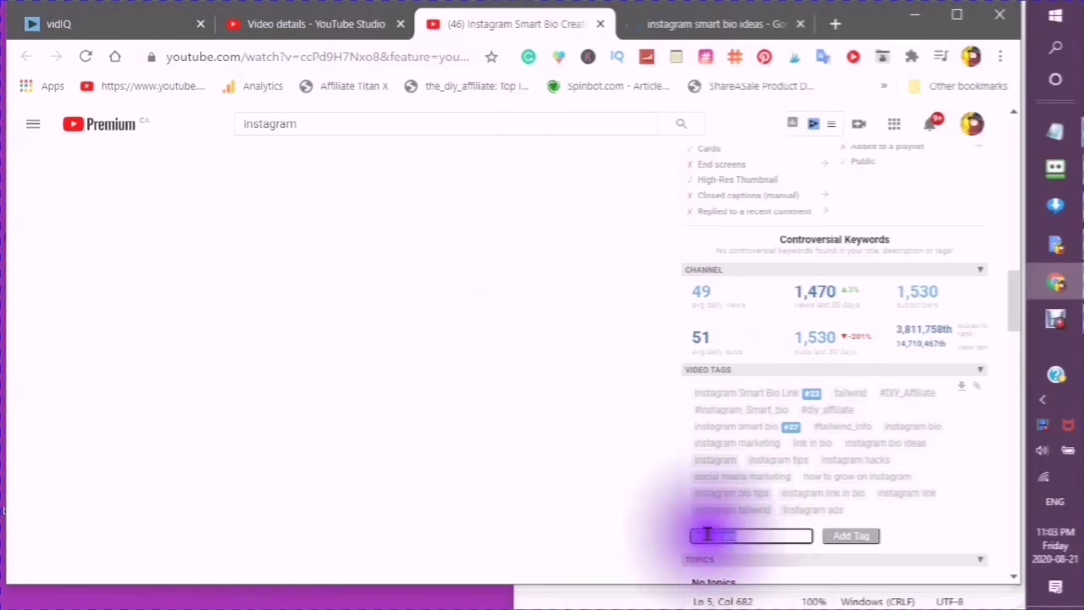
right_click(711, 534)
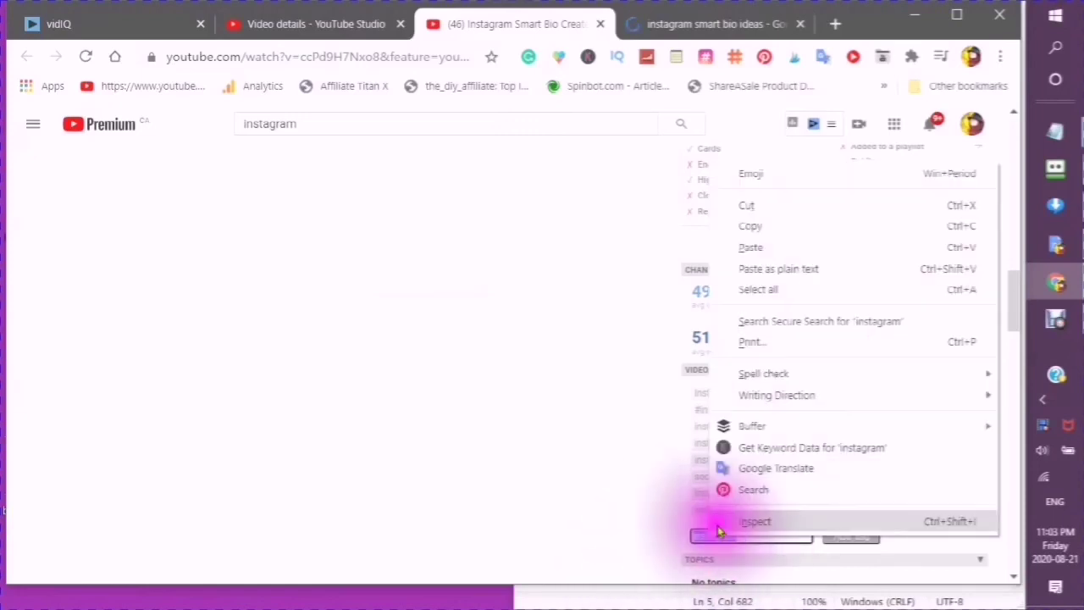
left_click(757, 249)
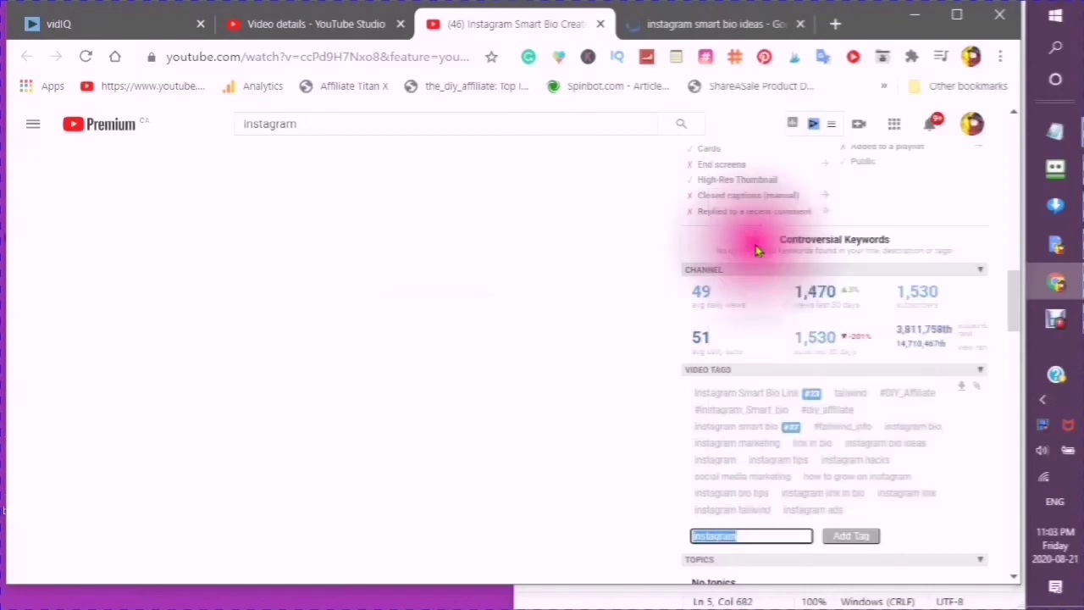
left_click(851, 538)
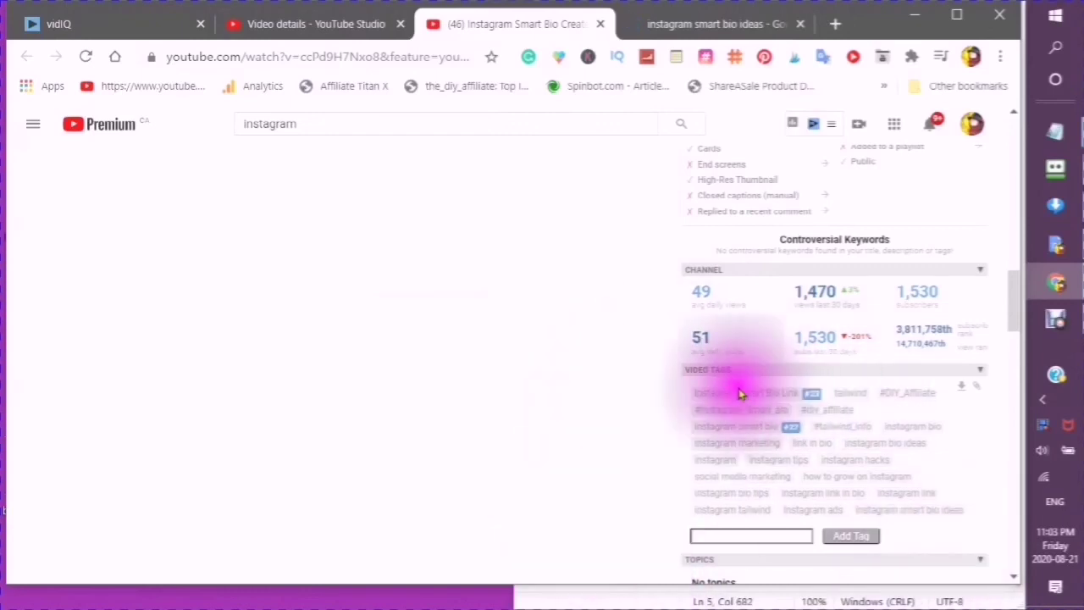
scroll(739, 380, "up", 1)
scroll(739, 381, "up", 4)
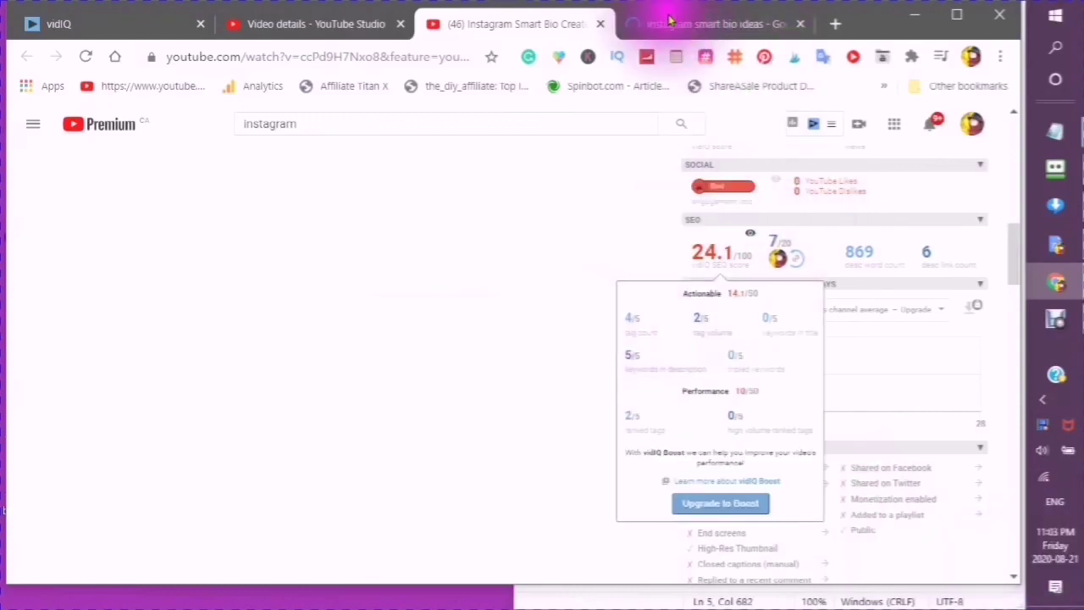
- Bookmark the Google image results page for "instagram smart bio ideas" with the suggested name and folder
left_click(700, 28)
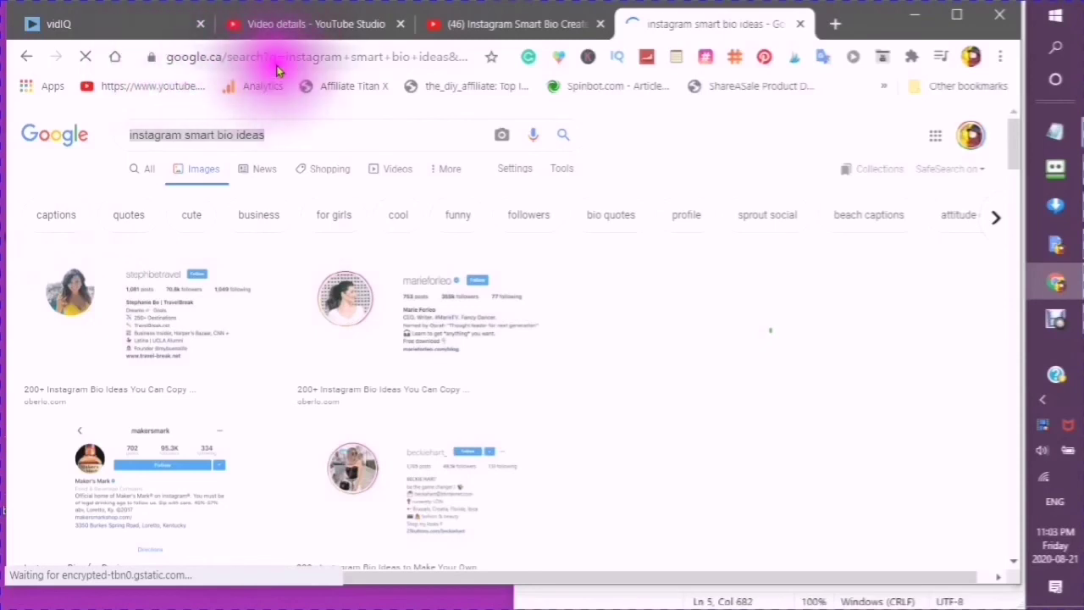
left_click(222, 56)
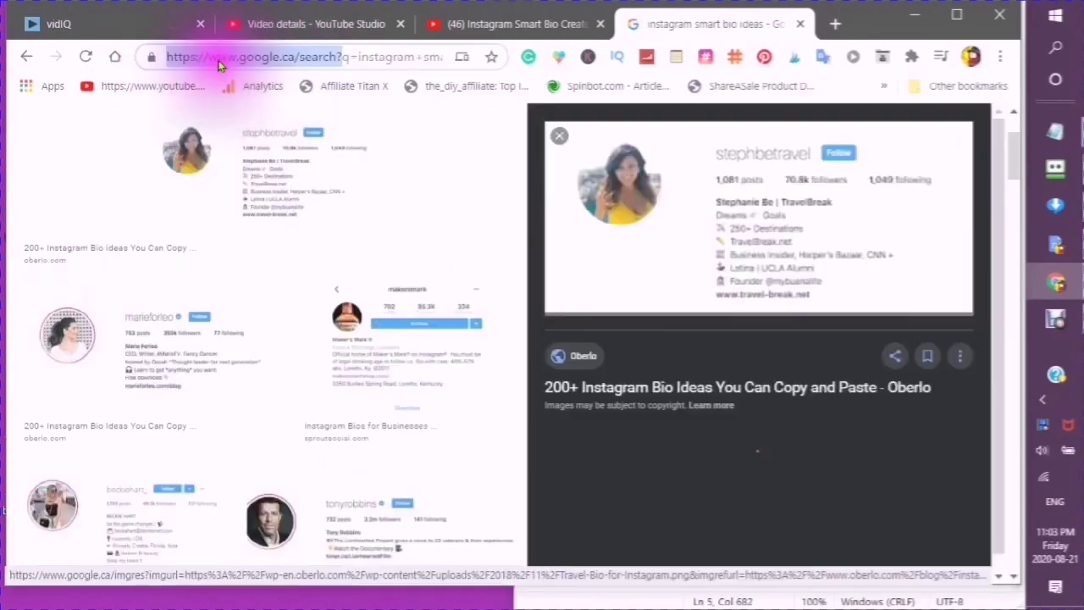
left_click(414, 53)
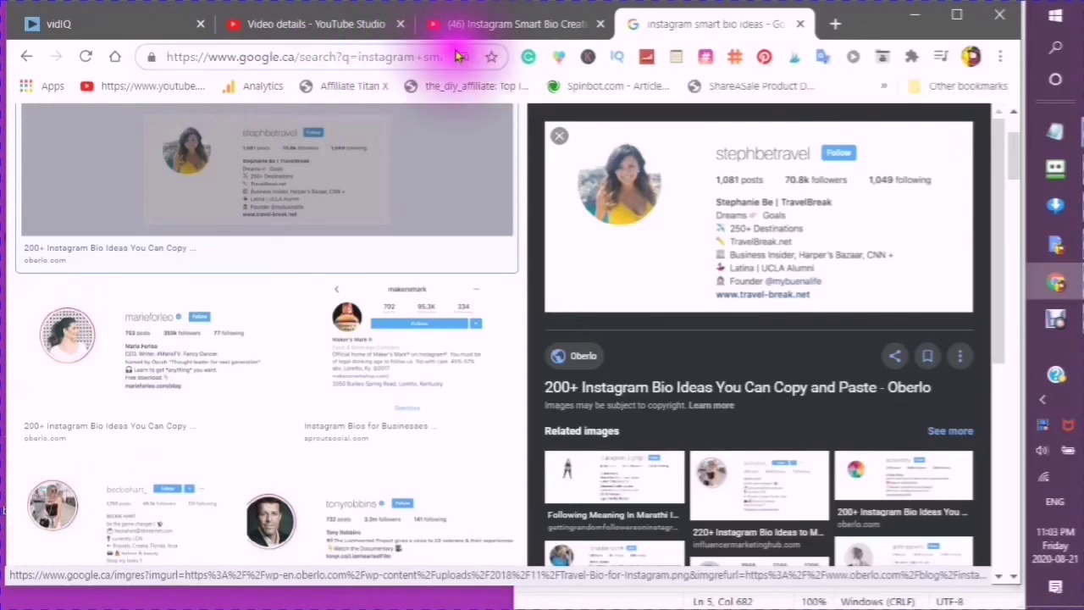
left_click(491, 56)
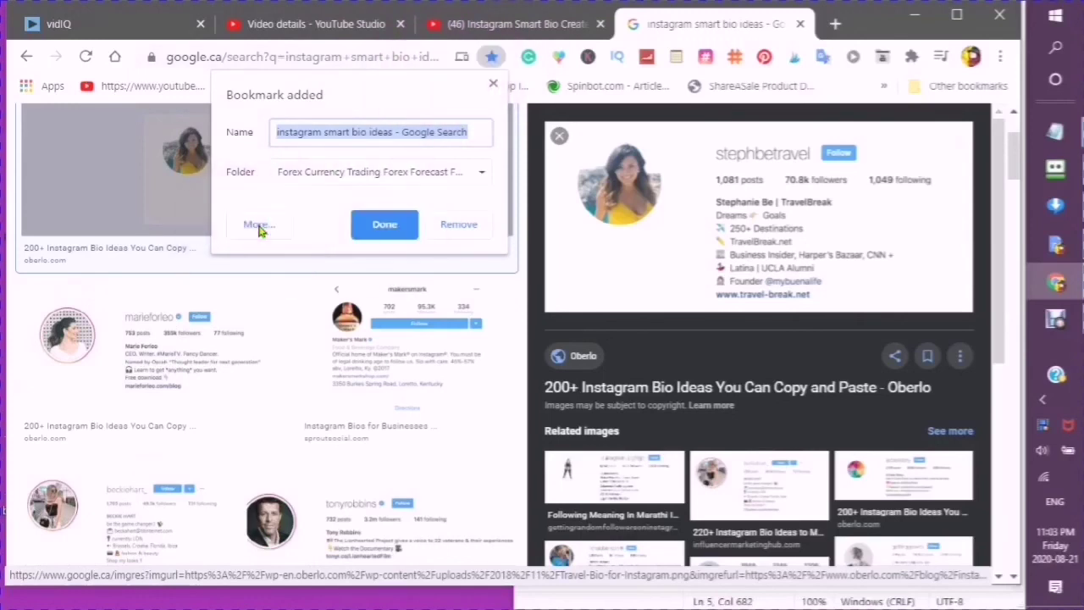
left_click(376, 227)
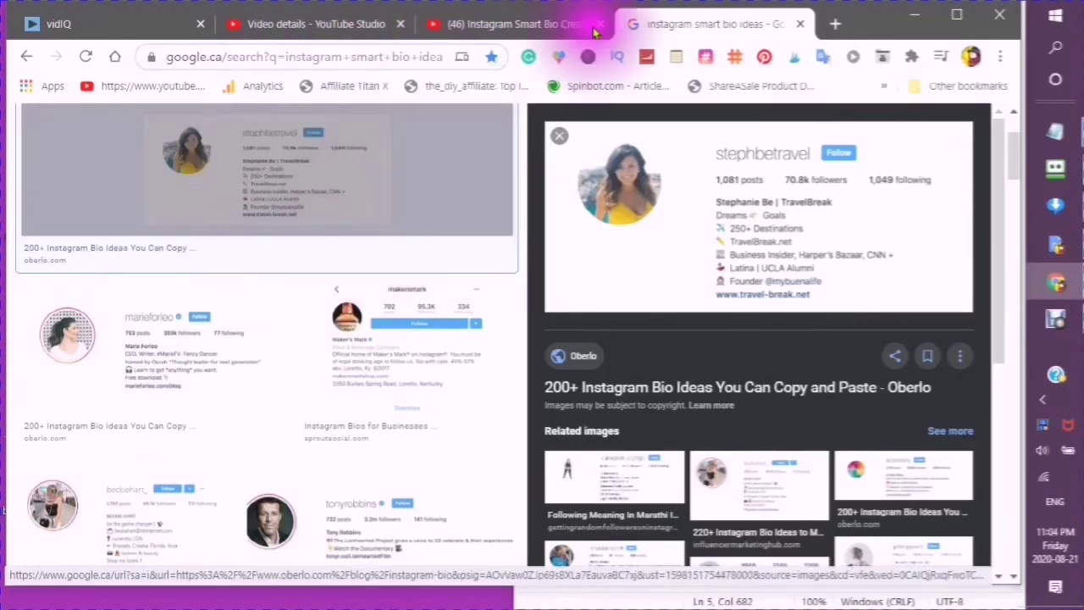
- Return to the Instagram Smart Bio video on YouTube and examine its description, Social Blade statistics, keyword list and vidIQ scorecard
left_click(480, 21)
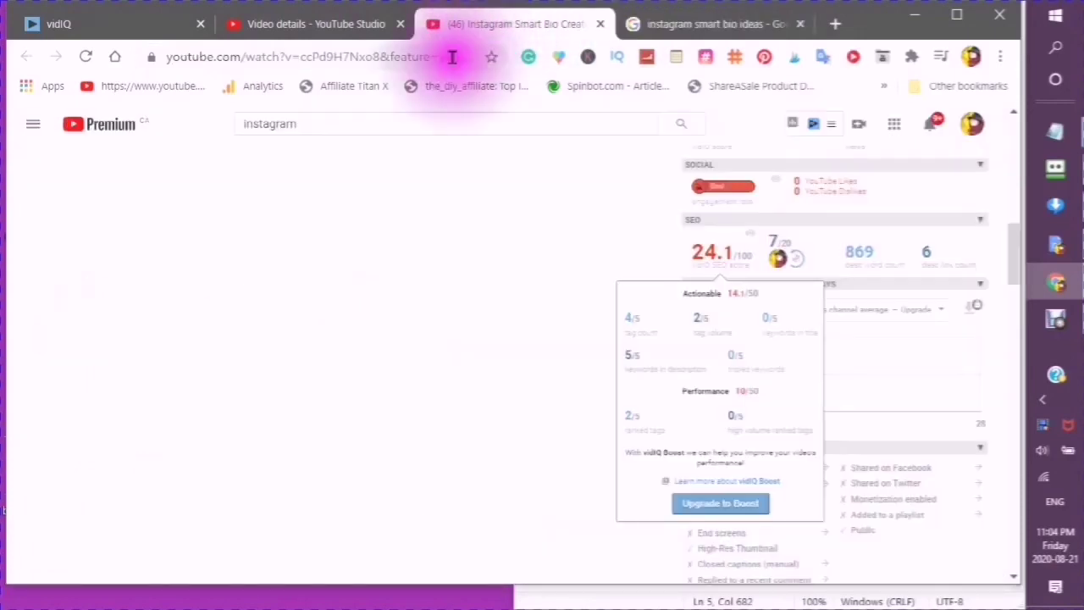
scroll(439, 178, "up", 5)
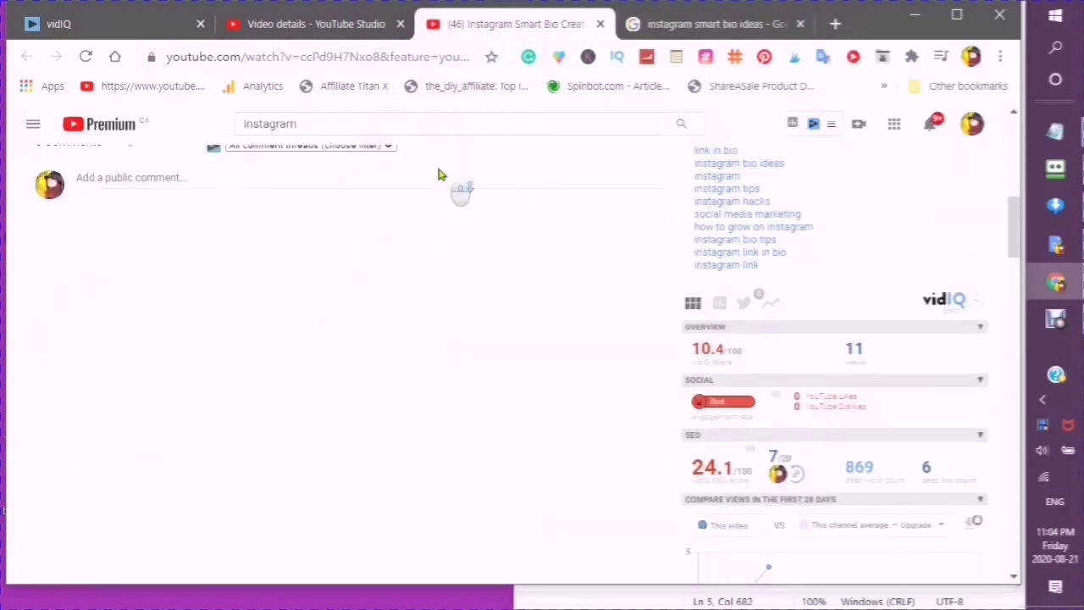
scroll(436, 166, "up", 5)
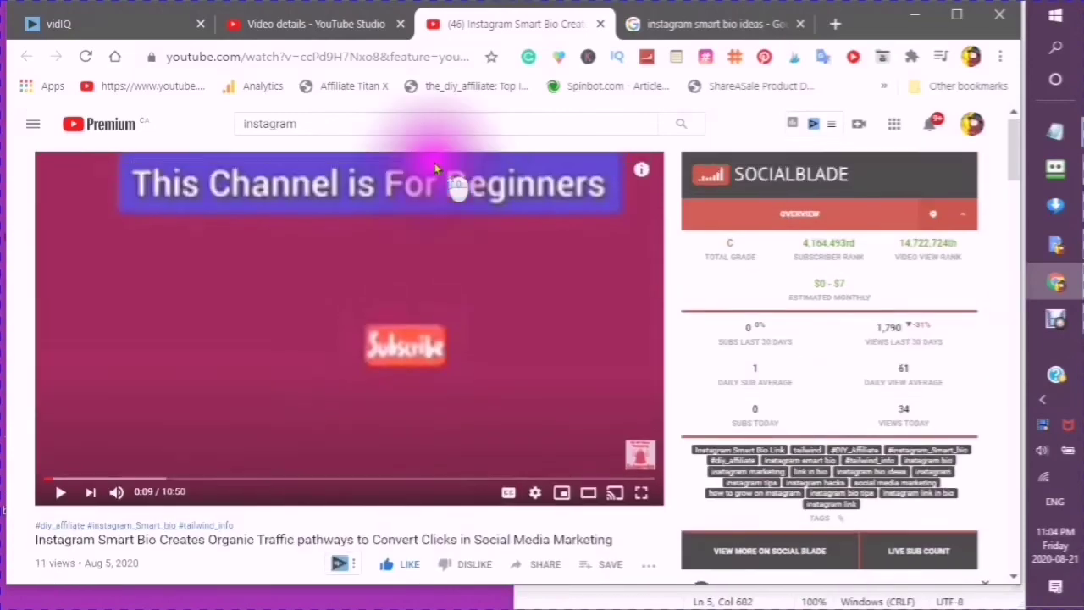
scroll(438, 175, "down", 6)
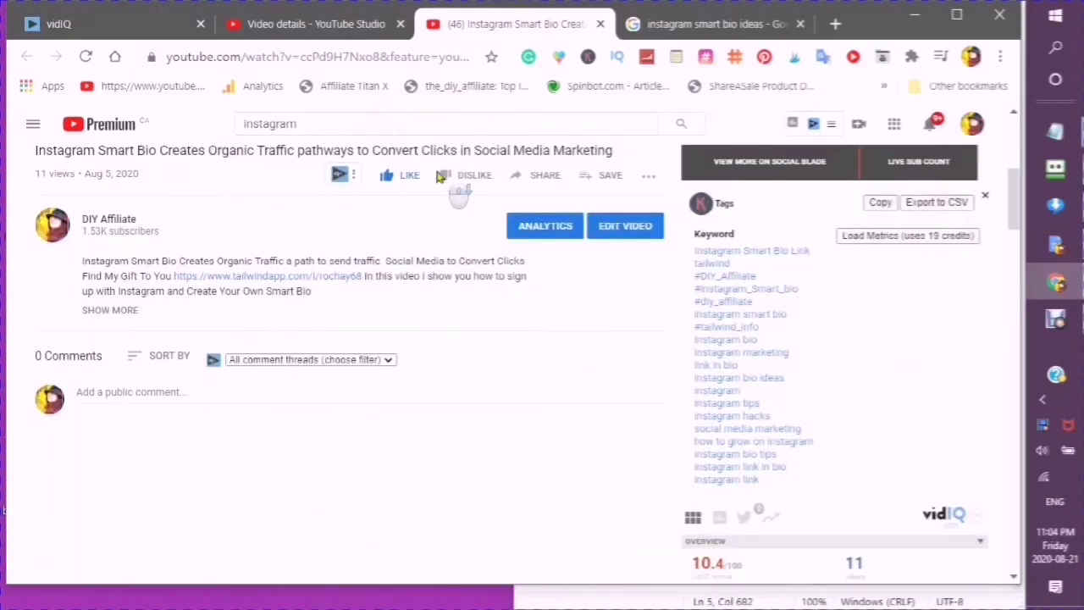
scroll(437, 178, "up", 3)
scroll(437, 178, "up", 3)
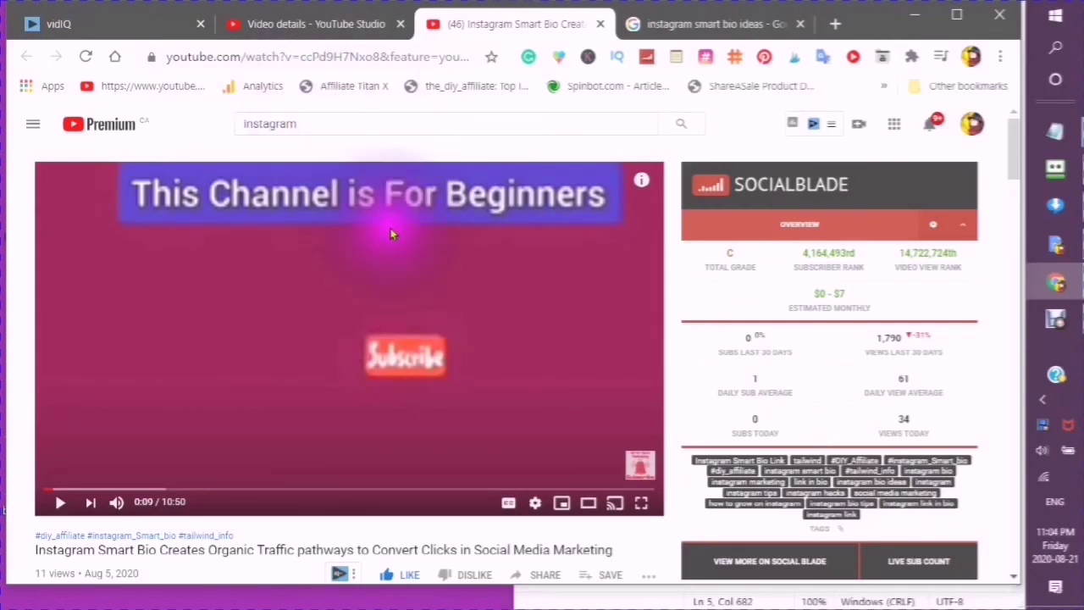
scroll(393, 239, "down", 5)
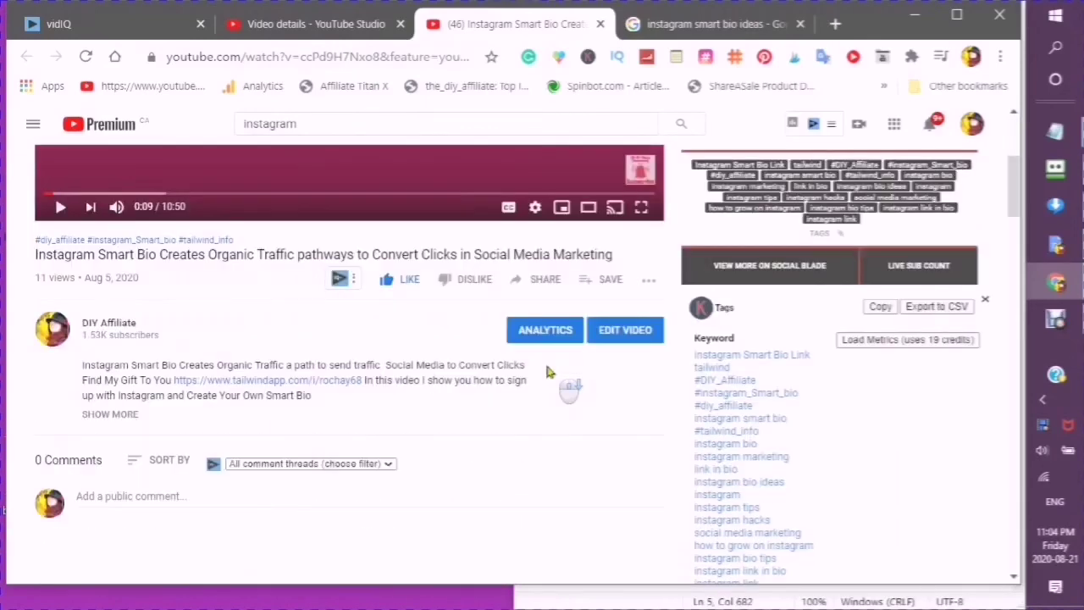
scroll(542, 355, "up", 6)
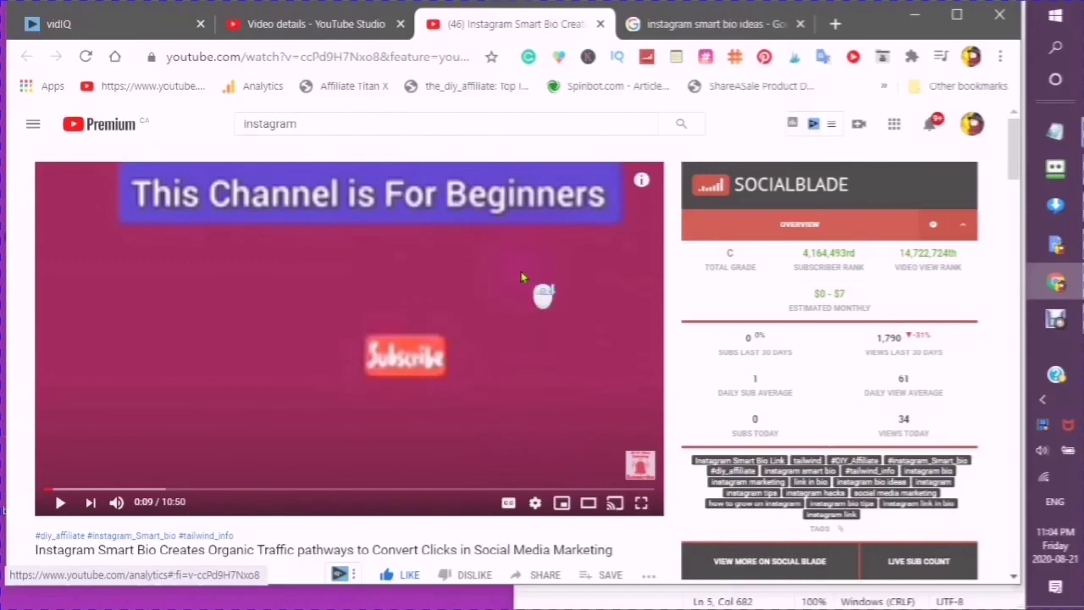
scroll(521, 278, "down", 5)
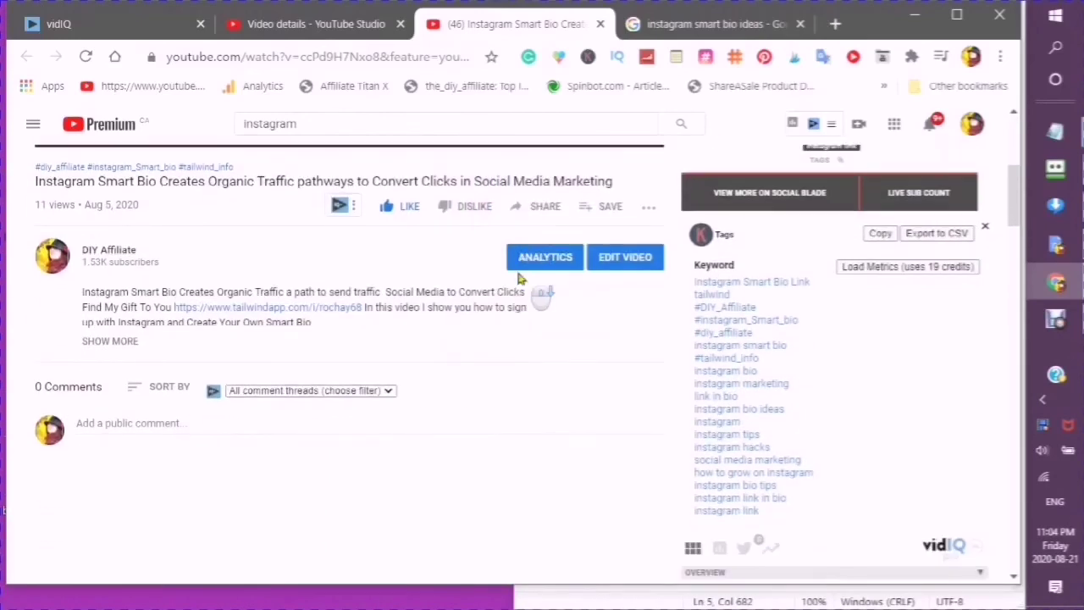
scroll(517, 276, "down", 1)
scroll(517, 276, "up", 1)
scroll(519, 280, "up", 5)
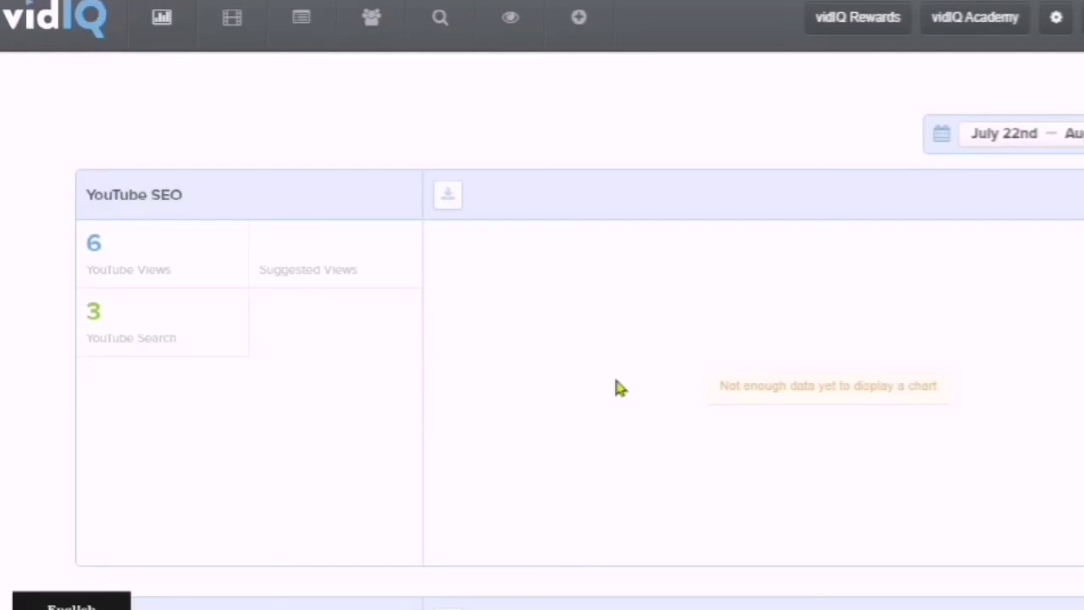
- Switch the vidIQ dashboard to the DIY Affiliate channel and look over its YouTube SEO and YouTube Overview statistics
left_click(197, 381)
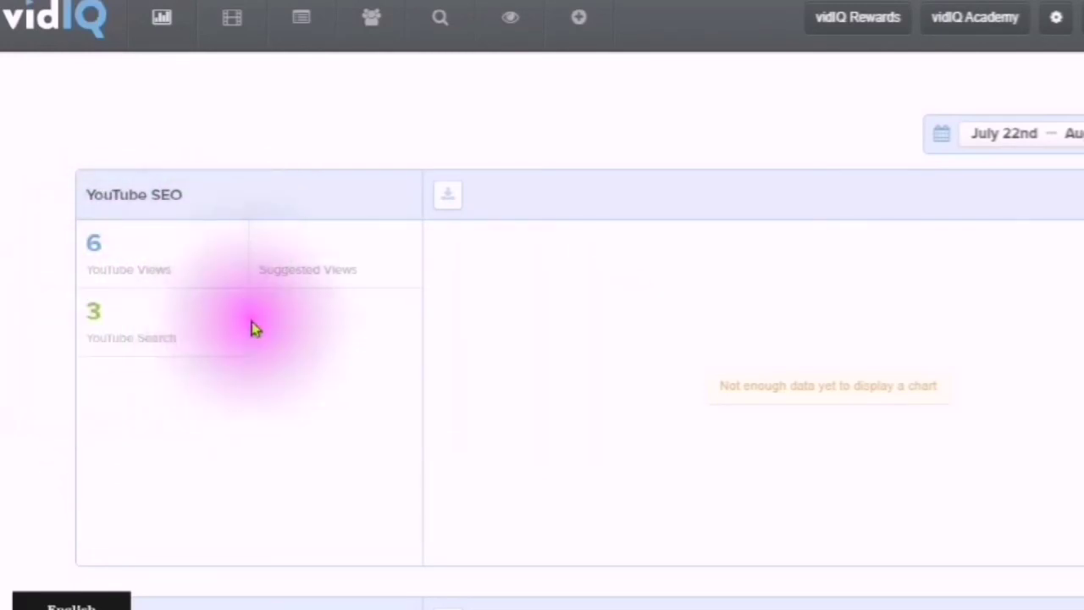
scroll(576, 381, "down", 5)
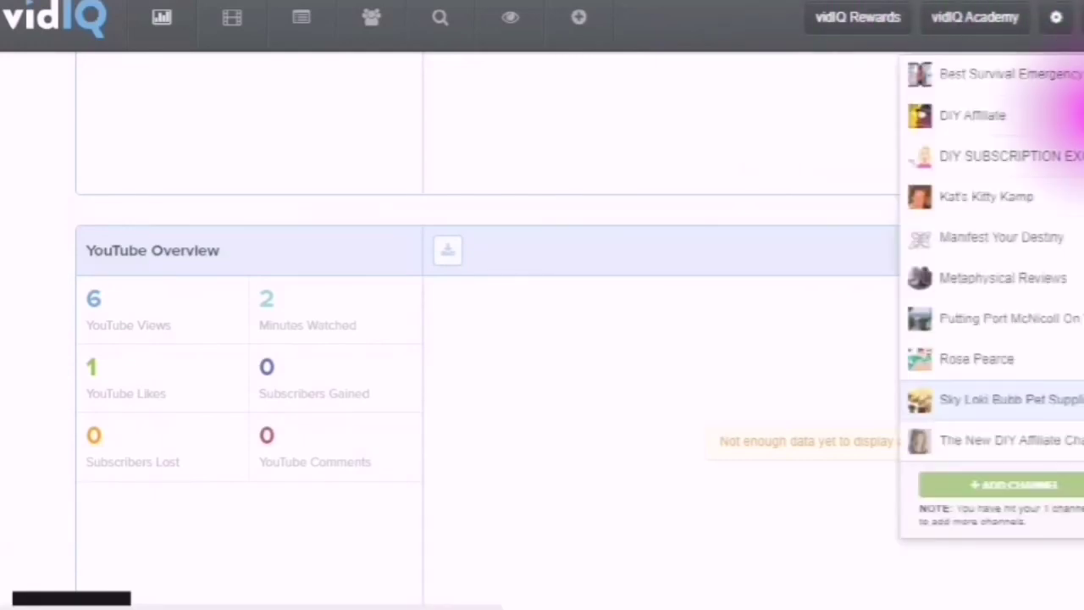
left_click(966, 123)
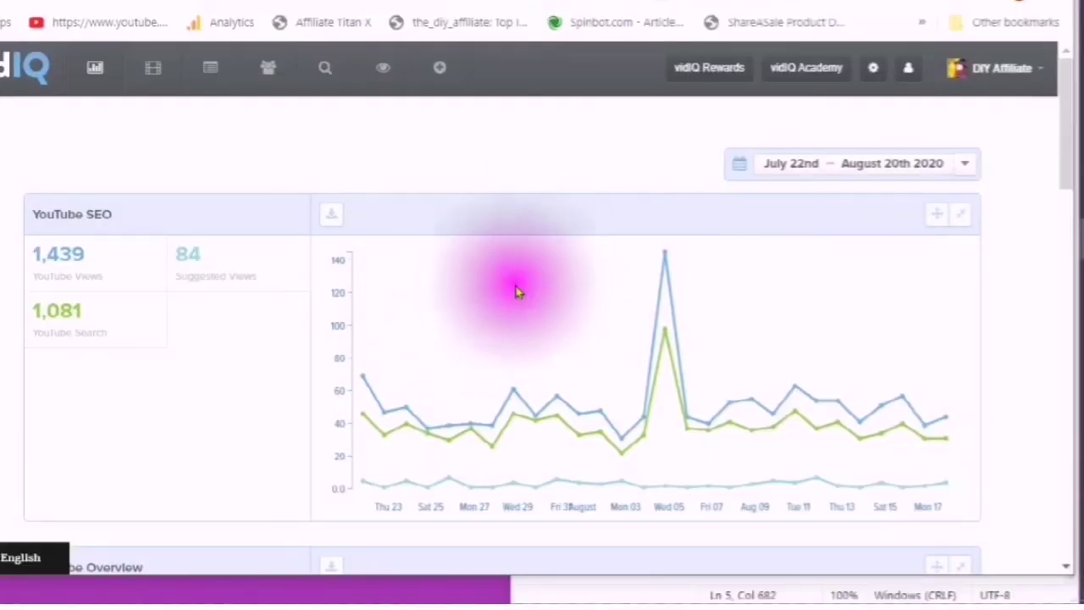
scroll(496, 295, "down", 1)
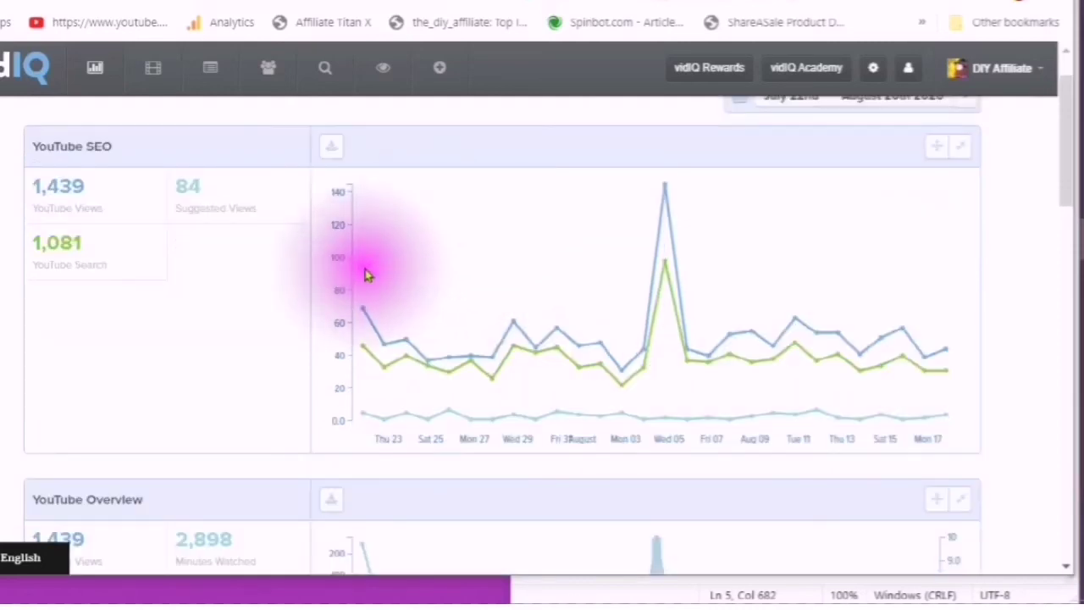
scroll(370, 262, "down", 1)
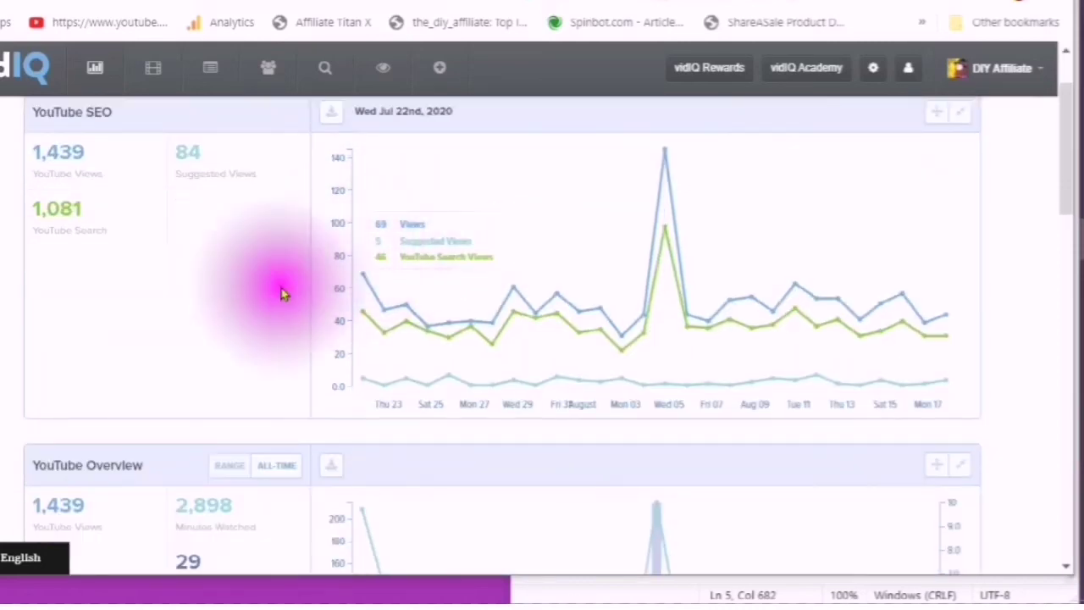
scroll(110, 228, "down", 1)
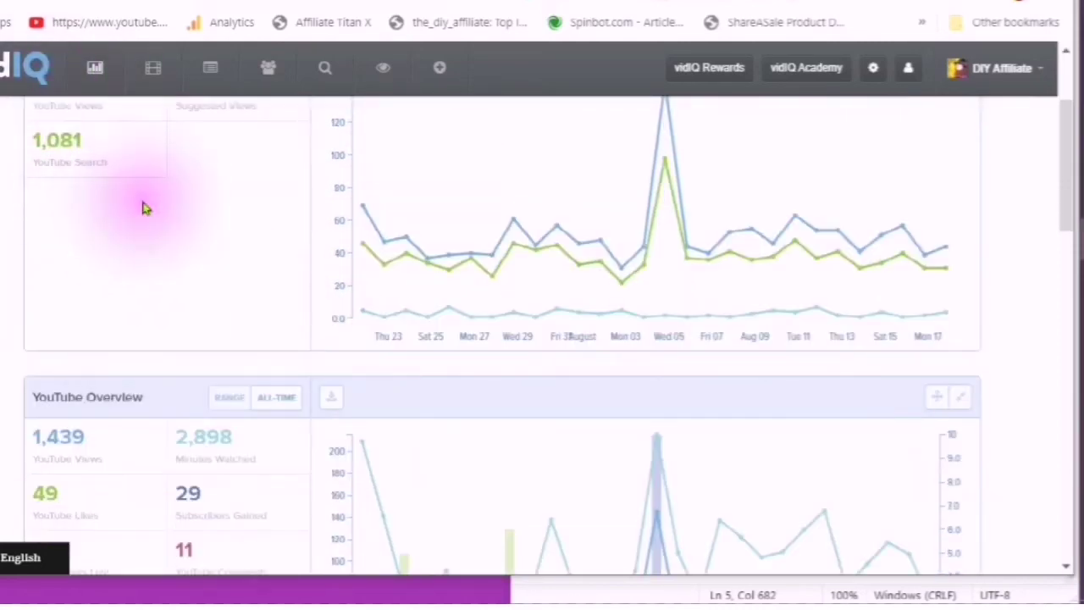
scroll(169, 208, "down", 1)
scroll(194, 211, "up", 4)
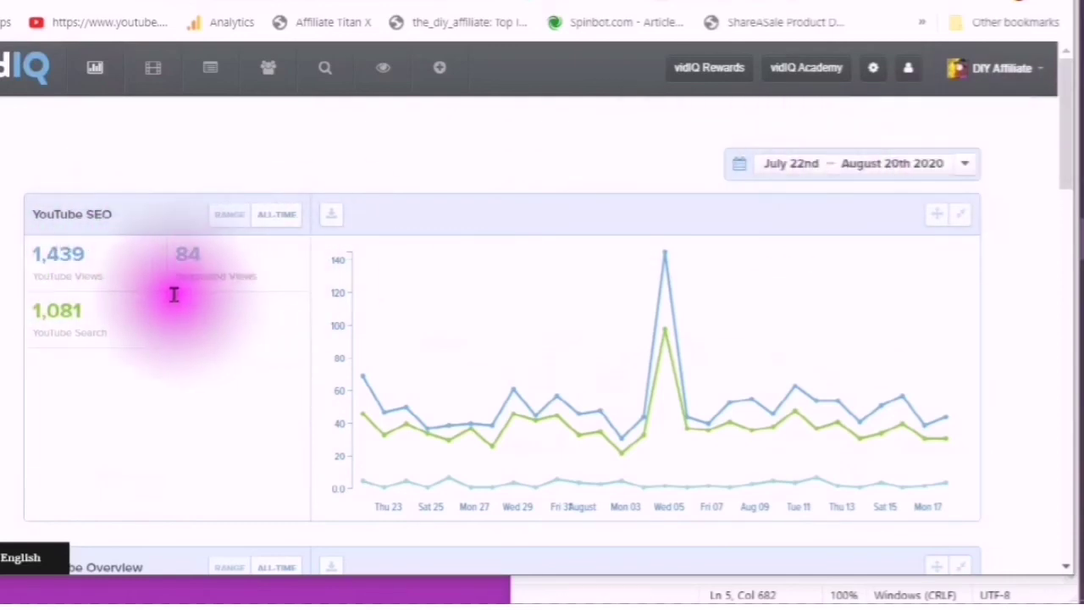
- Examine the YouTube SEO chart's daily figures for views, suggested views and YouTube search views
scroll(191, 316, "down", 3)
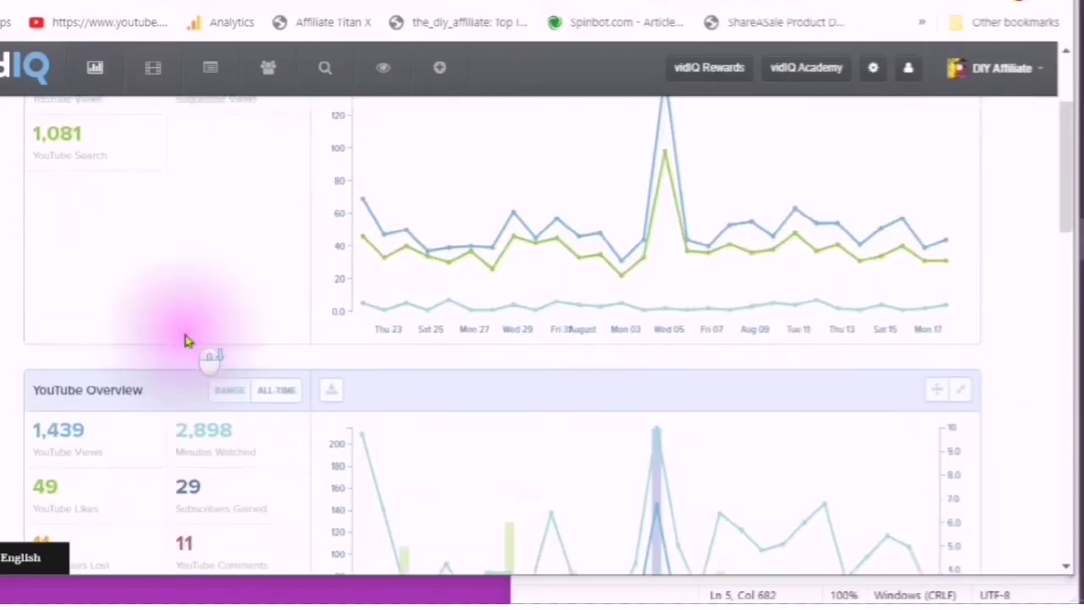
scroll(184, 339, "up", 2)
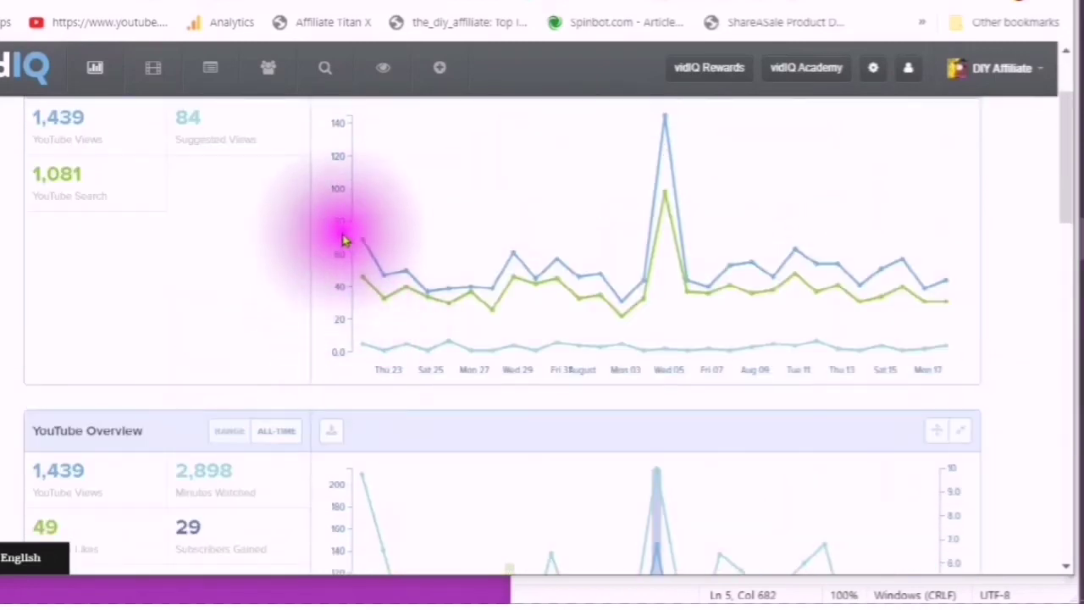
mouse_move(360, 246)
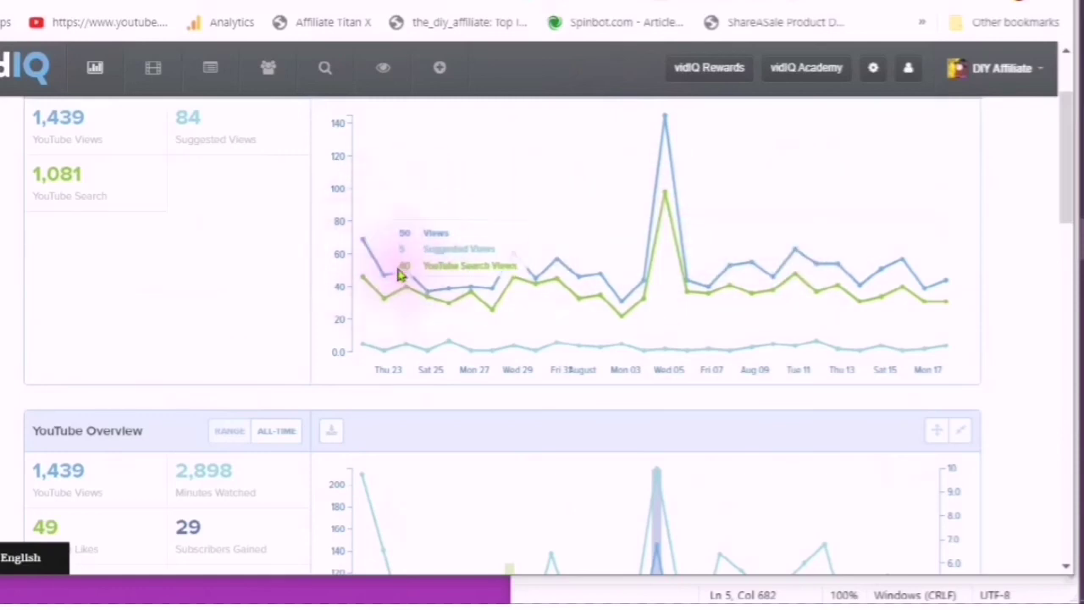
- Examine the YouTube Overview totals and the chart's daily views, minutes watched, likes, subscribers and comments, comparing them with the SEO chart
scroll(364, 356, "down", 1)
scroll(343, 417, "down", 3)
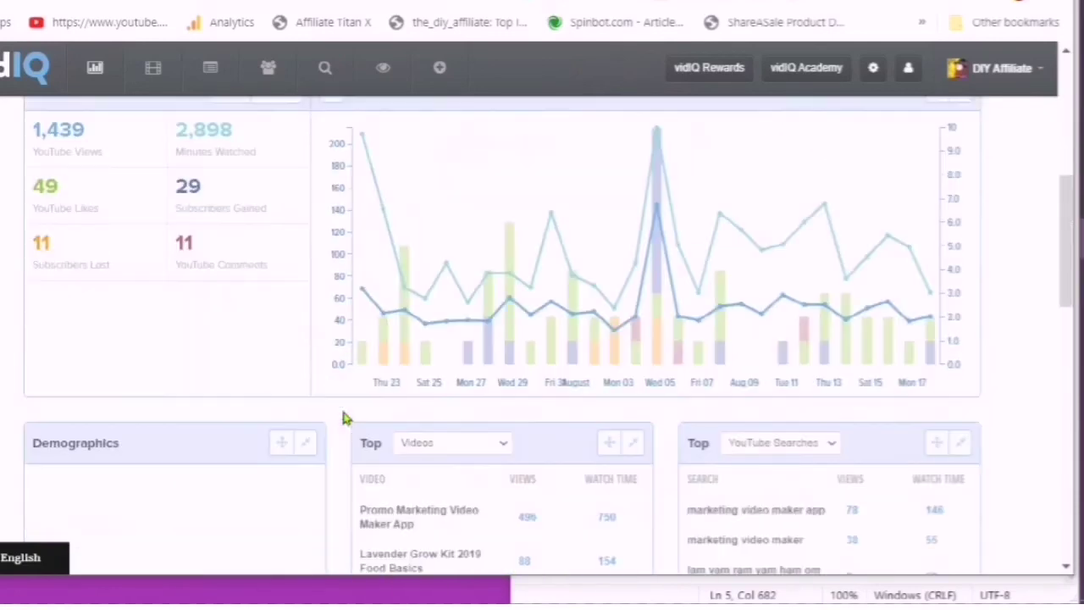
scroll(343, 414, "up", 2)
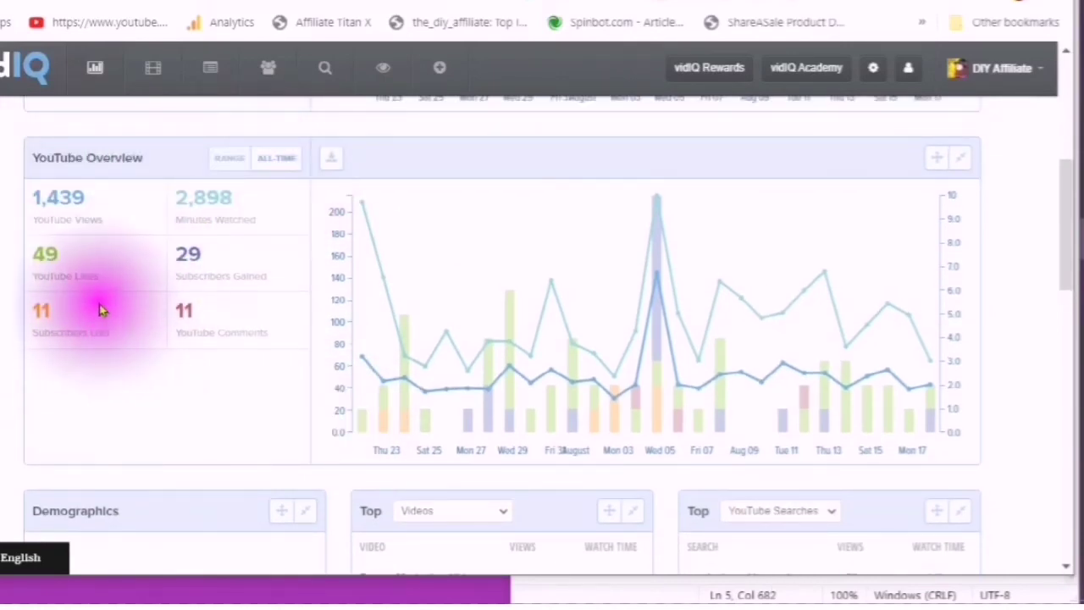
scroll(102, 313, "down", 1)
scroll(97, 301, "up", 1)
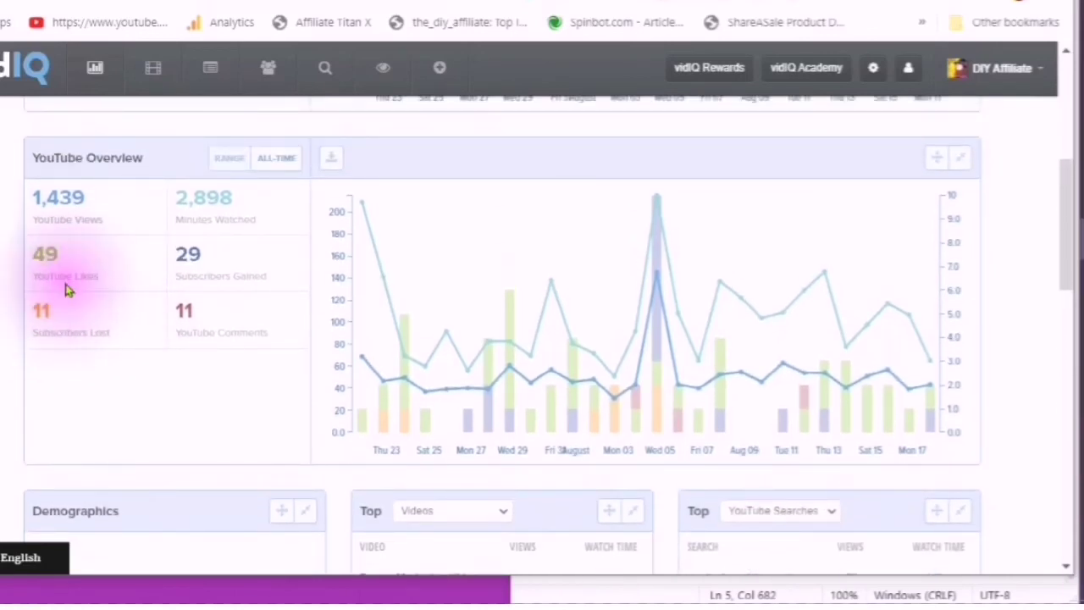
scroll(93, 305, "up", 1)
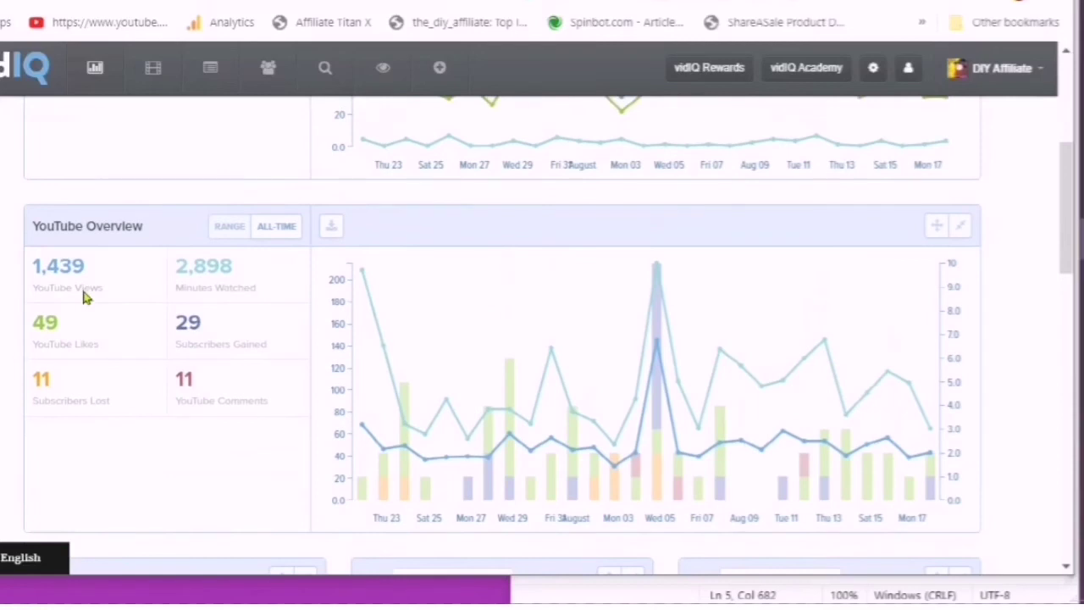
scroll(85, 296, "up", 5)
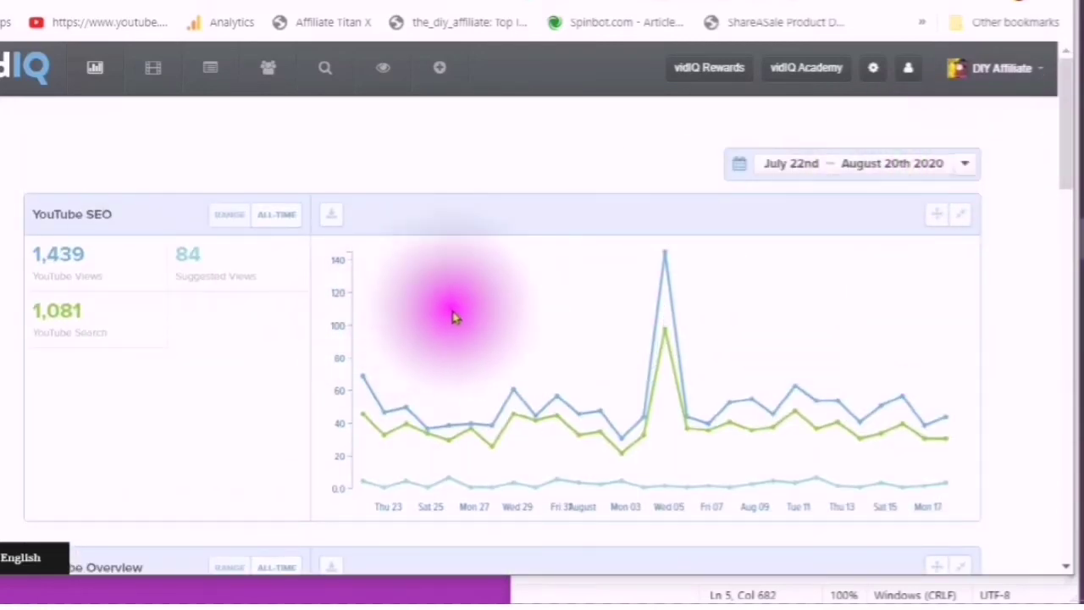
scroll(445, 317, "down", 5)
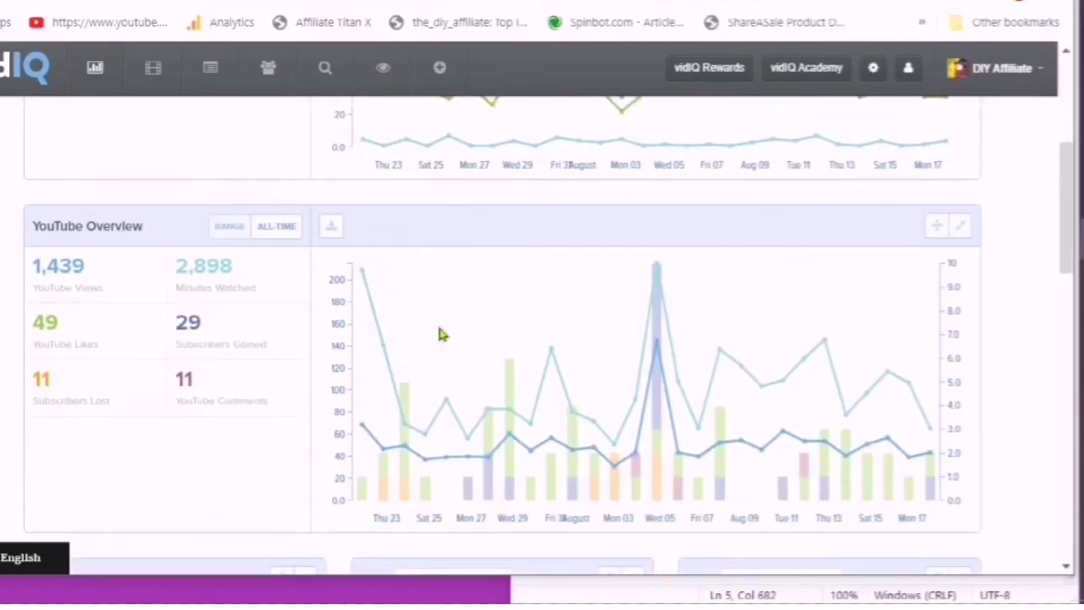
scroll(435, 337, "down", 1)
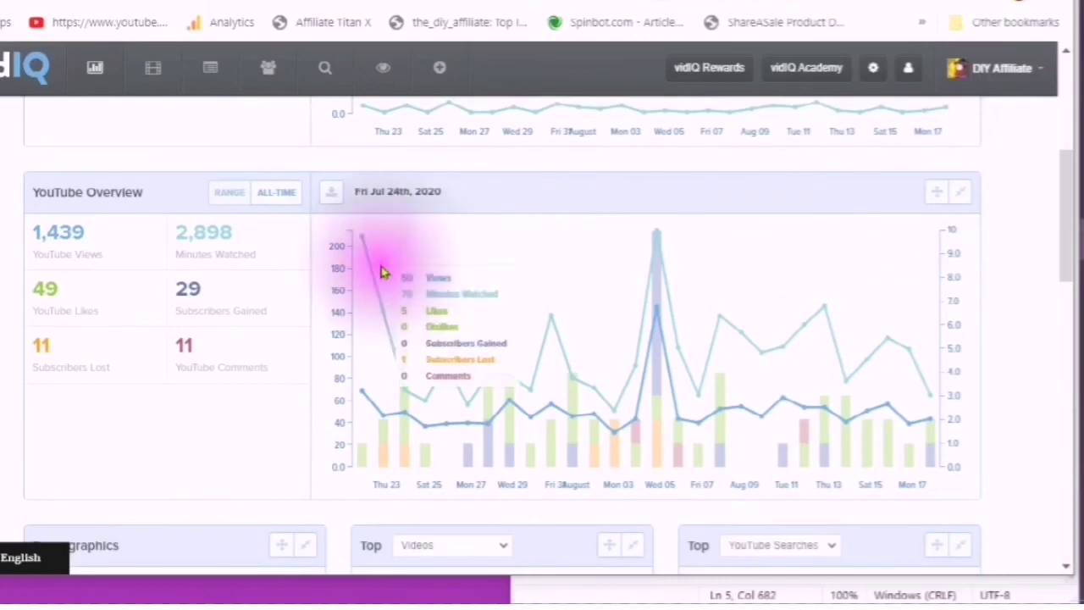
left_click(657, 226)
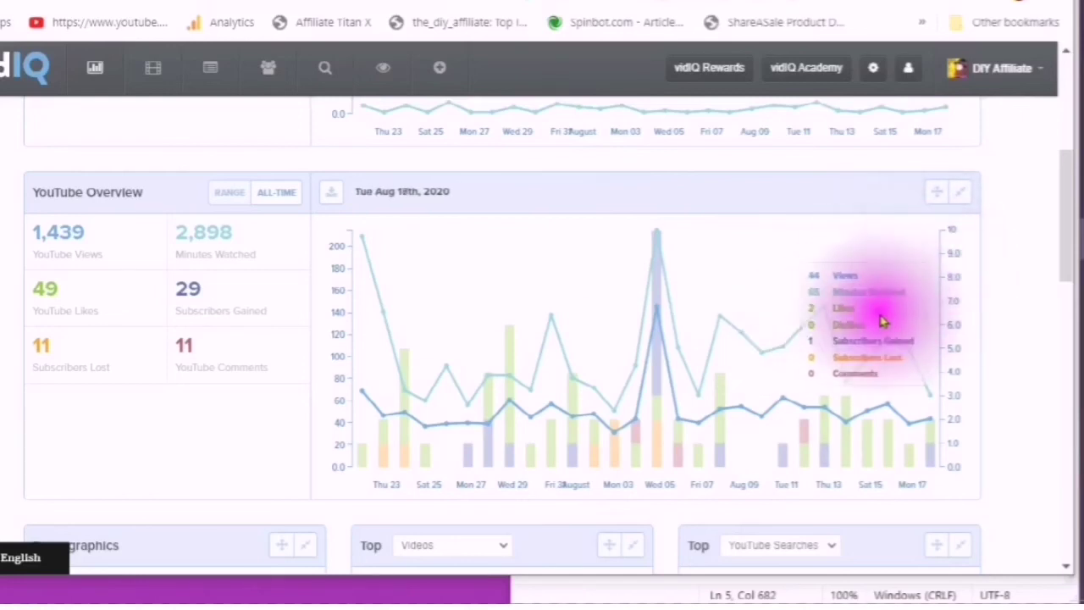
- Look over the Demographics widget and the Top Videos list with its views and watch time
scroll(495, 360, "down", 5)
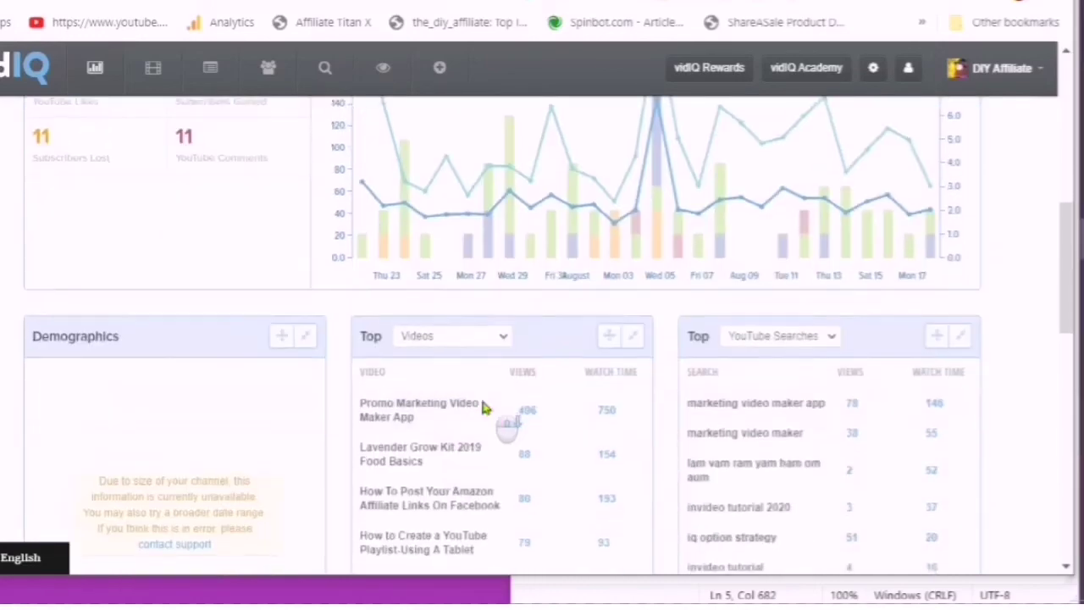
scroll(483, 438, "down", 1)
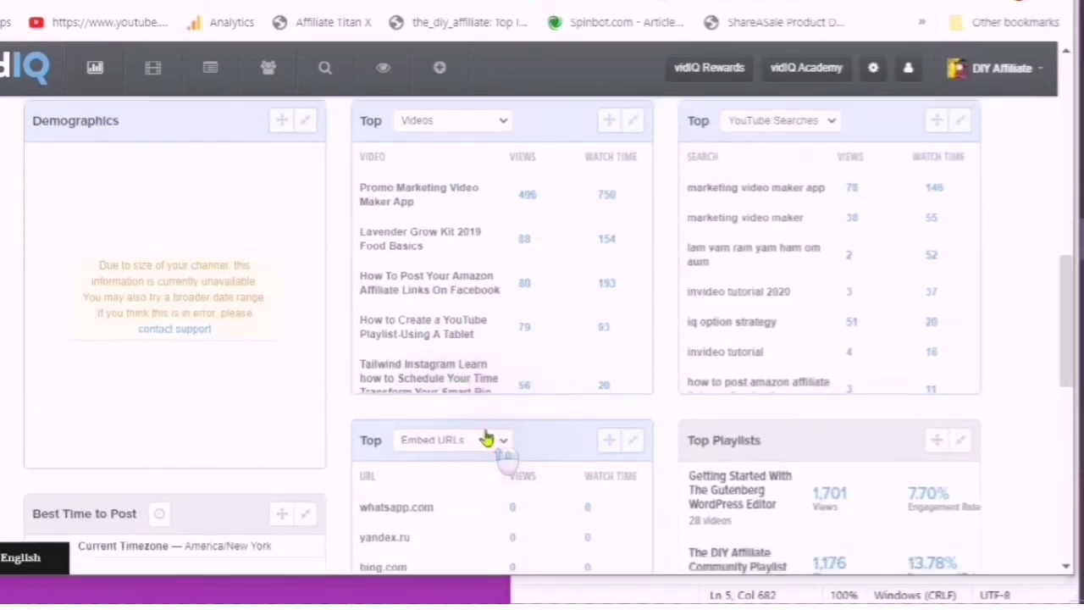
scroll(482, 433, "up", 1)
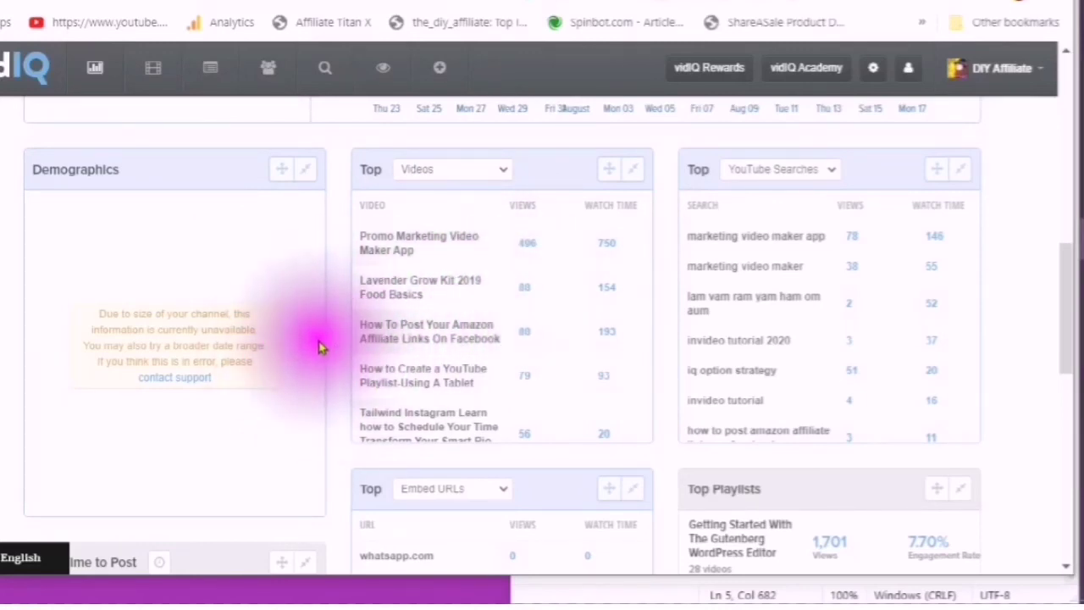
scroll(559, 280, "down", 1)
scroll(614, 204, "down", 1)
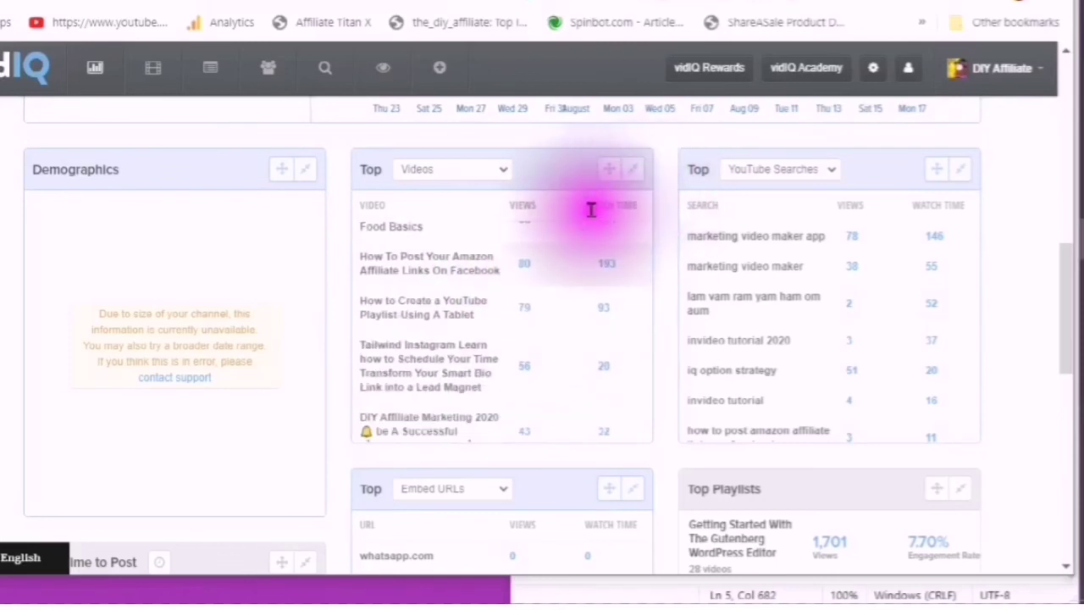
scroll(585, 271, "up", 2)
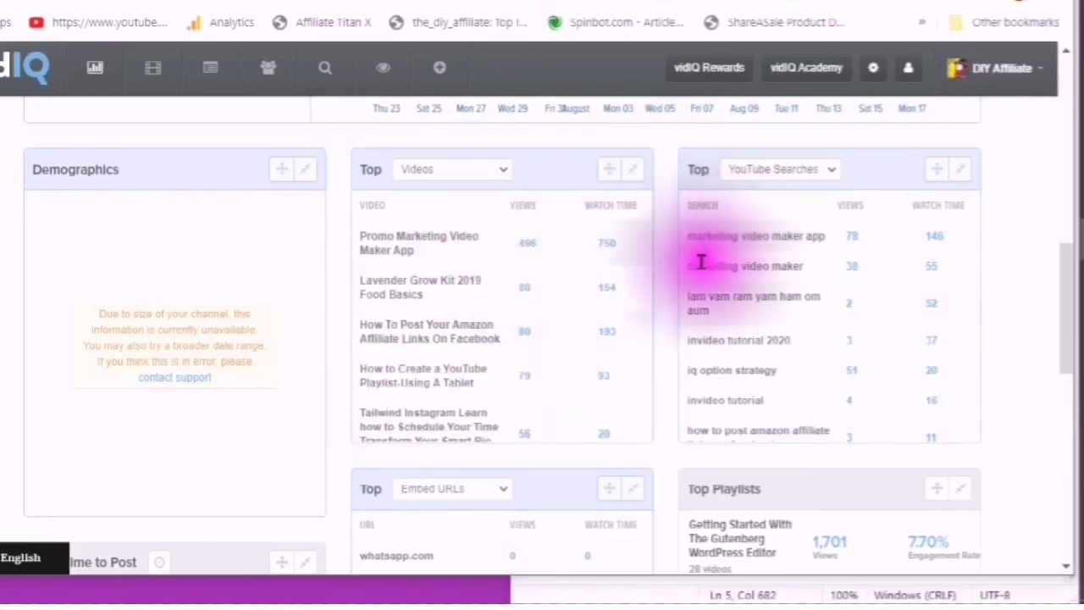
- View the Embed URLs ranking in the Top Videos widget and return the widget to Videos
left_click(504, 173)
left_click(504, 175)
left_click(504, 176)
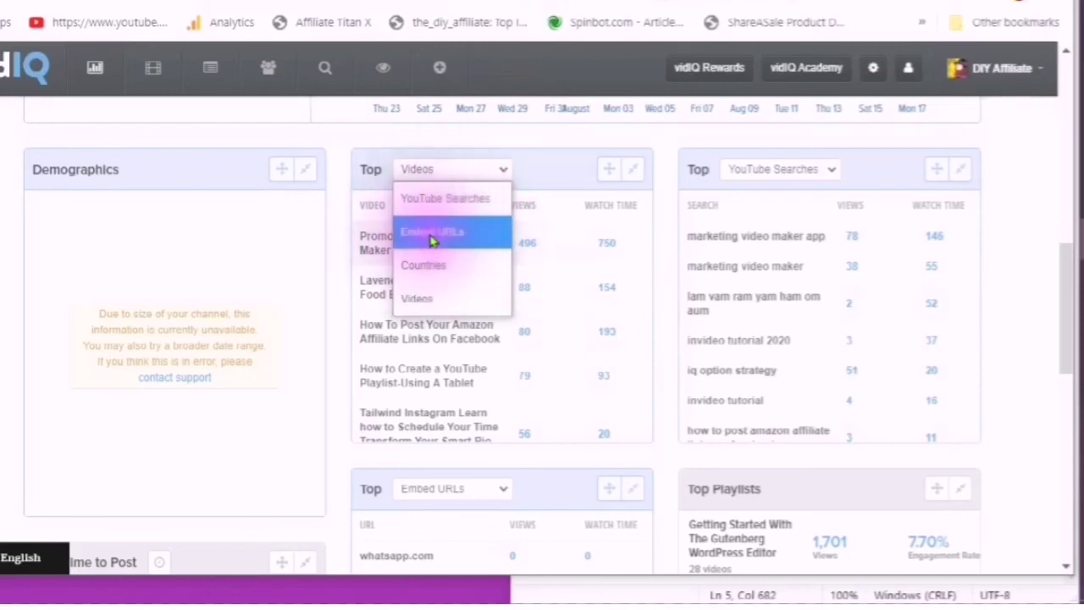
key("Escape")
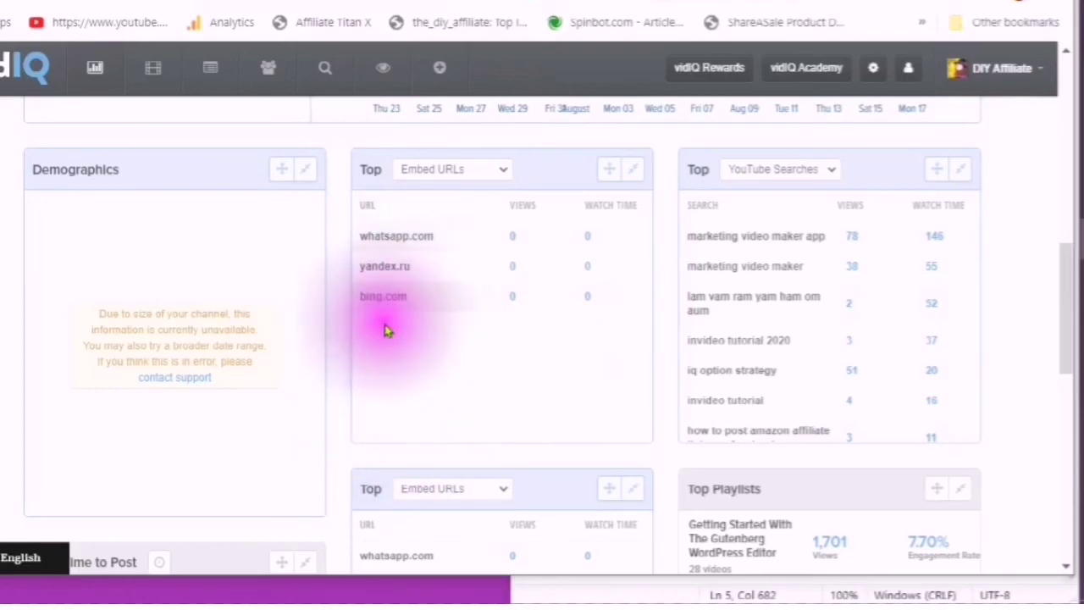
left_click(506, 176)
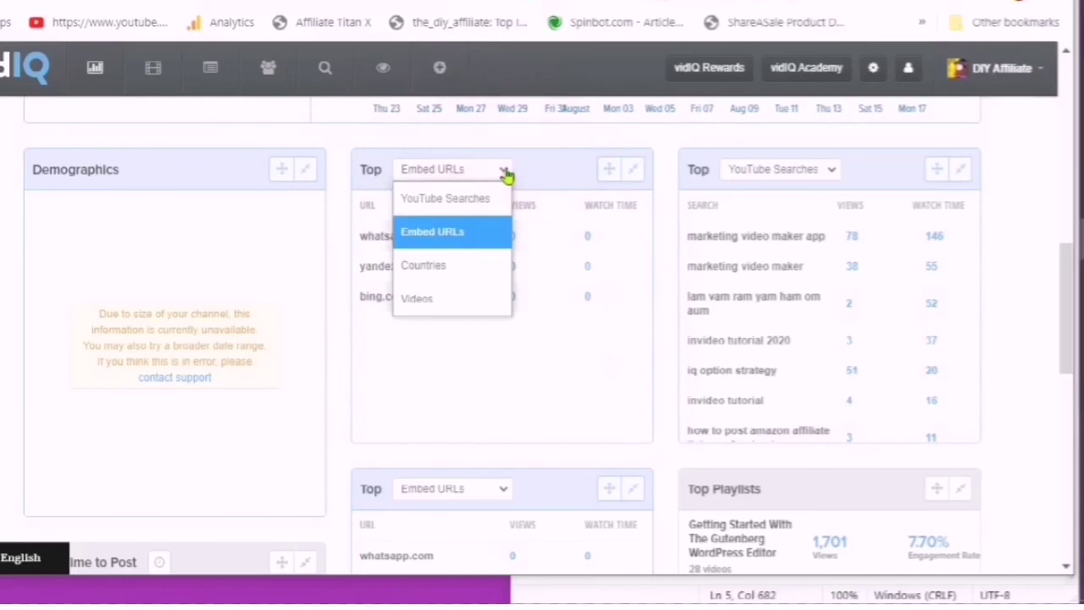
left_click(416, 300)
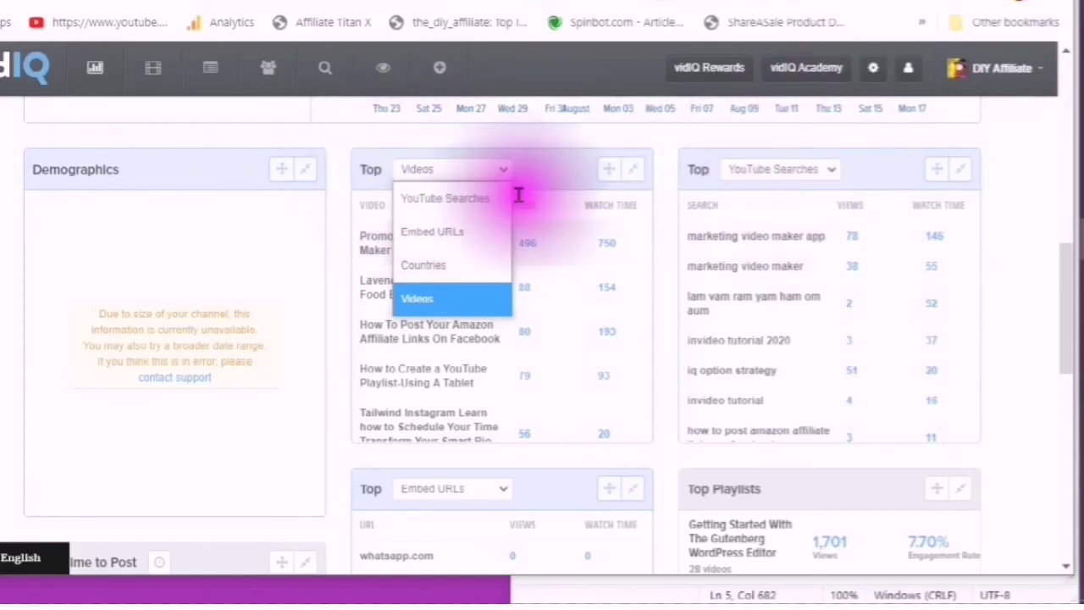
- Read through the Top YouTube Searches list with the views and watch time of each search term
scroll(728, 280, "down", 4)
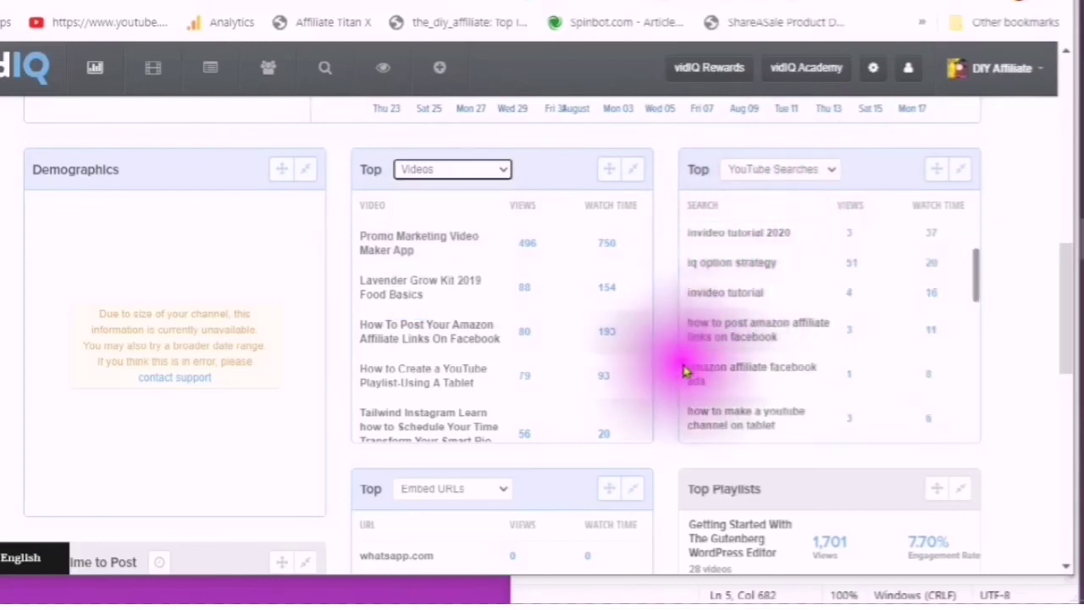
scroll(682, 373, "down", 2)
scroll(649, 477, "down", 5)
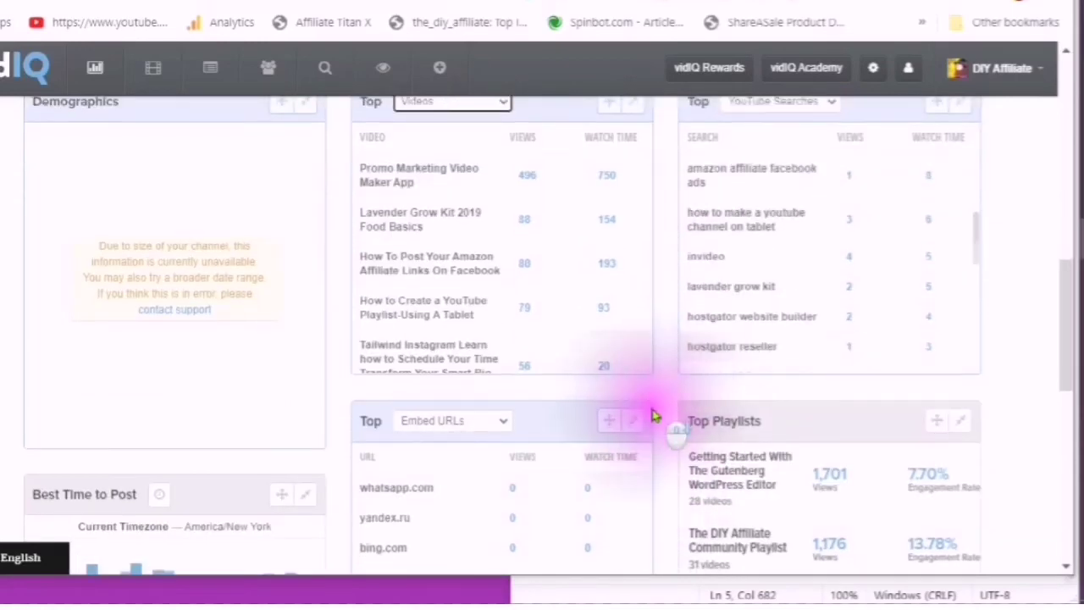
- Read through the Top Playlists list, checking each playlist's views and engagement rate
scroll(641, 443, "down", 2)
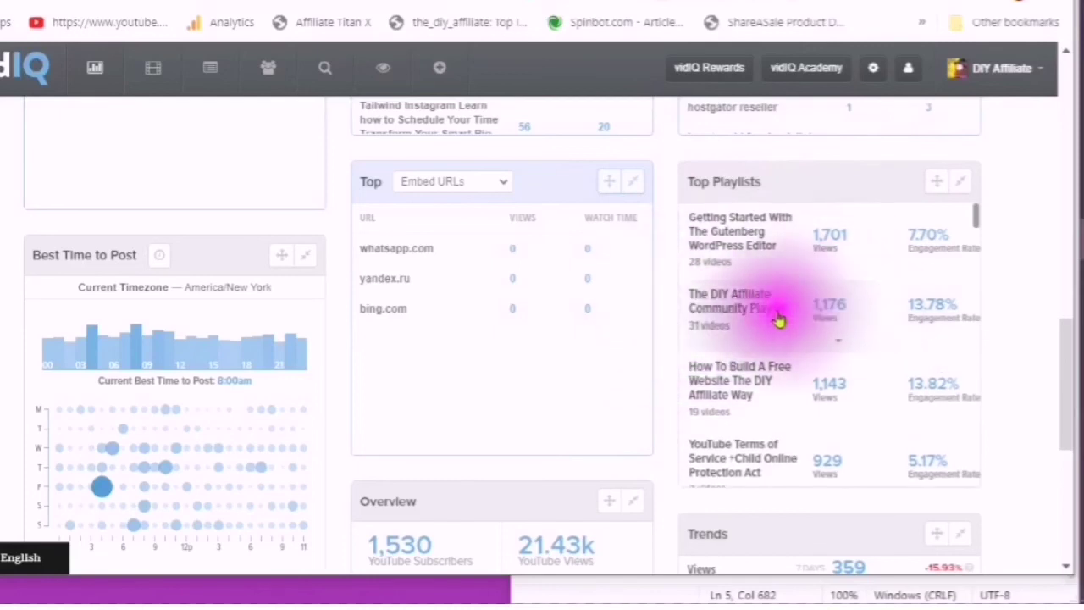
scroll(787, 316, "down", 2)
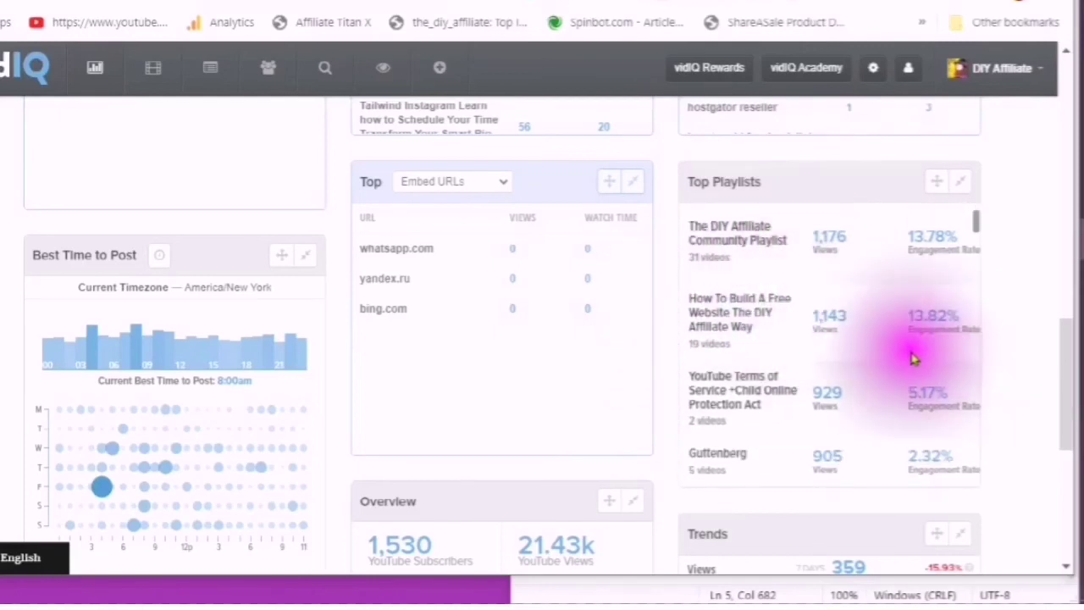
scroll(932, 373, "down", 1)
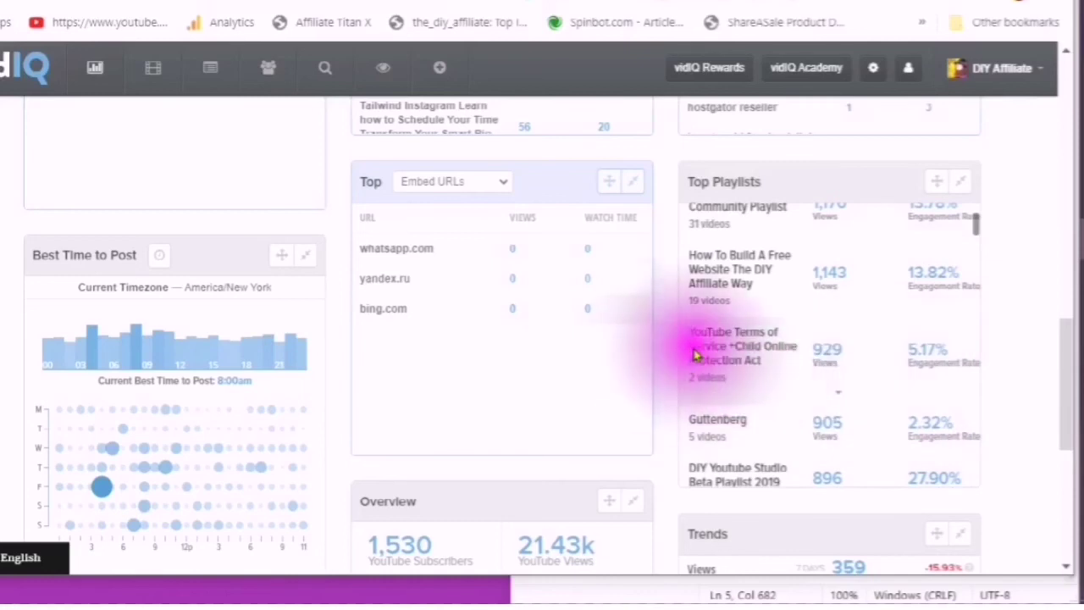
scroll(757, 360, "down", 3)
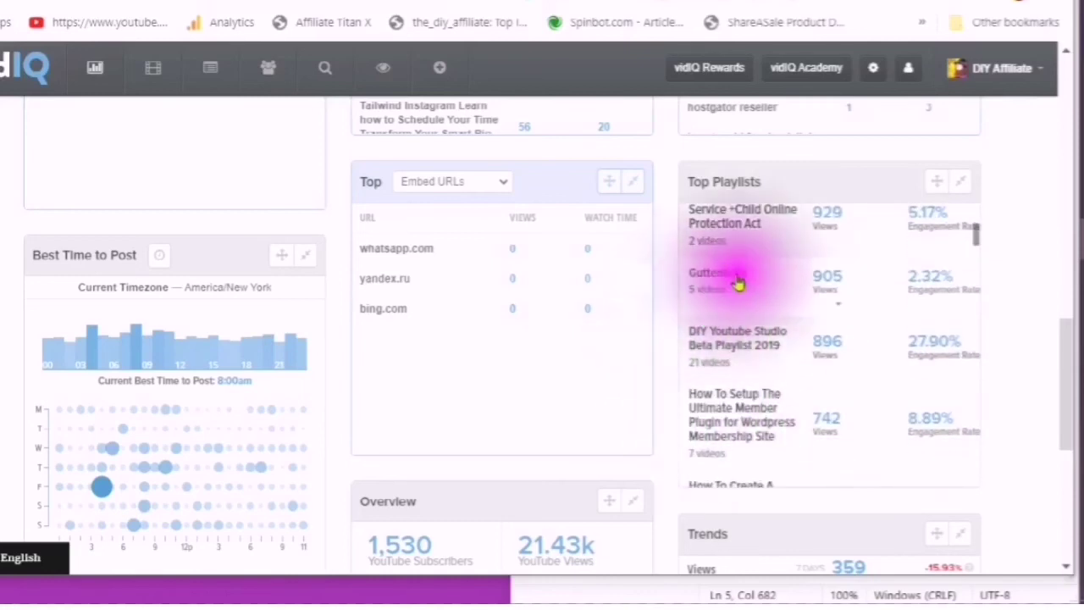
scroll(794, 280, "up", 5)
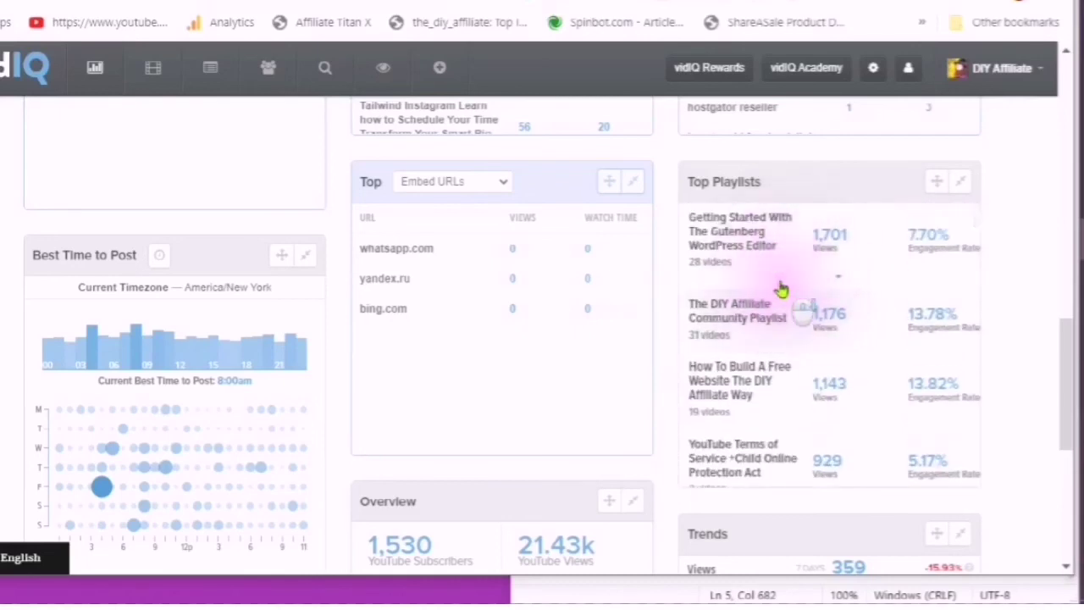
scroll(781, 290, "down", 8)
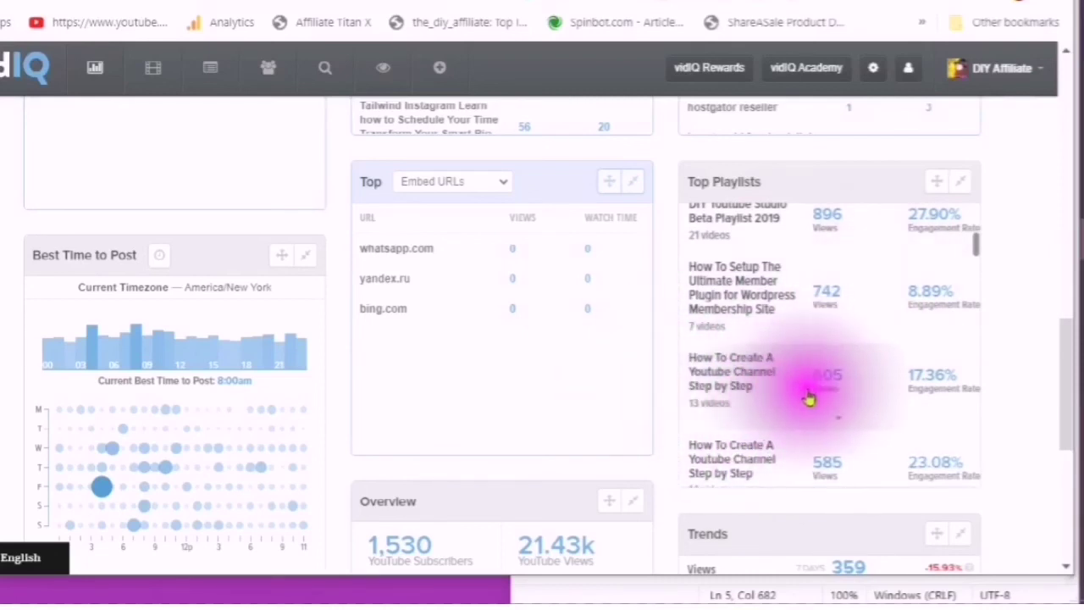
scroll(818, 394, "down", 5)
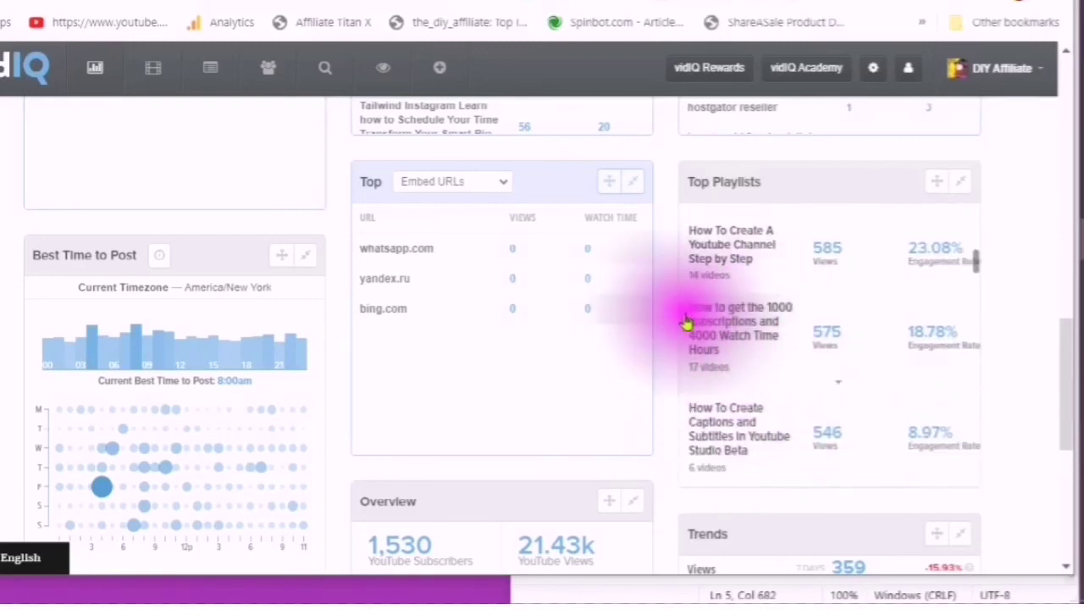
scroll(765, 356, "down", 4)
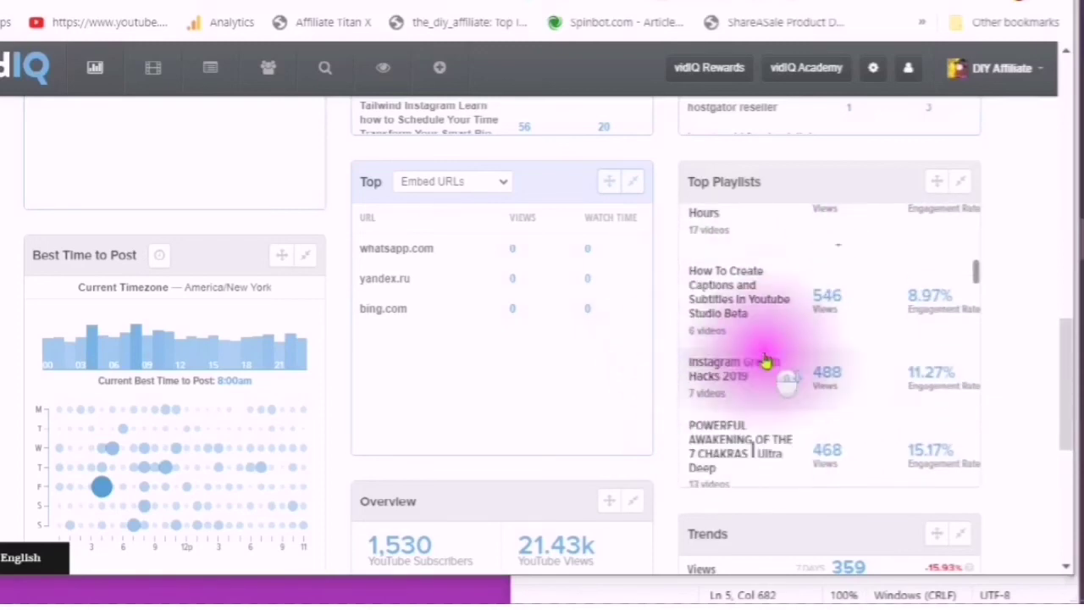
scroll(767, 368, "down", 5)
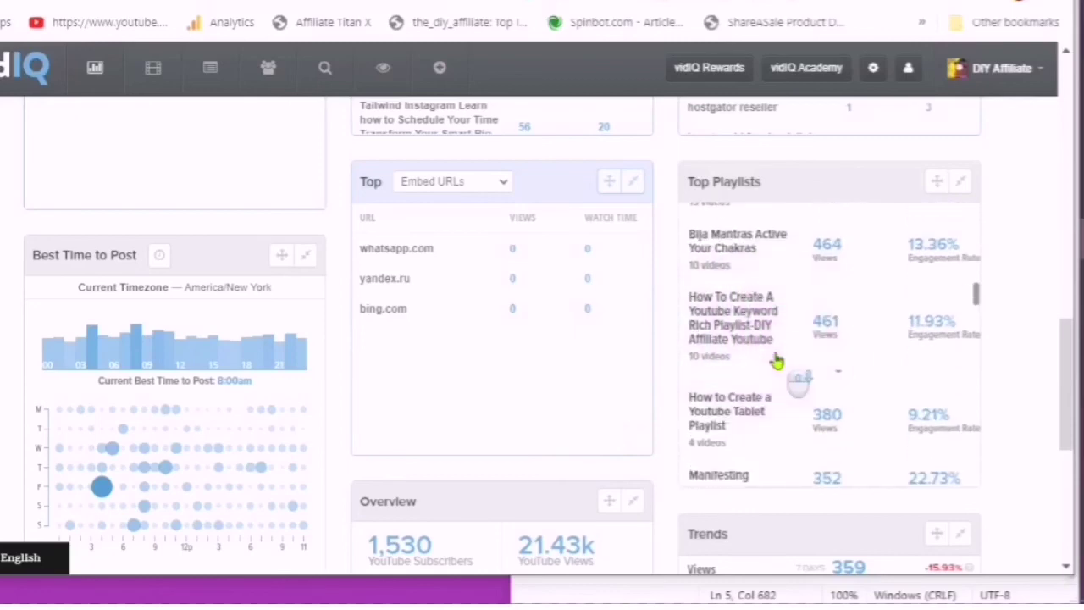
scroll(779, 508, "down", 5)
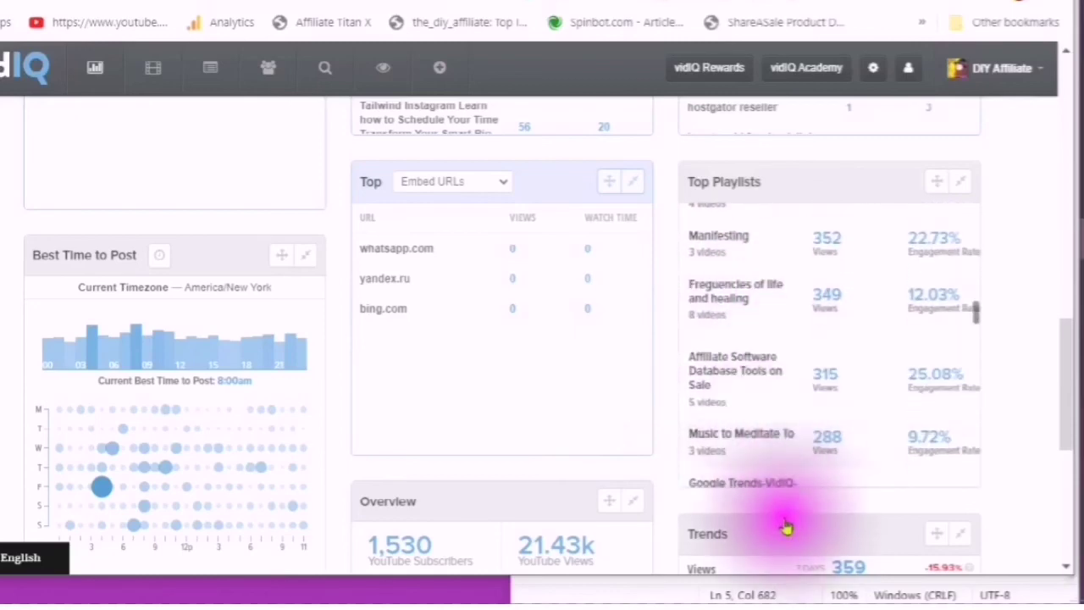
- Examine the channel totals in the Overview widget and the 7-day and 30-day figures in Trends
scroll(771, 515, "down", 5)
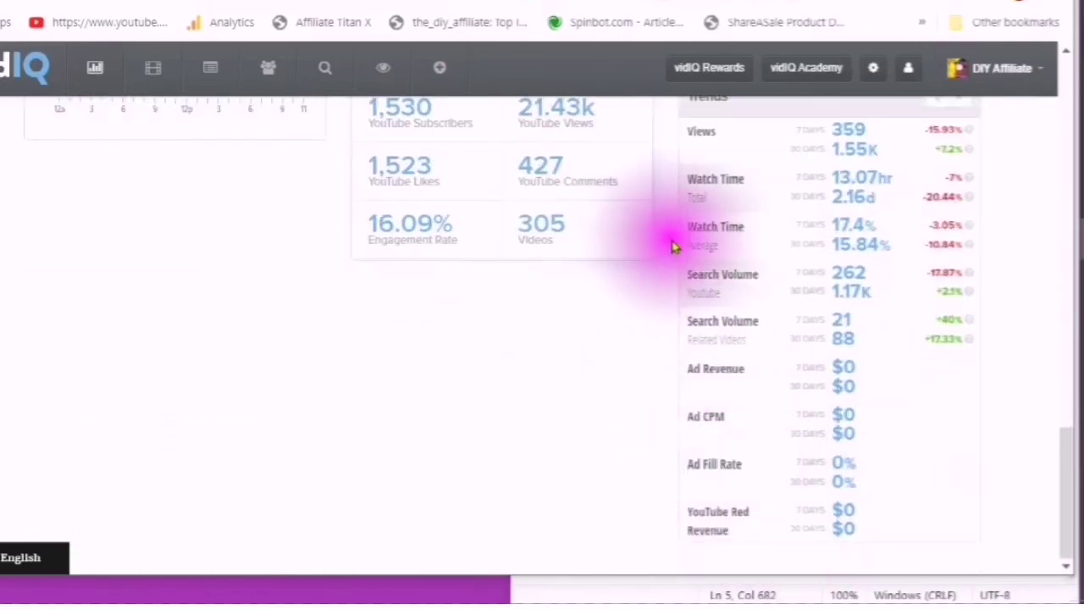
scroll(677, 242, "up", 2)
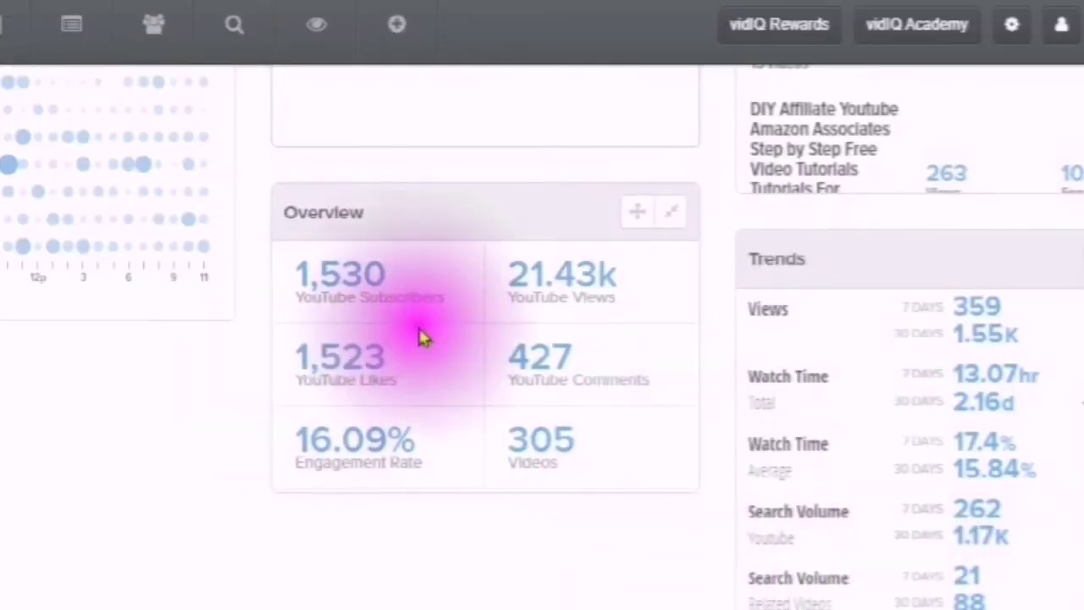
scroll(465, 354, "down", 2)
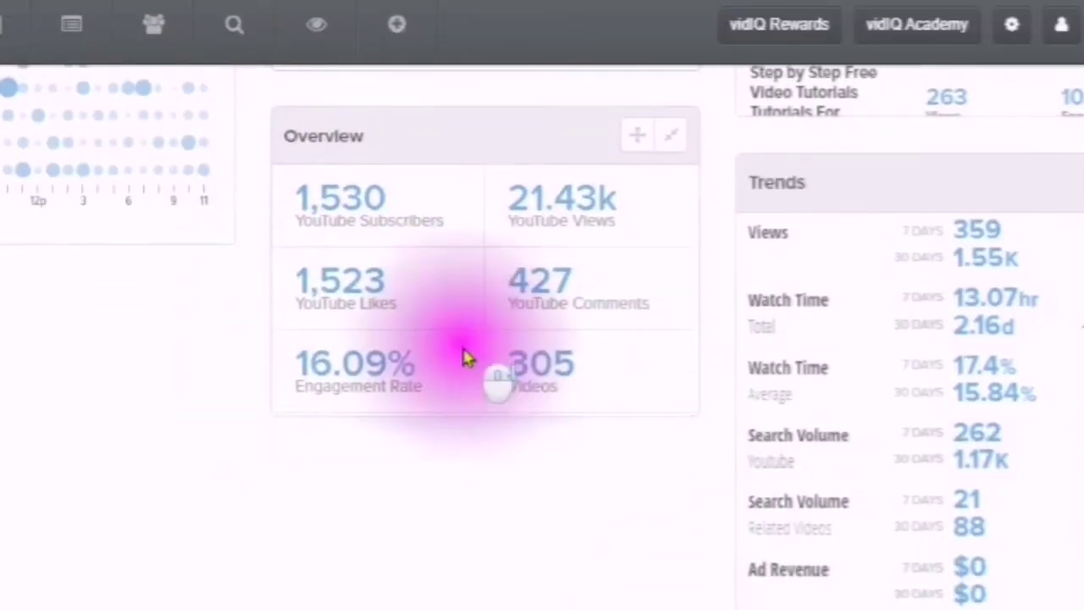
- Look back over the dashboard's Overview, Trends, Top Embed URLs and Top Playlists widgets
scroll(453, 394, "up", 2)
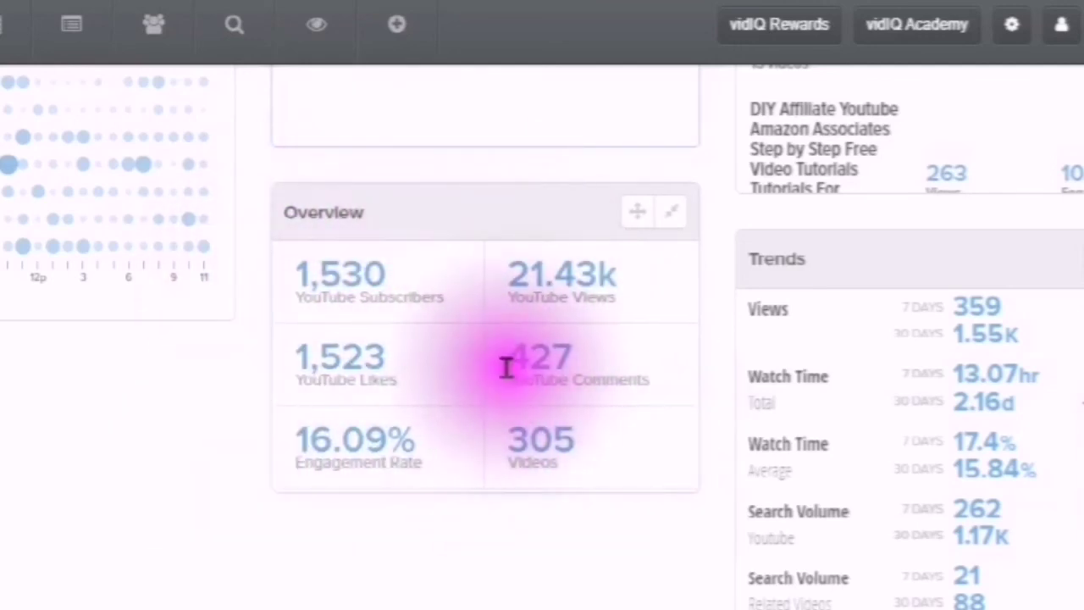
scroll(503, 387, "down", 3)
scroll(503, 381, "up", 1)
scroll(503, 373, "down", 10)
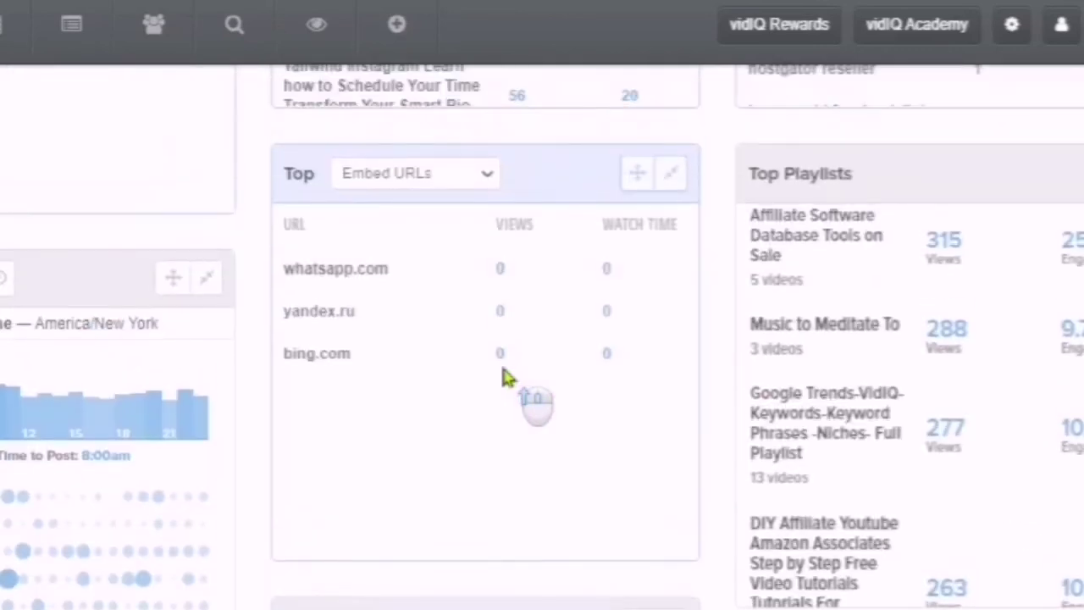
scroll(503, 368, "up", 8)
scroll(440, 262, "up", 3)
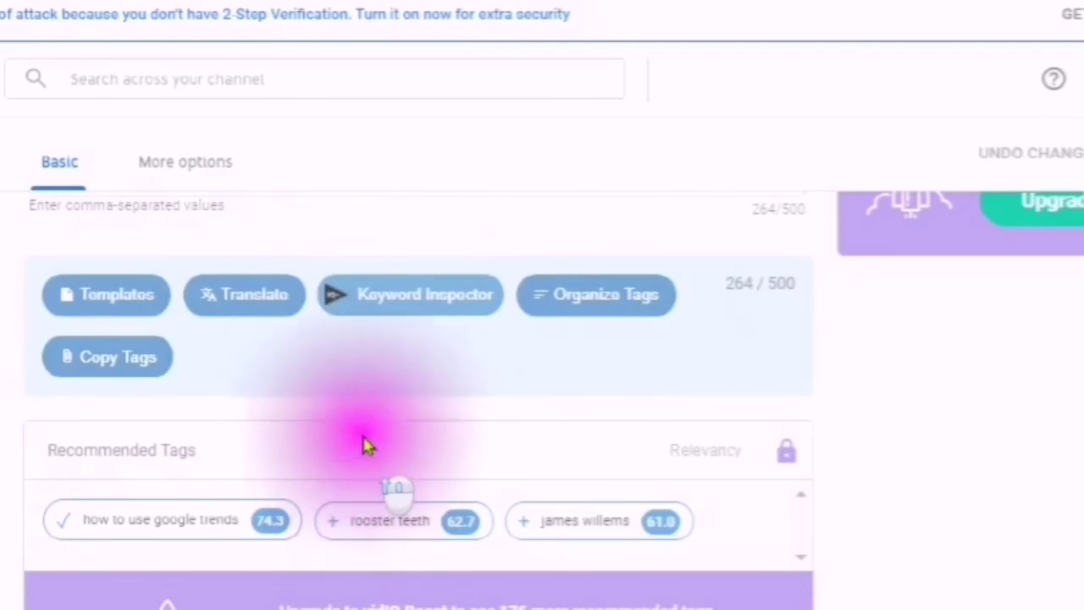
- Switch to YouTube Studio and review the image-to-text video's recommended tags, description, thumbnails and vidIQ SEO score
scroll(532, 327, "up", 3)
scroll(525, 330, "down", 8)
scroll(523, 332, "up", 3)
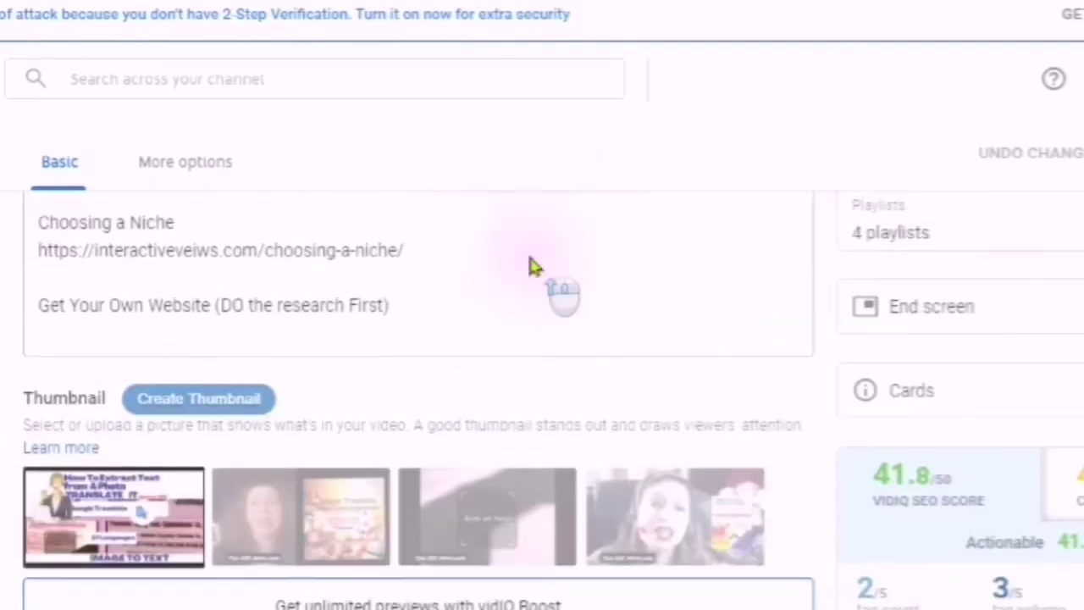
scroll(516, 266, "up", 2)
scroll(233, 30, "up", 3)
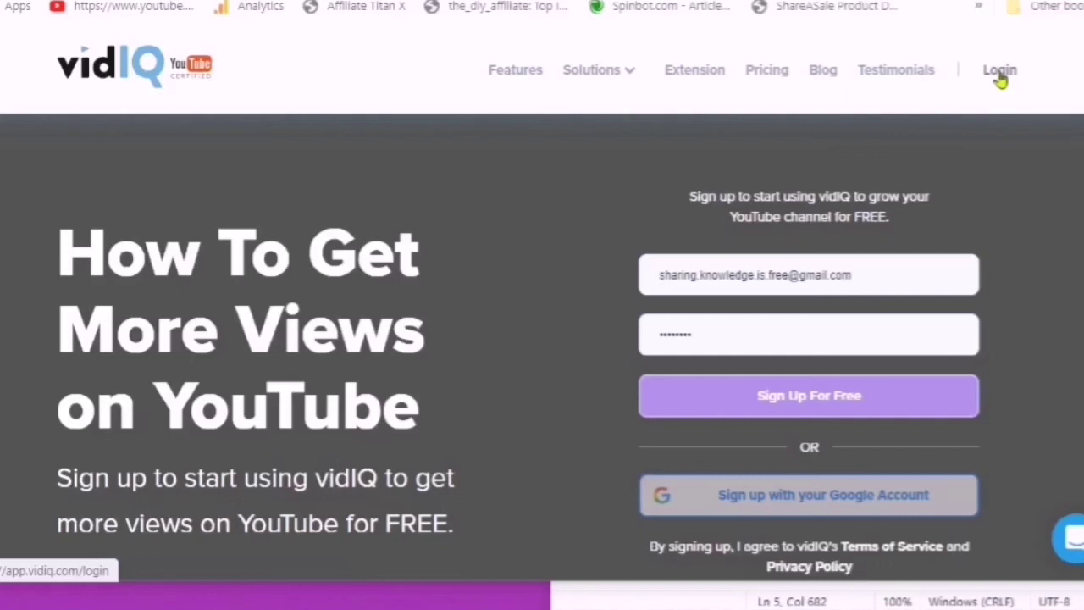
- Enter the dashboard through the vidIQ website's login and open the site's Pricing page with the subscription plans
left_click(999, 73)
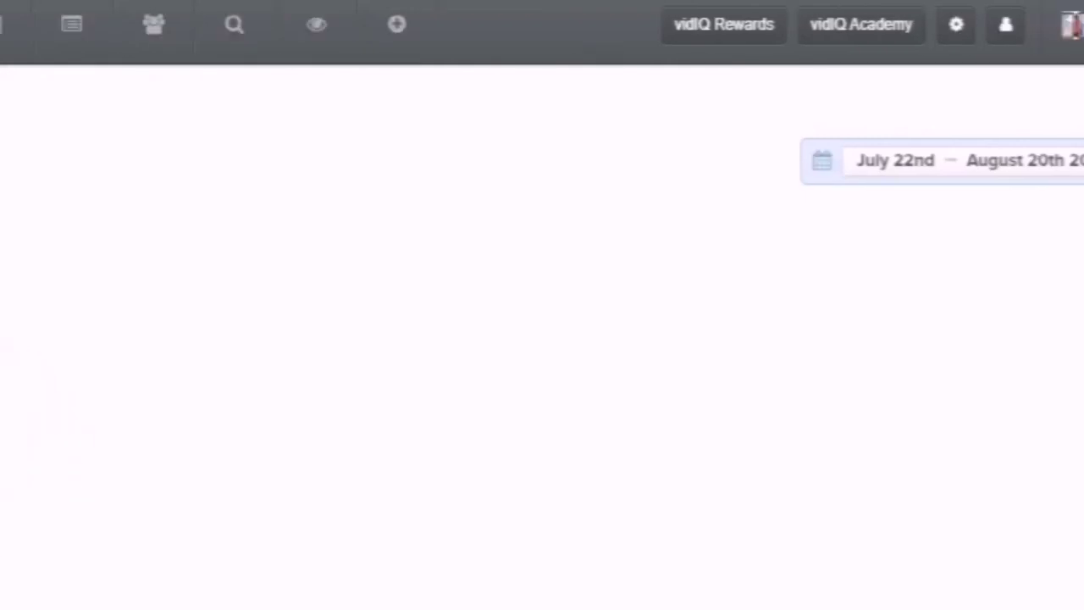
left_click(396, 33)
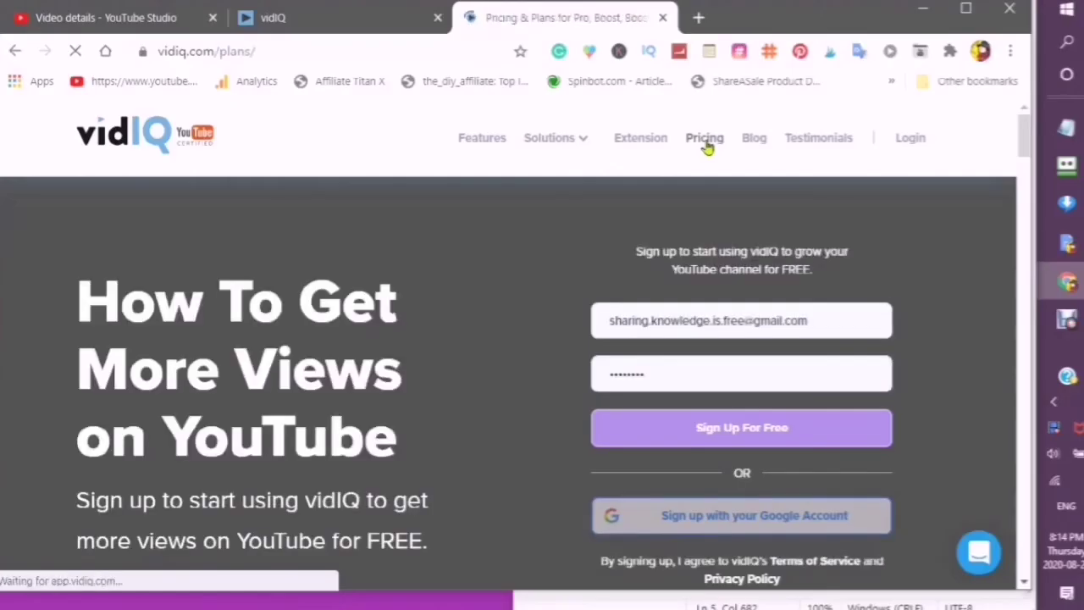